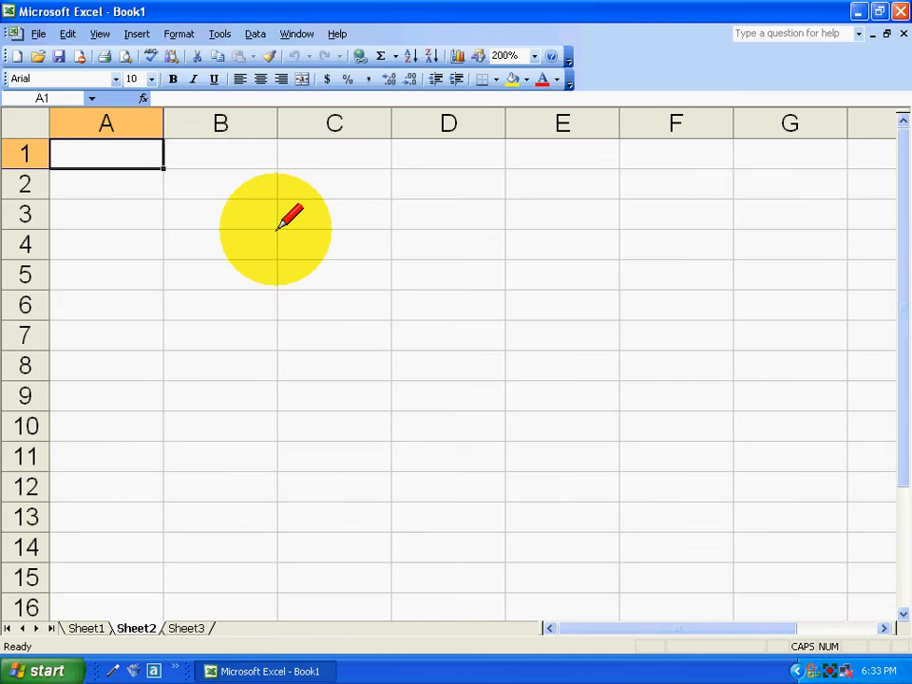
# - Enter 100 in cell B2 and fill the cell with yellow
pyautogui.press('Right')
pyautogui.press('Down')
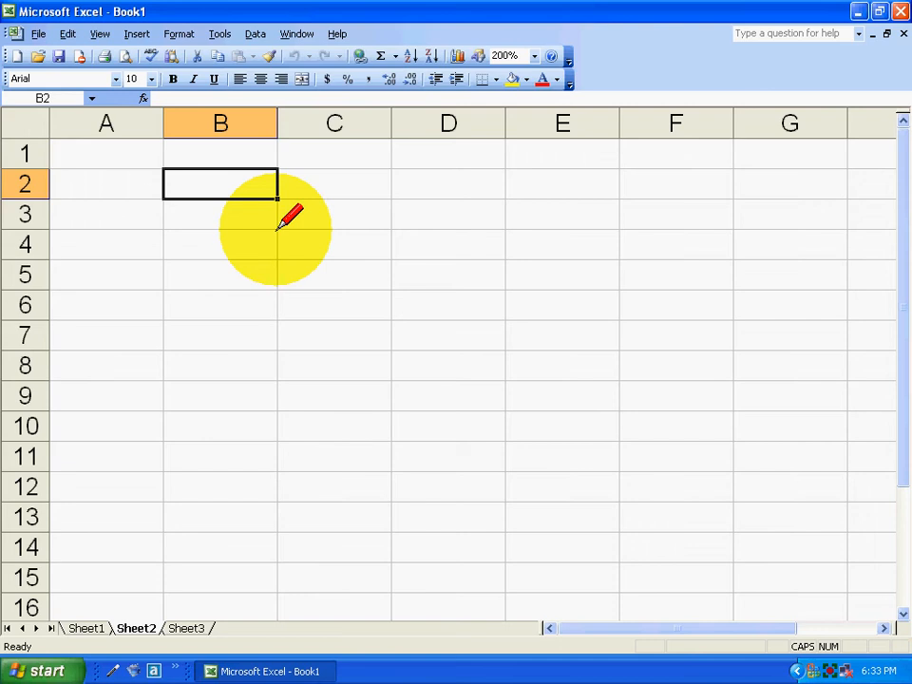
pyautogui.write('100')
pyautogui.press('Tab')
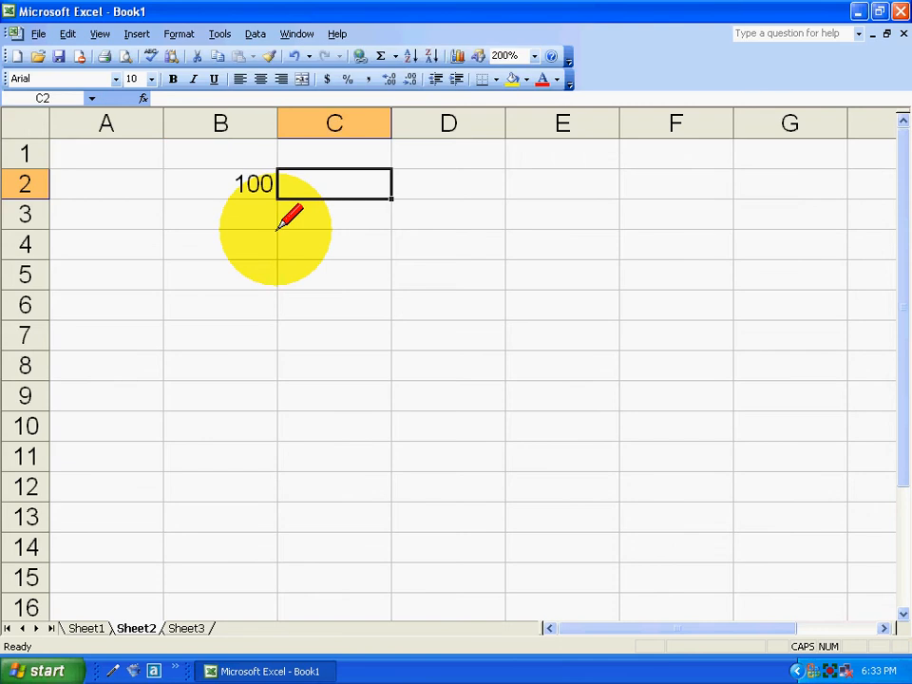
pyautogui.click(226, 187)
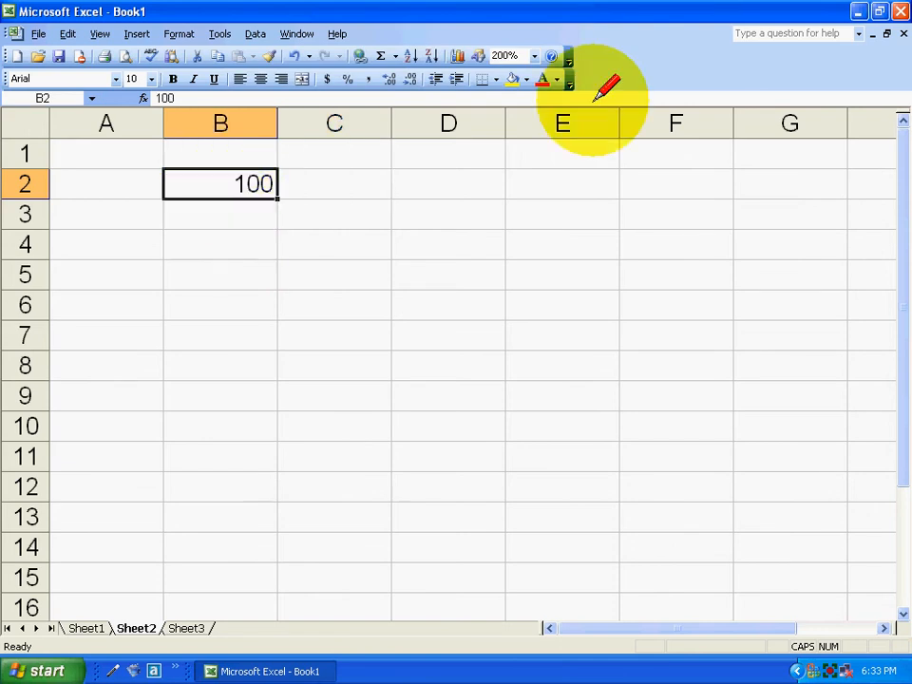
pyautogui.click(514, 79)
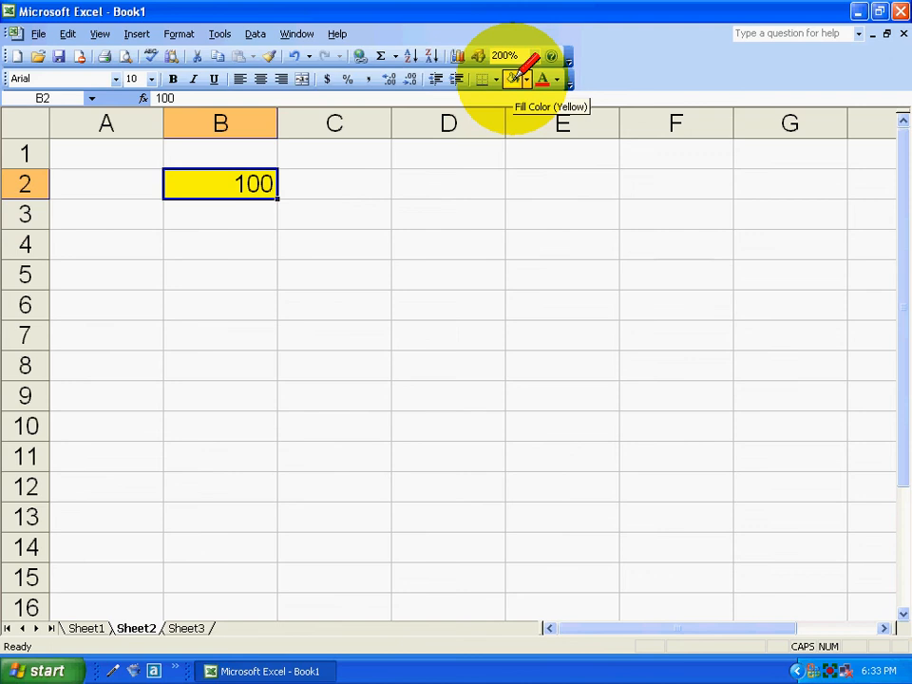
# - Enter the percentage 40% in cell C2, beside the yellow amount
pyautogui.press('Right')
pyautogui.write('40')
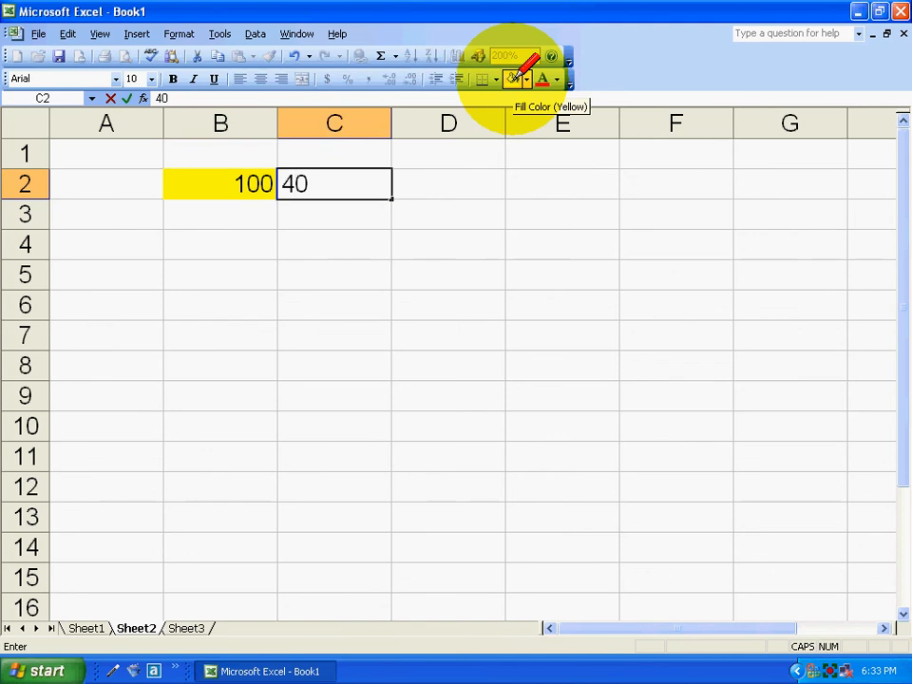
pyautogui.write('%')
pyautogui.press('Return')
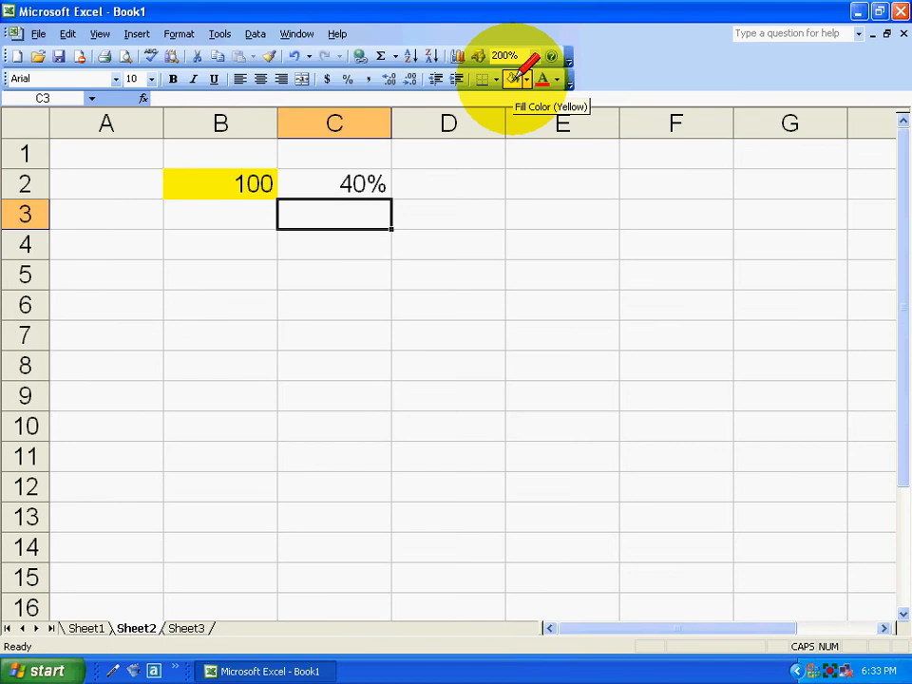
# - Enter the heading "Rs." in cell D1
pyautogui.press('Left')
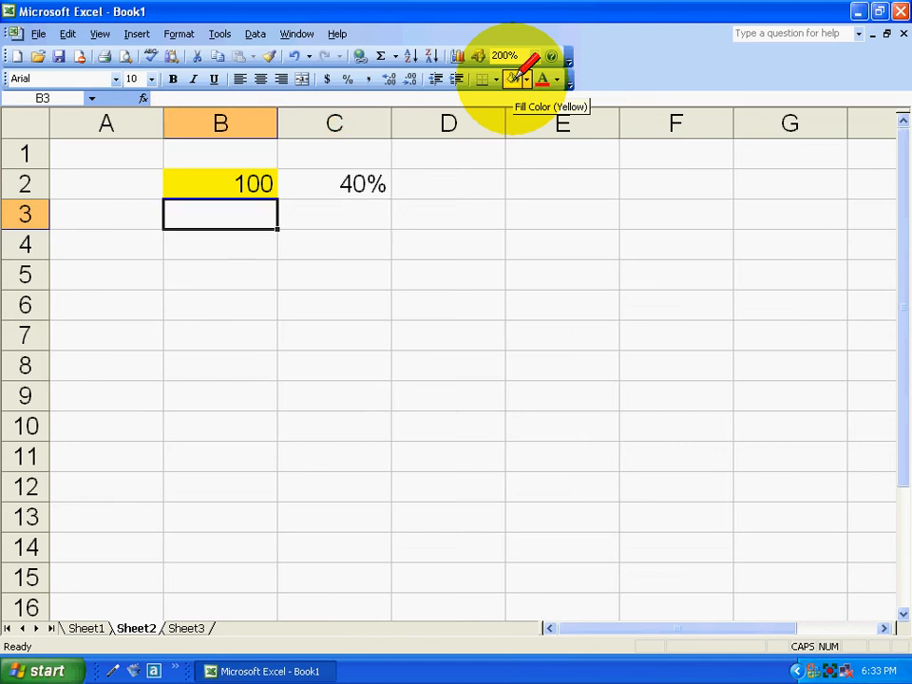
pyautogui.press('Up')
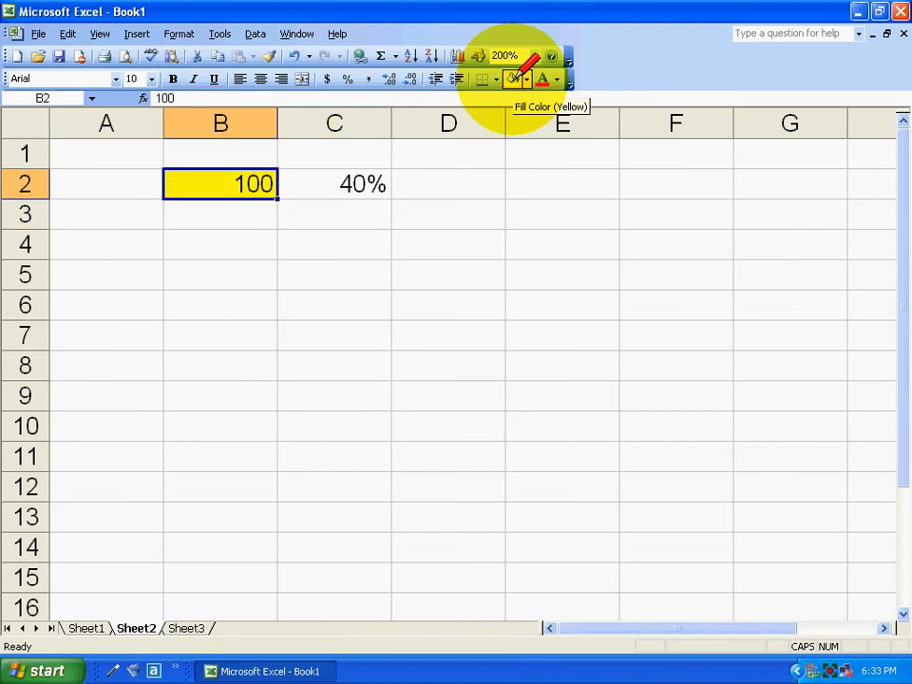
pyautogui.press('Right')
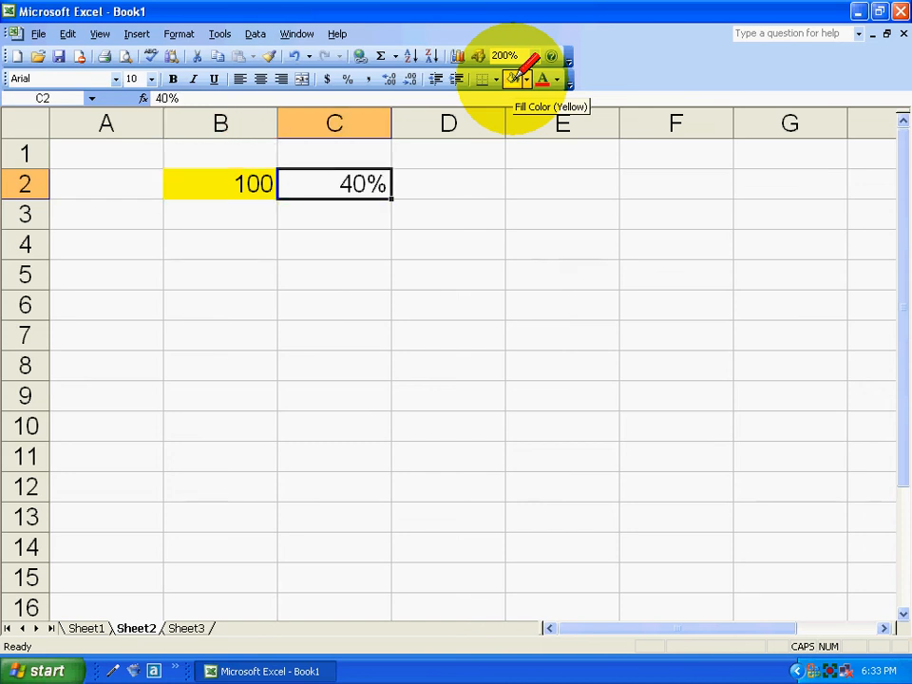
pyautogui.press('Up')
pyautogui.press('Right')
pyautogui.write('r')
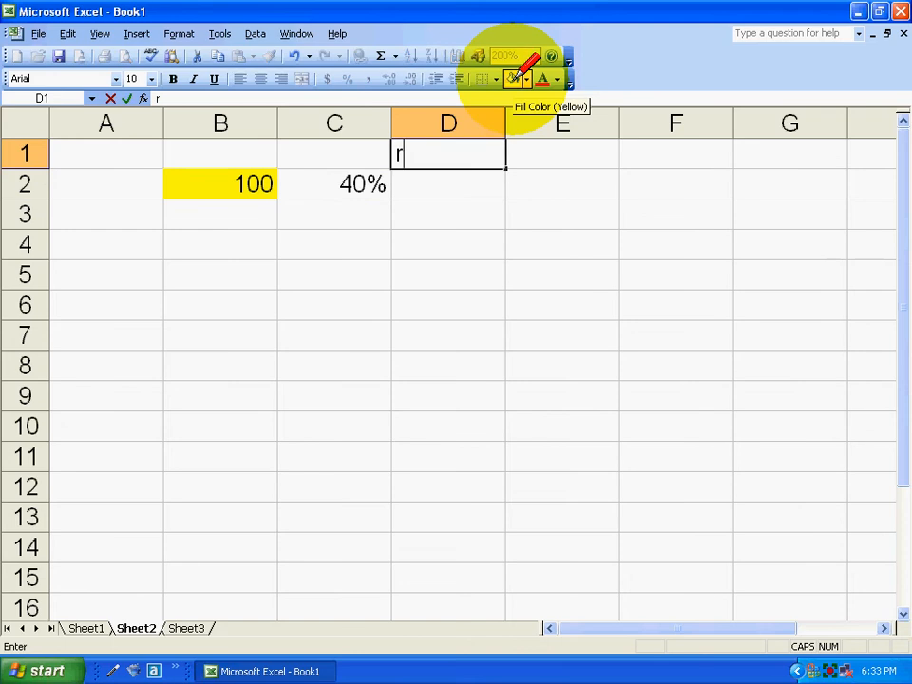
pyautogui.press('BackSpace')
pyautogui.write('Rs.')
pyautogui.press('Return')
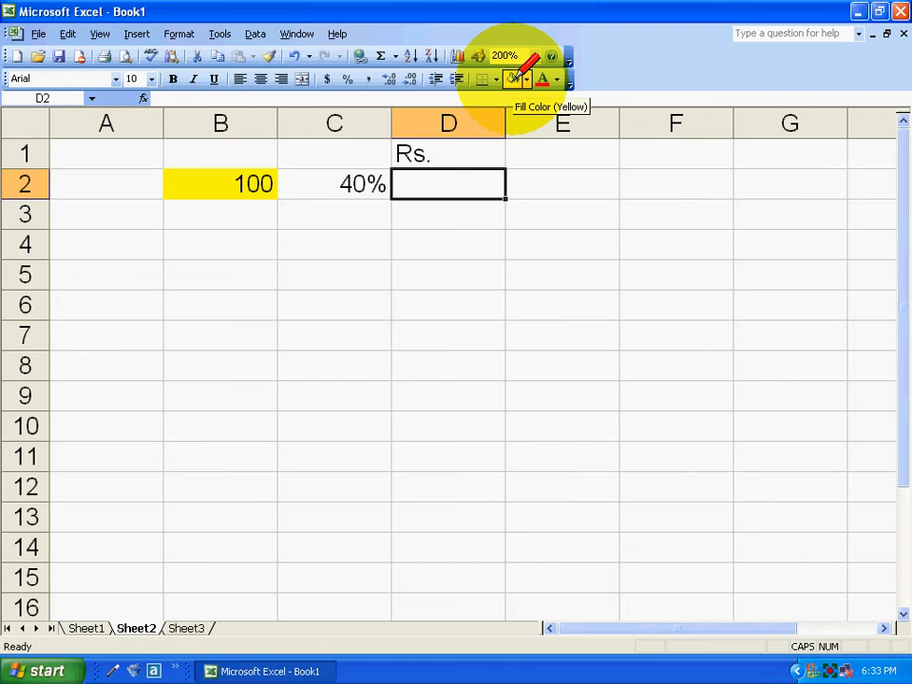
# - Calculate the rupee amount for the first row in cell D2 with the formula =40*100/100
pyautogui.press('Left')
pyautogui.press('Right')
pyautogui.write('=')
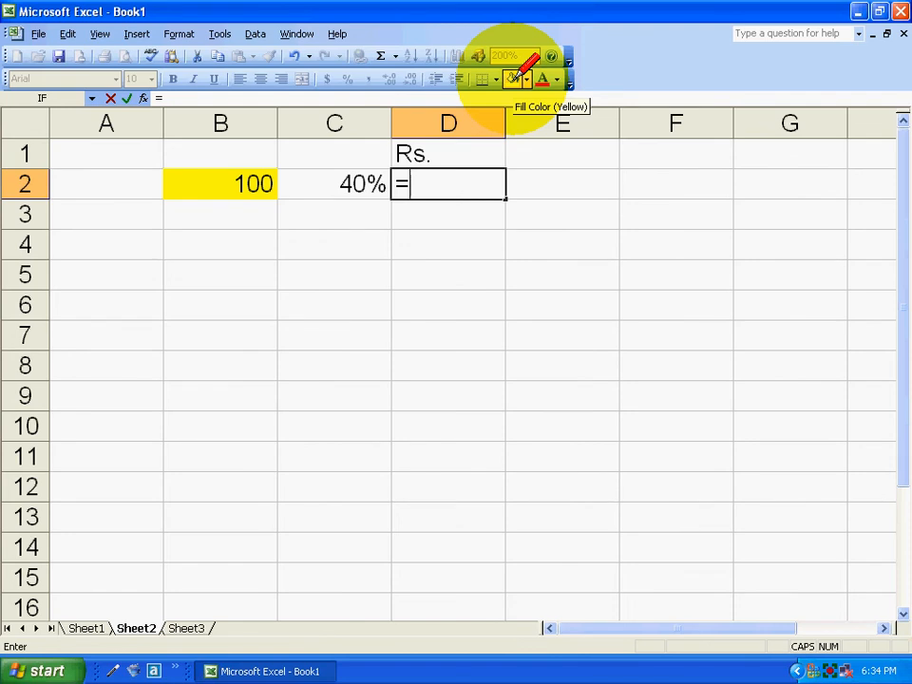
pyautogui.write('40')
pyautogui.write('*100')
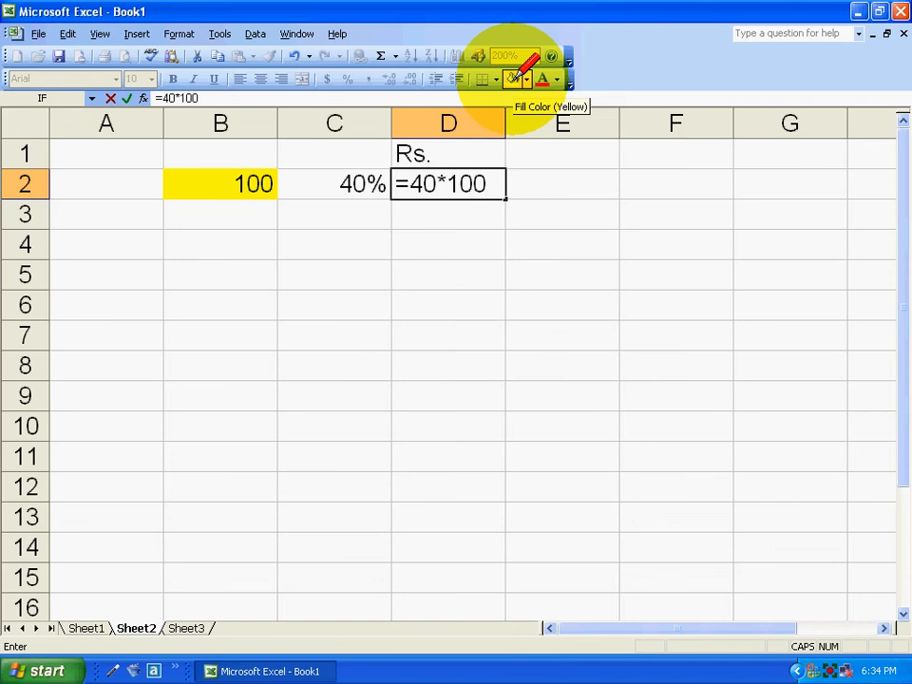
pyautogui.write('/100')
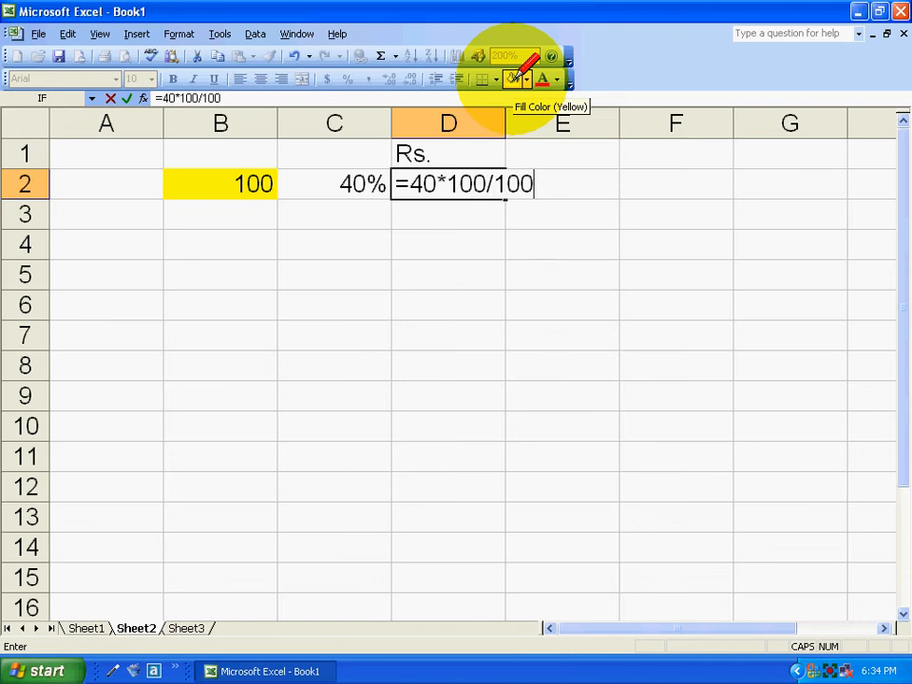
pyautogui.press('Return')
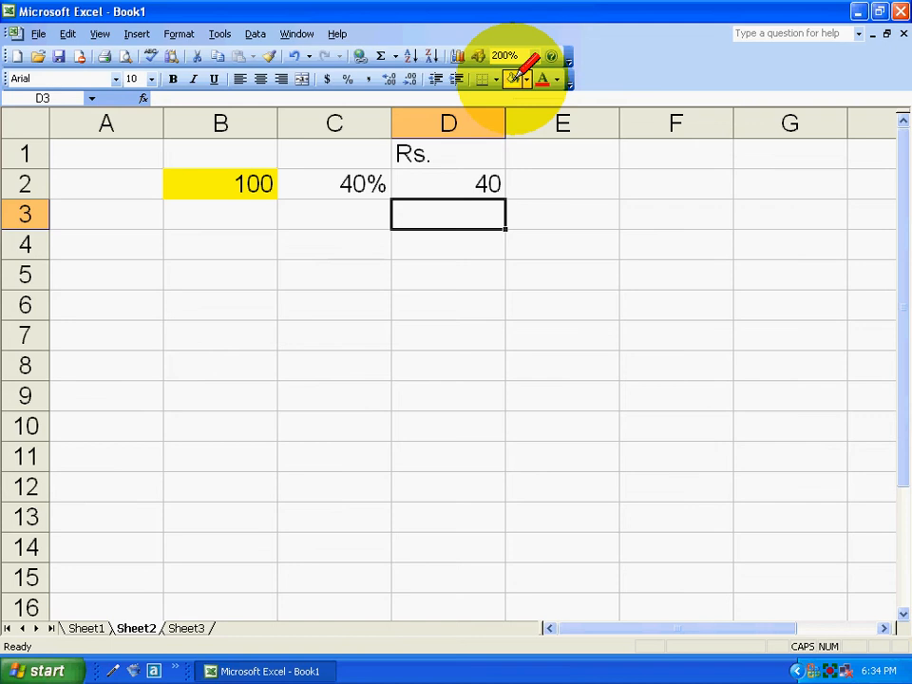
# - Enter 200 in cell B3 and fill the cell with yellow
pyautogui.press('Left')
pyautogui.press('Left')
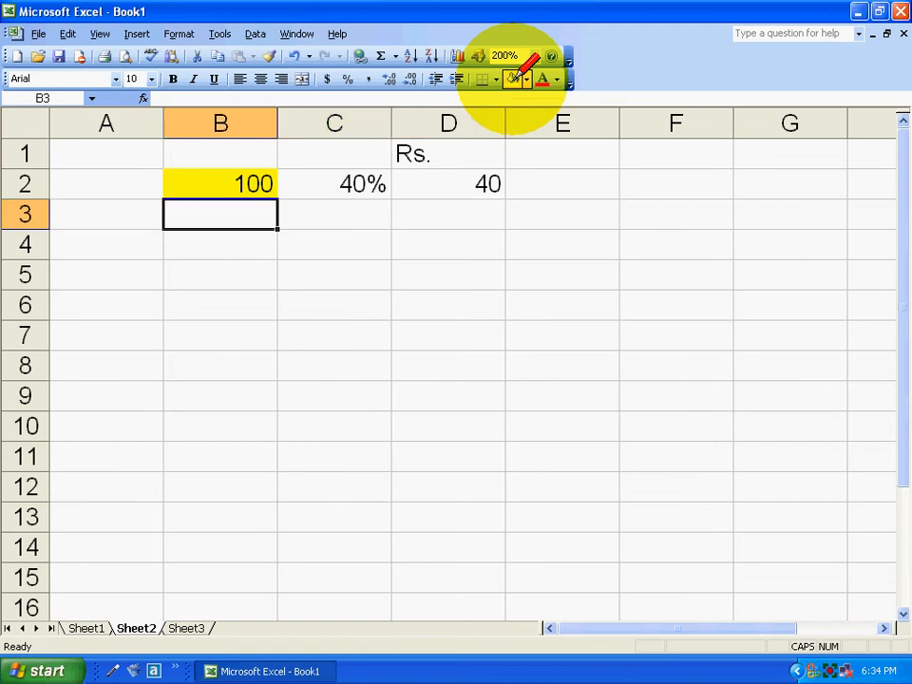
pyautogui.write('200')
pyautogui.press('Tab')
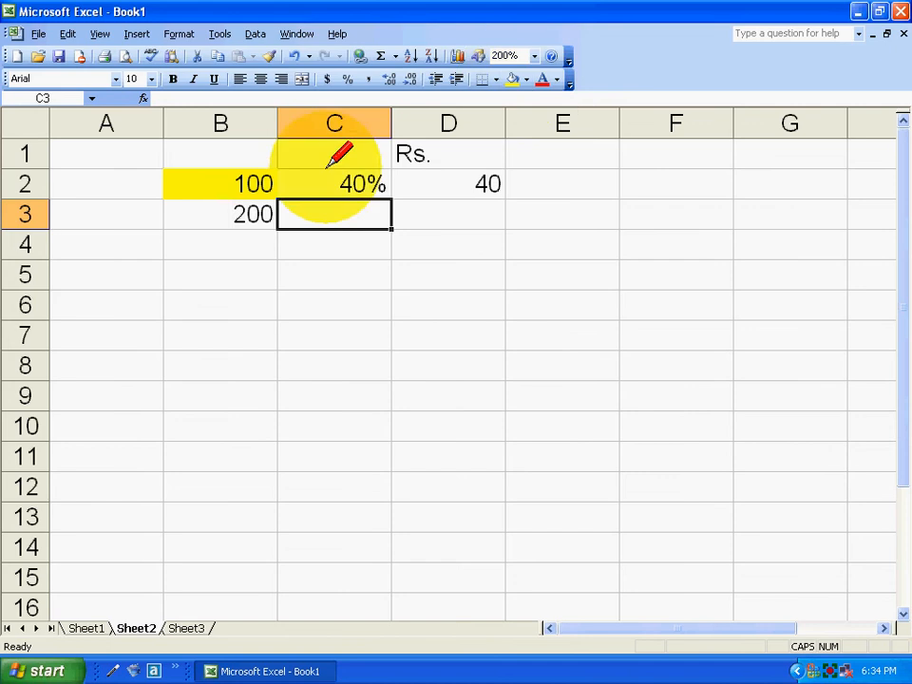
pyautogui.click(249, 211)
pyautogui.click(513, 79)
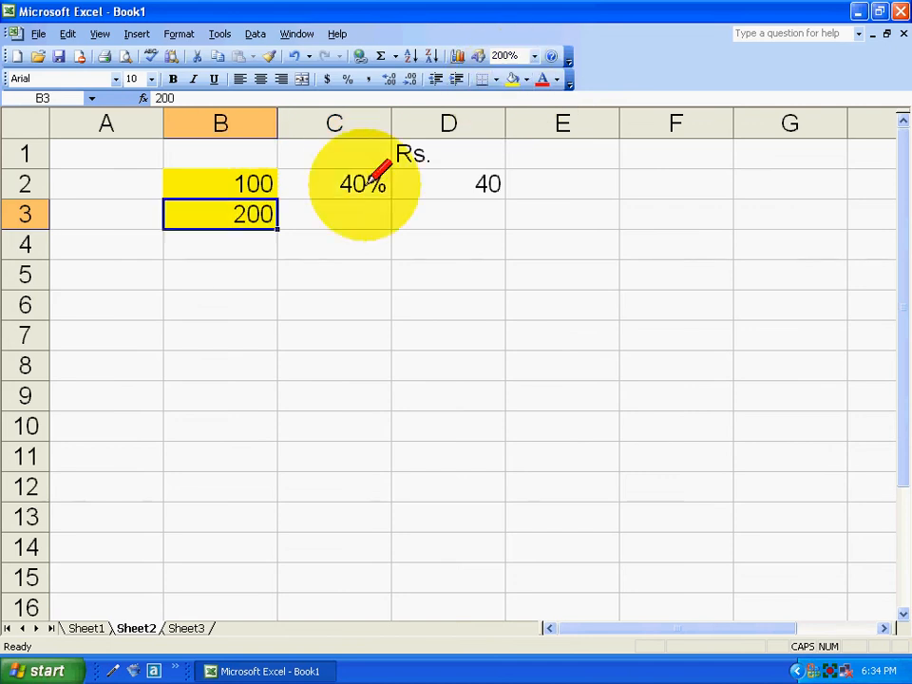
# - Enter the percentage 40% in cell C3, beside the amount 200
pyautogui.click(351, 210)
pyautogui.write('40')
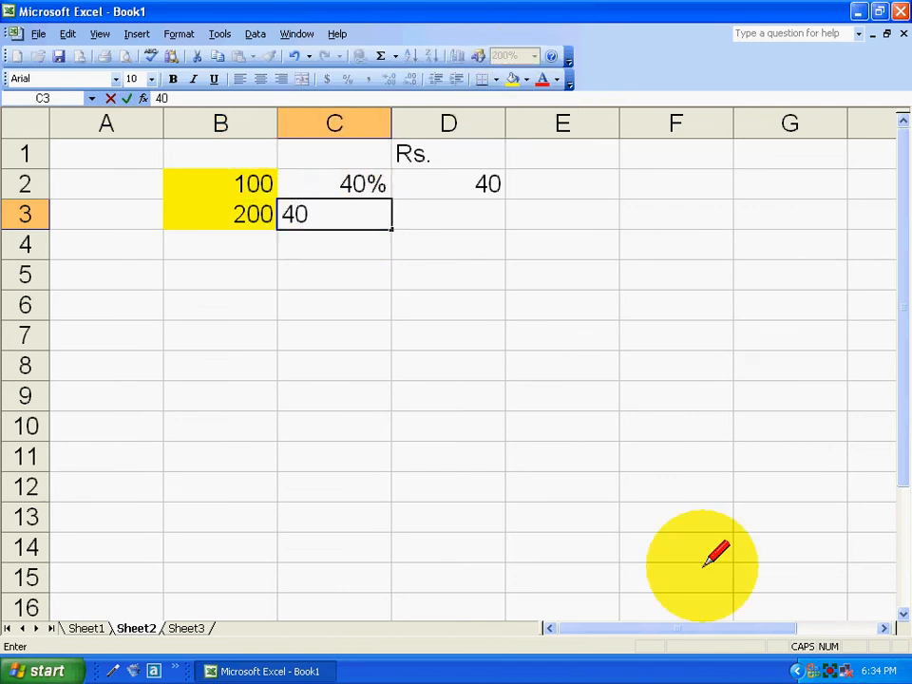
pyautogui.write('%')
pyautogui.press('Tab')
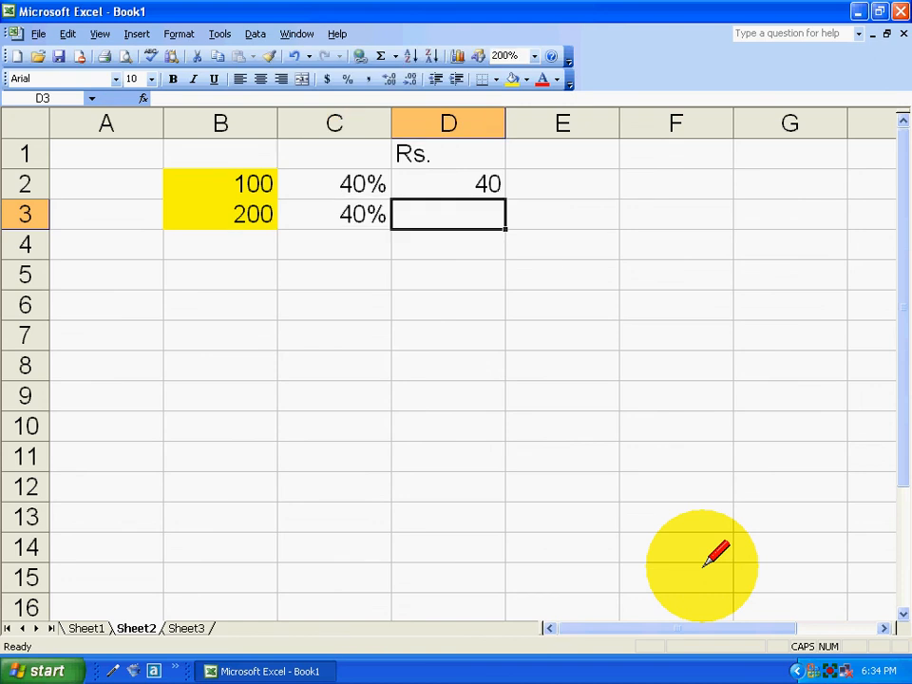
# - Calculate the rupee amount for the second row in cell D3 with the formula =200*40/100
pyautogui.write('=')
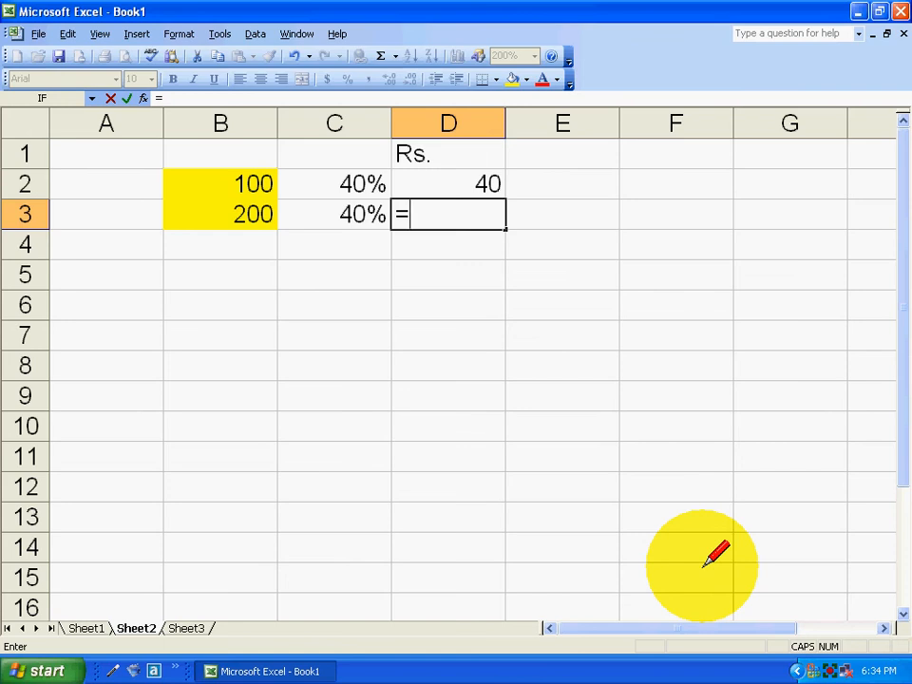
pyautogui.write('200')
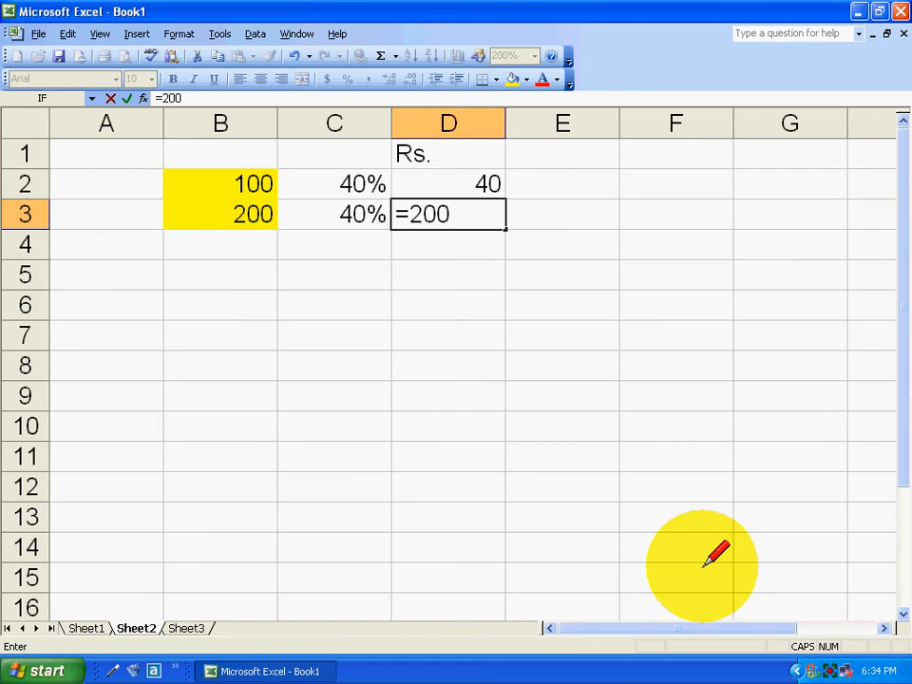
pyautogui.write('*')
pyautogui.write('40/')
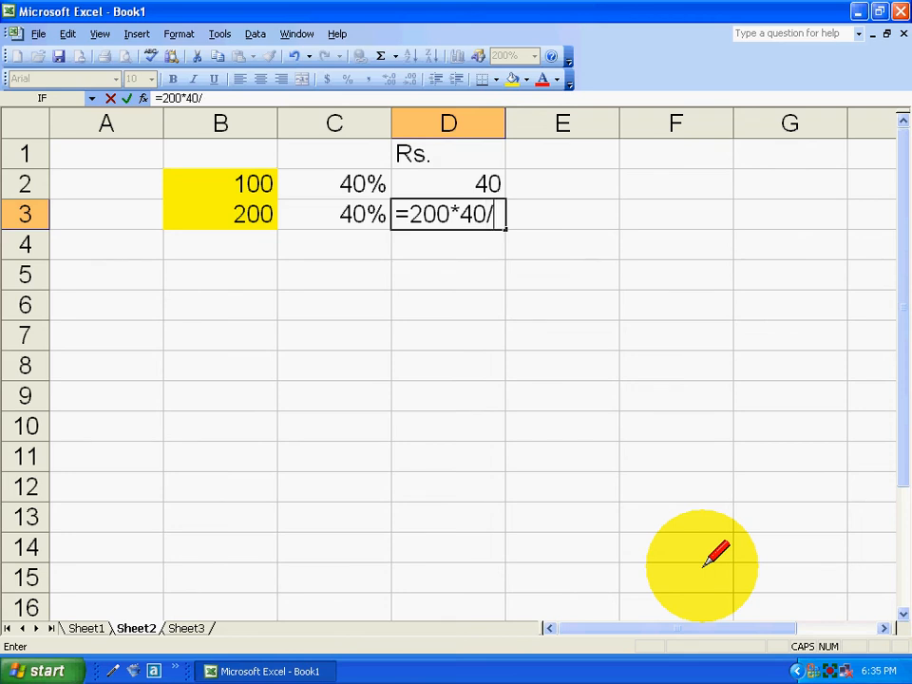
pyautogui.write('100')
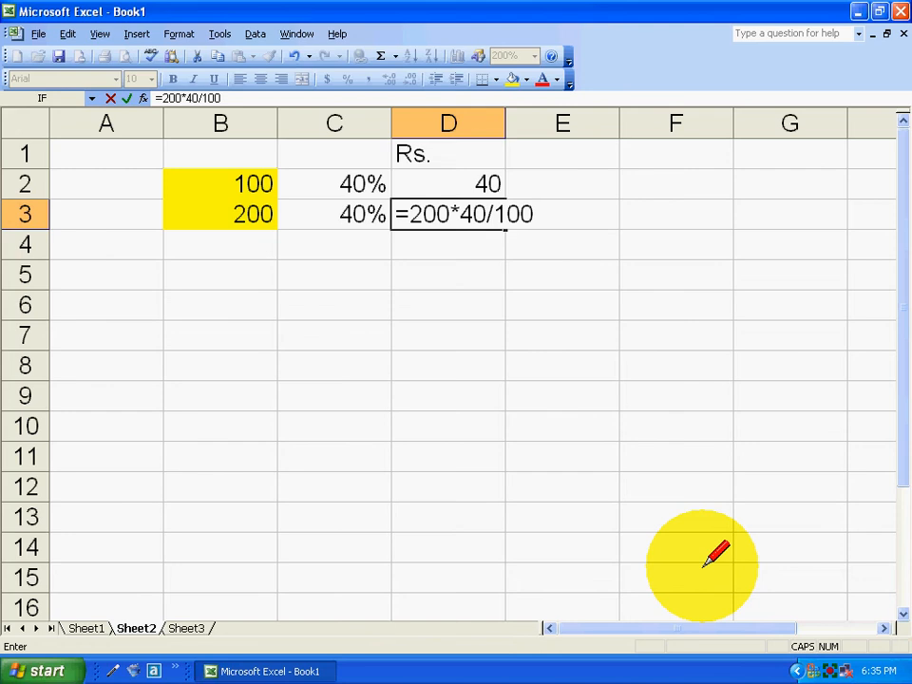
pyautogui.press('Return')
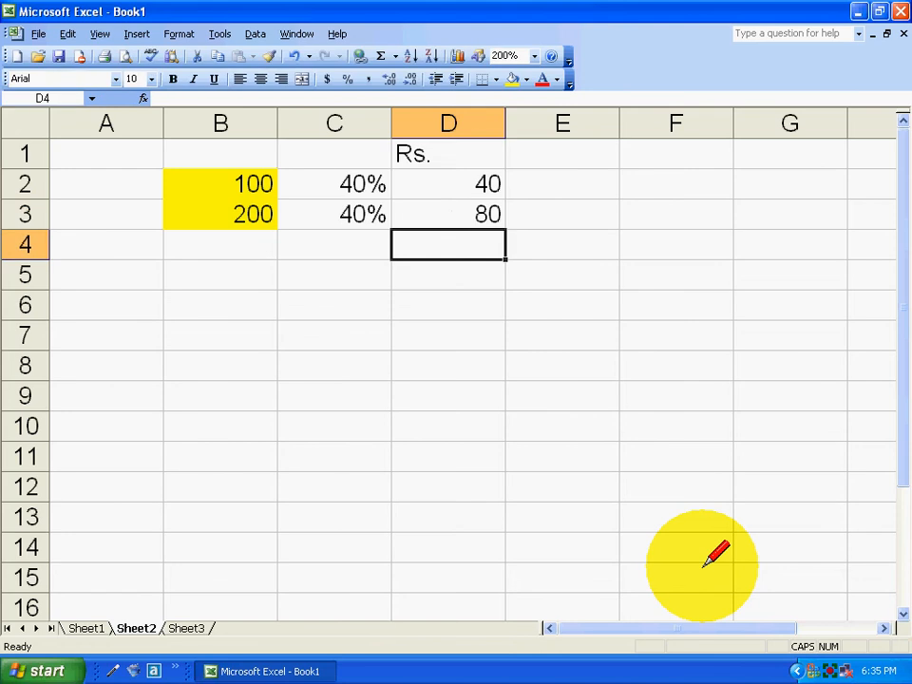
# - Add a third example row with 10 in cell B4 and 50% in cell C4
pyautogui.press('Left')
pyautogui.press('Left')
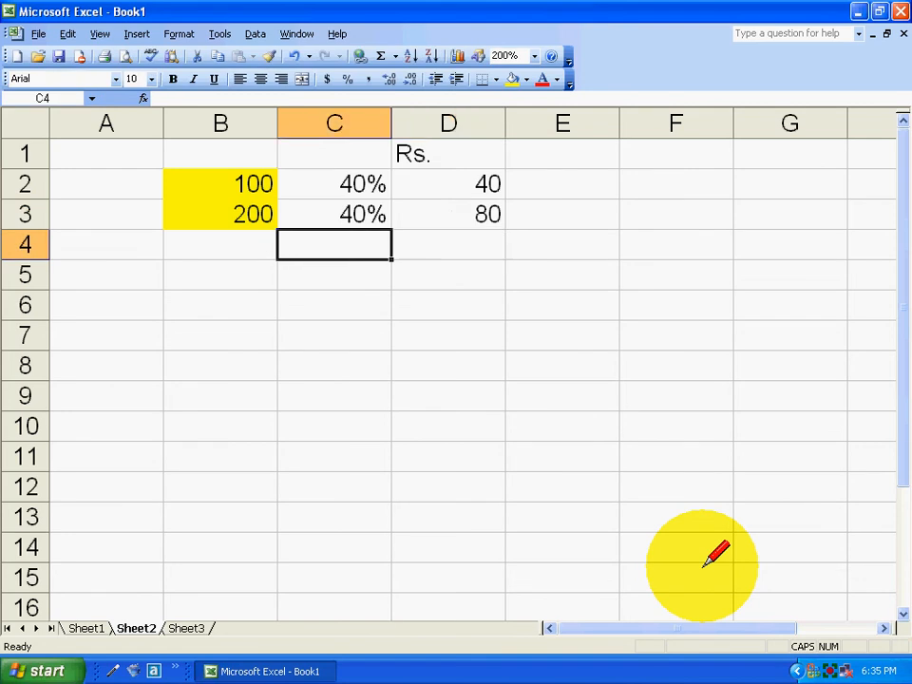
pyautogui.write('10')
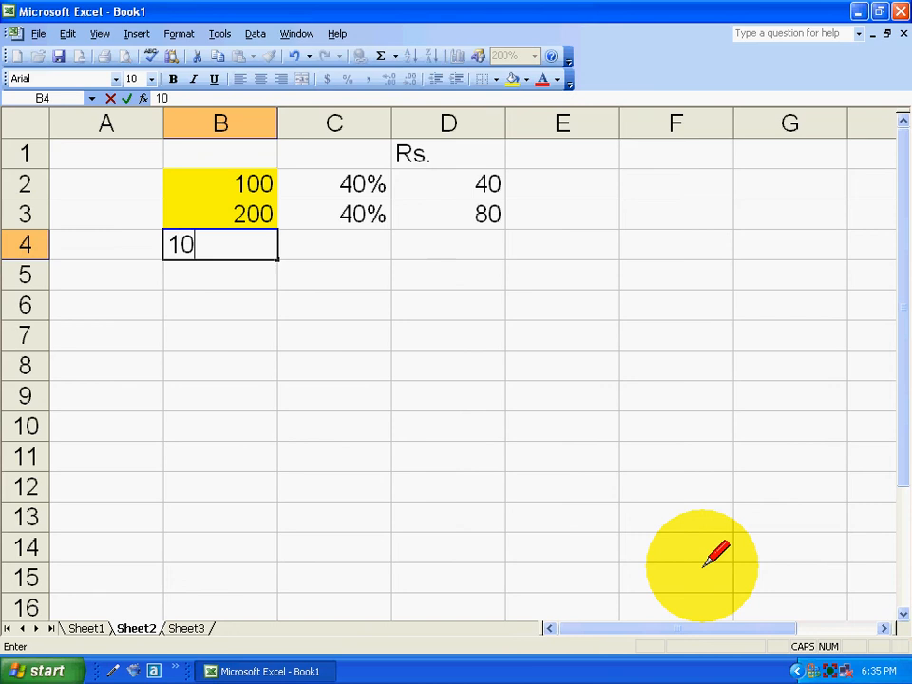
pyautogui.press('Tab')
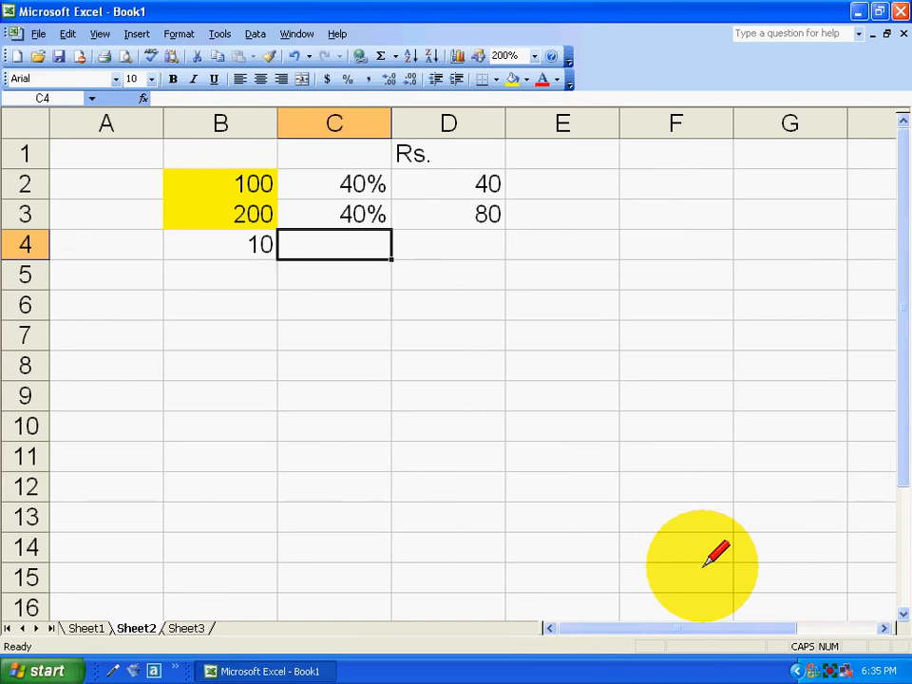
pyautogui.write('50')
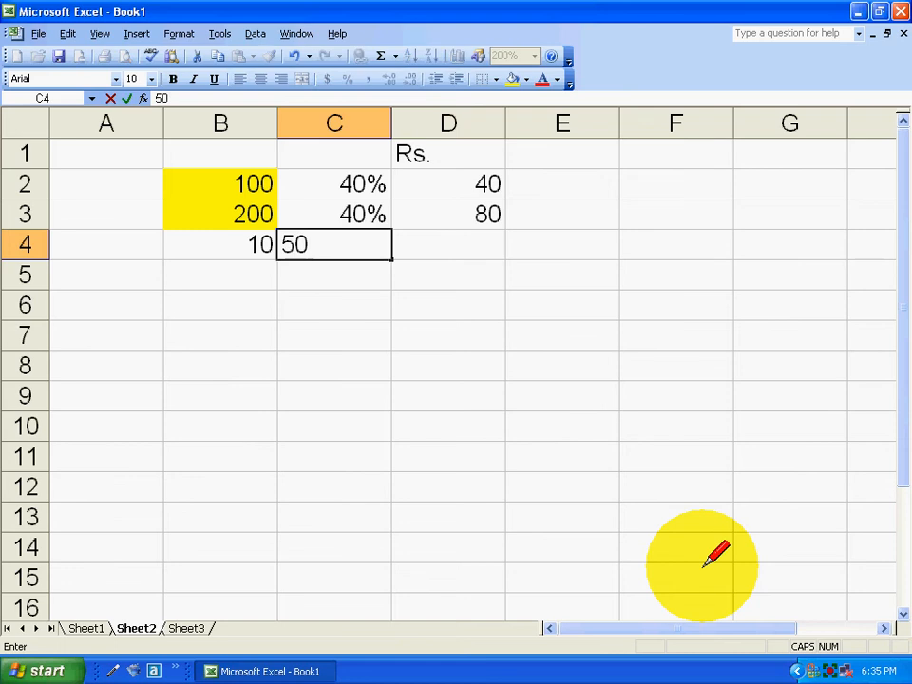
pyautogui.write('%')
pyautogui.press('Tab')
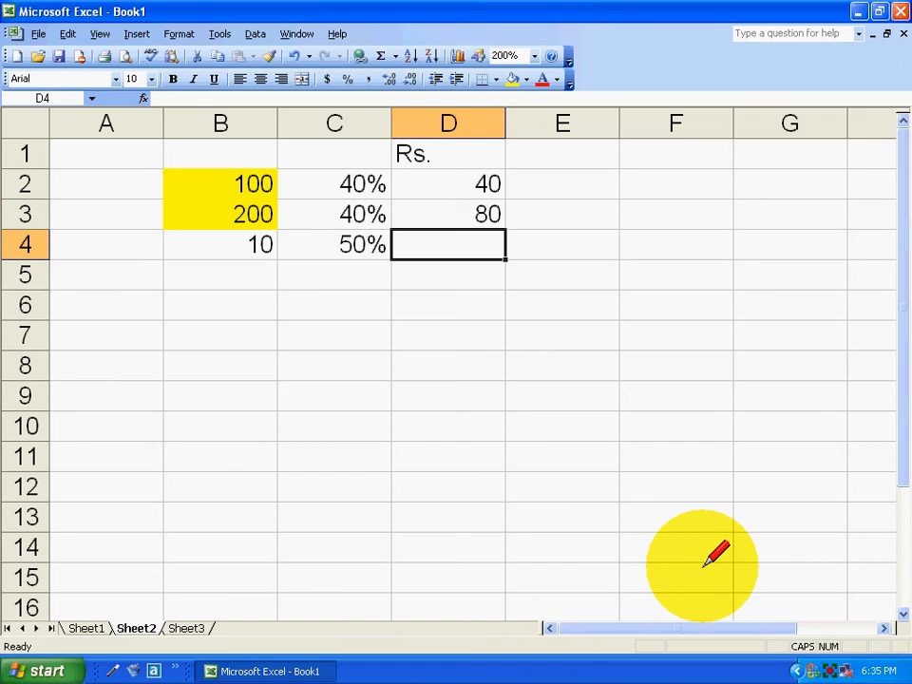
# - Calculate the rupee amount for the third row in cell D4 with the formula =10*50/100
pyautogui.write('=')
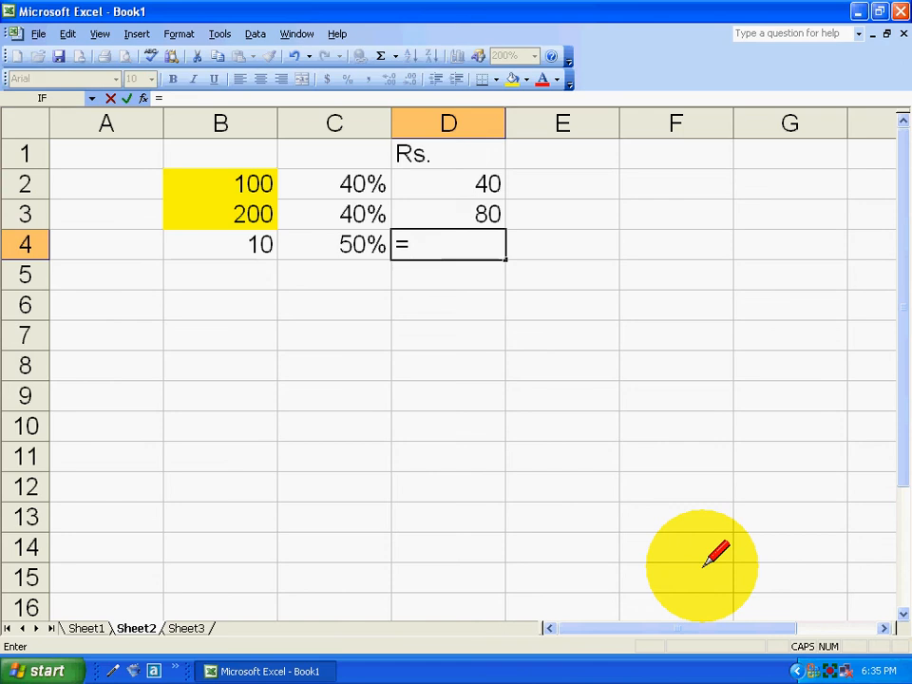
pyautogui.write('10*5')
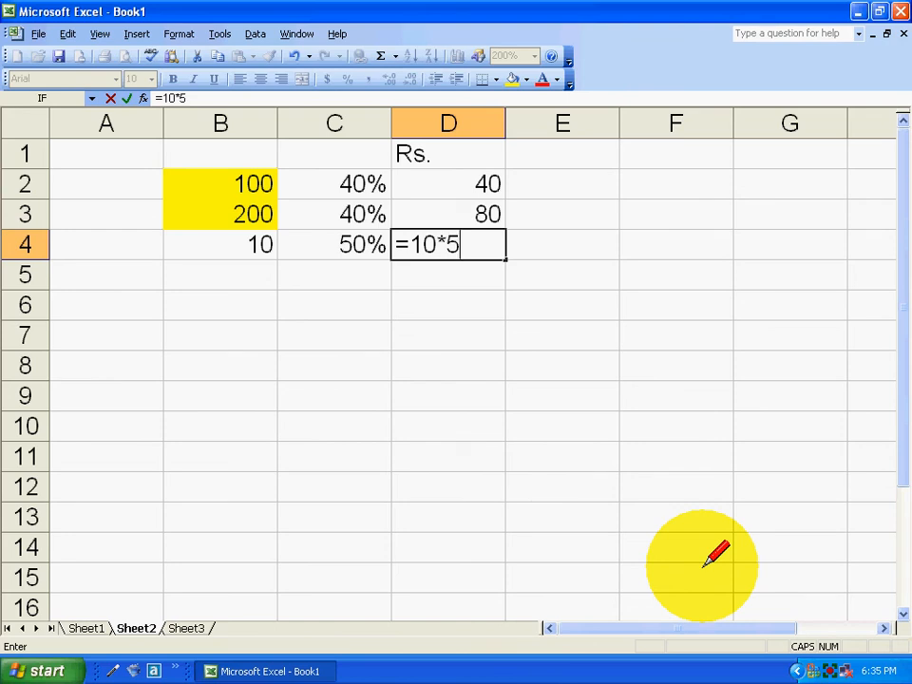
pyautogui.write('0/100')
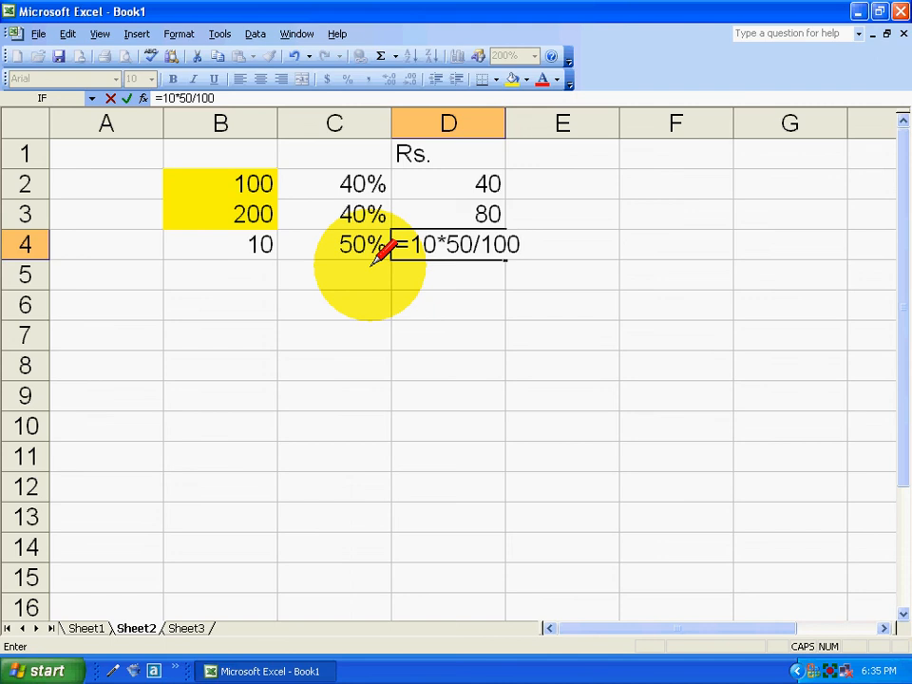
pyautogui.press('Return')
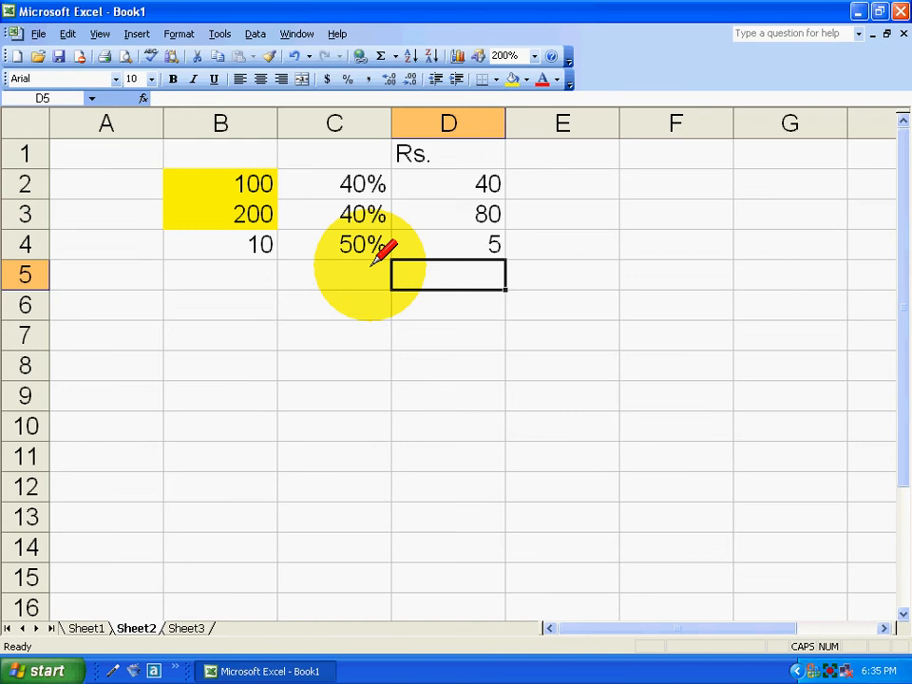
pyautogui.press('Down')
pyautogui.press('Left')
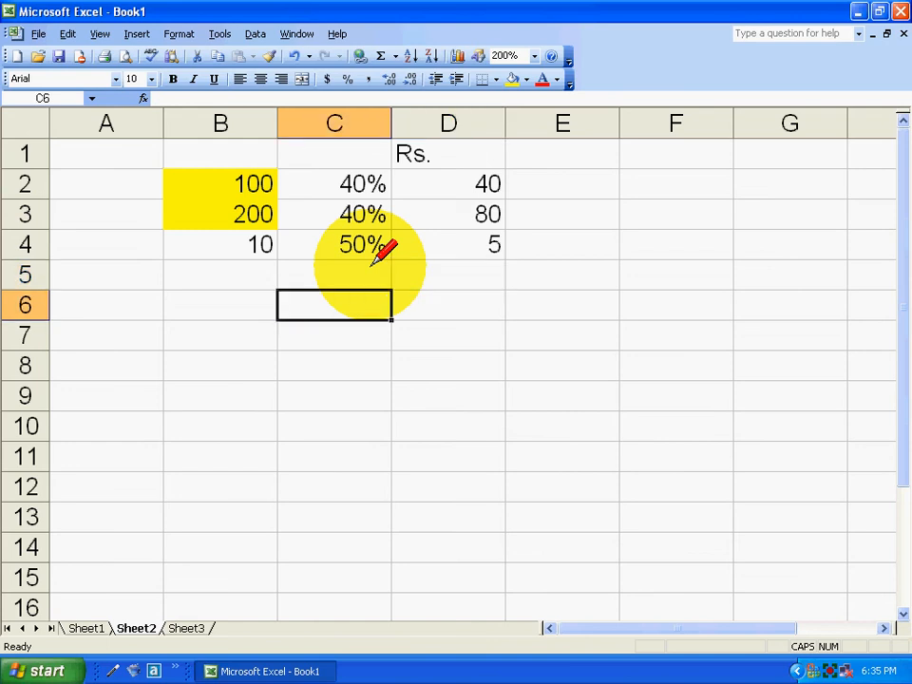
# - Add another example row with the amount 20 in cell B7 and 200% in cell C7
pyautogui.press('Down')
pyautogui.press('Left')
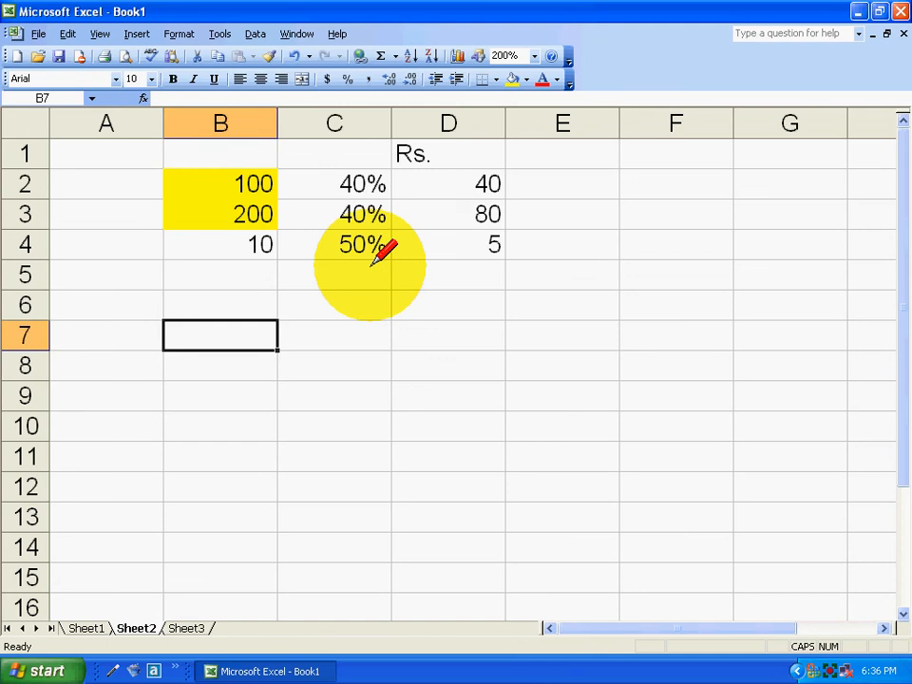
pyautogui.write('20')
pyautogui.press('Tab')
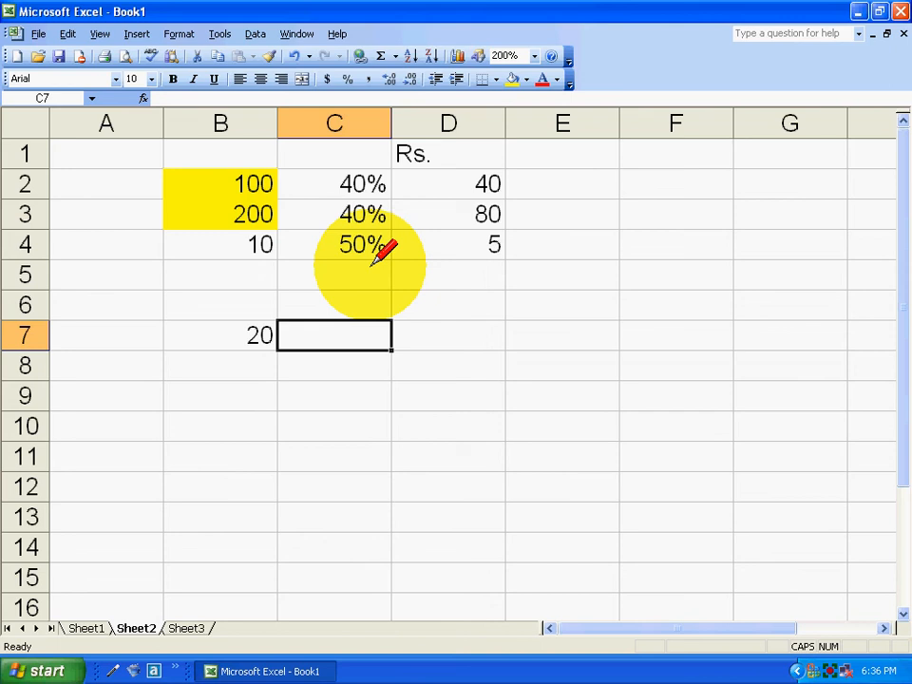
pyautogui.write('200')
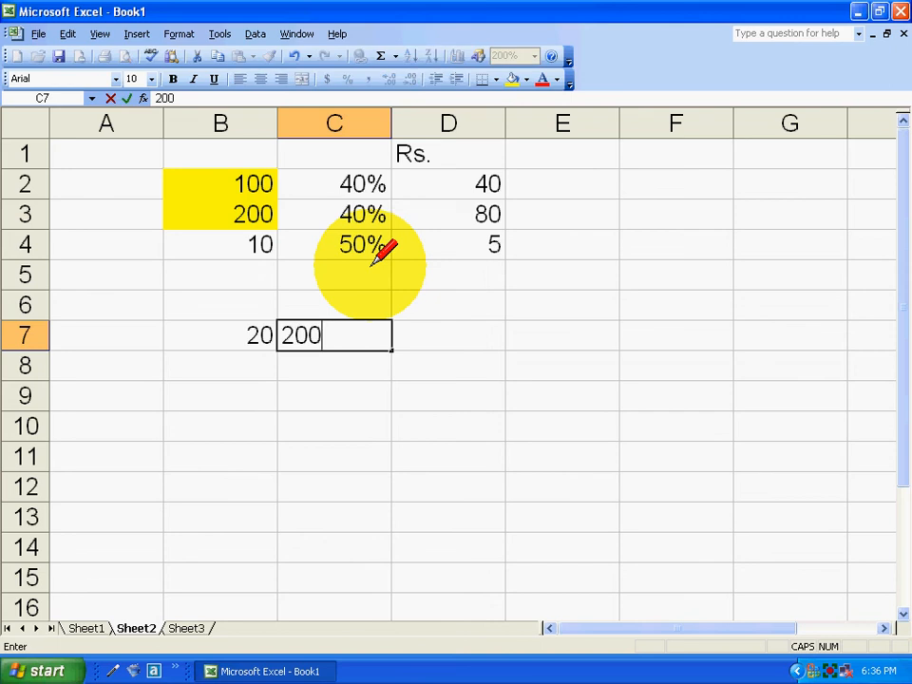
pyautogui.write('%')
pyautogui.press('Tab')
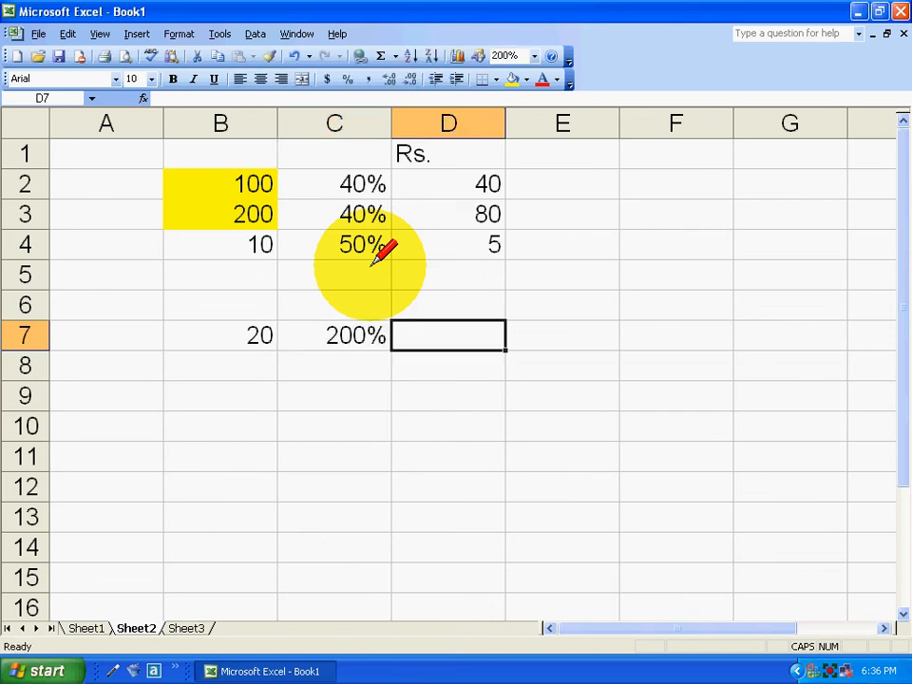
# - Fill the amount and percentage cells B7:C7 with yellow
pyautogui.press('Left')
pyautogui.press('Left')
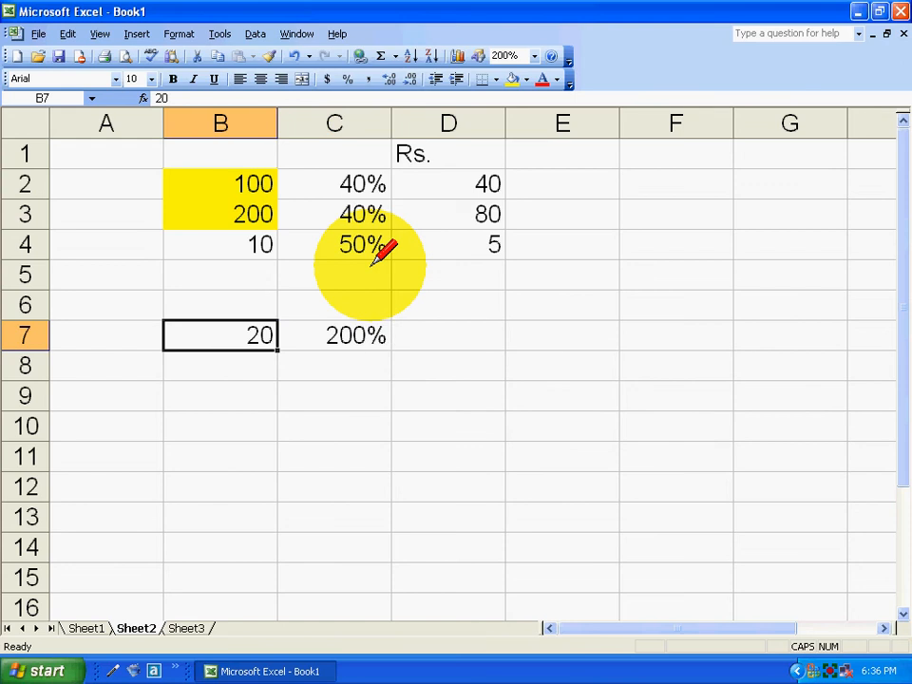
pyautogui.hotkey('shift', 'Right')
pyautogui.click(513, 79)
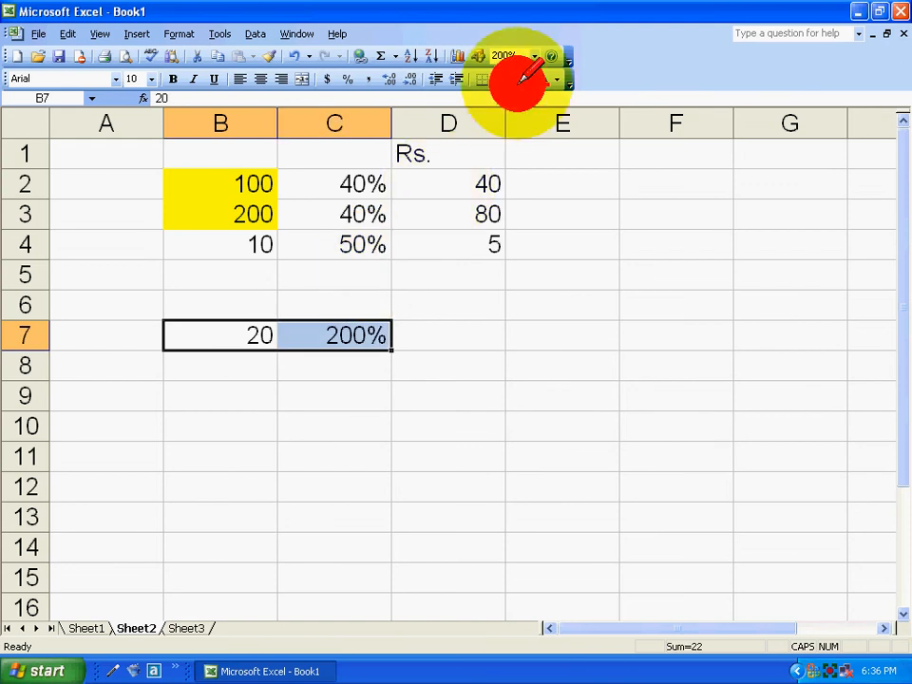
pyautogui.click(369, 364)
pyautogui.click(313, 416)
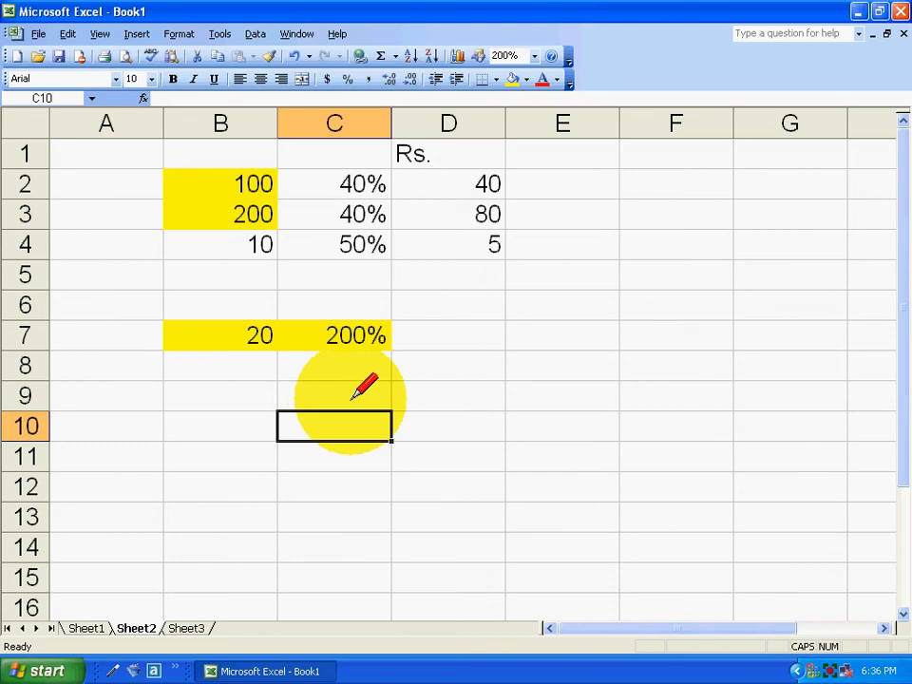
# - Calculate the rupee amount for row 7 in cell D7 with the formula =20*200/100
pyautogui.click(446, 334)
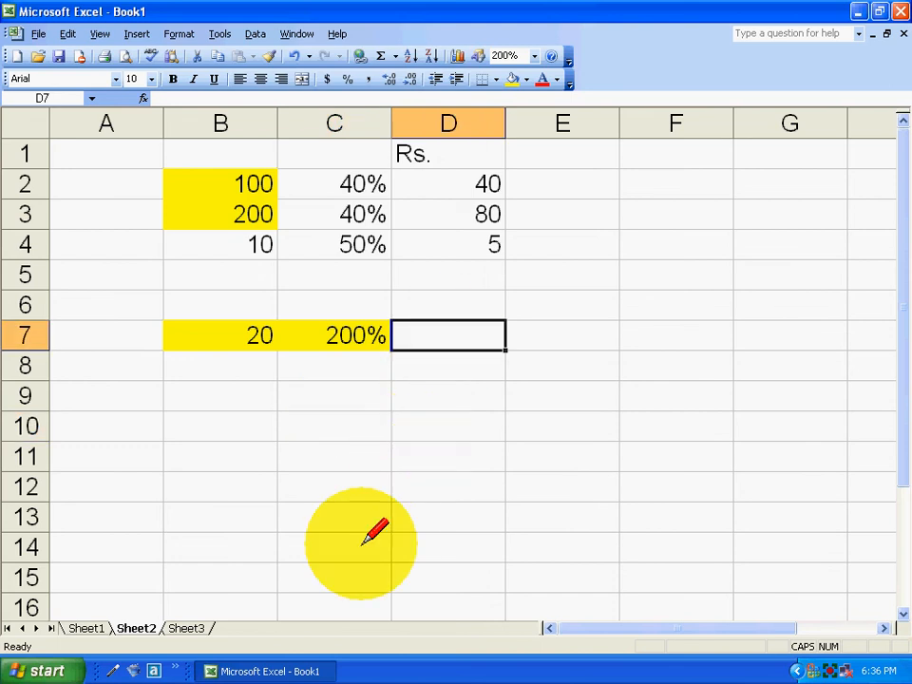
pyautogui.write('=20')
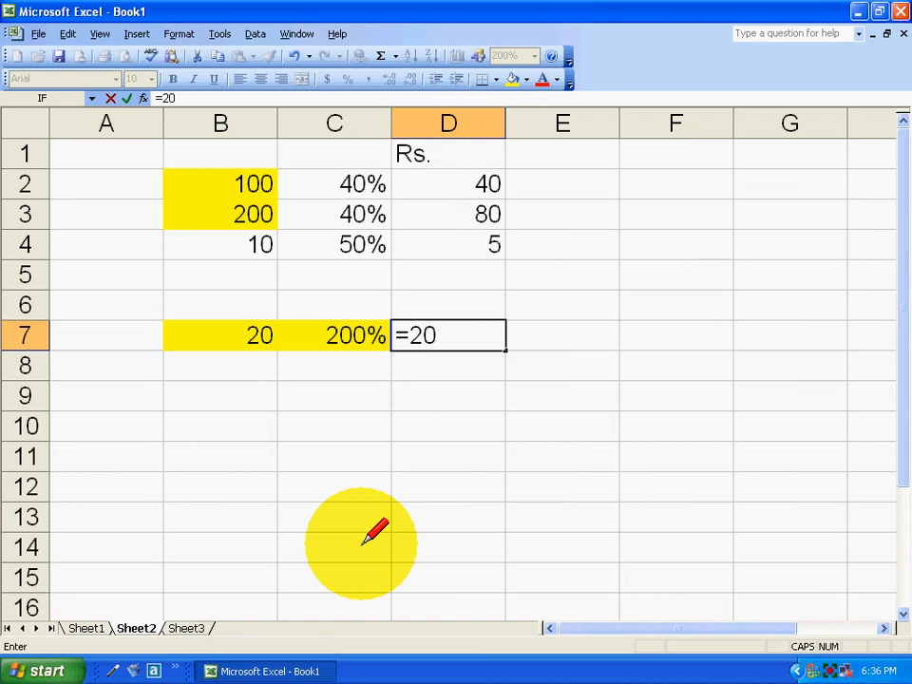
pyautogui.write('*200')
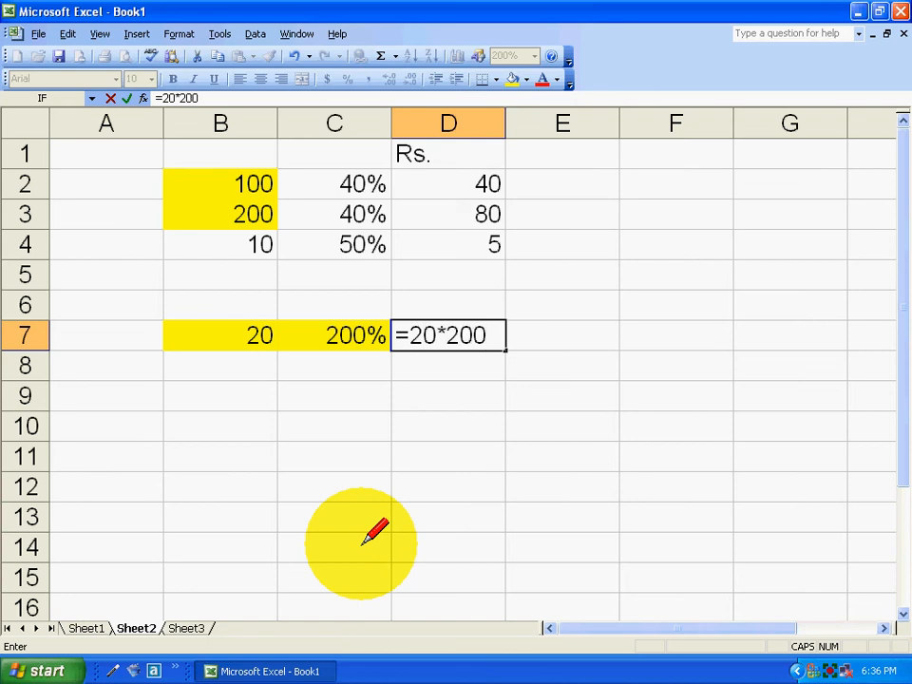
pyautogui.write('/100')
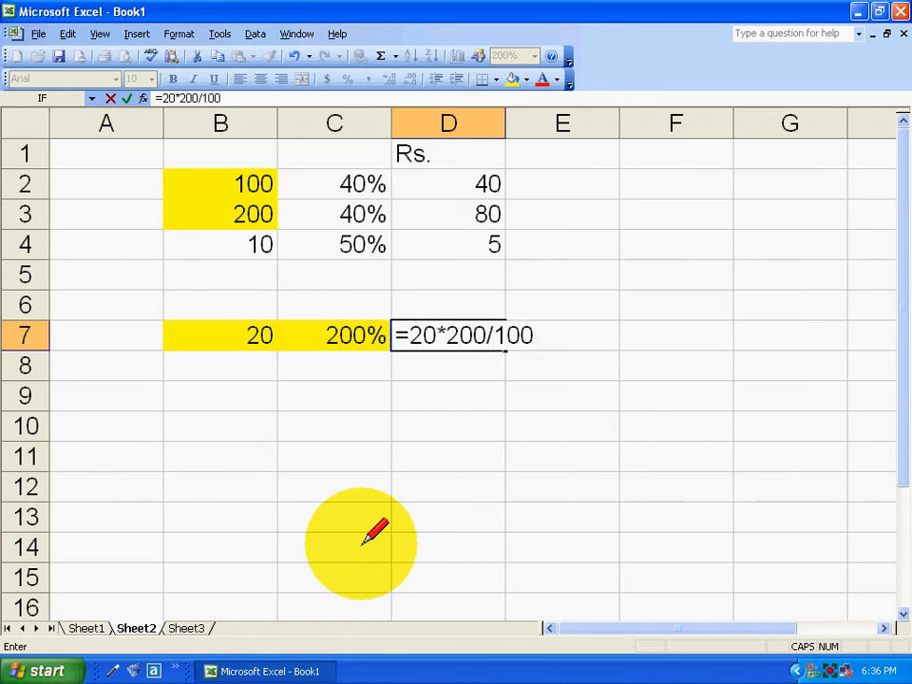
pyautogui.press('Return')
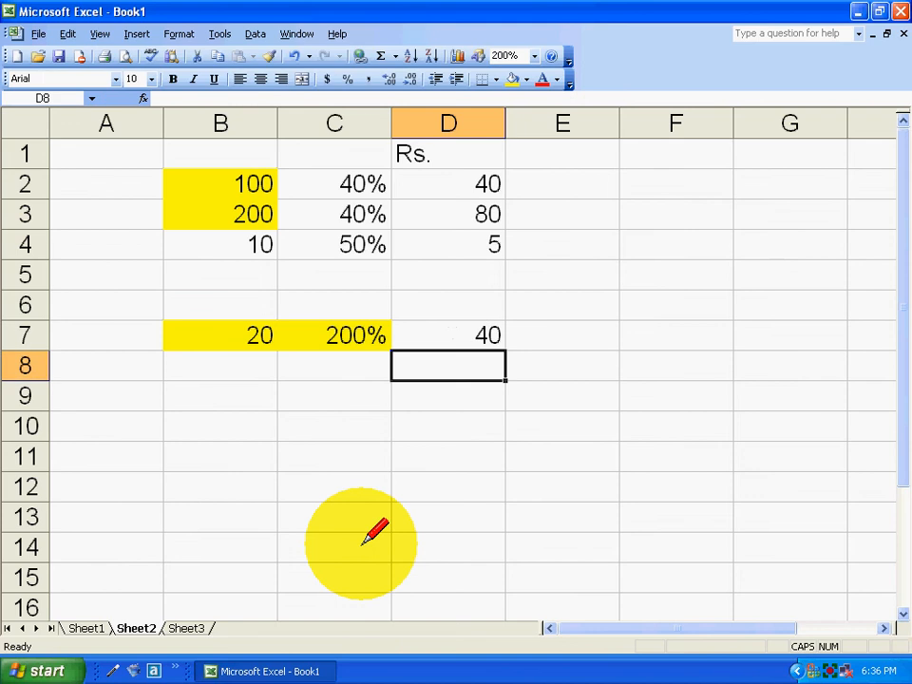
pyautogui.press('Up')
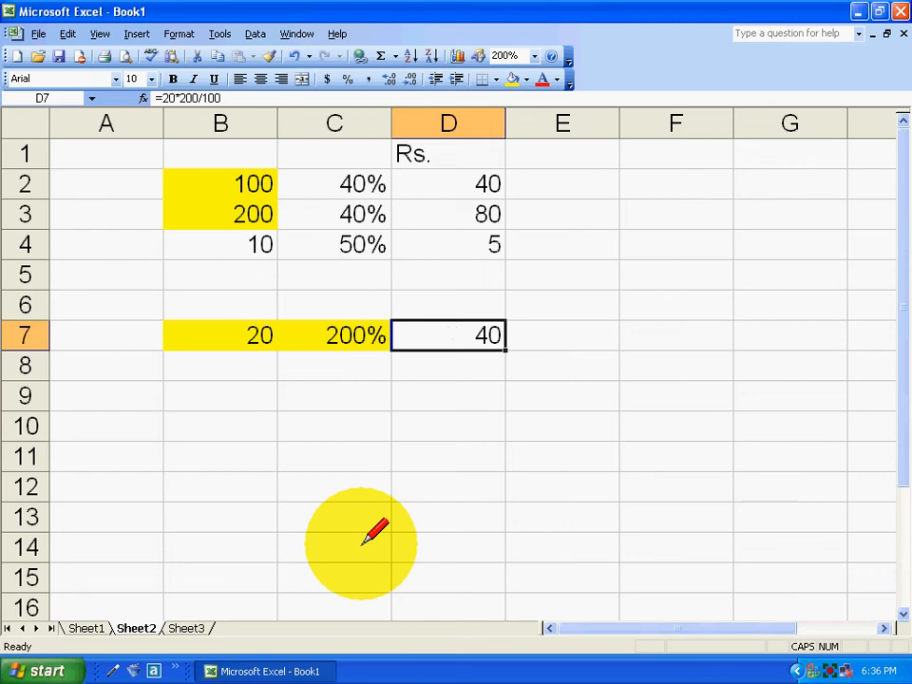
# - Add an example row with the amount 1 in cell B8 and 20% in cell C8
pyautogui.press('Down')
pyautogui.press('Left')
pyautogui.press('Left')
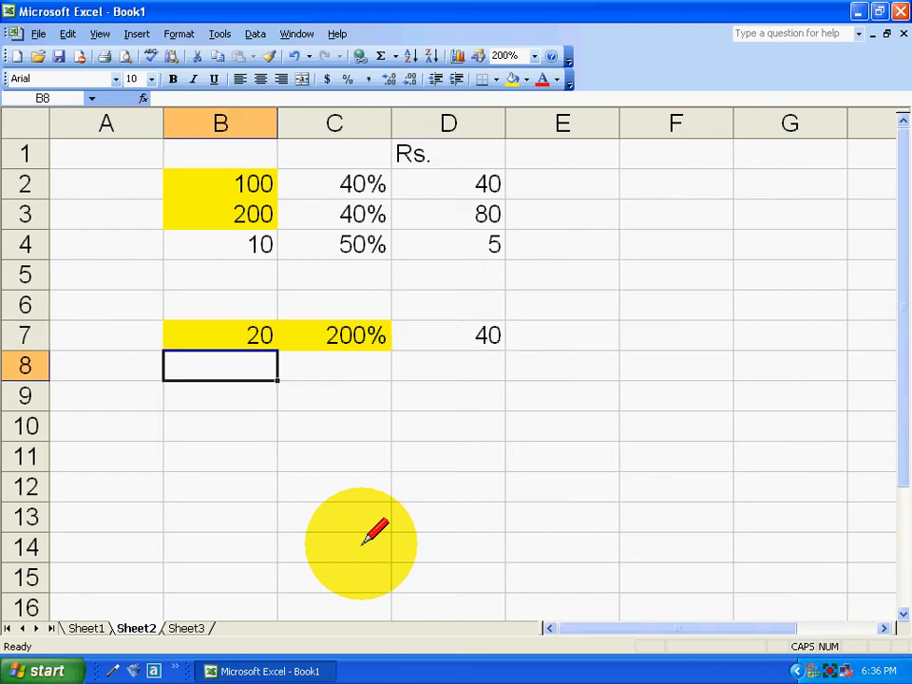
pyautogui.write('1')
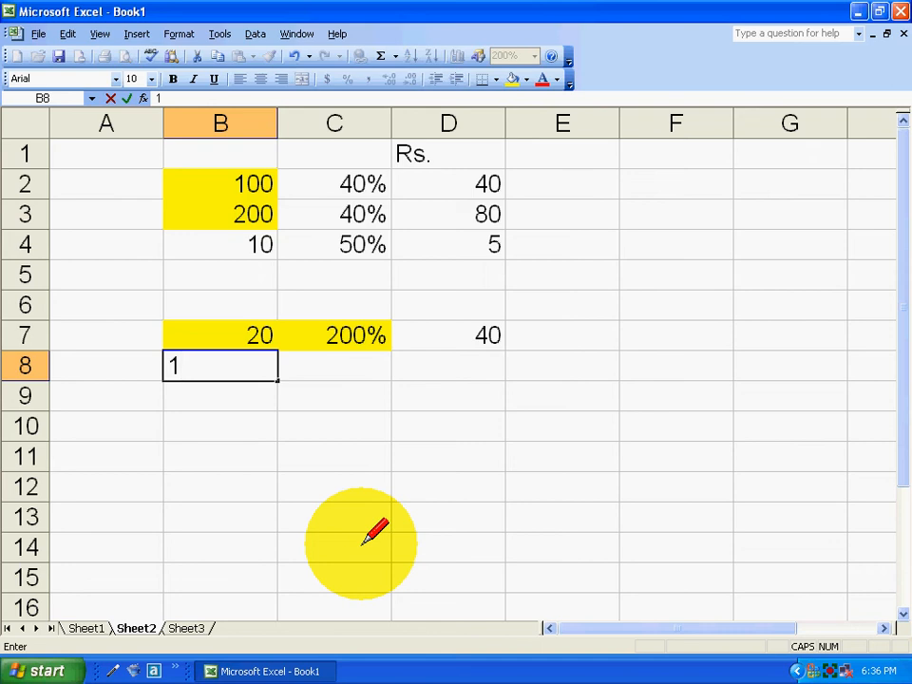
pyautogui.press('Right')
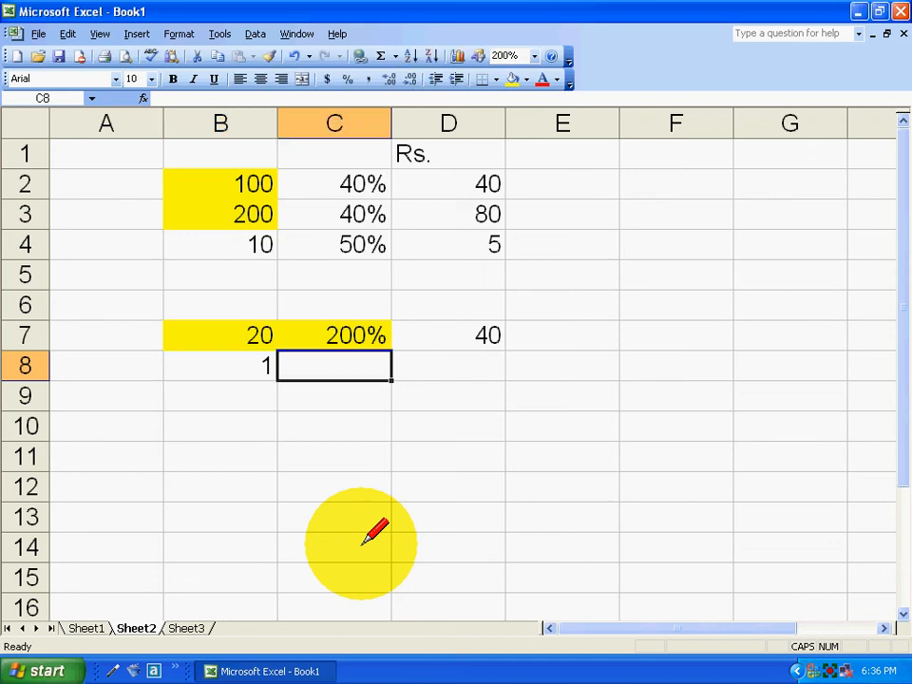
pyautogui.write('20')
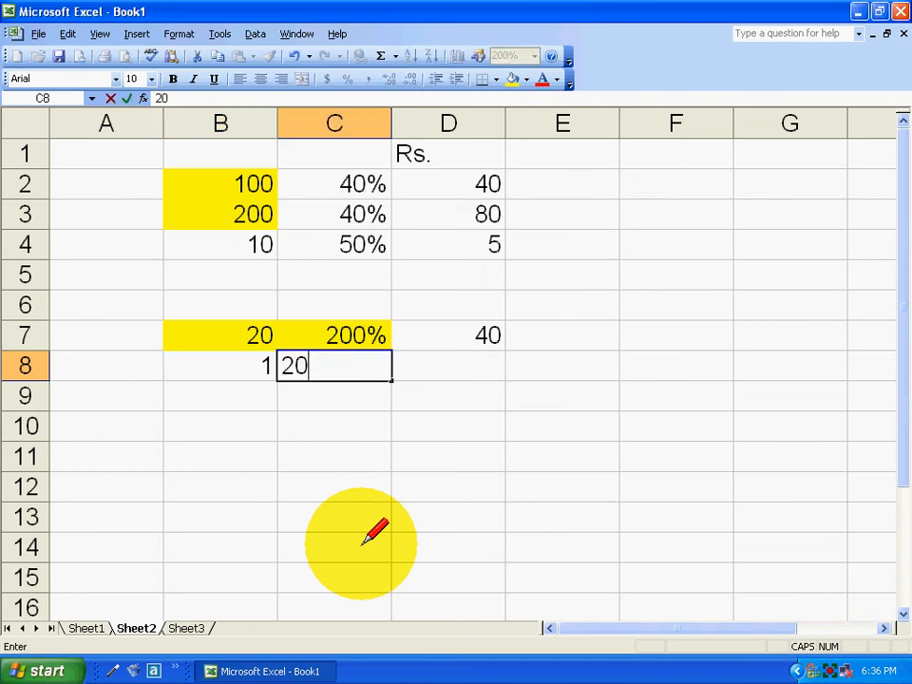
pyautogui.write('%')
pyautogui.press('Right')
# - Calculate the rupee amount for row 8 in cell D8 with the formula =1*20/100
pyautogui.write('=')
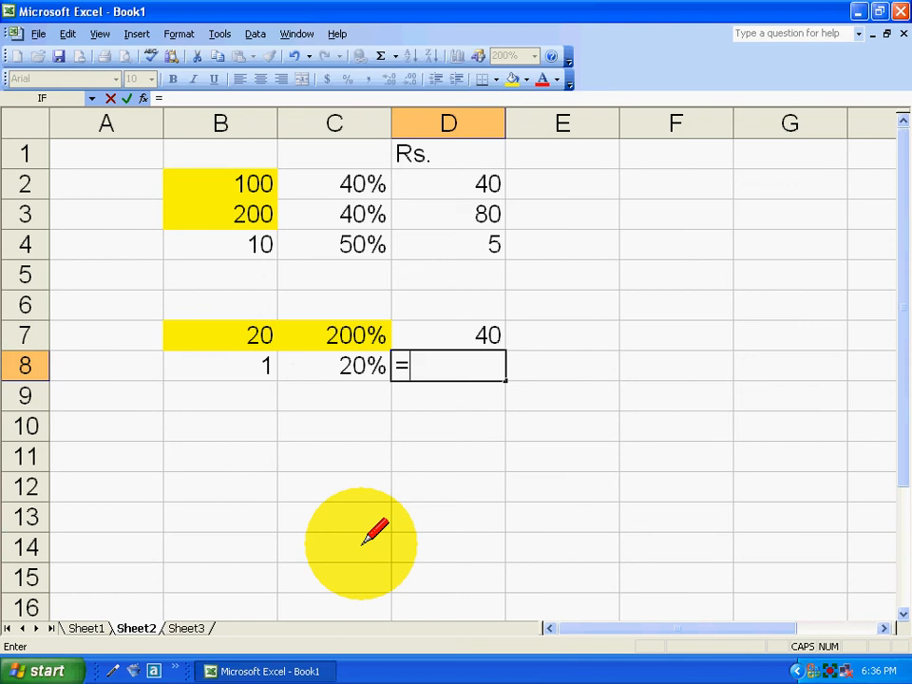
pyautogui.write('1*20/100')
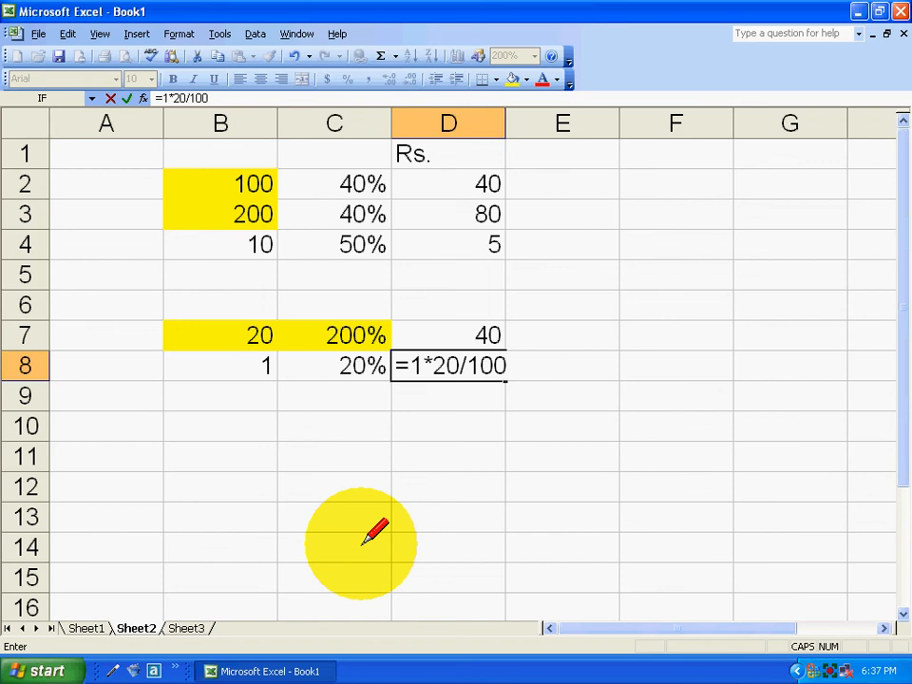
pyautogui.press('Return')
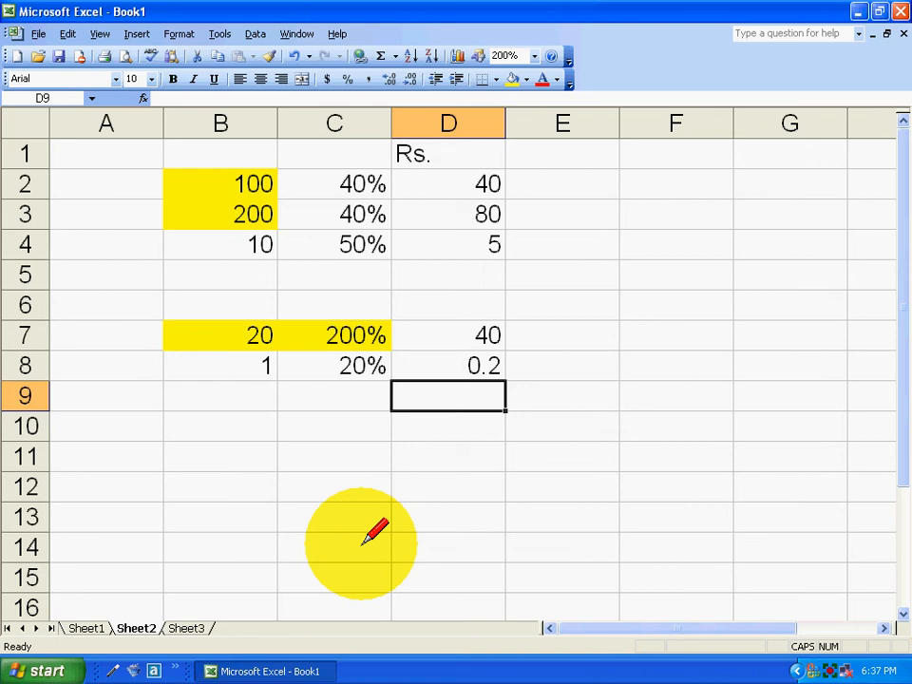
# - Clear the contents of the entire worksheet, leaving the yellow cell fills in place
pyautogui.hotkey('ctrl', 'a')
pyautogui.press('Delete')
# - Enter the column heading NAME in cell B1 to start a new example table
pyautogui.press('Left')
pyautogui.press('Up')
pyautogui.press('Left')
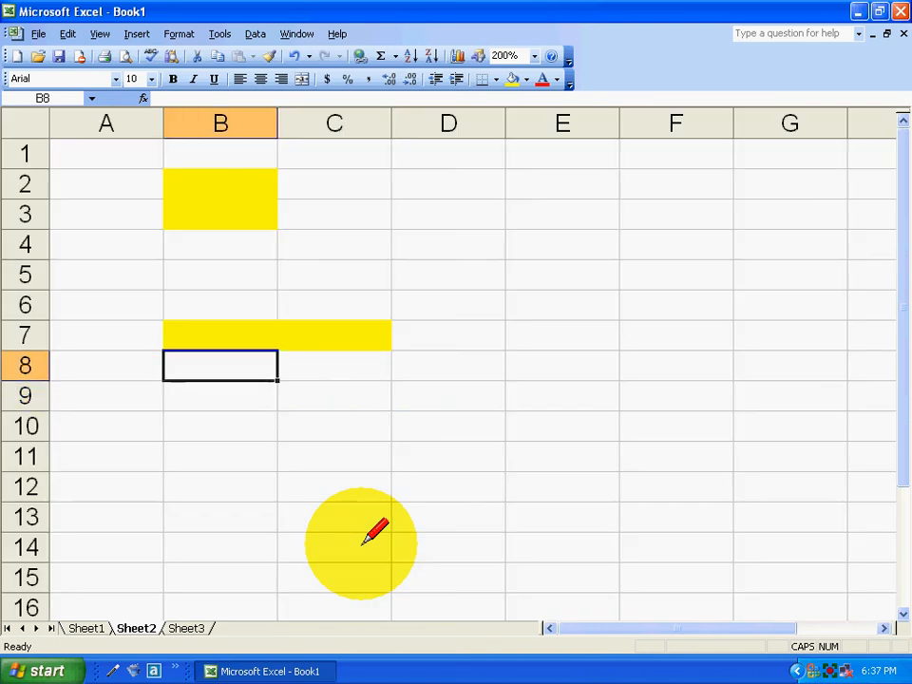
pyautogui.press('Up')
pyautogui.press('Up')
pyautogui.press('Up')
pyautogui.press('Up')
pyautogui.press('Up')
pyautogui.press('Up')
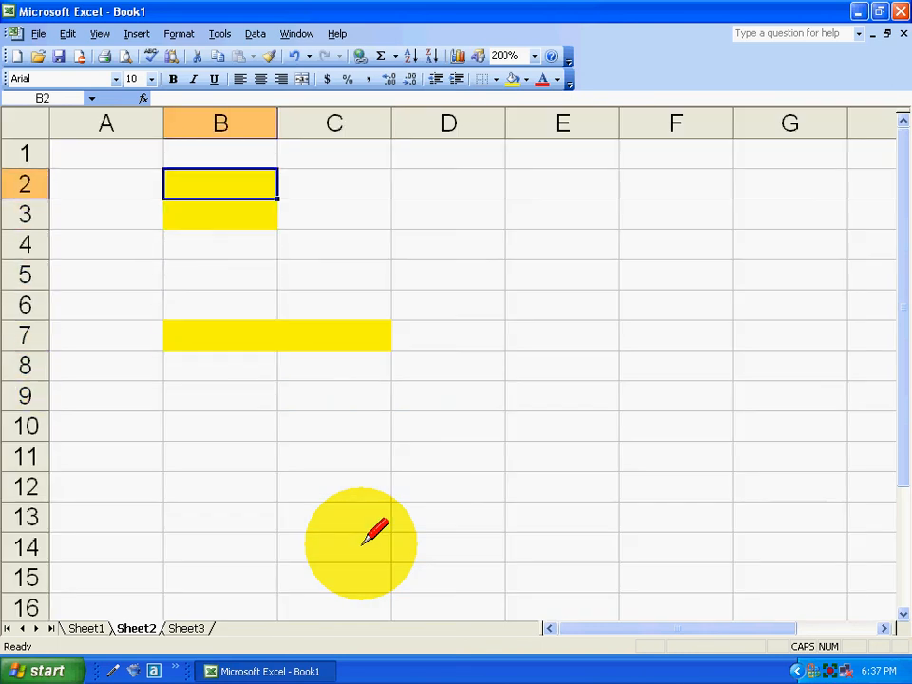
pyautogui.press('Right')
pyautogui.press('Left')
pyautogui.press('Up')
pyautogui.write('NAME')
pyautogui.press('Return')
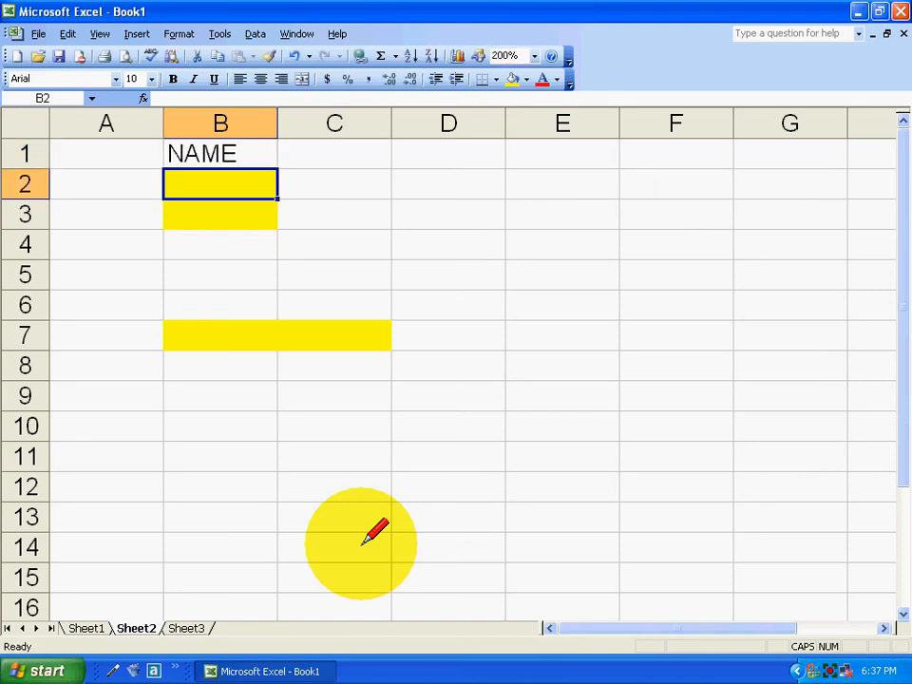
# - List three people's first names under the NAME heading in cells B2 to B4
pyautogui.write('USMAN')
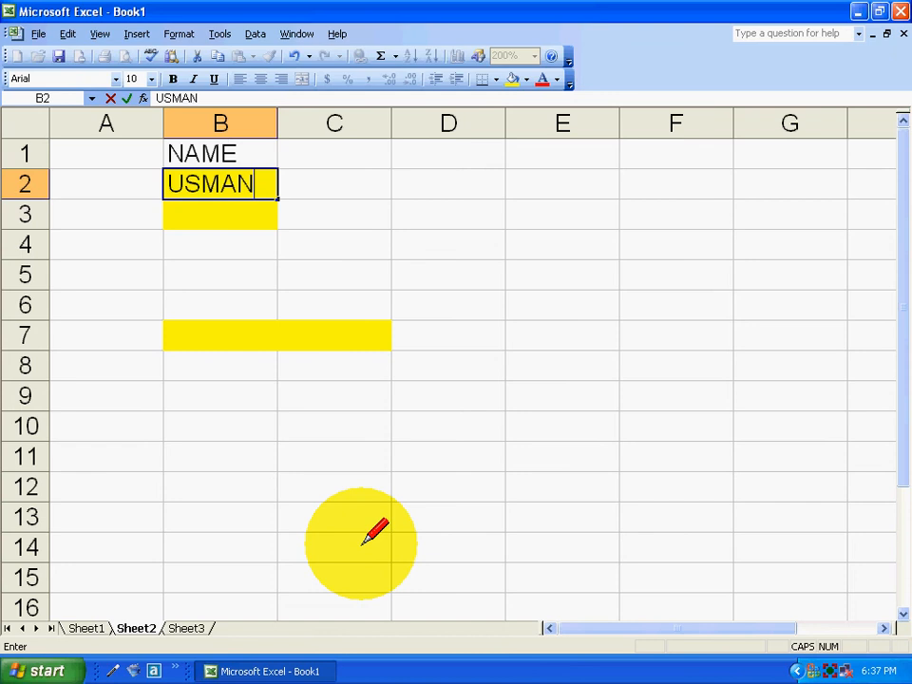
pyautogui.press('Return')
pyautogui.write('ADNAN')
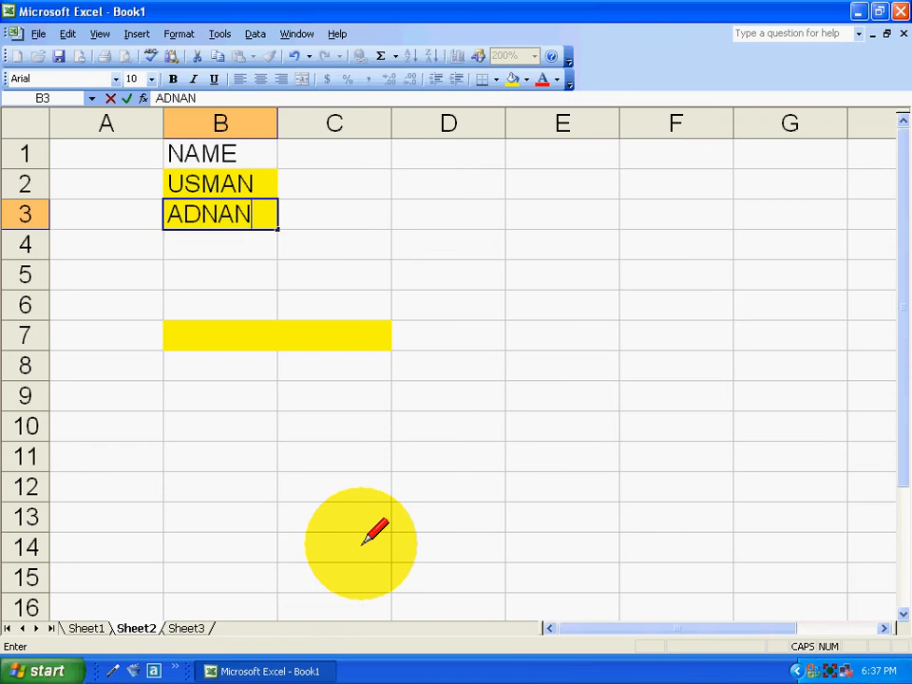
pyautogui.press('Return')
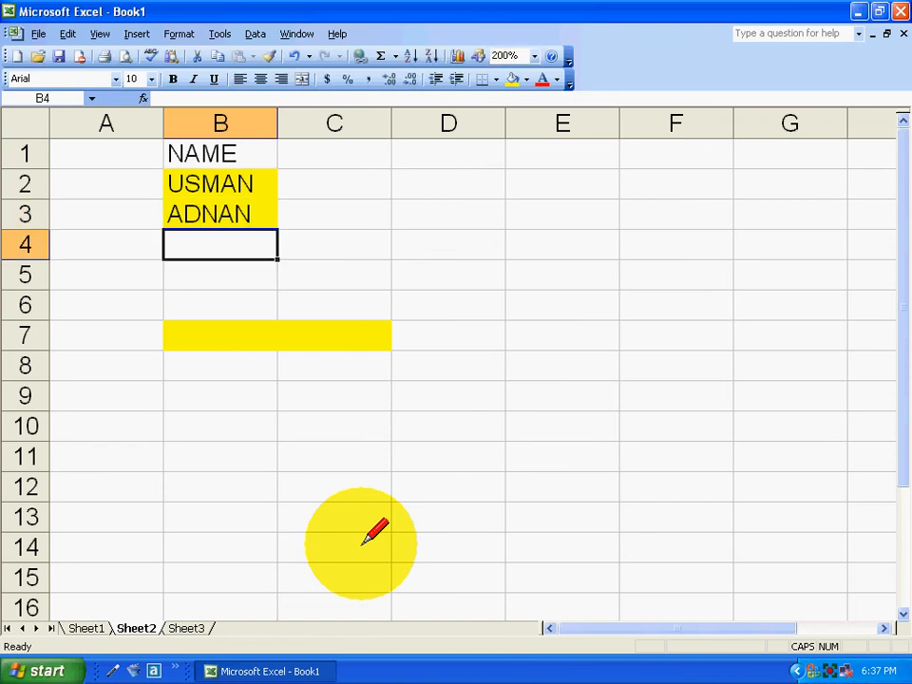
pyautogui.write('ARSALAN')
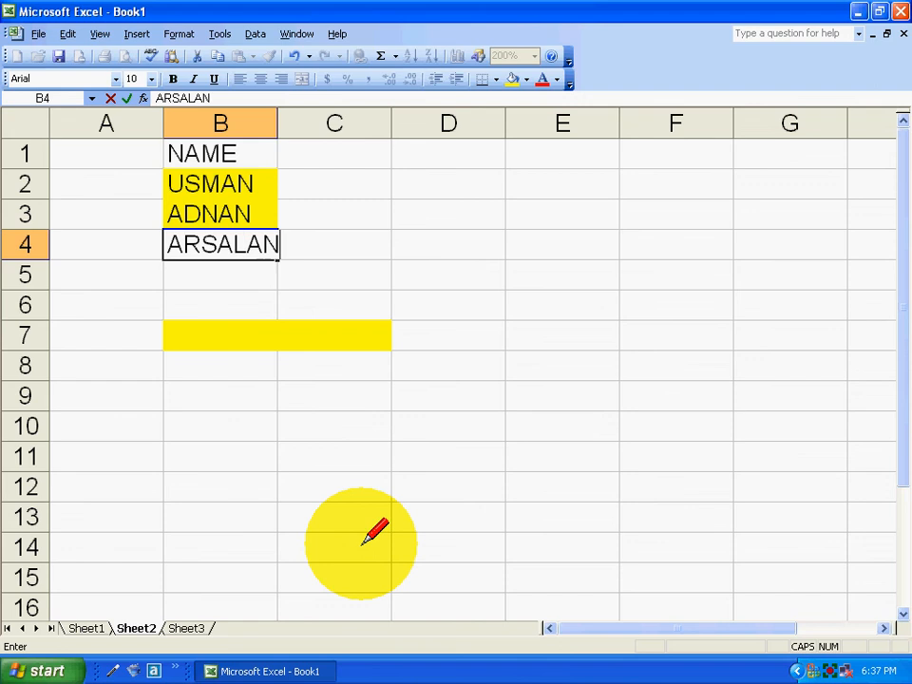
pyautogui.press('Right')
pyautogui.press('Up')
pyautogui.press('Up')
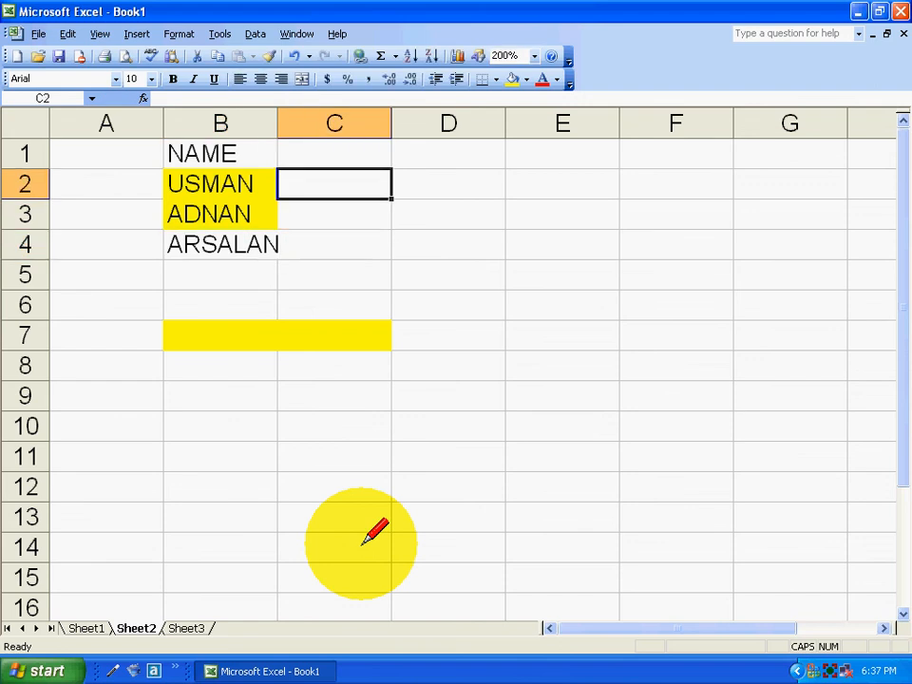
# - Fill the third name's cell B4 with yellow and the NAME heading cell B1 with red
pyautogui.click(217, 246)
pyautogui.click(515, 79)
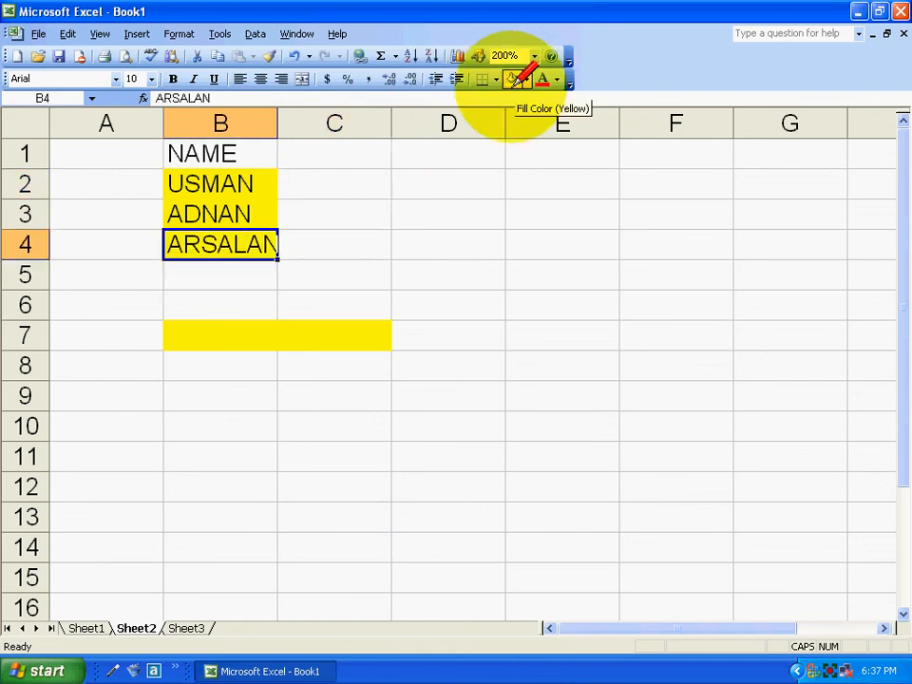
pyautogui.click(202, 154)
pyautogui.click(527, 80)
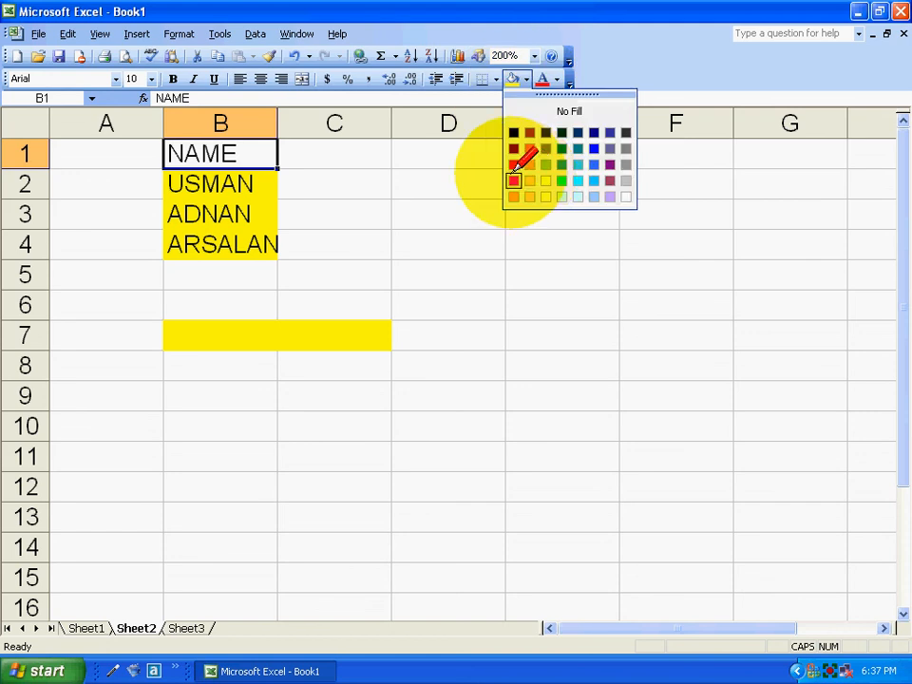
pyautogui.click(513, 178)
# - Enter the column heading Rs. in cell C1, beside the NAME heading
pyautogui.click(344, 153)
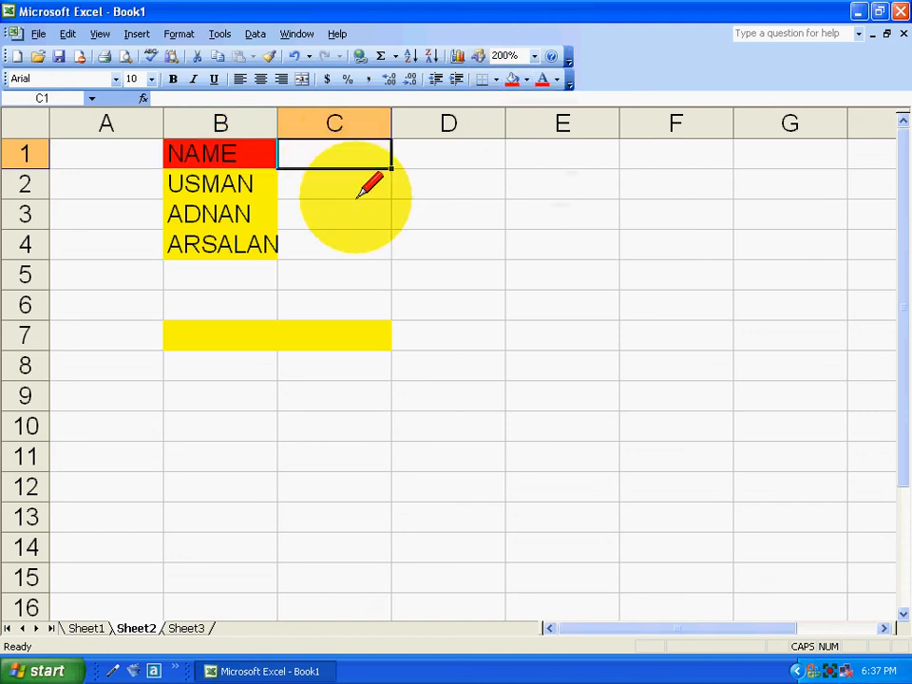
pyautogui.write('Rs.')
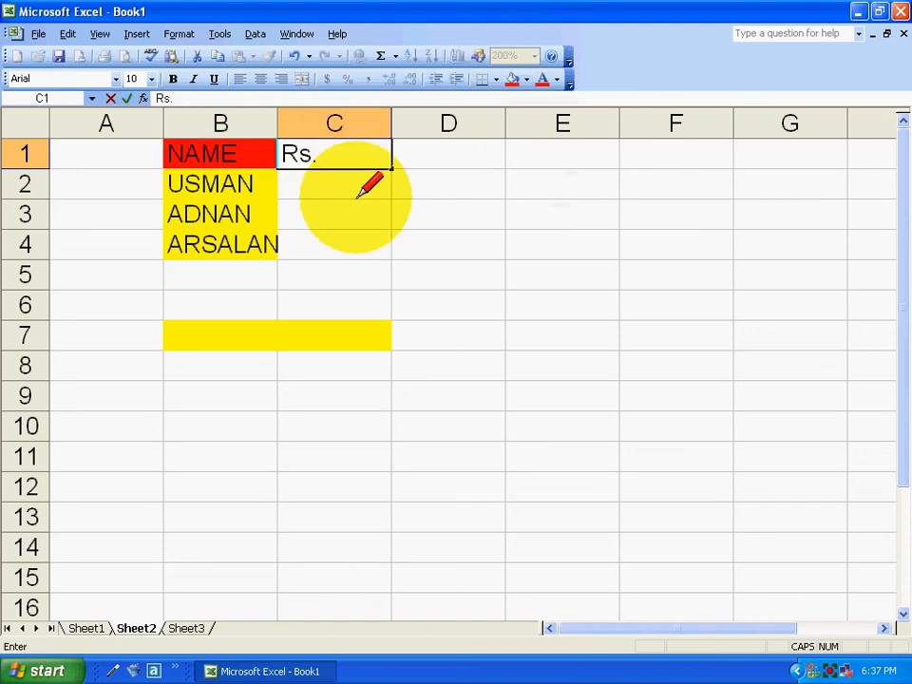
pyautogui.press('Tab')
# - Merge and centre cells D1 to D4 beside the Rs. column and enter the total amount 25 in the merged cell
pyautogui.click(444, 229)
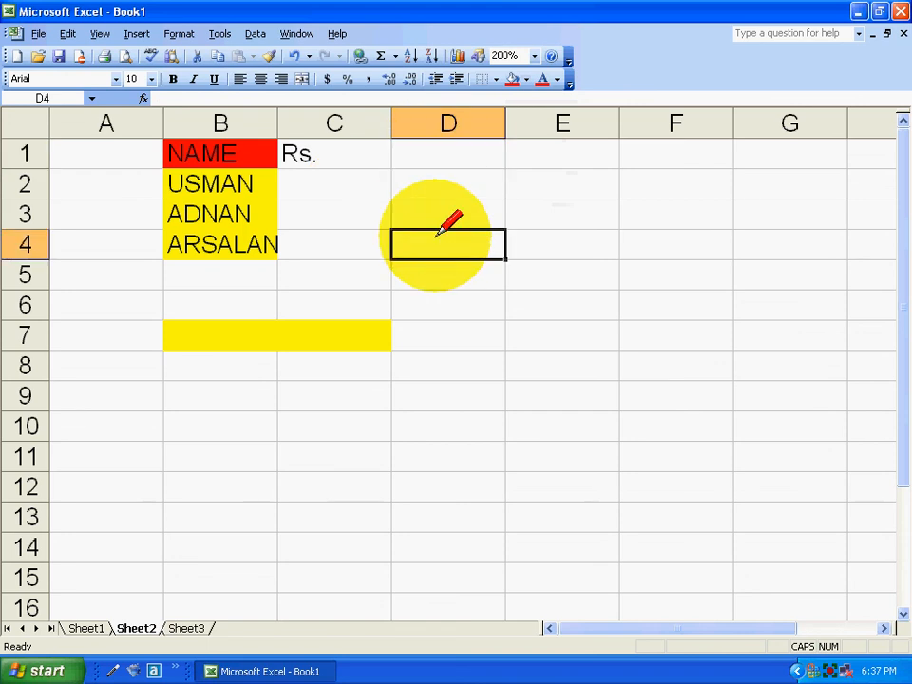
pyautogui.moveTo(447, 152); pyautogui.dragTo(445, 225)
pyautogui.click(301, 79)
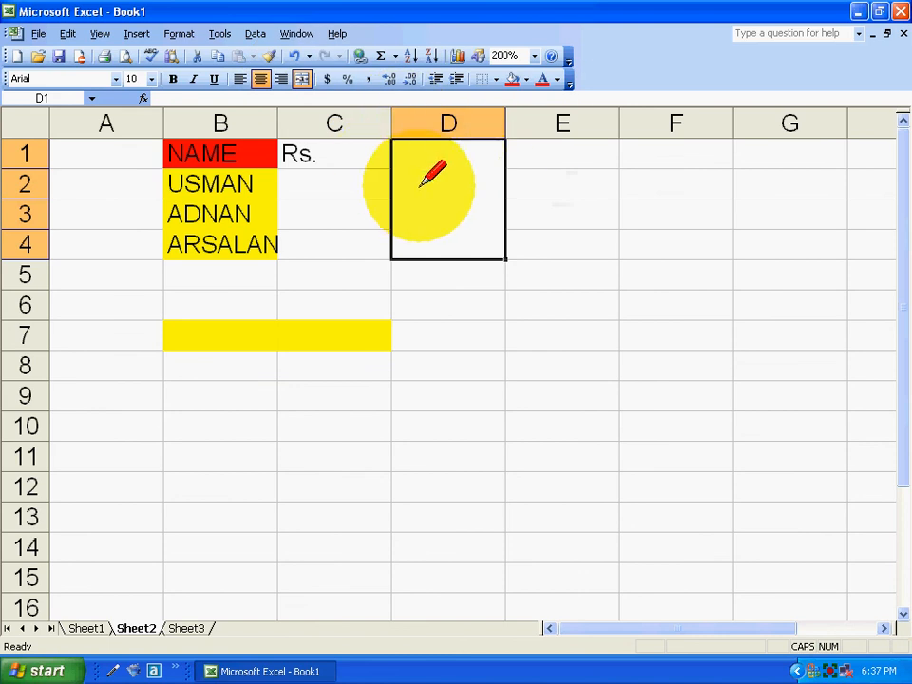
pyautogui.write('25')
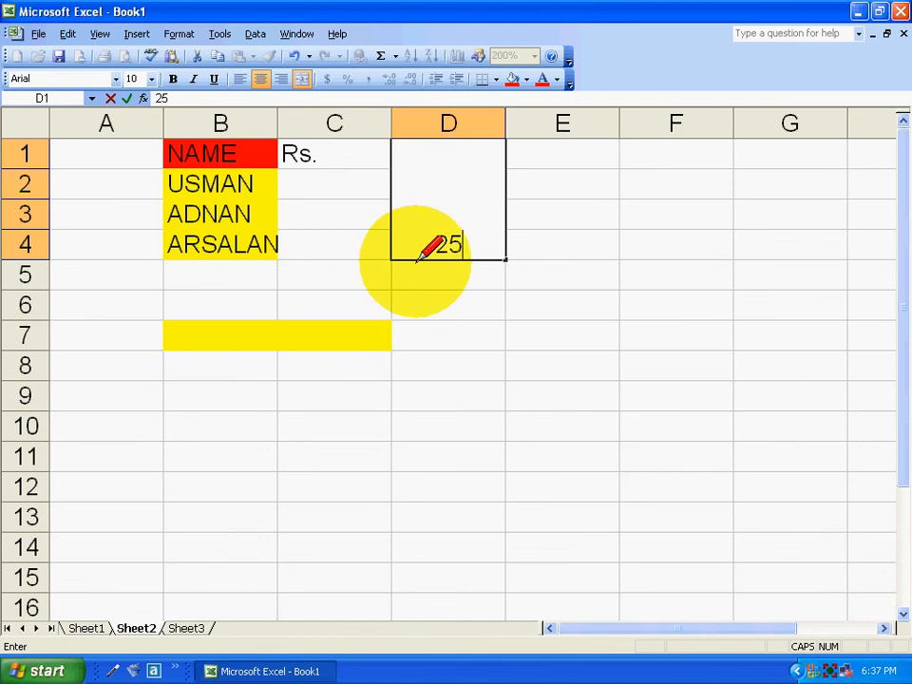
pyautogui.press('Return')
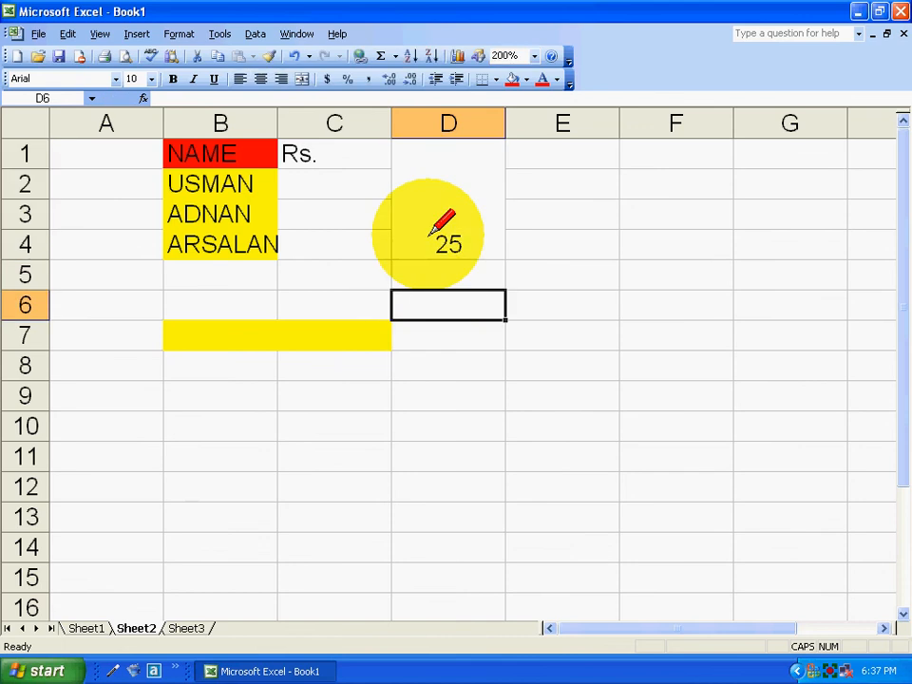
# - Centre the 25 vertically in the merged cell D1:D4 with text wrapping, and fill the cell with red
pyautogui.click(438, 228)
pyautogui.click(195, 34)
pyautogui.click(204, 52)
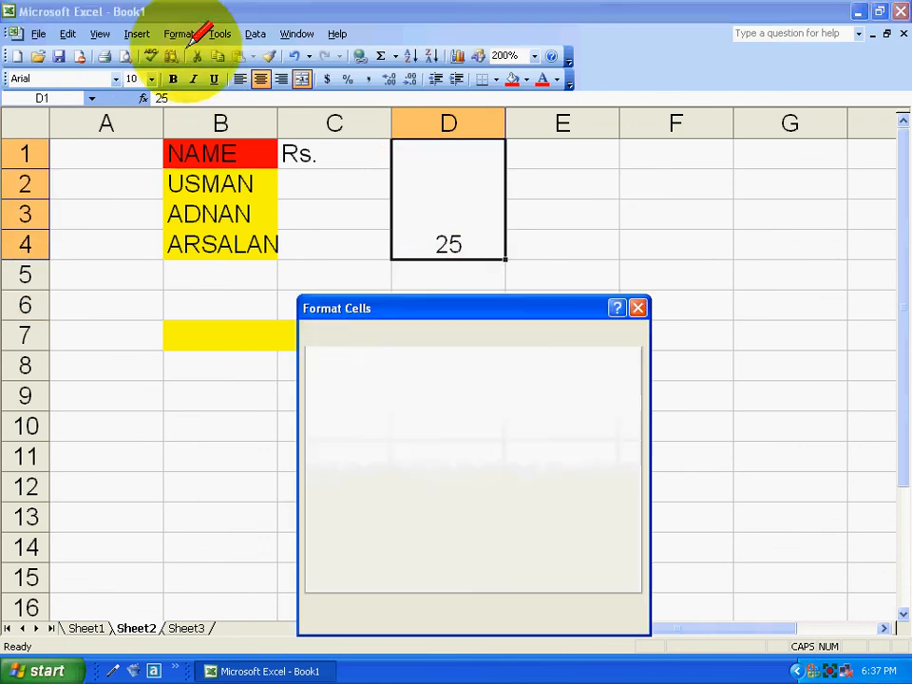
pyautogui.click(382, 338)
pyautogui.click(346, 432)
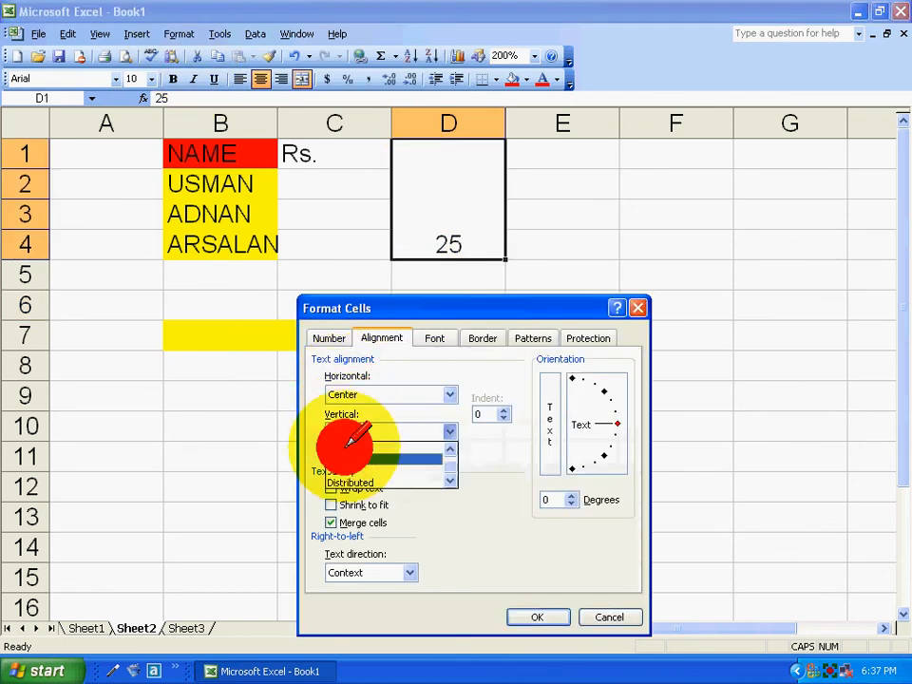
pyautogui.click(328, 448)
pyautogui.click(330, 487)
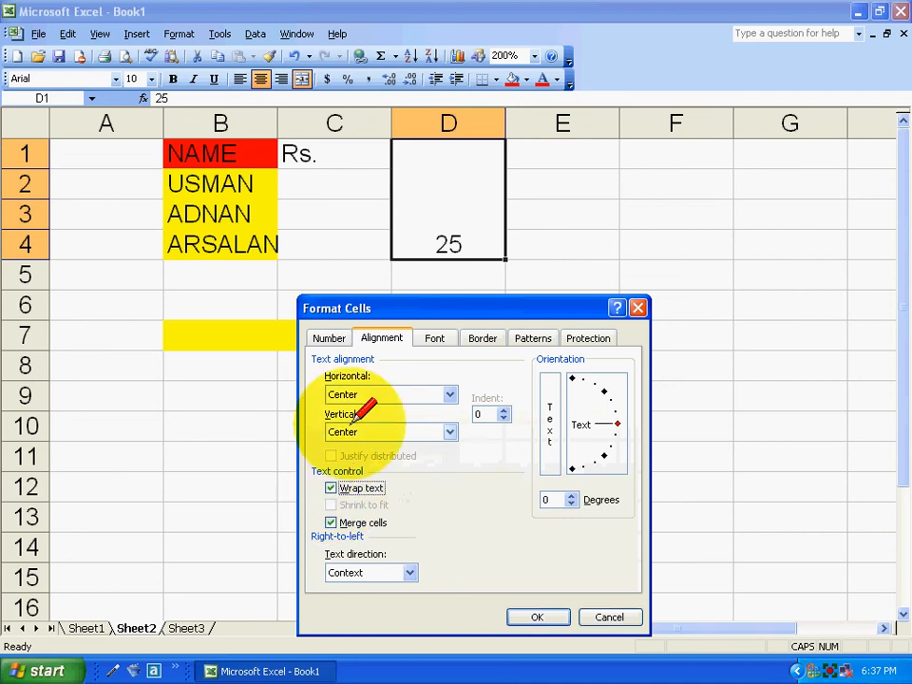
pyautogui.click(536, 615)
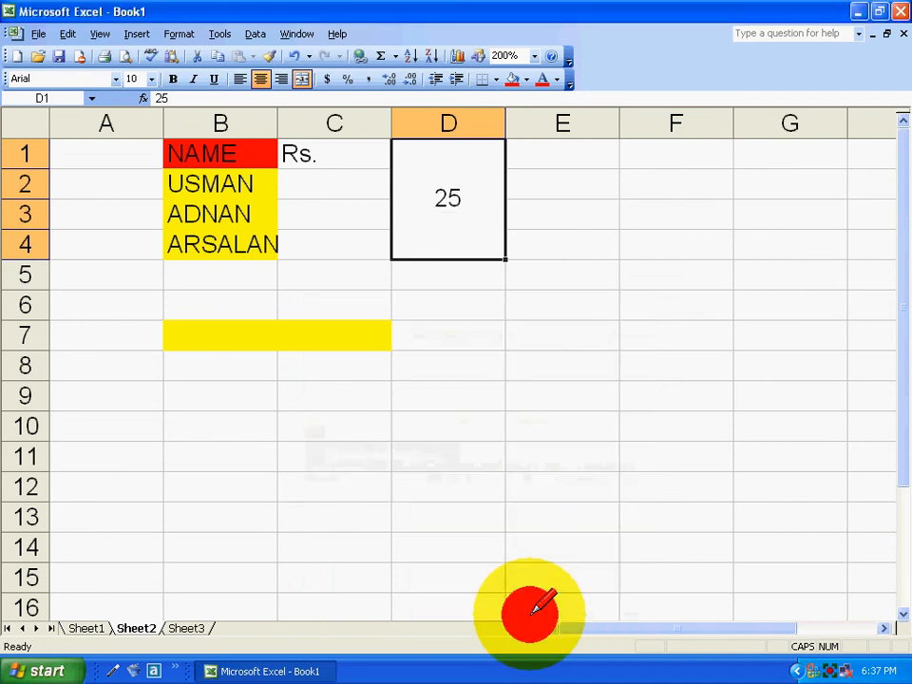
pyautogui.click(510, 78)
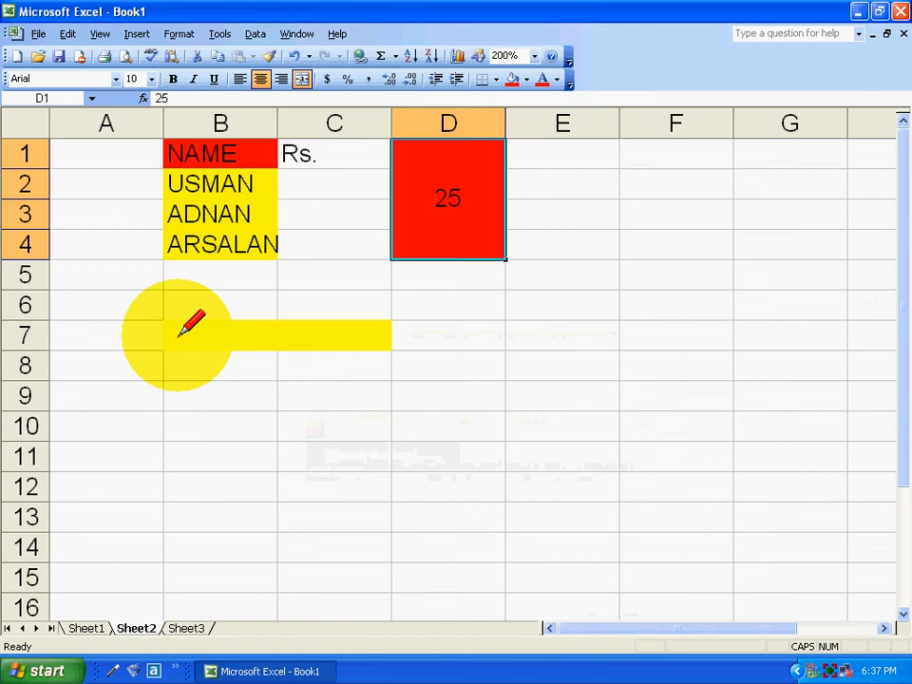
# - Delete the yellow-filled row 7 and auto-fit the width of column B to its longest name
pyautogui.click(36, 333)
pyautogui.rightClick(38, 338)
pyautogui.click(81, 452)
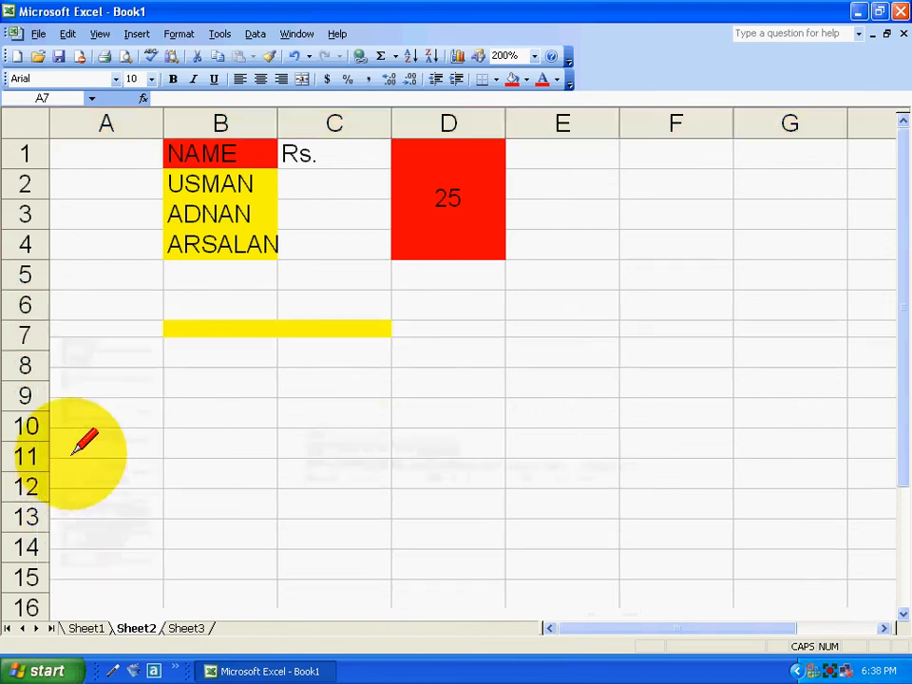
pyautogui.click(443, 185)
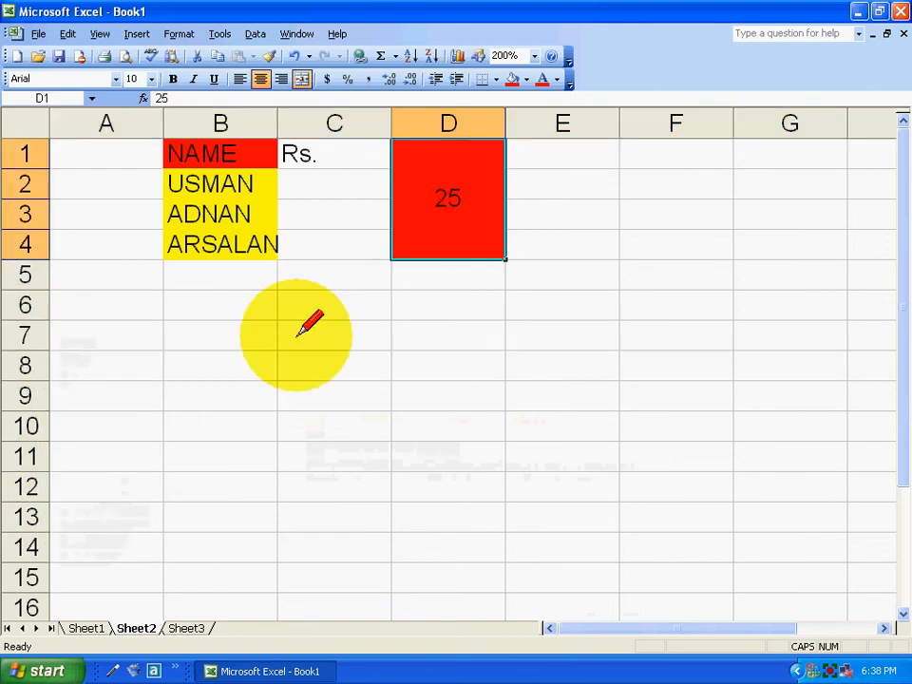
pyautogui.doubleClick(278, 124)
# - Enter the percentages 25%, 35% and 40% in cells A2 to A4, beside the three names
pyautogui.click(114, 183)
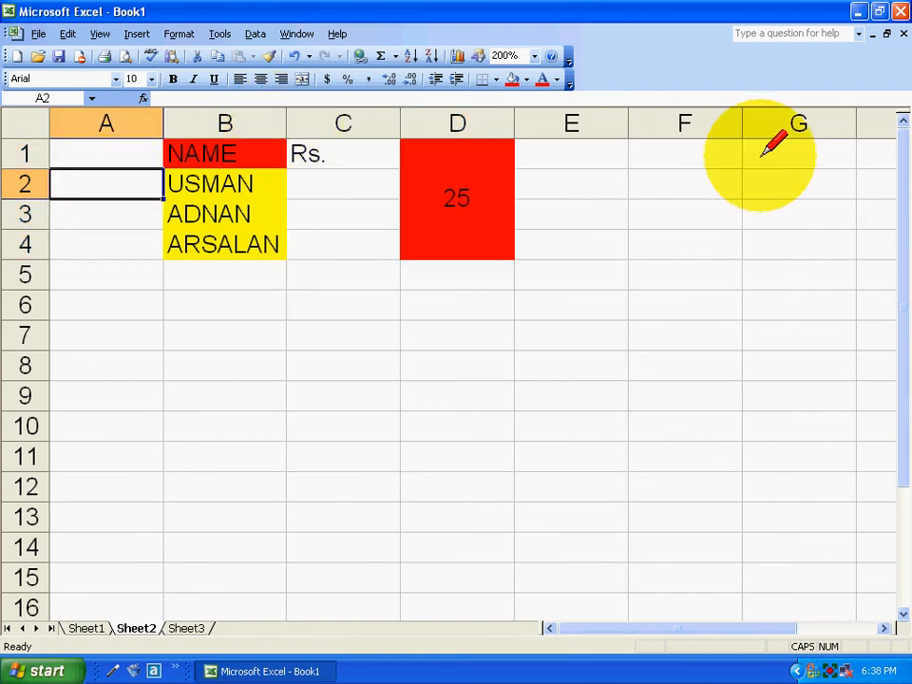
pyautogui.write('25')
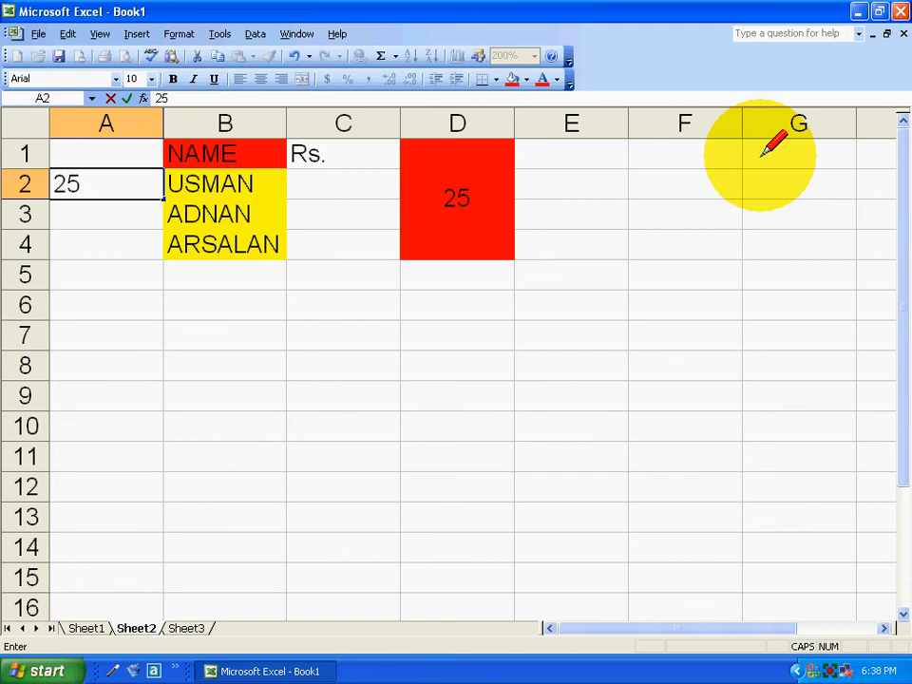
pyautogui.write('%')
pyautogui.press('Return')
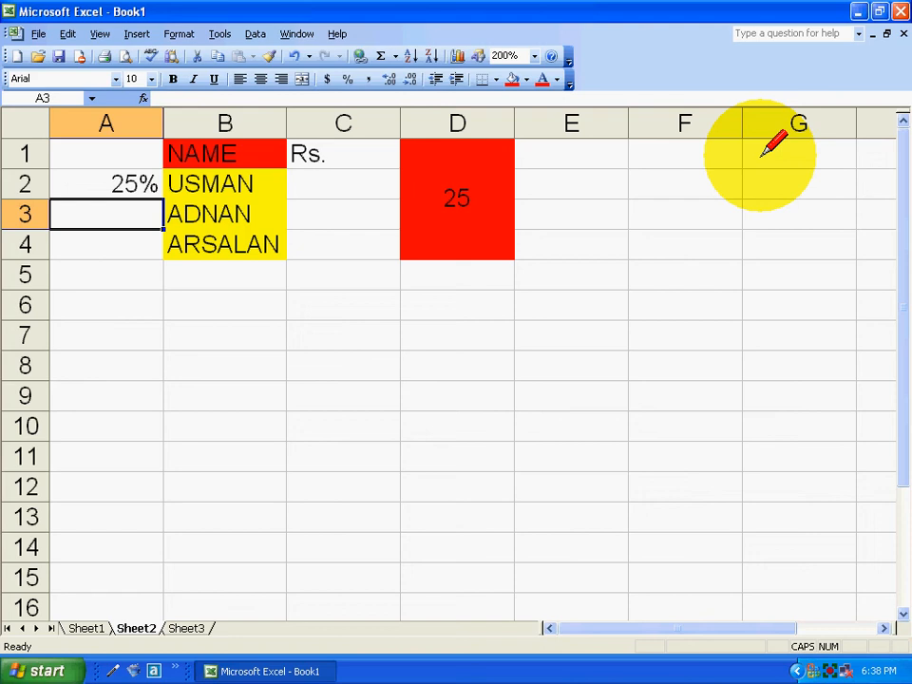
pyautogui.write('35%')
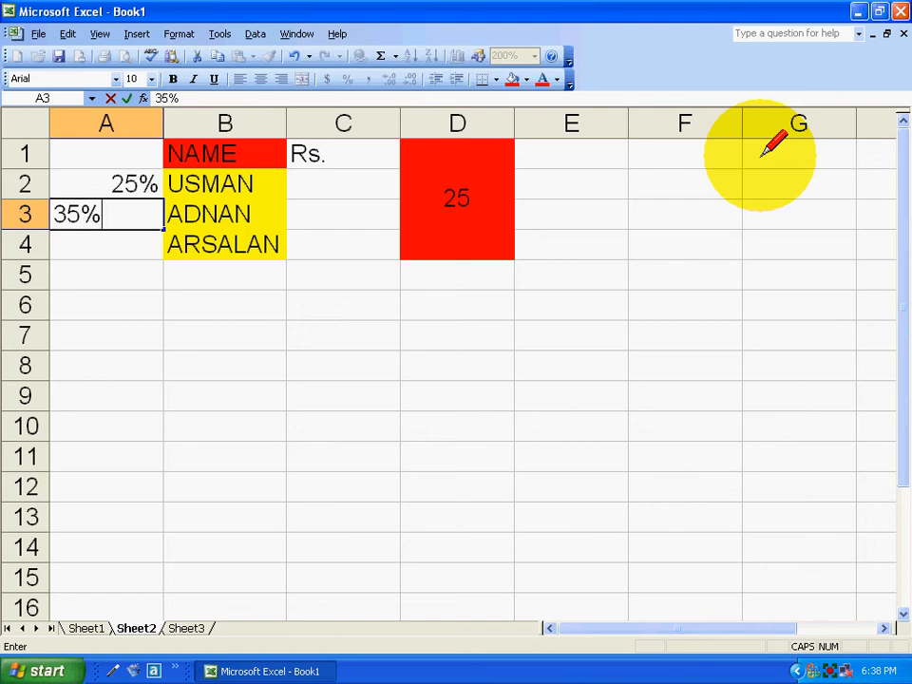
pyautogui.press('Return')
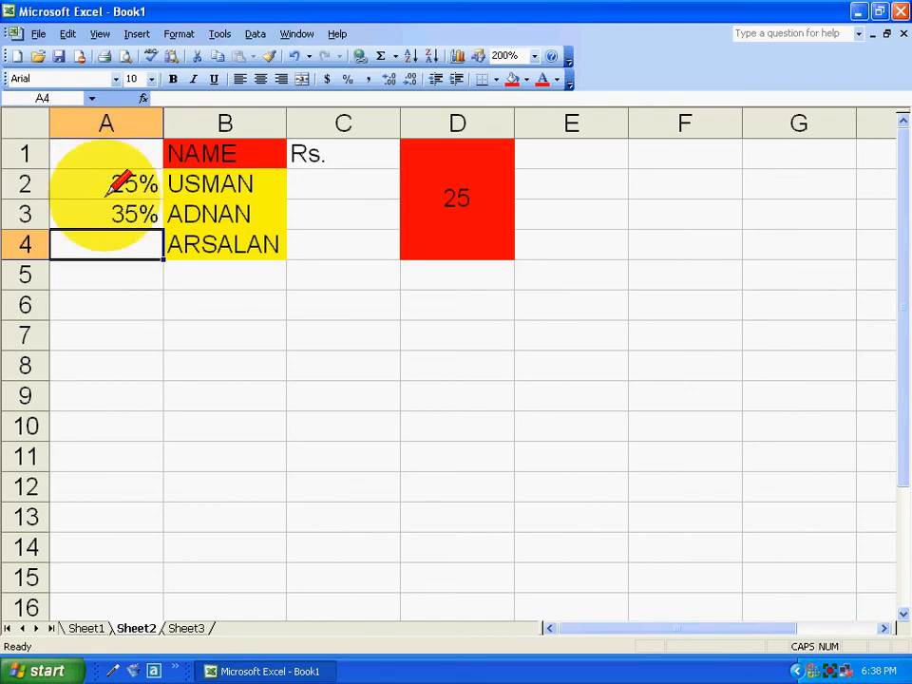
pyautogui.write('40')
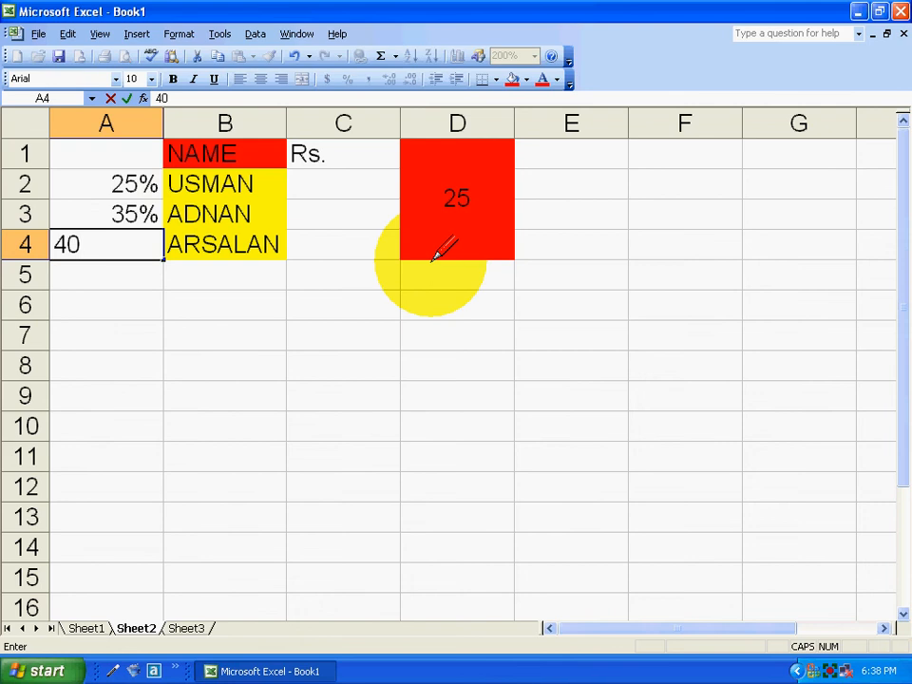
pyautogui.write('%')
pyautogui.press('Tab')
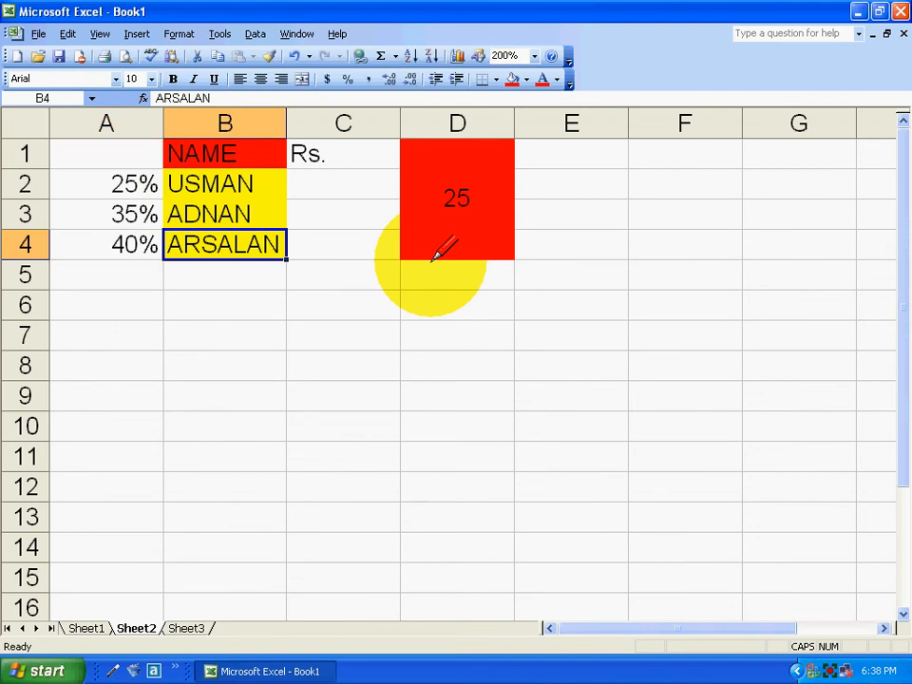
pyautogui.press('Left')
pyautogui.press('Up')
pyautogui.press('Right')
pyautogui.click(433, 251)
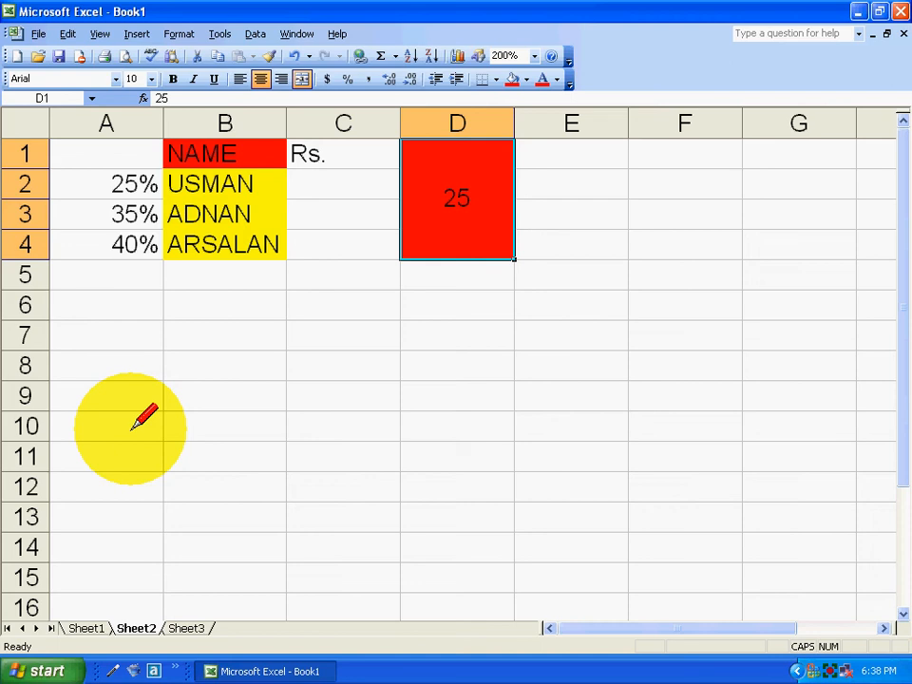
# - Calculate the first person's share of the 25 in cell C2 with the formula =25*25/100
pyautogui.press('Left')
pyautogui.press('Down')
pyautogui.press('Down')
pyautogui.press('Up')
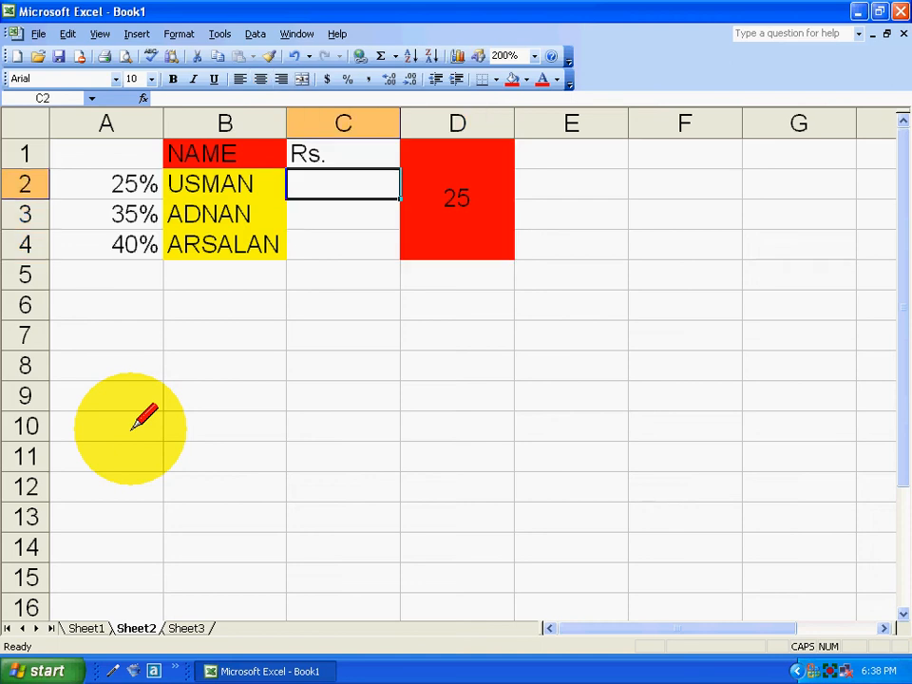
pyautogui.write('=')
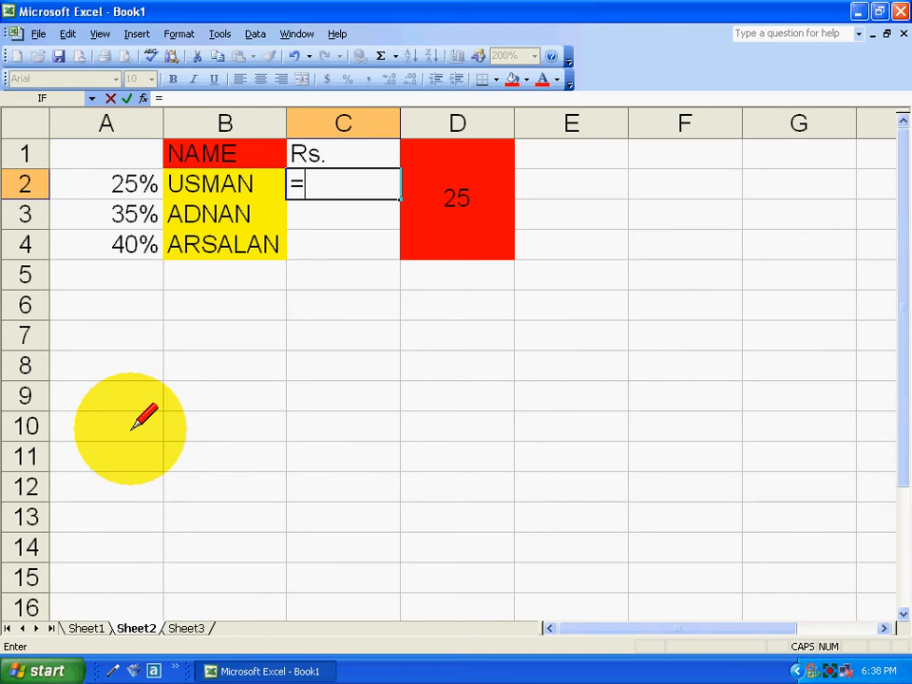
pyautogui.write('25*')
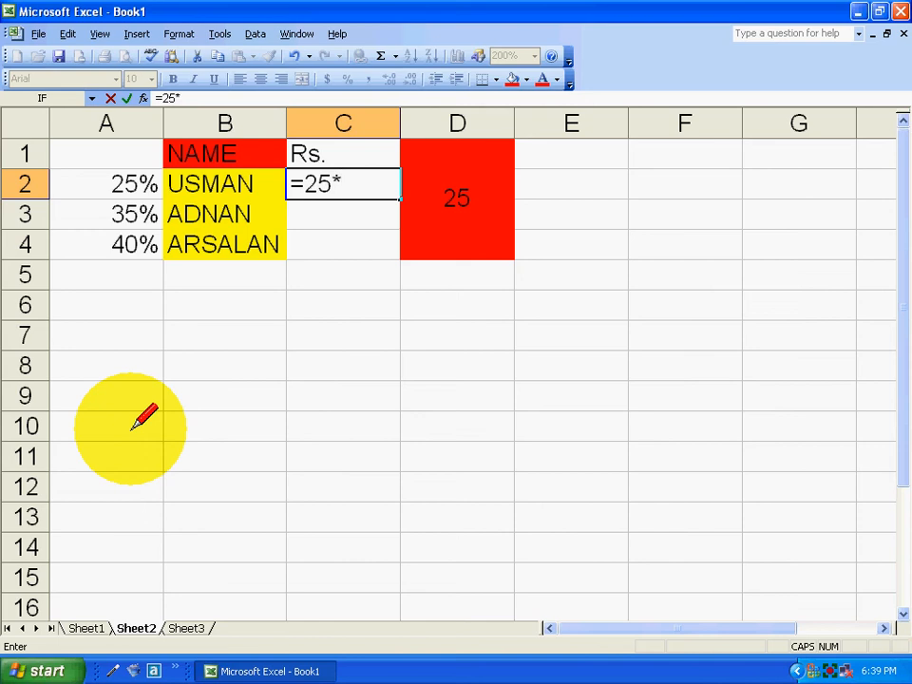
pyautogui.write('25/100')
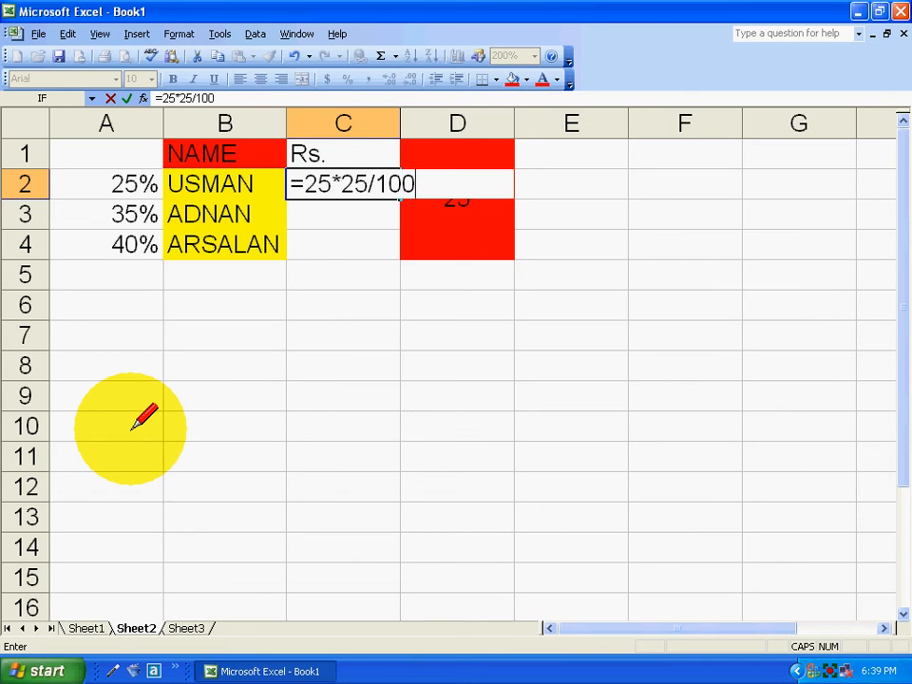
pyautogui.press('Return')
pyautogui.press('Up')
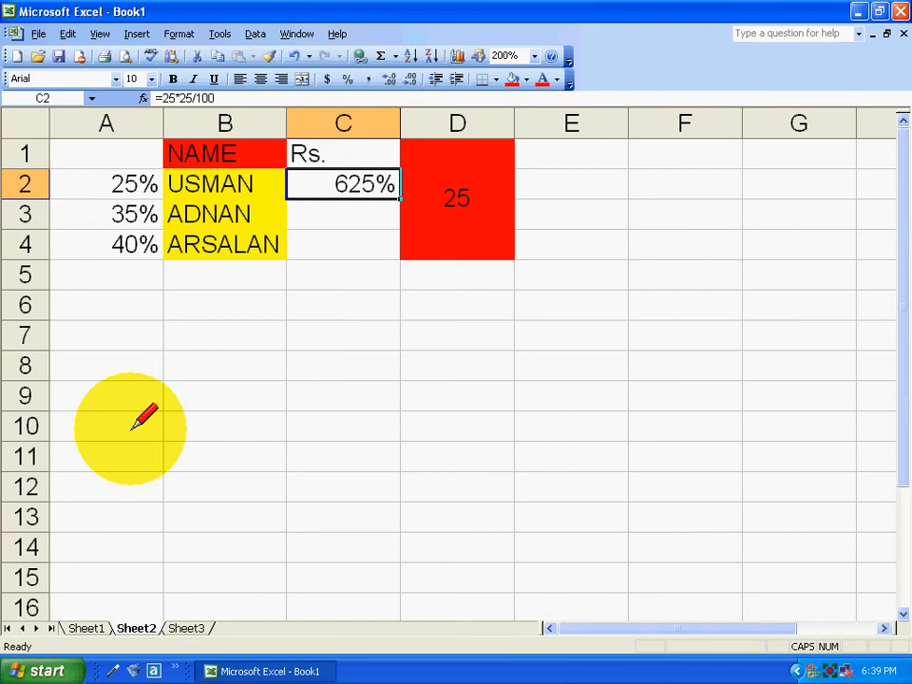
# - Change the number format of the whole Rs. column C to General
pyautogui.click(376, 123)
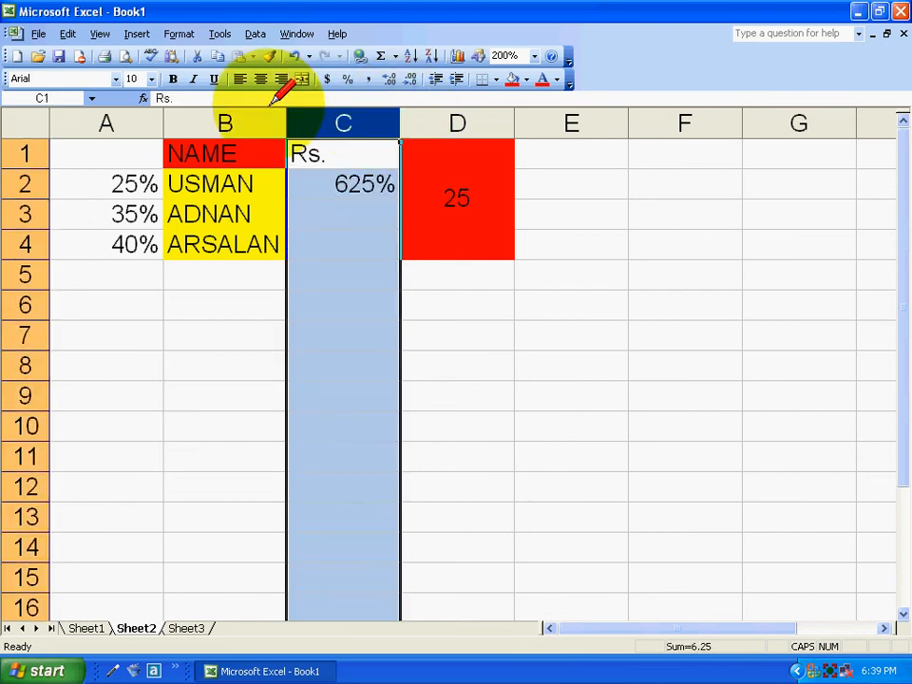
pyautogui.click(179, 33)
pyautogui.click(190, 53)
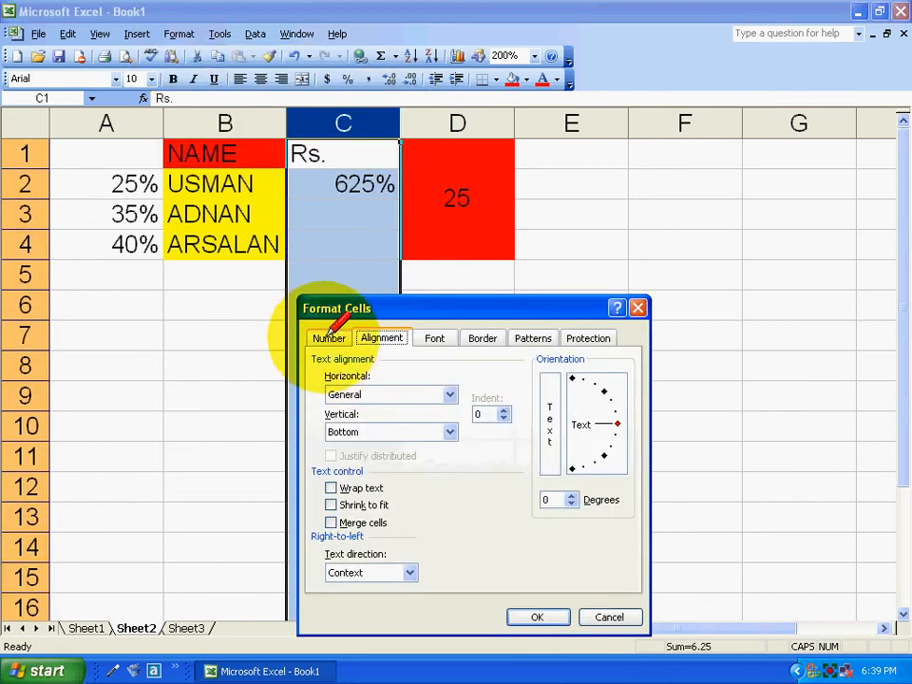
pyautogui.click(328, 338)
pyautogui.click(330, 371)
pyautogui.click(532, 616)
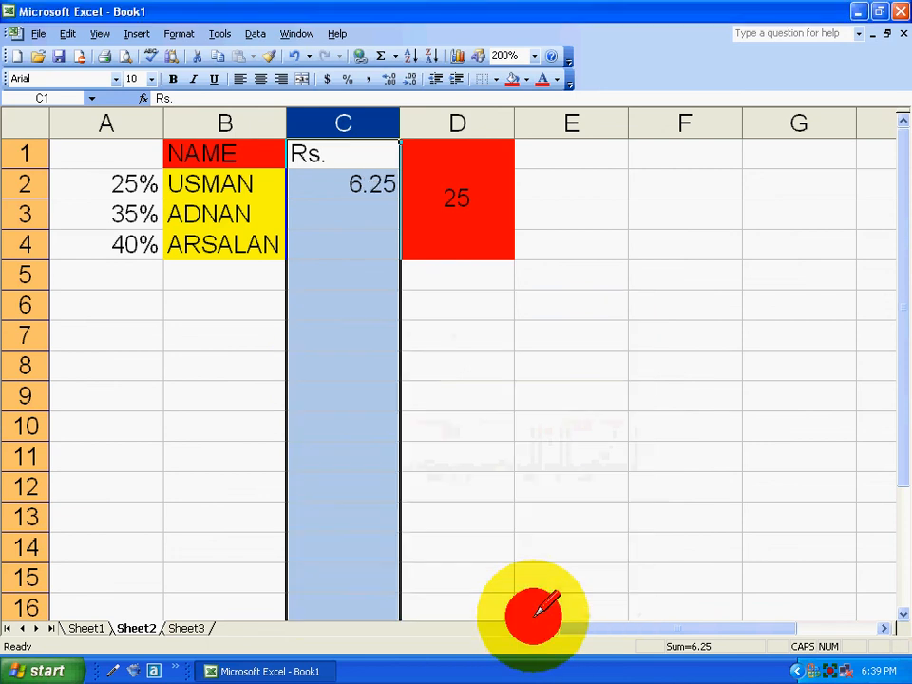
pyautogui.click(348, 332)
# - Calculate the second person's 35% share in cell C3 with the formula =25*35/100
pyautogui.click(349, 211)
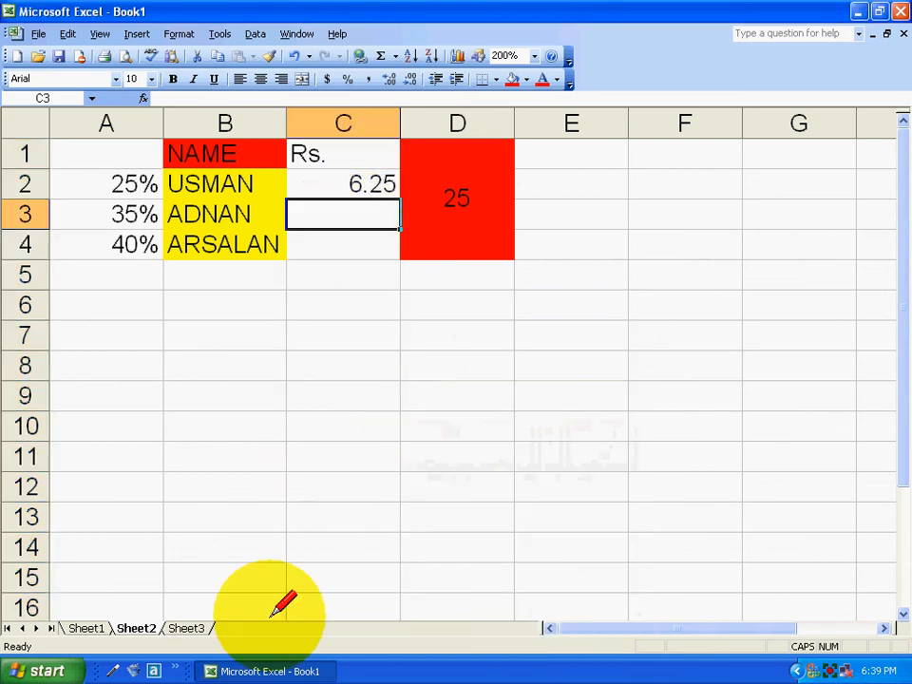
pyautogui.write('=')
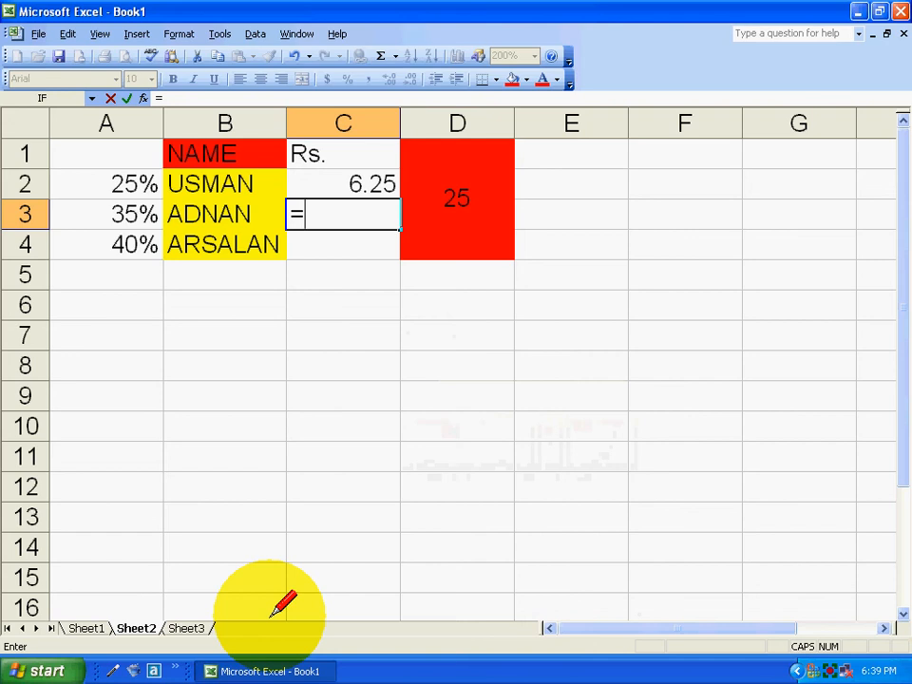
pyautogui.write('25*35')
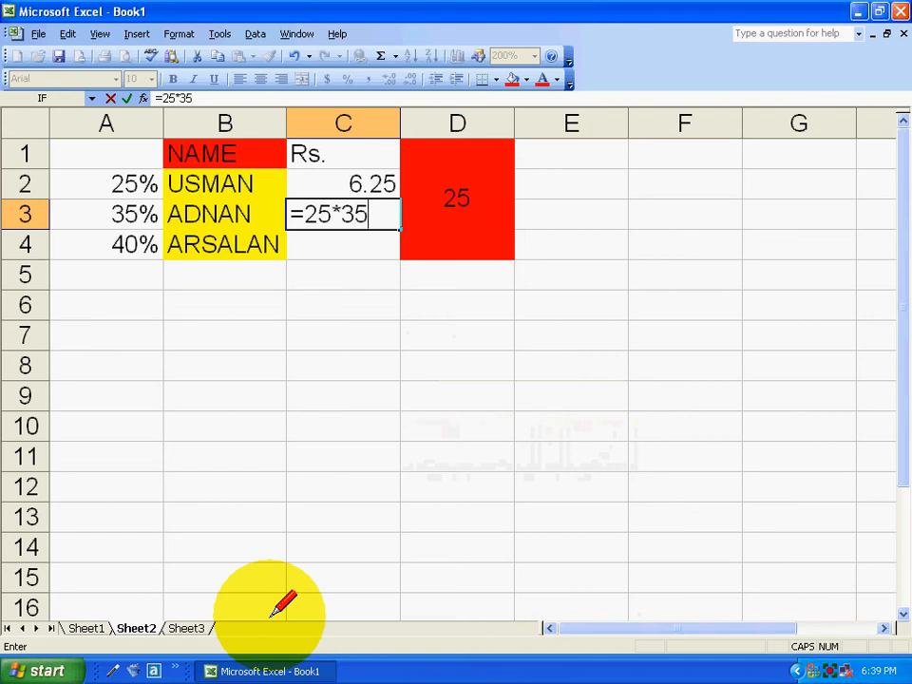
pyautogui.write('/100')
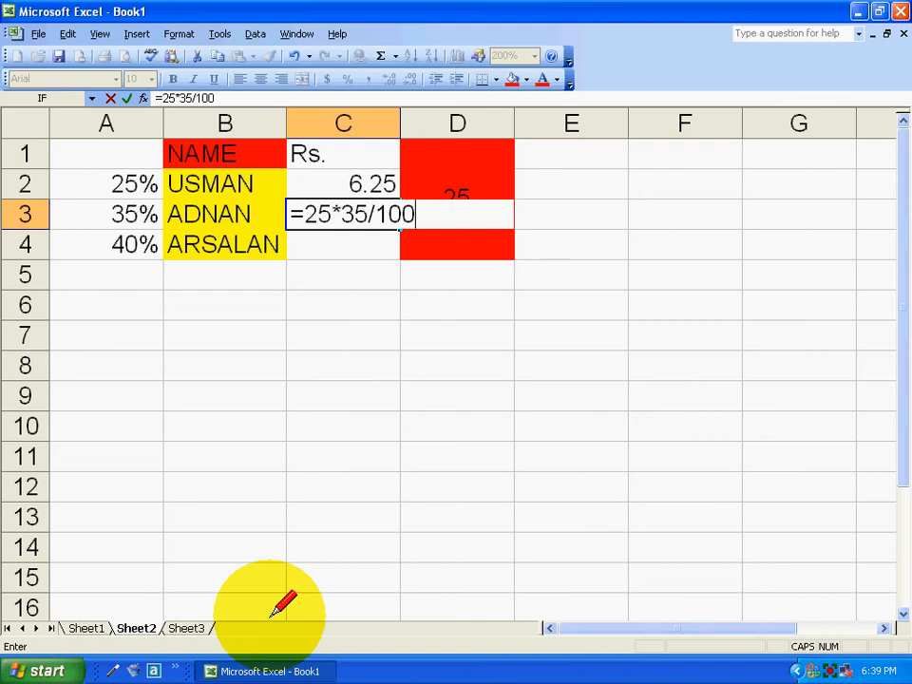
pyautogui.press('Return')
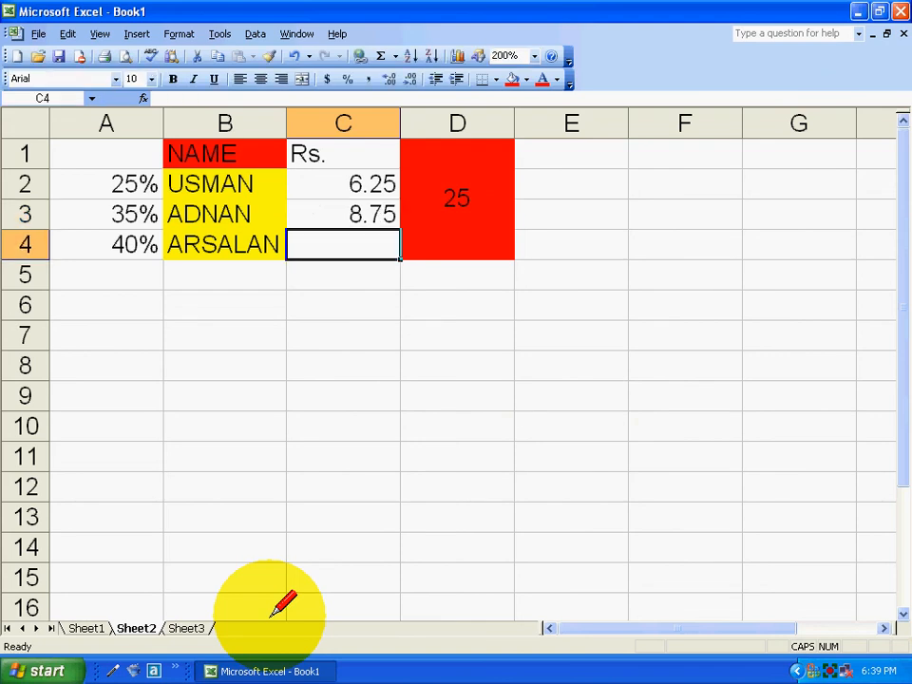
# - Calculate the third person's 40% share in cell C4 with the formula =25*40/100
pyautogui.write('=2')
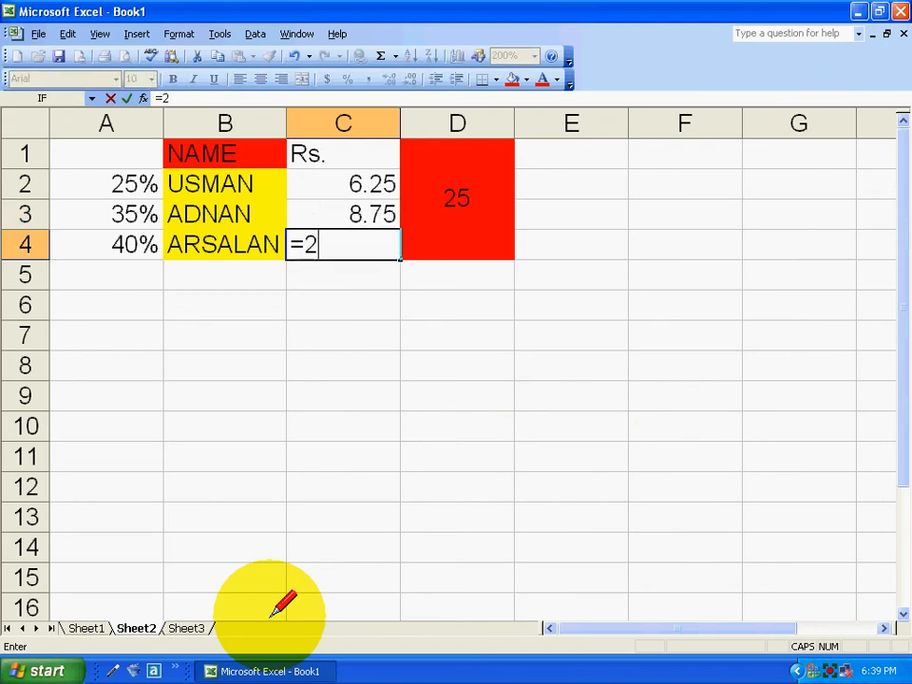
pyautogui.write('5*40')
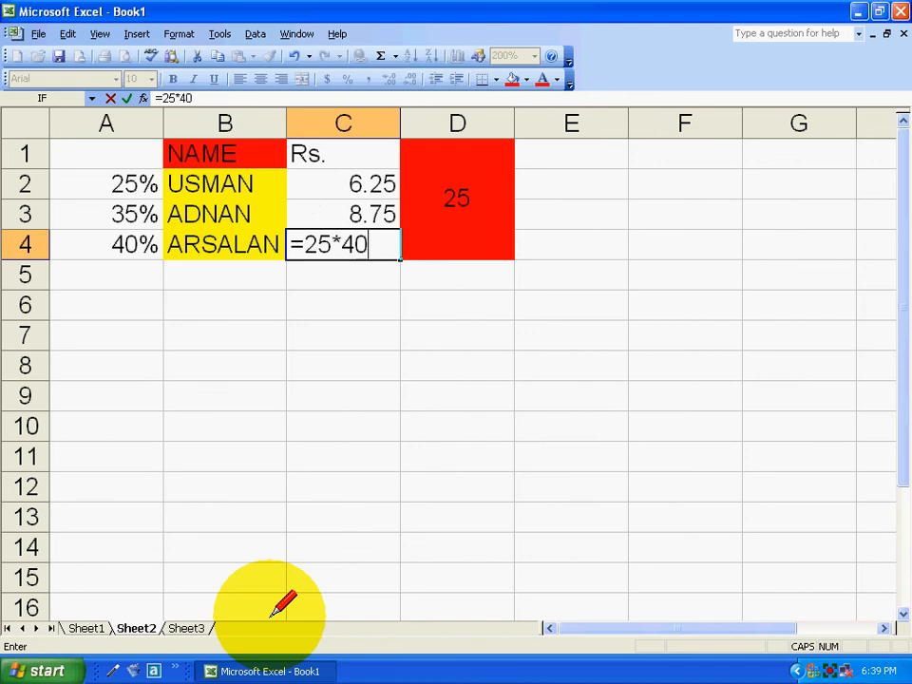
pyautogui.write('/100')
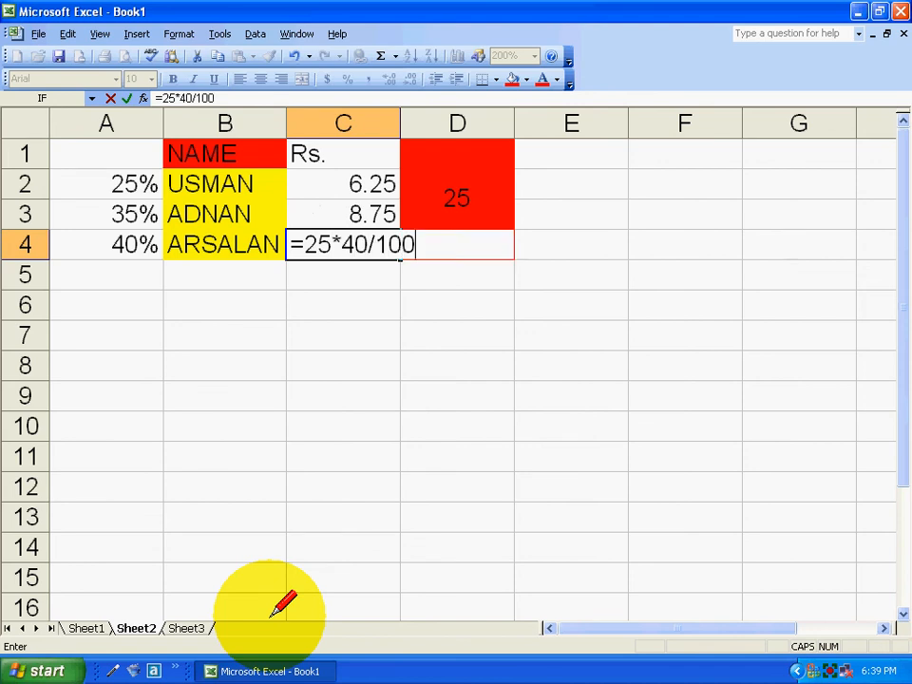
pyautogui.press('Return')
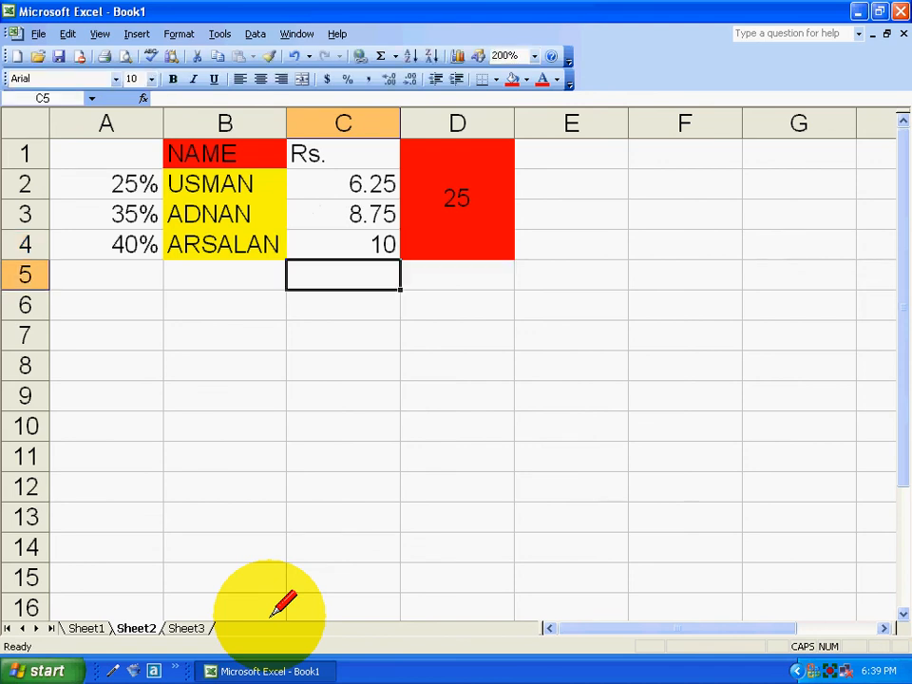
# - Center the three calculated shares in cells C2 to C4 and fill those cells with magenta
pyautogui.click(351, 186)
pyautogui.moveTo(353, 182); pyautogui.dragTo(354, 242)
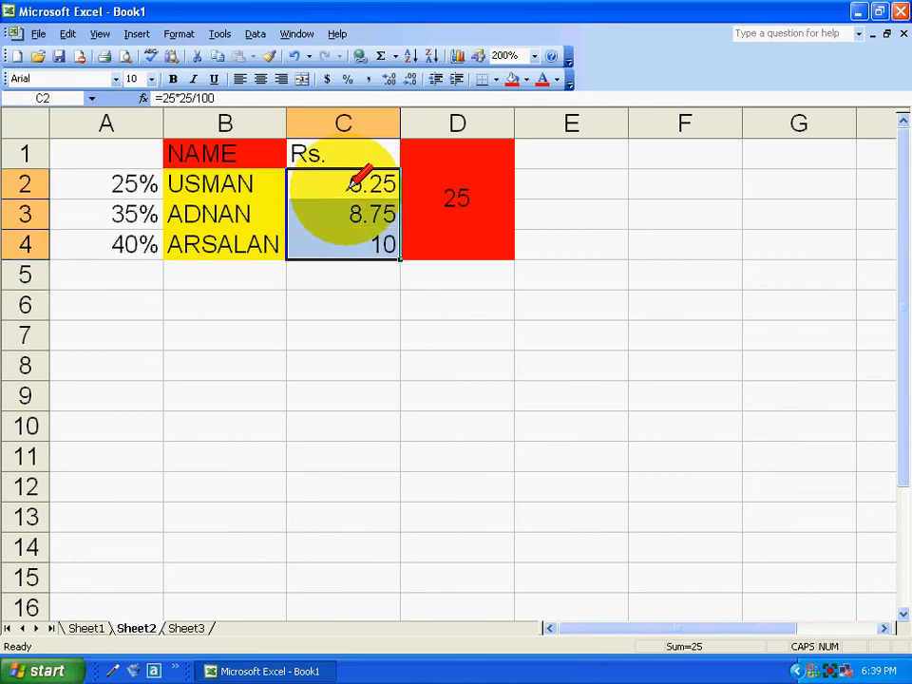
pyautogui.click(260, 79)
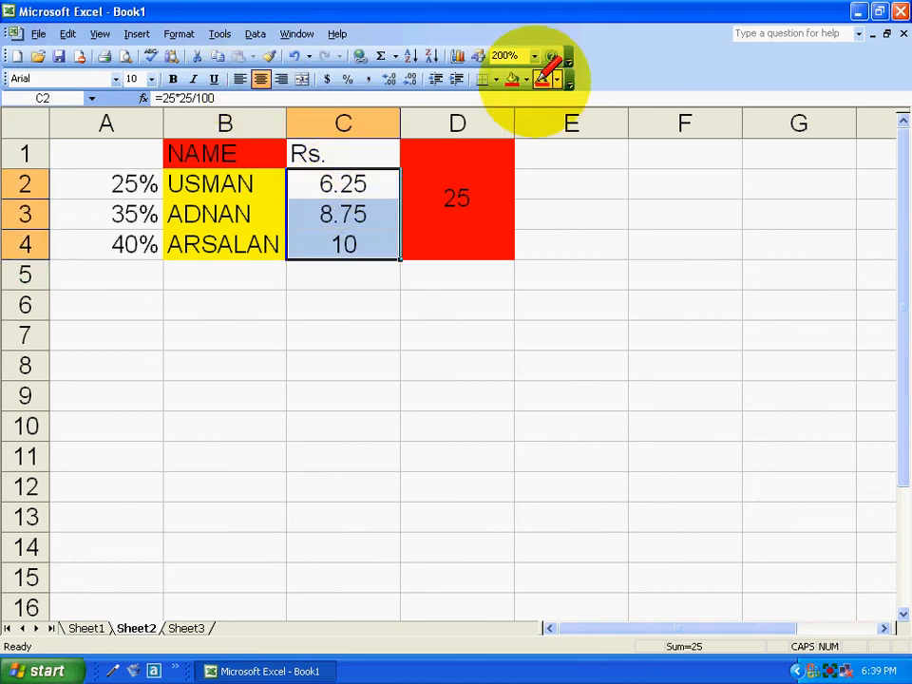
pyautogui.click(526, 79)
pyautogui.click(514, 179)
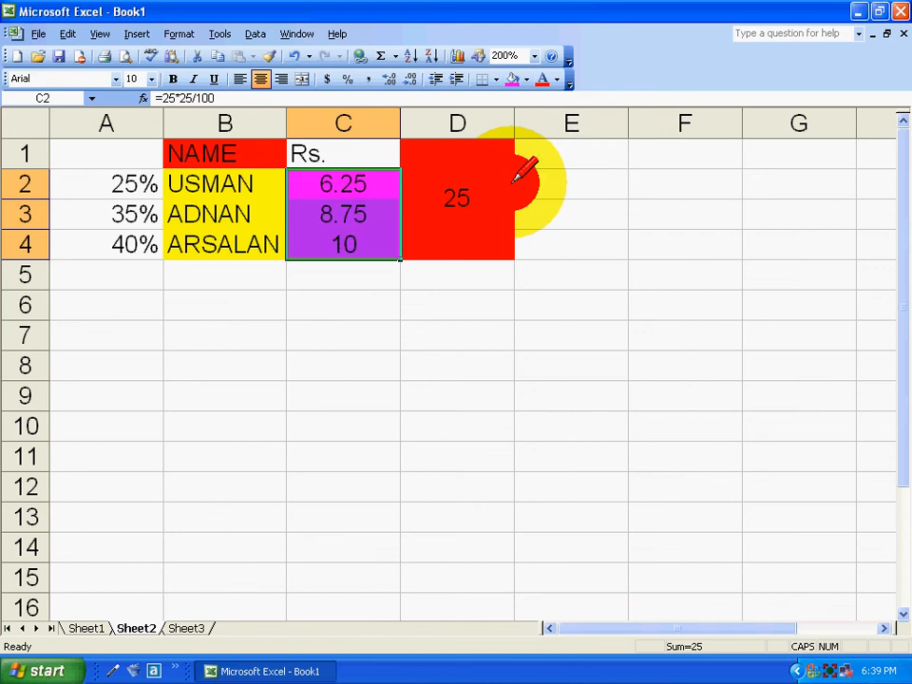
pyautogui.click(335, 268)
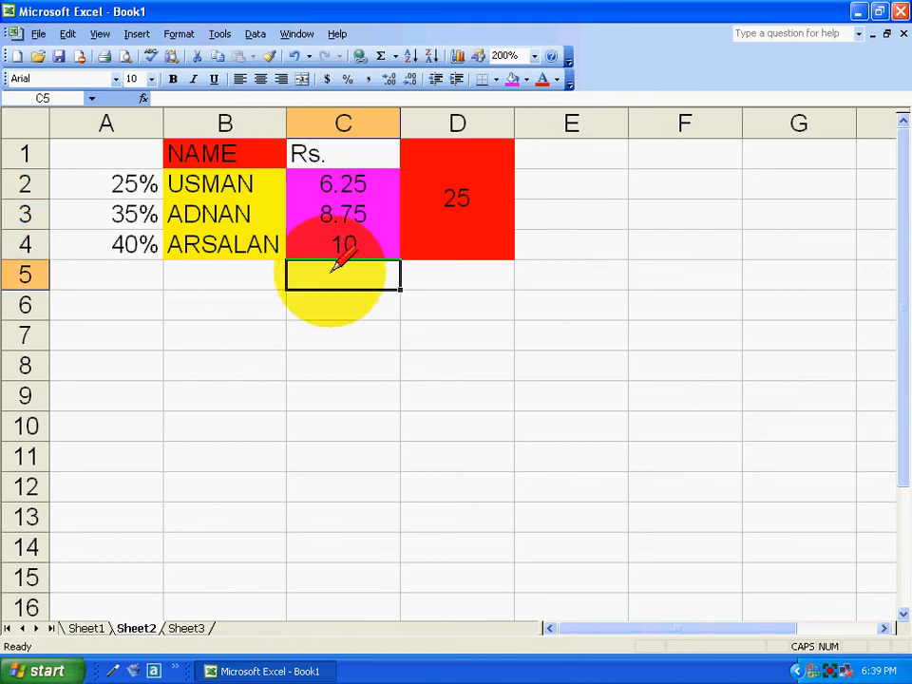
# - Total the three shares in cell C5 with the formula =SUM(C2:C4)
pyautogui.click(465, 198)
pyautogui.click(361, 283)
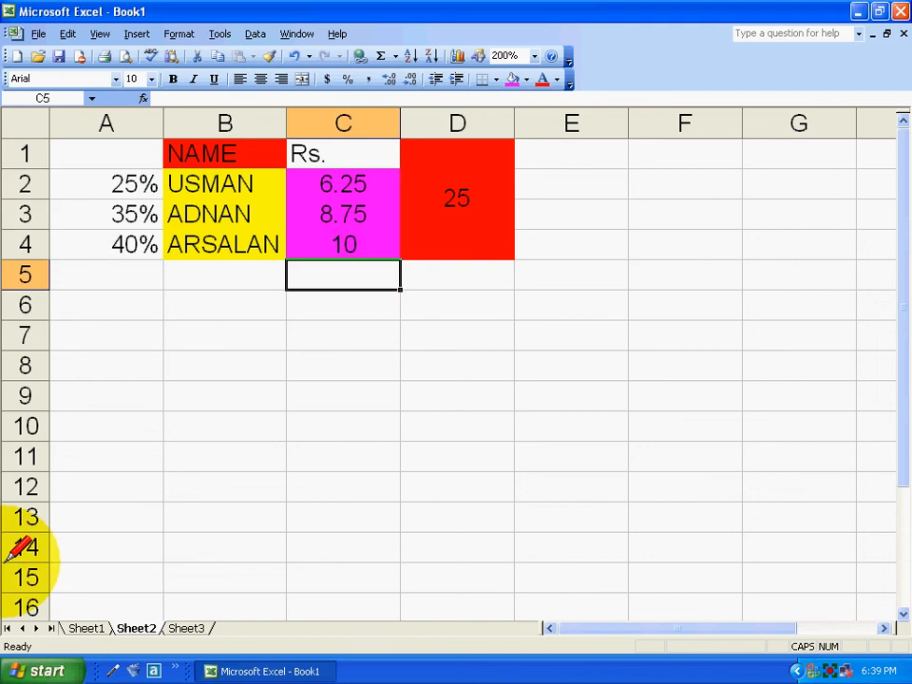
pyautogui.write('=SUM')
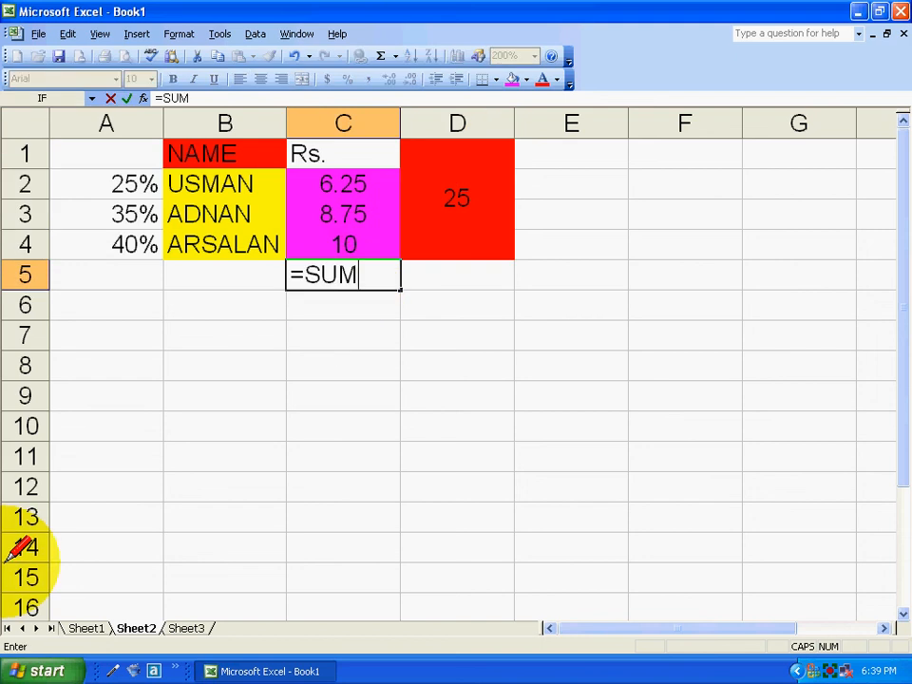
pyautogui.write('(')
pyautogui.press('Up')
pyautogui.press('Up')
pyautogui.press('Up')
pyautogui.press('F8')
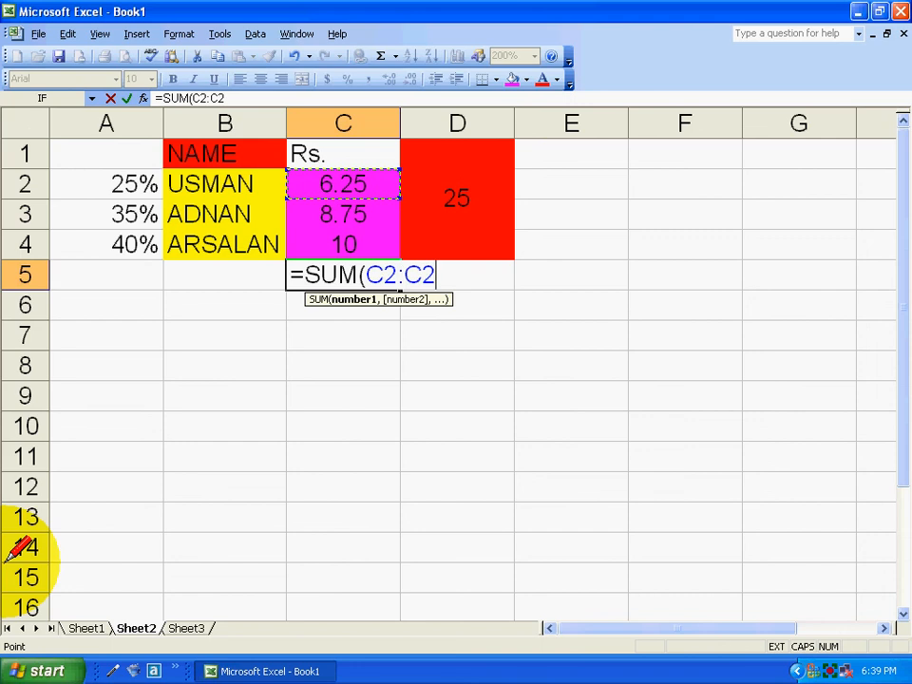
pyautogui.press('Down')
pyautogui.press('Down')
pyautogui.press('F8')
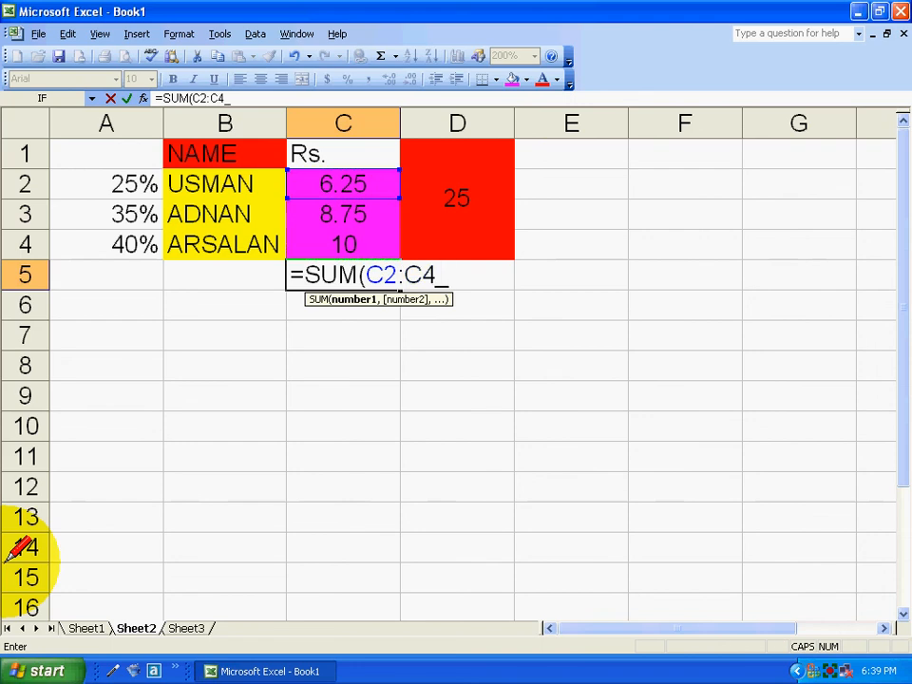
pyautogui.write(')')
pyautogui.press('Return')
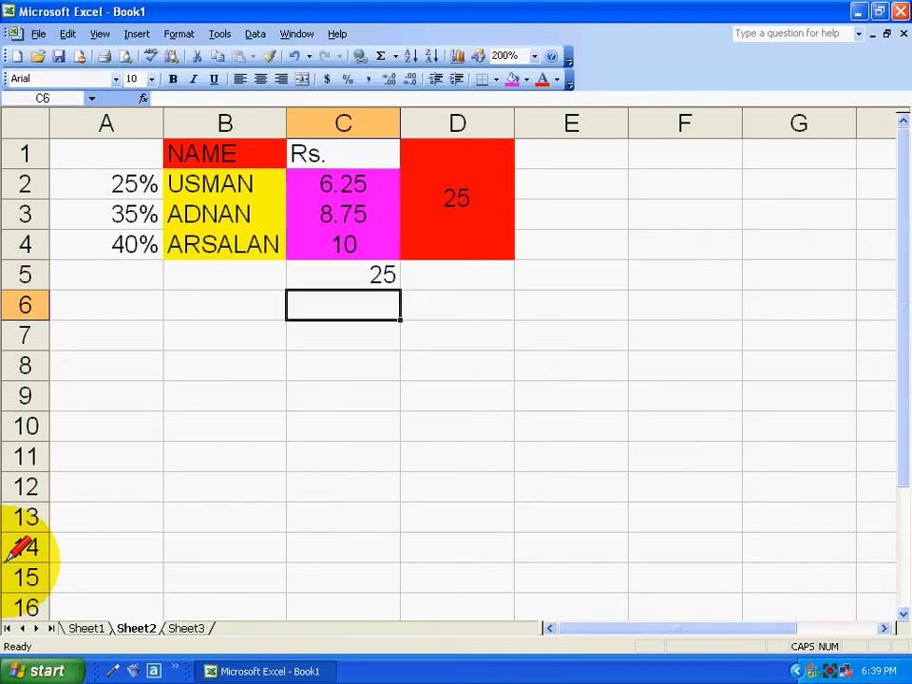
# - Center the total in cell C5 and fill the cell with red
pyautogui.press('Up')
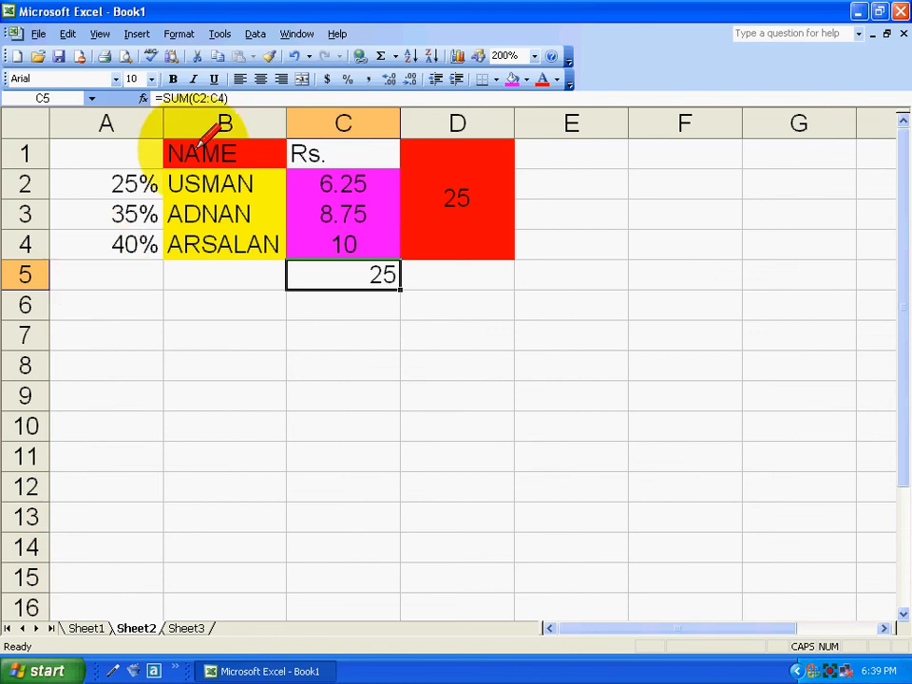
pyautogui.click(260, 79)
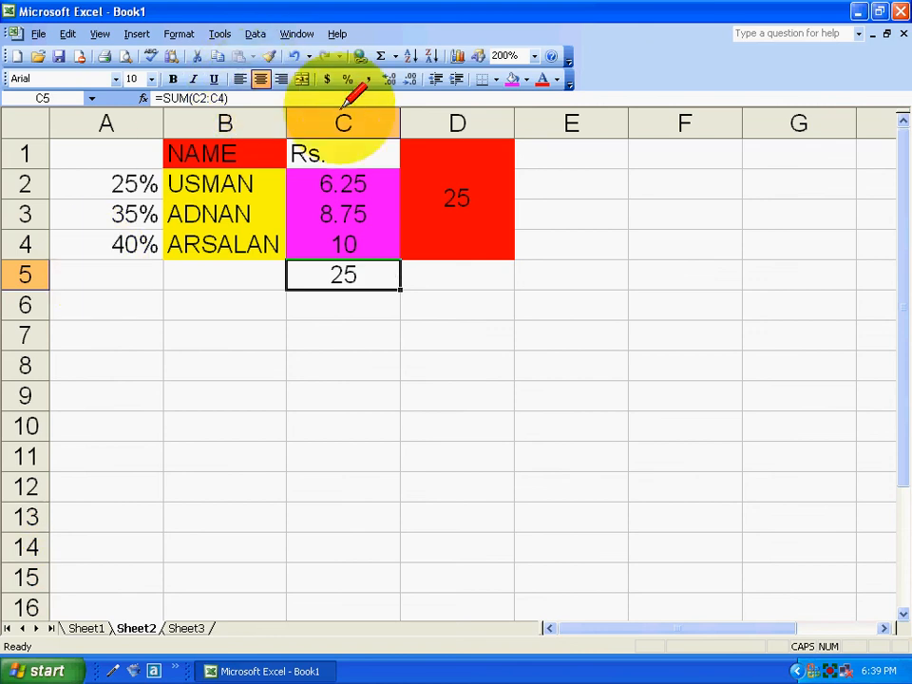
pyautogui.click(525, 79)
pyautogui.click(514, 164)
pyautogui.click(333, 296)
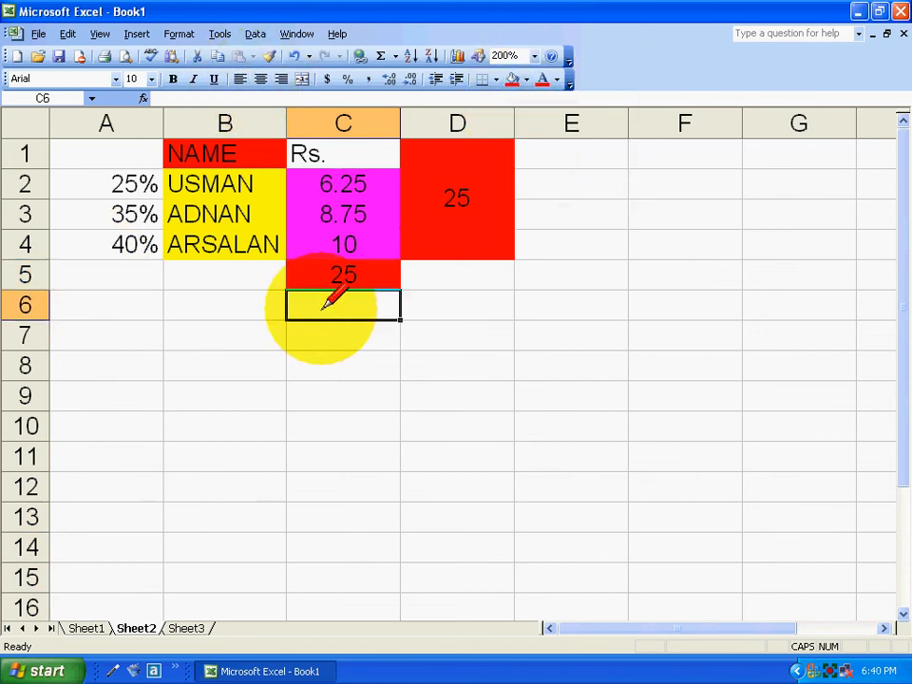
pyautogui.click(349, 186)
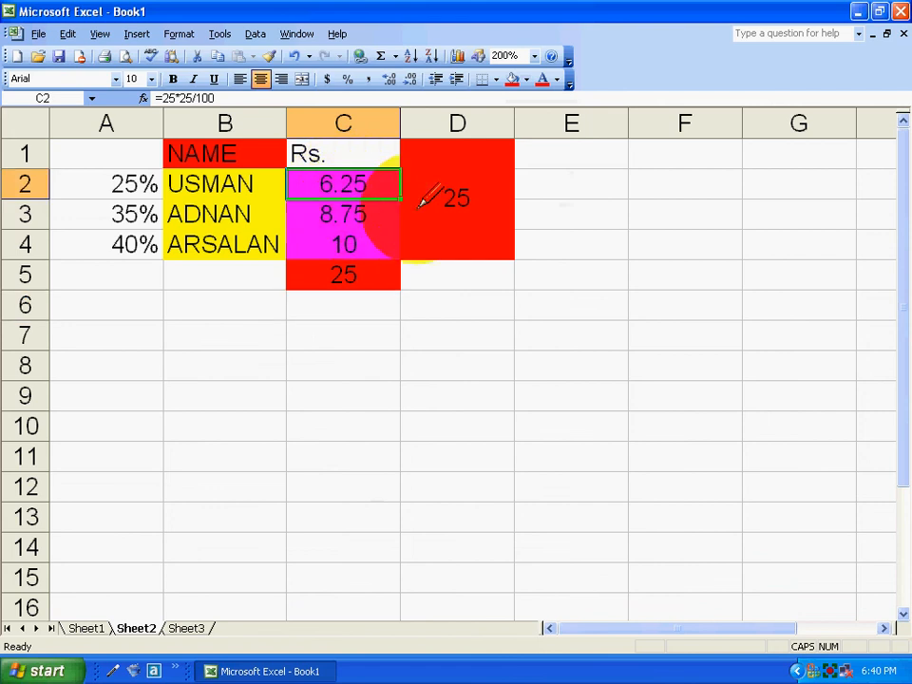
pyautogui.click(470, 198)
pyautogui.click(95, 187)
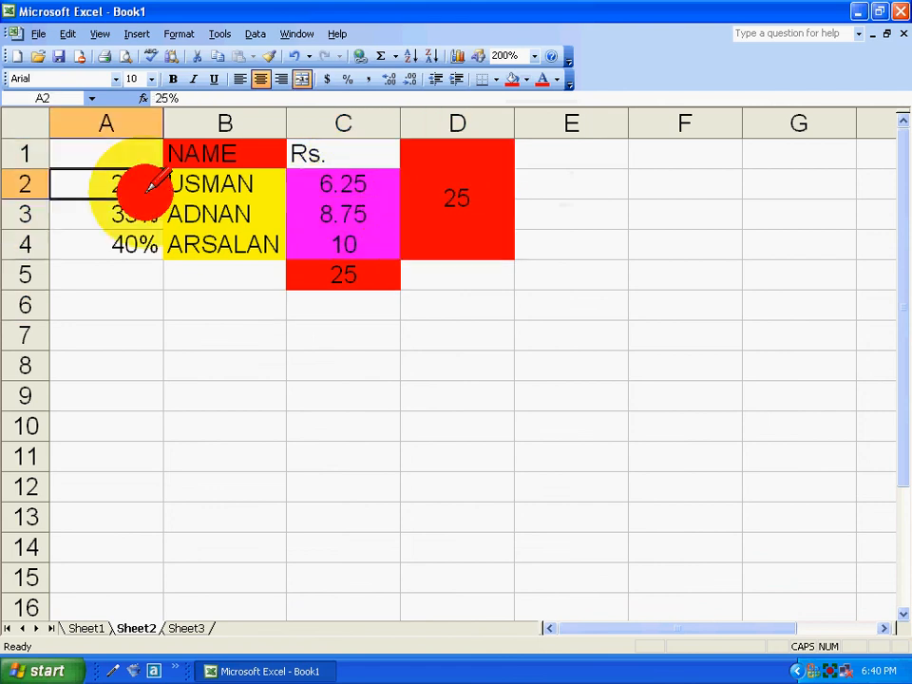
pyautogui.click(221, 182)
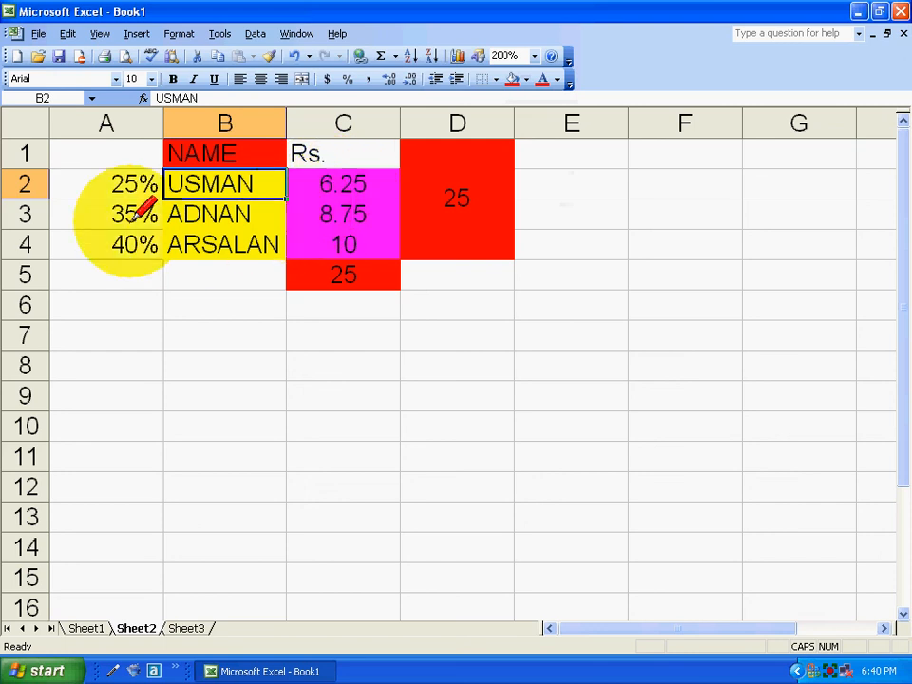
pyautogui.click(136, 213)
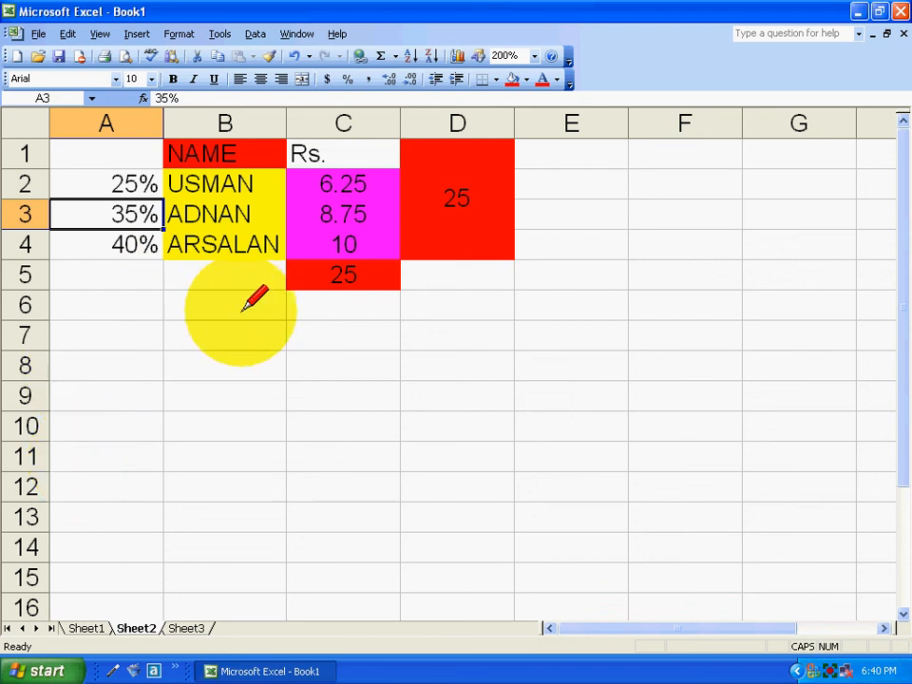
# - Enter the labels A and B in cells B8 and B9, below the first table
pyautogui.click(328, 304)
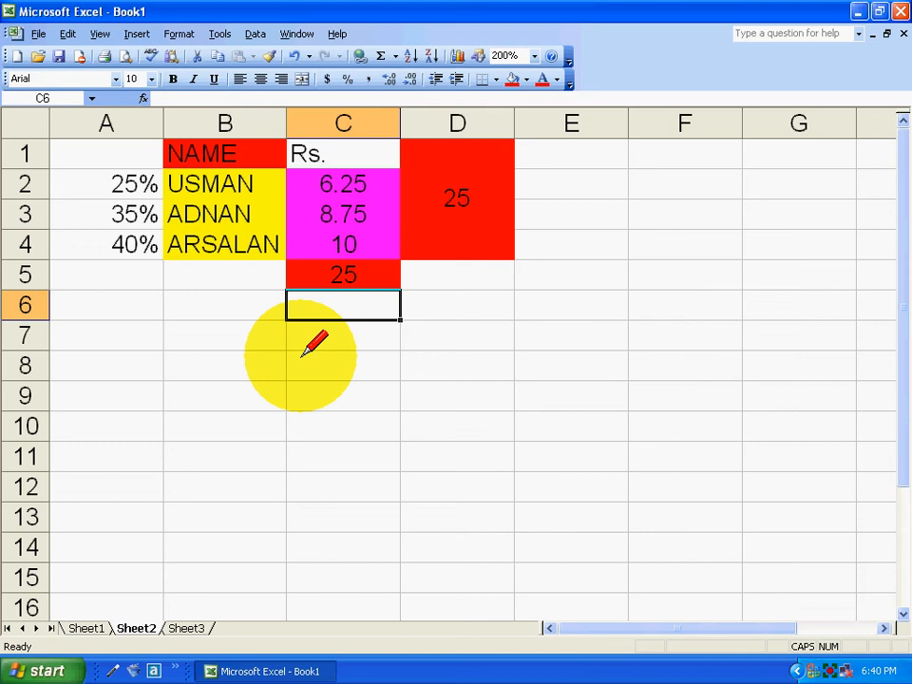
pyautogui.press('Left')
pyautogui.press('Down')
pyautogui.press('Down')
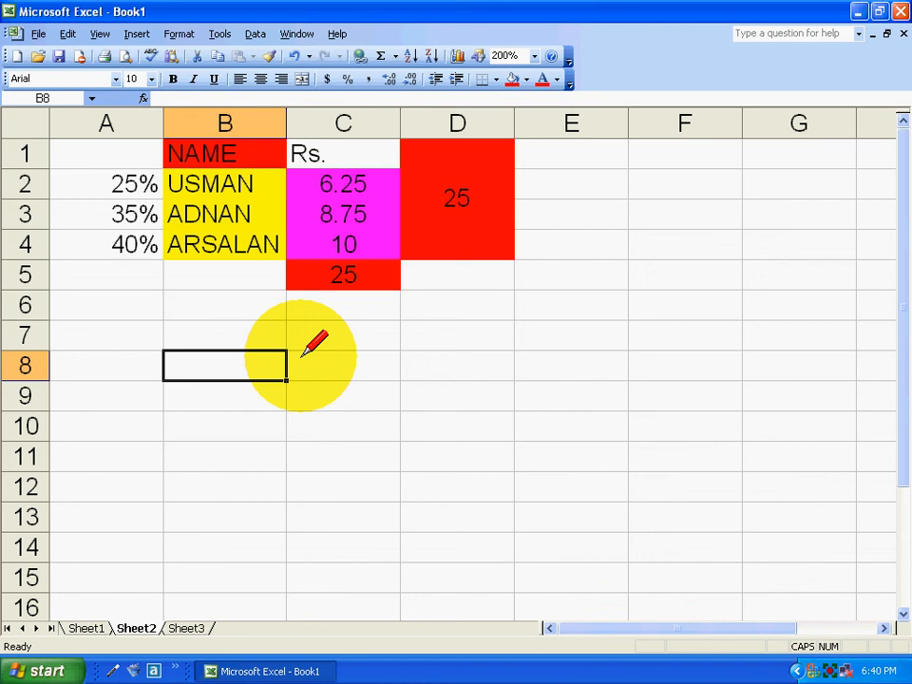
pyautogui.write('A')
pyautogui.press('Return')
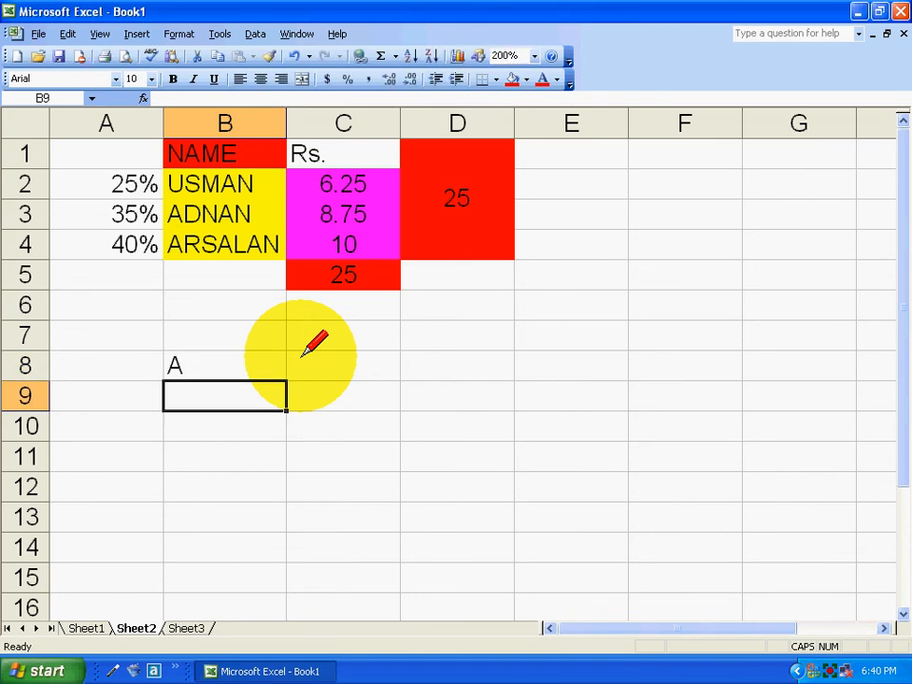
pyautogui.write('B')
pyautogui.press('Return')
pyautogui.press('Up')
# - Enter the heading PROFIT in cell C7 and the amount 20000 beside it in cell D7
pyautogui.click(302, 355)
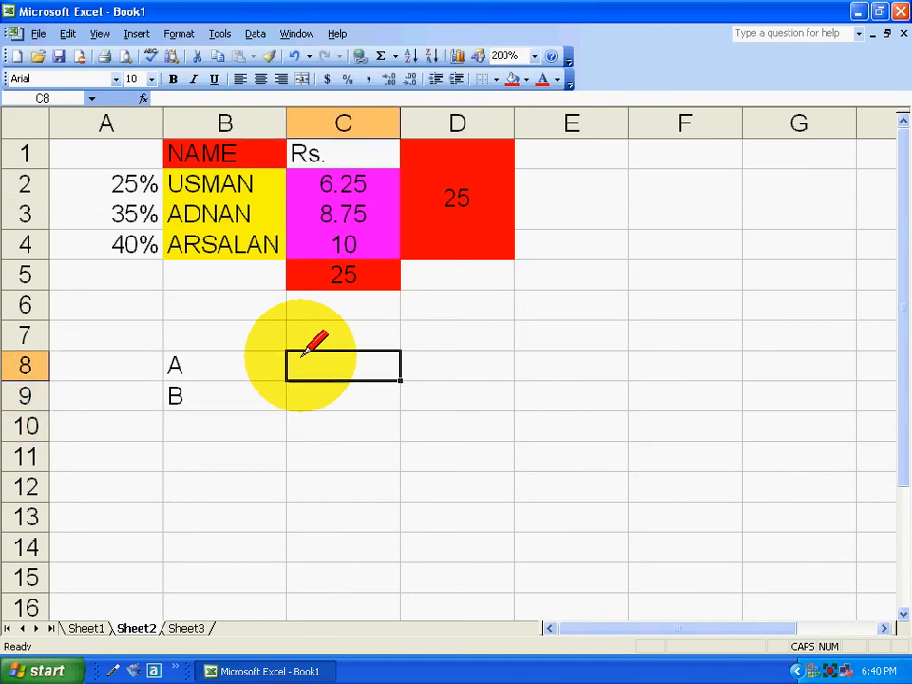
pyautogui.press('Up')
pyautogui.write('PROFIT')
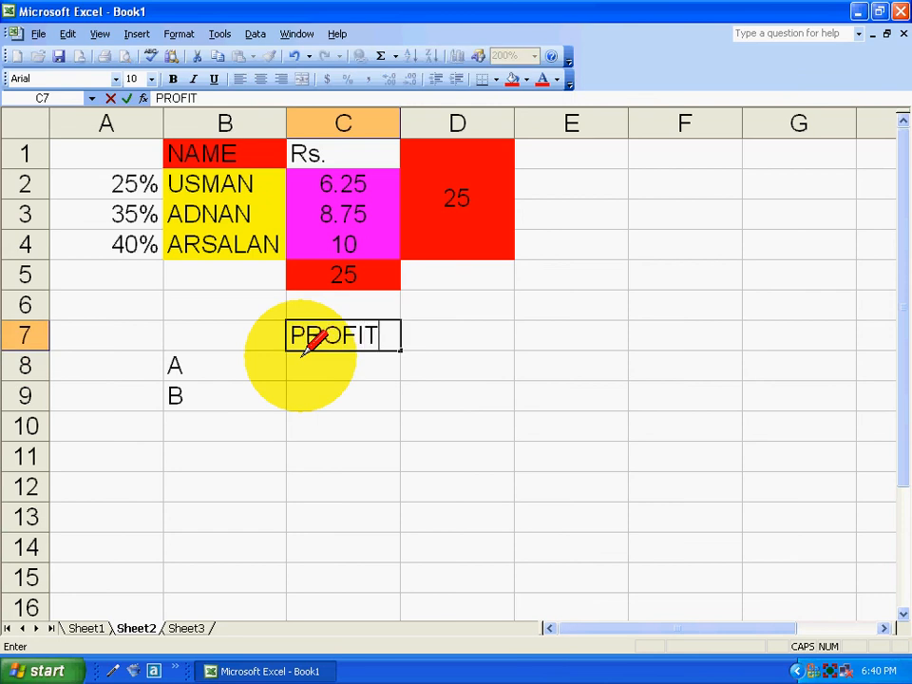
pyautogui.press('Tab')
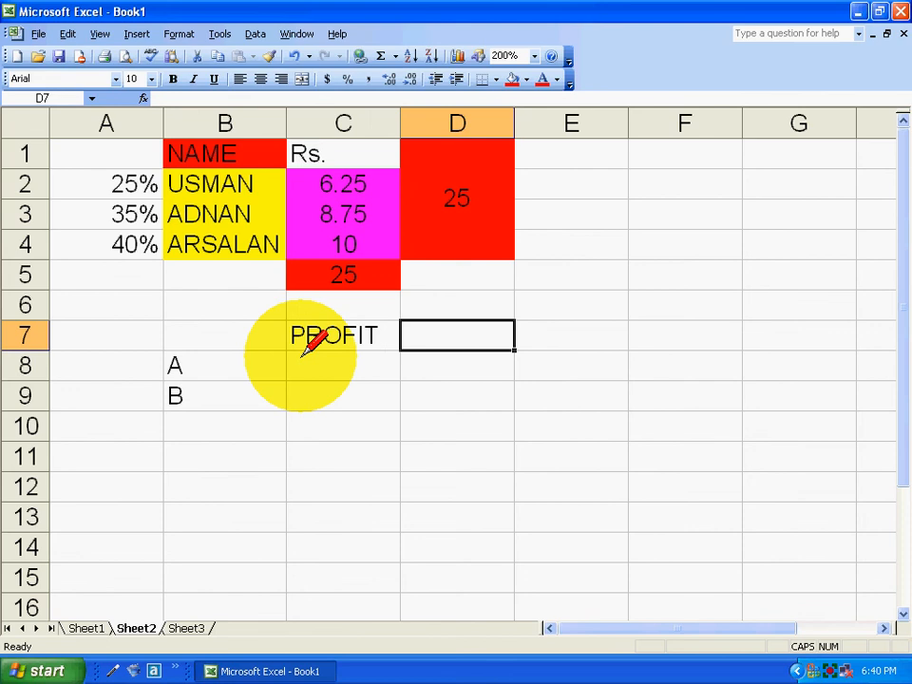
pyautogui.write('20000')
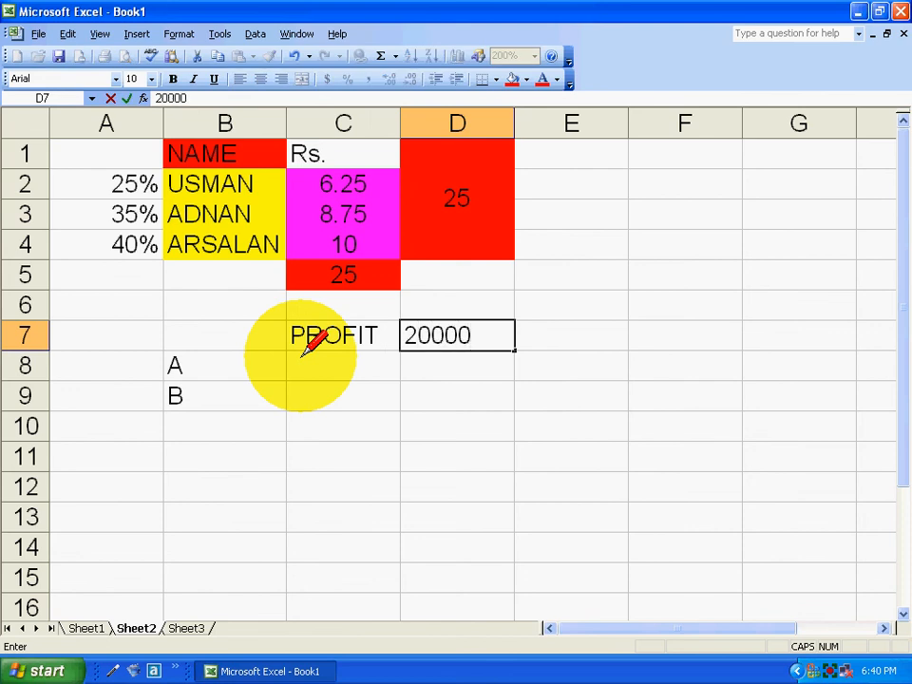
pyautogui.press('Return')
# - Enter the percentages 40% for A in cell C8 and 60% for B in cell C9
pyautogui.click(302, 354)
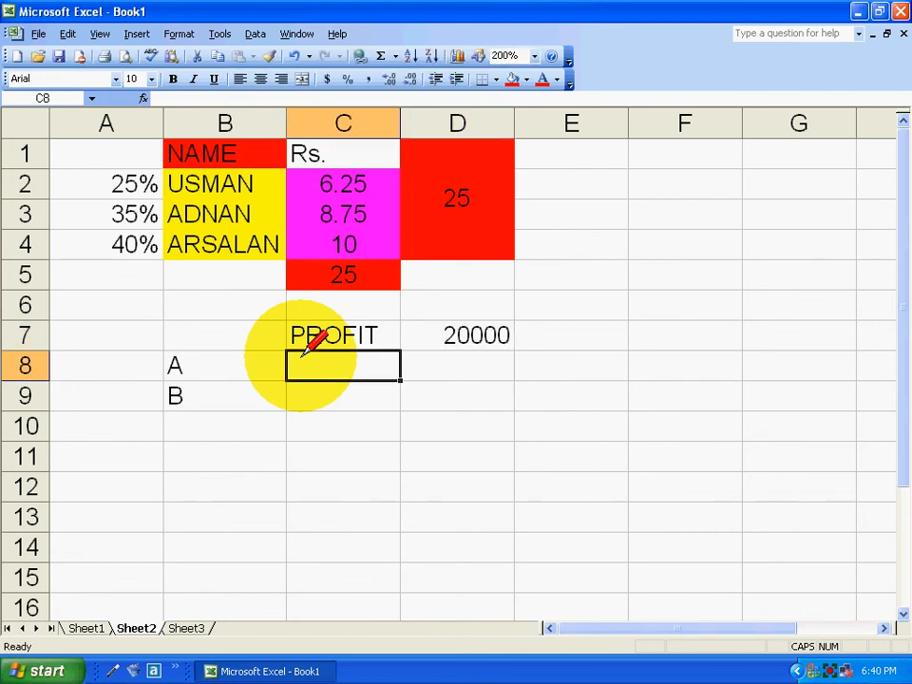
pyautogui.write('40%')
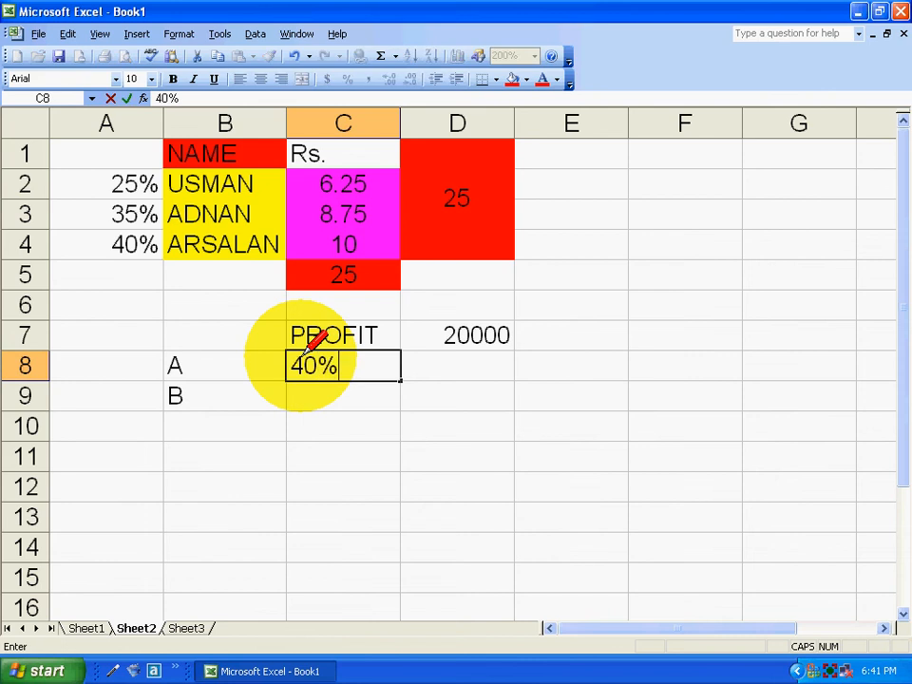
pyautogui.press('Return')
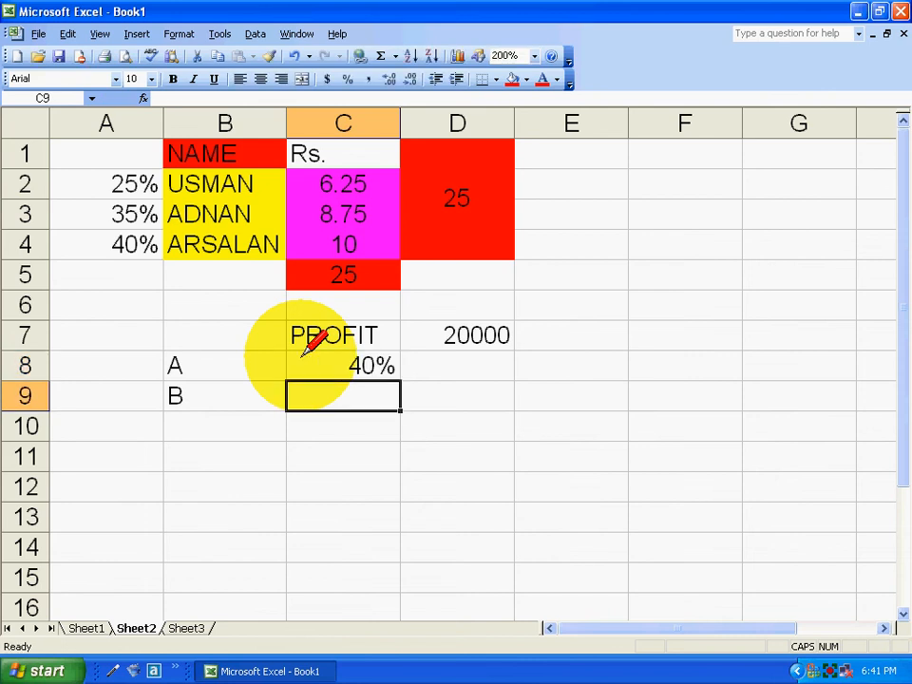
pyautogui.write('60%')
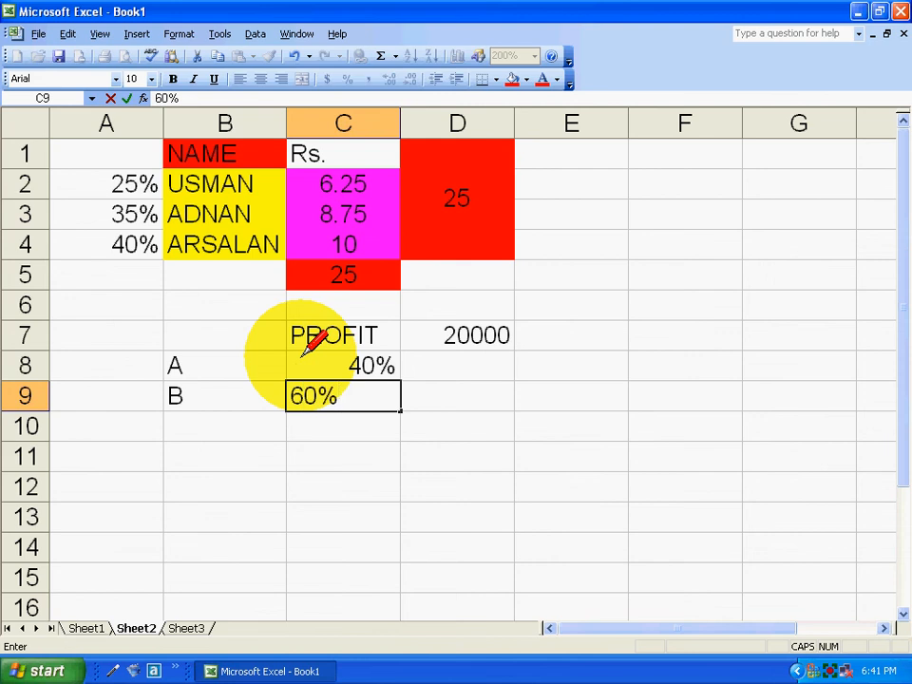
pyautogui.press('Tab')
# - Fill the empty result cells D8 and D9 with red
pyautogui.press('Up')
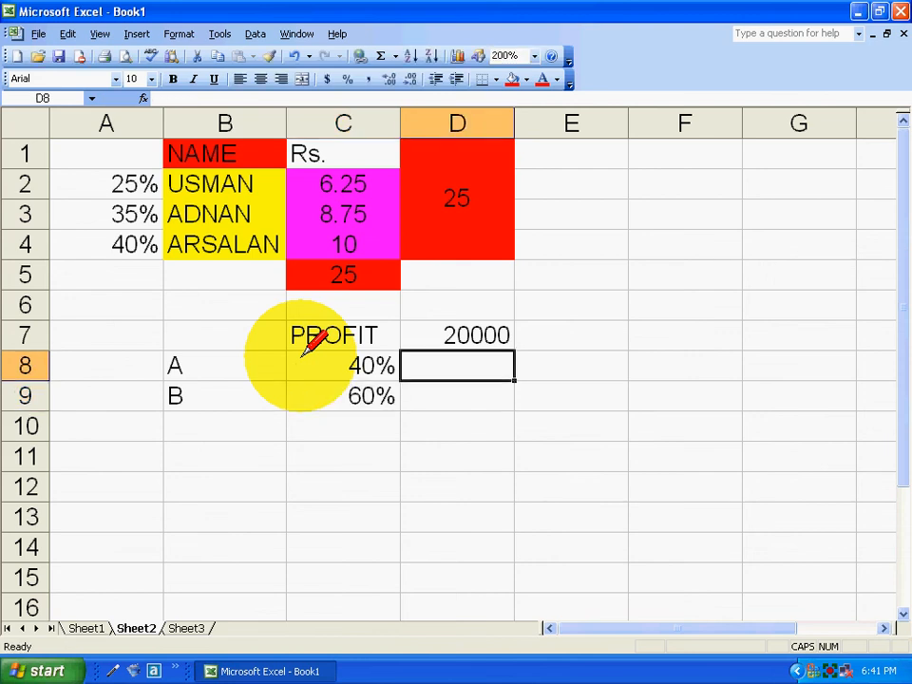
pyautogui.hotkey('shift', 'Down')
pyautogui.click(514, 81)
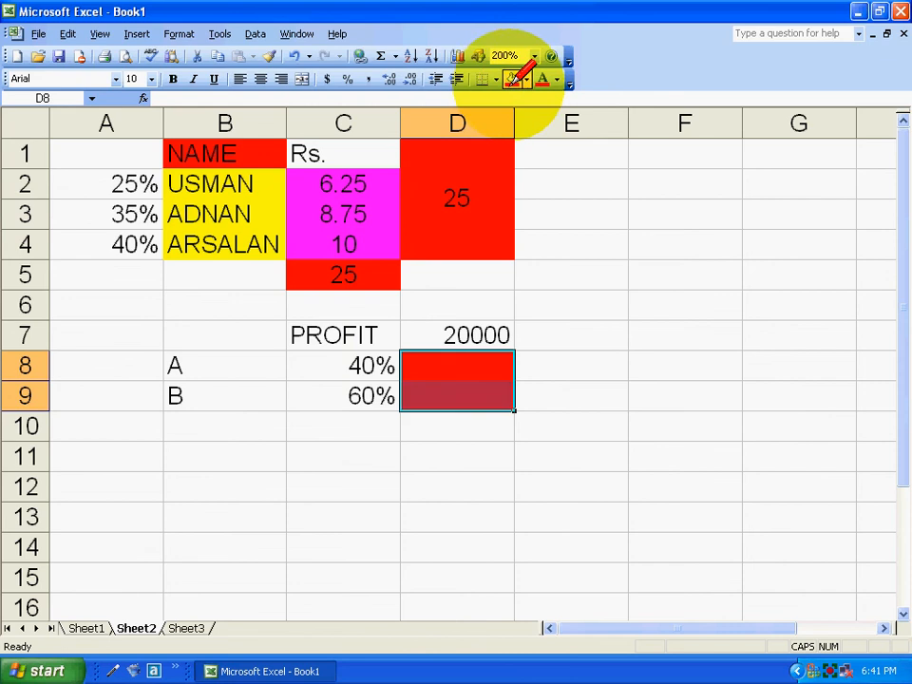
# - Calculate A's 40% share of the profit in cell D8 with the formula =20000*40/100
pyautogui.press('Down')
pyautogui.press('Up')
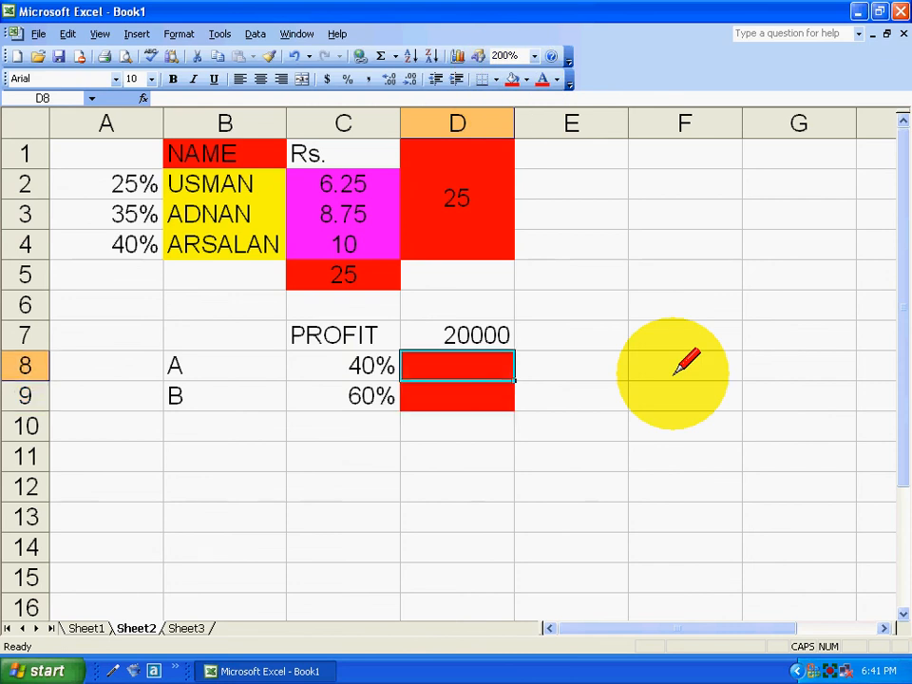
pyautogui.write('=')
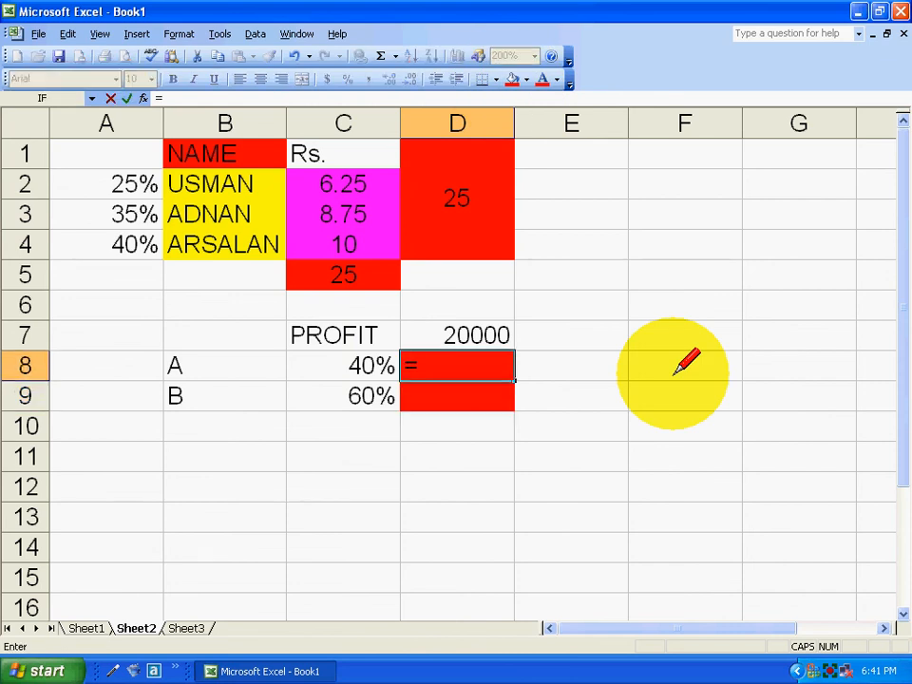
pyautogui.write('20000')
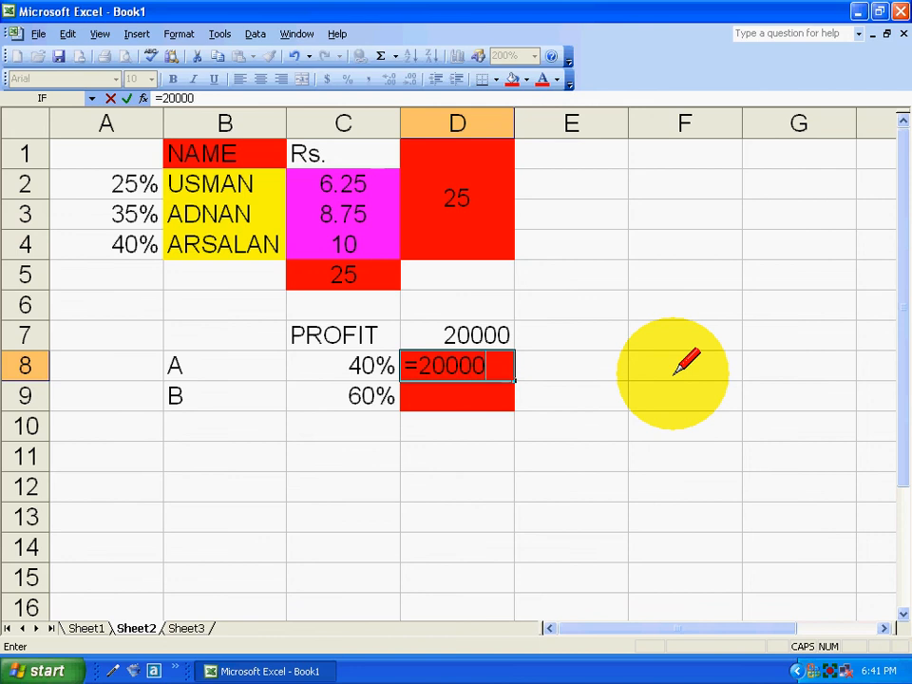
pyautogui.write('*40')
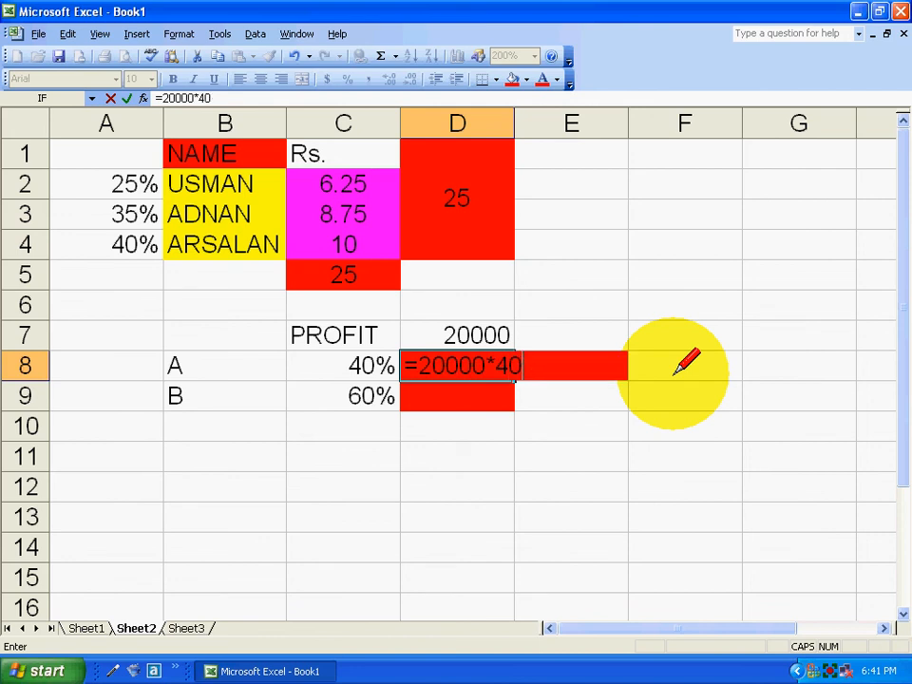
pyautogui.write('/100')
pyautogui.press('Return')
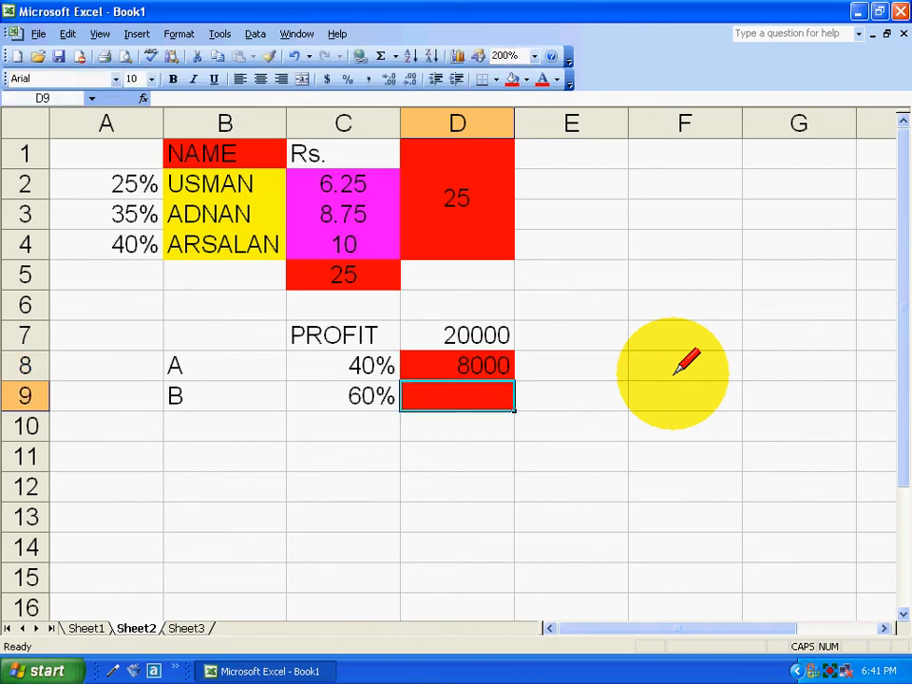
# - Calculate B's 60% share of the profit in cell D9 with the formula =20000*60/100
pyautogui.write('=20')
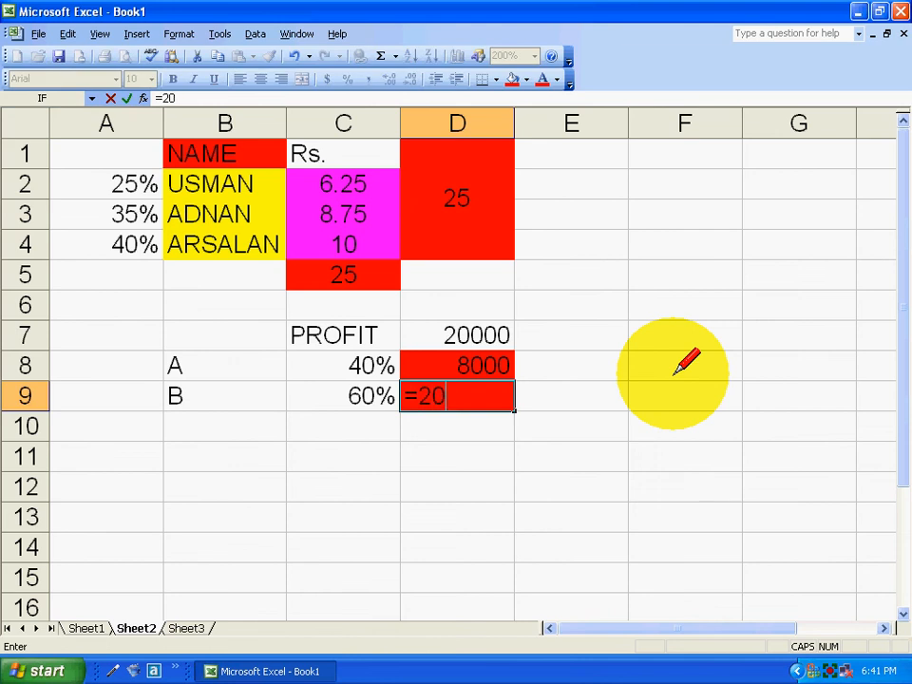
pyautogui.write('000*60')
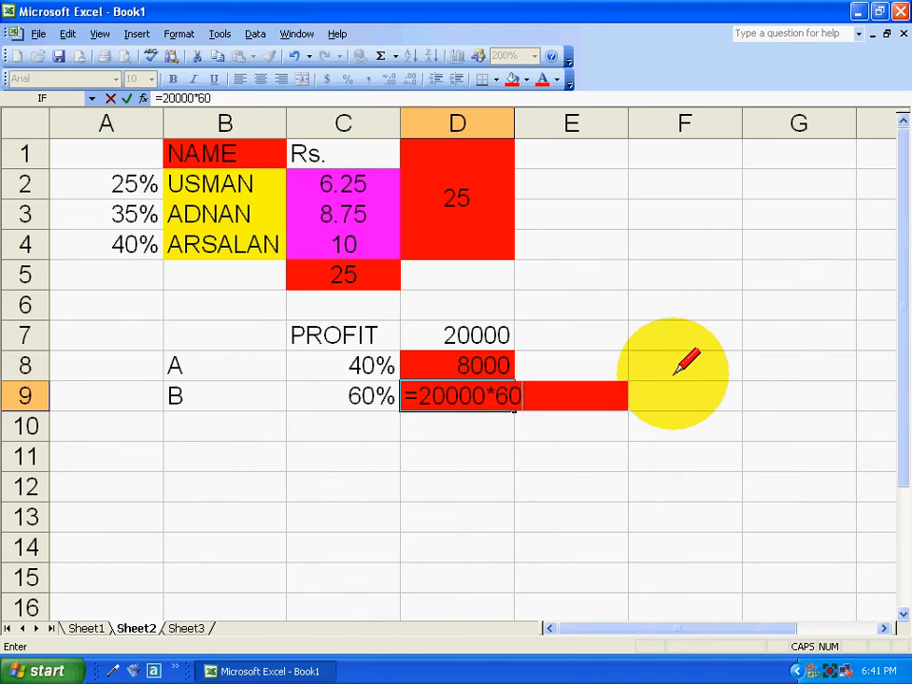
pyautogui.write('/100')
pyautogui.press('Return')
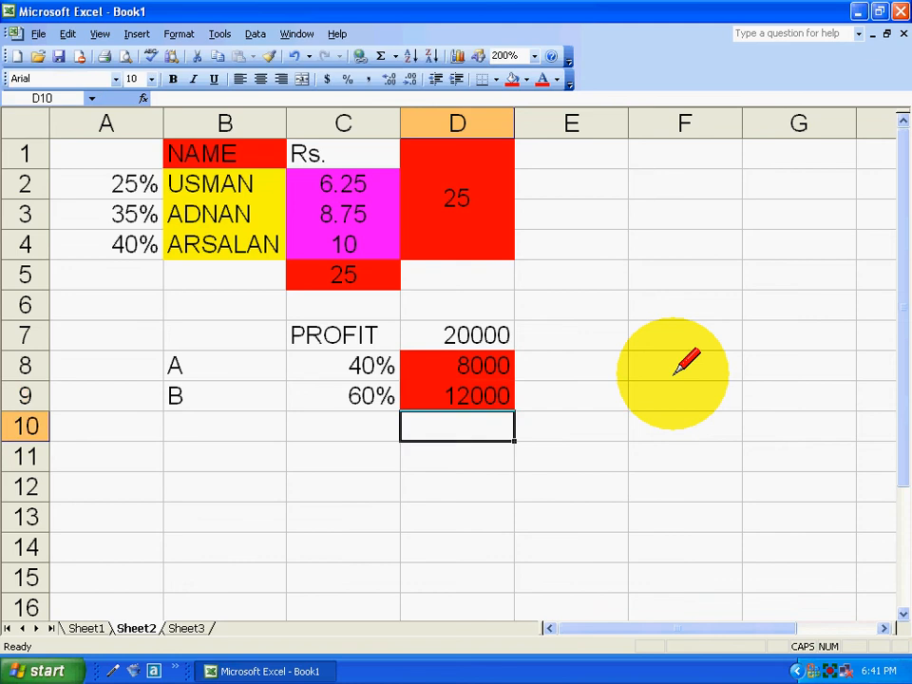
# - Review the share formulas in cells D8 and D9 against the profit amount in D7 and the percentage in C8
pyautogui.press('Up')
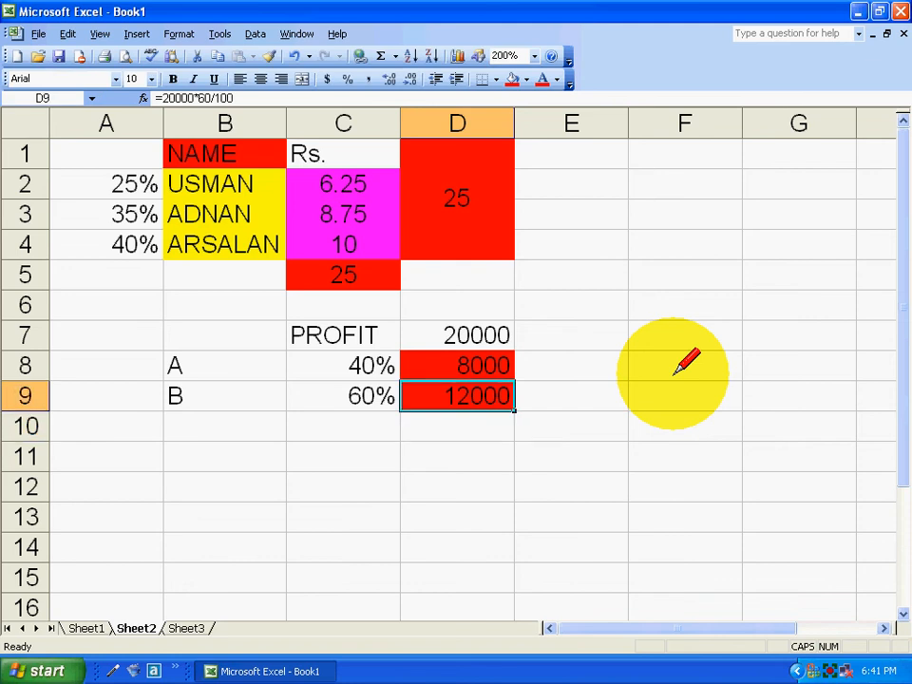
pyautogui.press('Up')
pyautogui.press('Down')
pyautogui.press('Down')
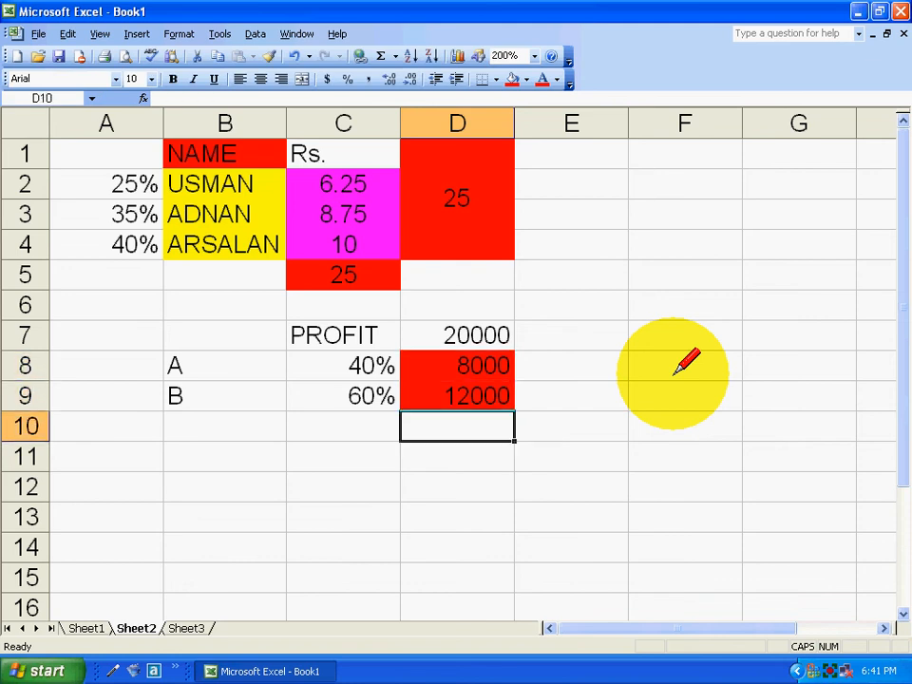
pyautogui.press('Up')
pyautogui.press('Up')
pyautogui.press('Up')
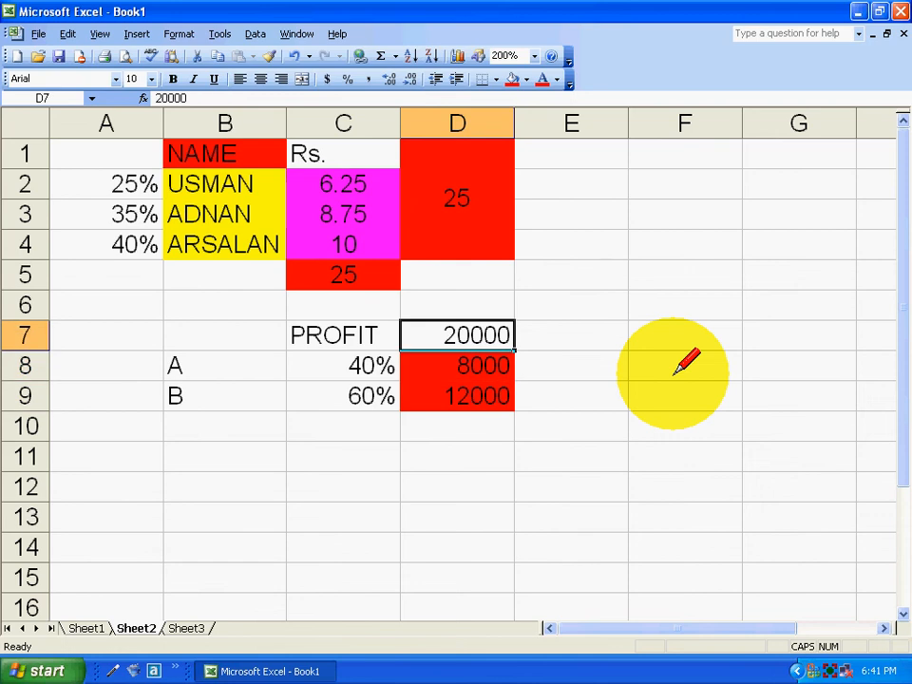
pyautogui.press('Left')
pyautogui.press('Down')
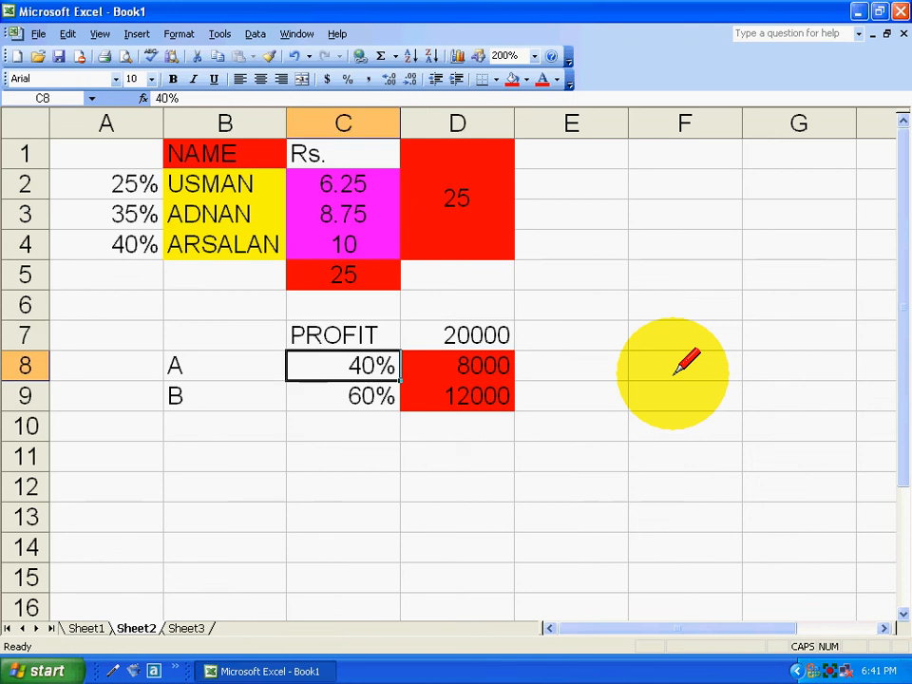
pyautogui.press('Right')
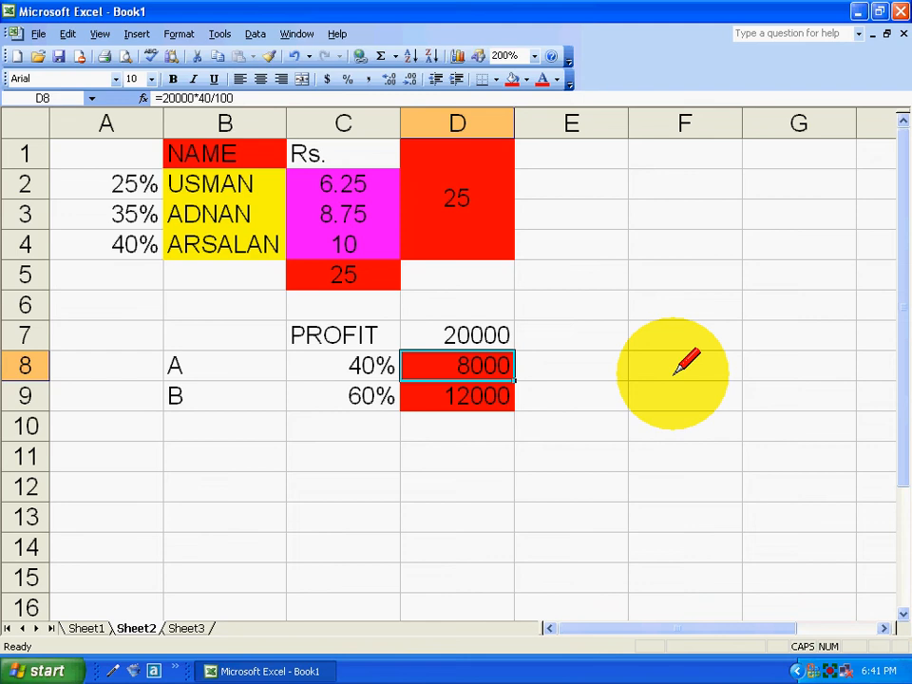
pyautogui.press('Left')
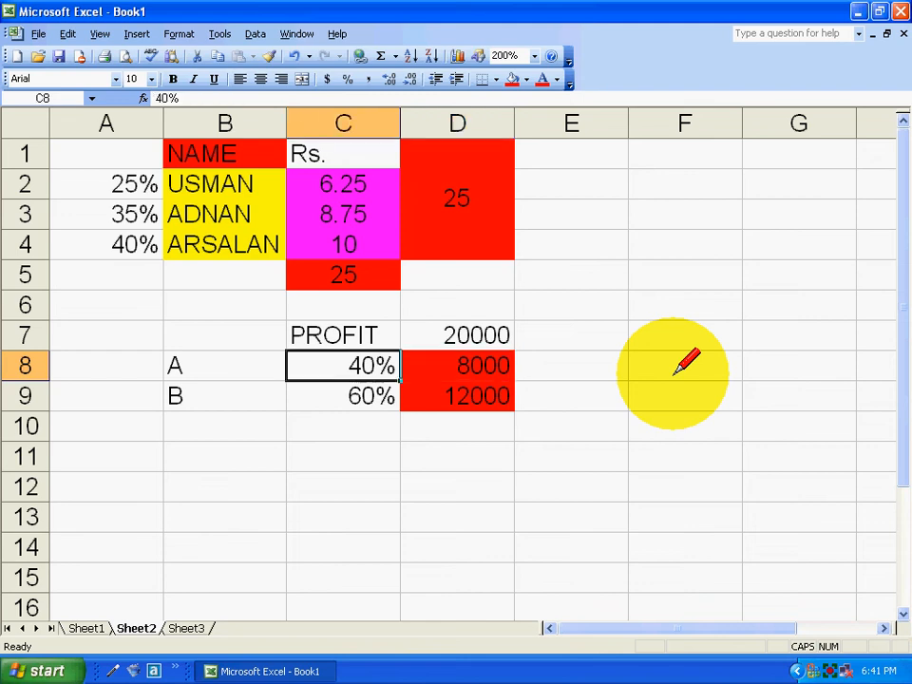
# - Enter the labels X and Y in cells B11 and B12, below the A and B rows
pyautogui.press('Down')
pyautogui.press('Down')
pyautogui.press('Left')
pyautogui.press('Down')
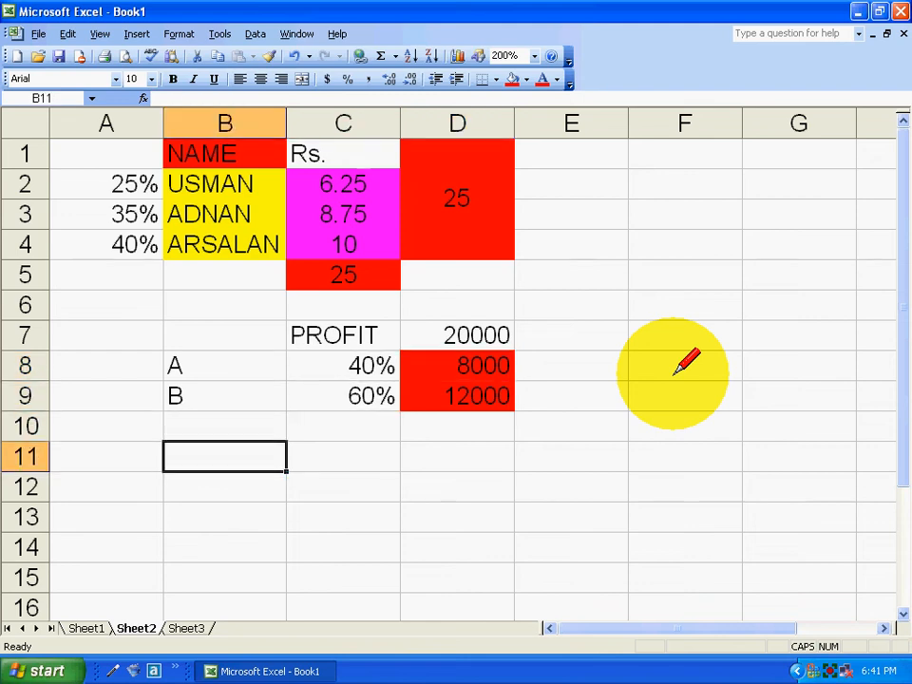
pyautogui.write('X')
pyautogui.press('Return')
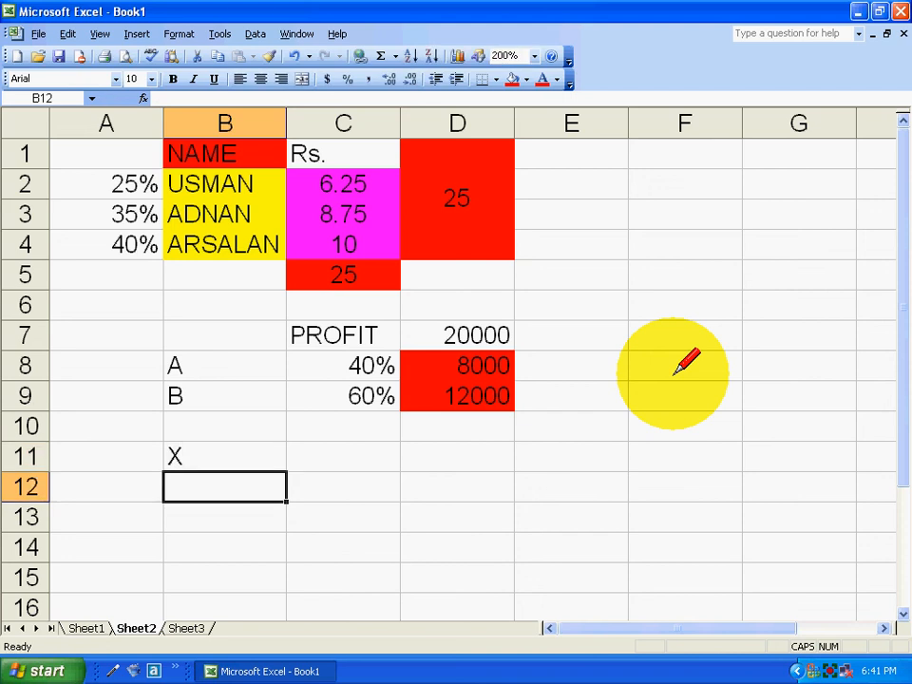
pyautogui.write('Y')
# - Enter the heading PROFIT in cell C10 and the amount 6000 beside it in cell D10
pyautogui.press('Up')
pyautogui.press('Up')
pyautogui.press('Right')
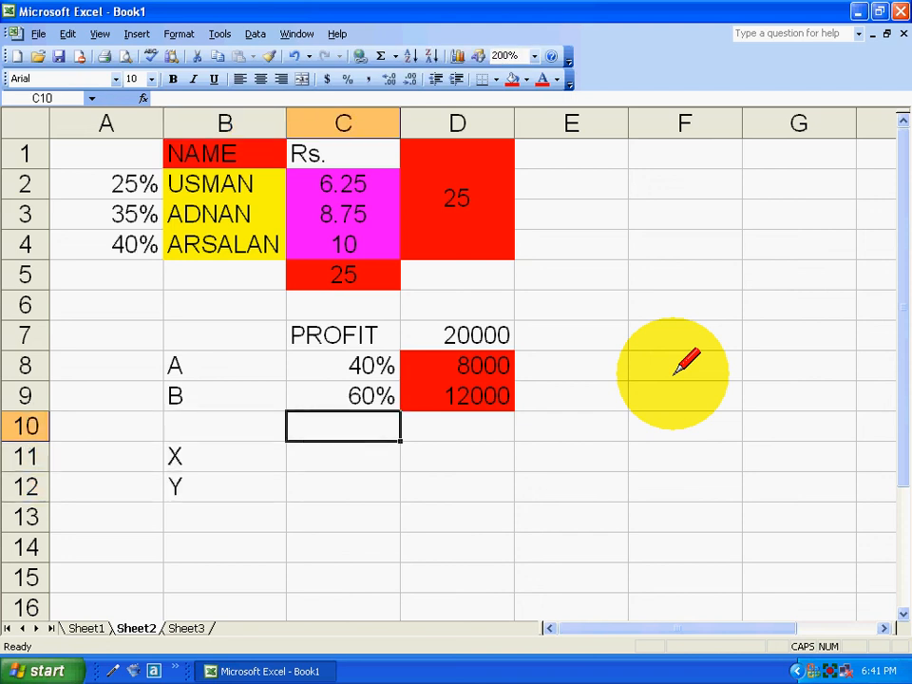
pyautogui.write('PROFIT')
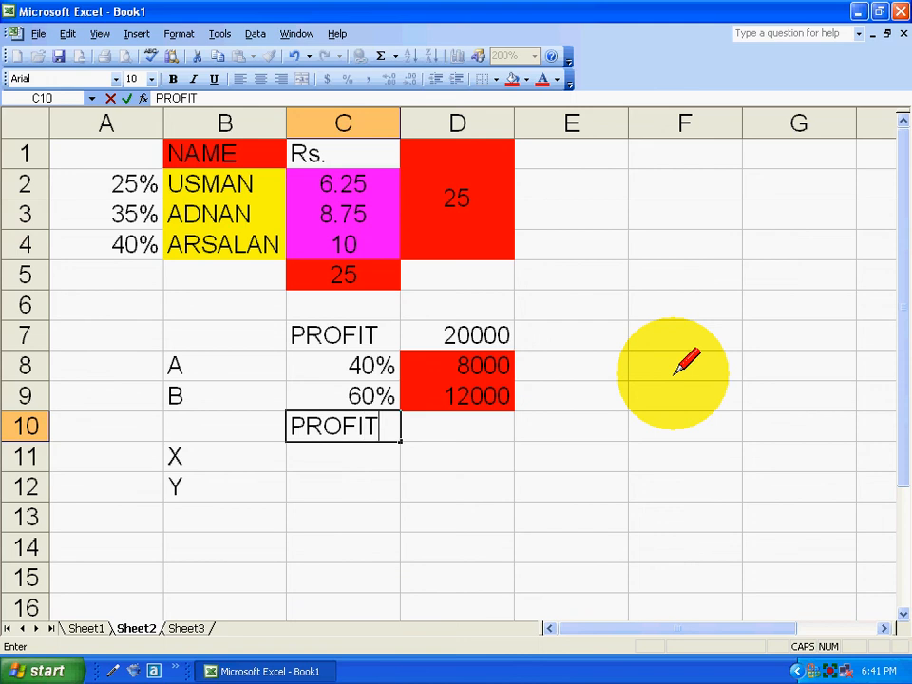
pyautogui.press('Right')
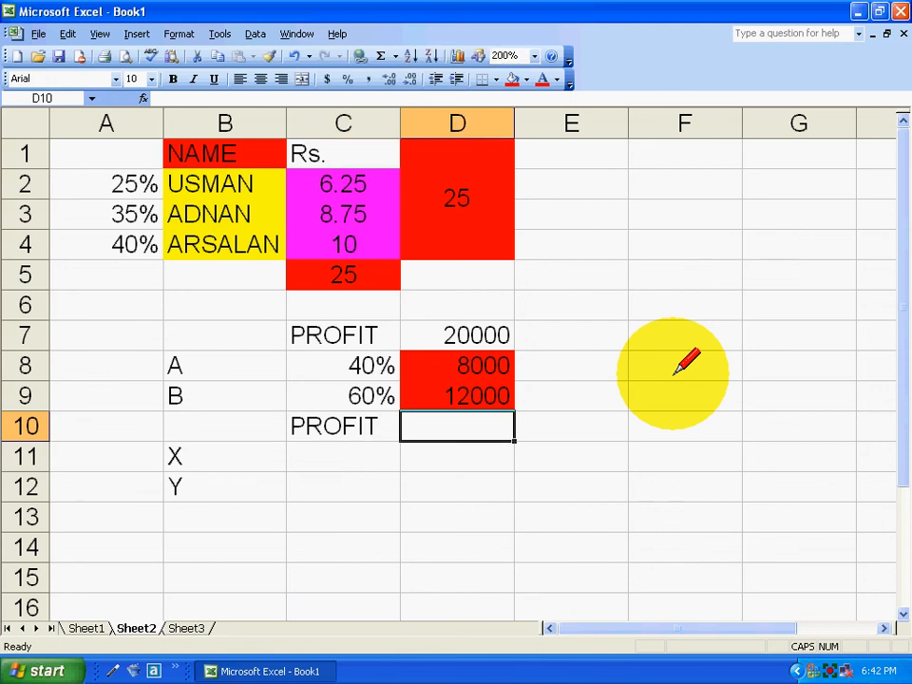
pyautogui.write('6000')
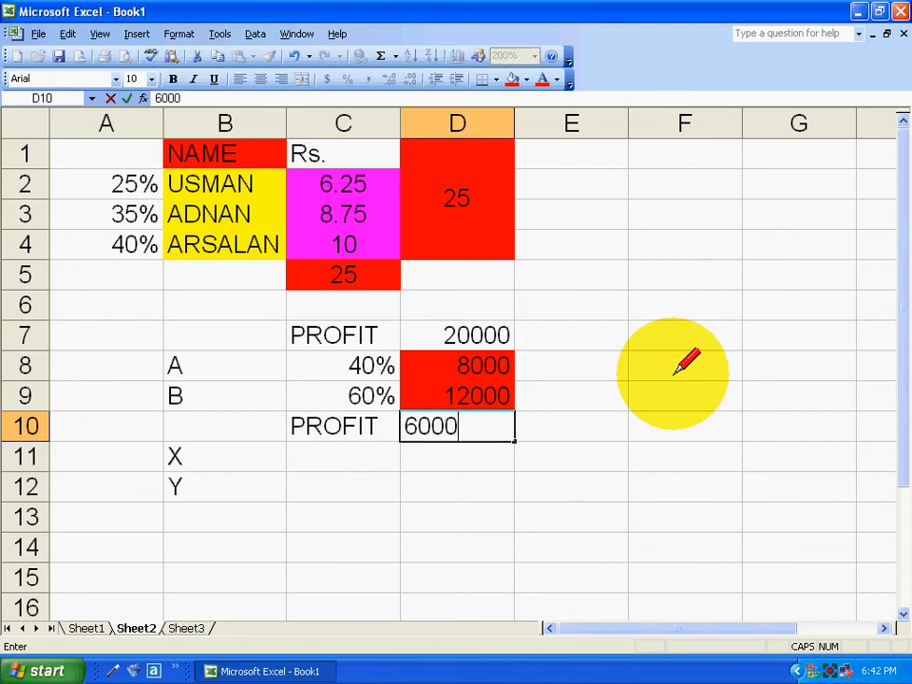
pyautogui.press('Return')
# - Fill the X and Y profit table, cells B10 to D12, with light green
pyautogui.press('Left')
pyautogui.press('Left')
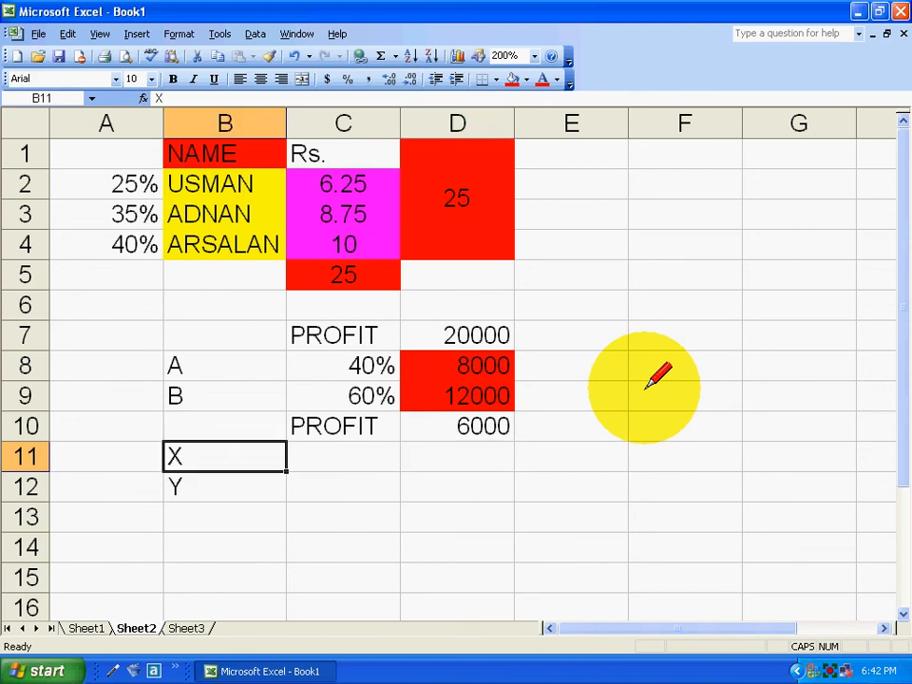
pyautogui.press('Up')
pyautogui.hotkey('shift', 'Right')
pyautogui.hotkey('shift', 'Right')
pyautogui.hotkey('shift', 'Down')
pyautogui.hotkey('shift', 'Down')
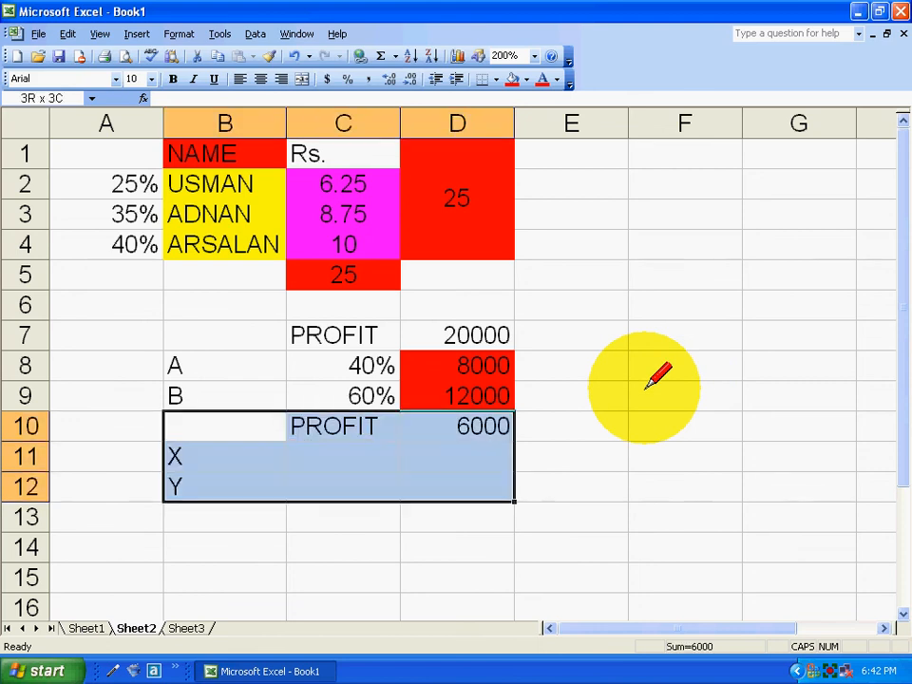
pyautogui.click(525, 79)
pyautogui.click(564, 197)
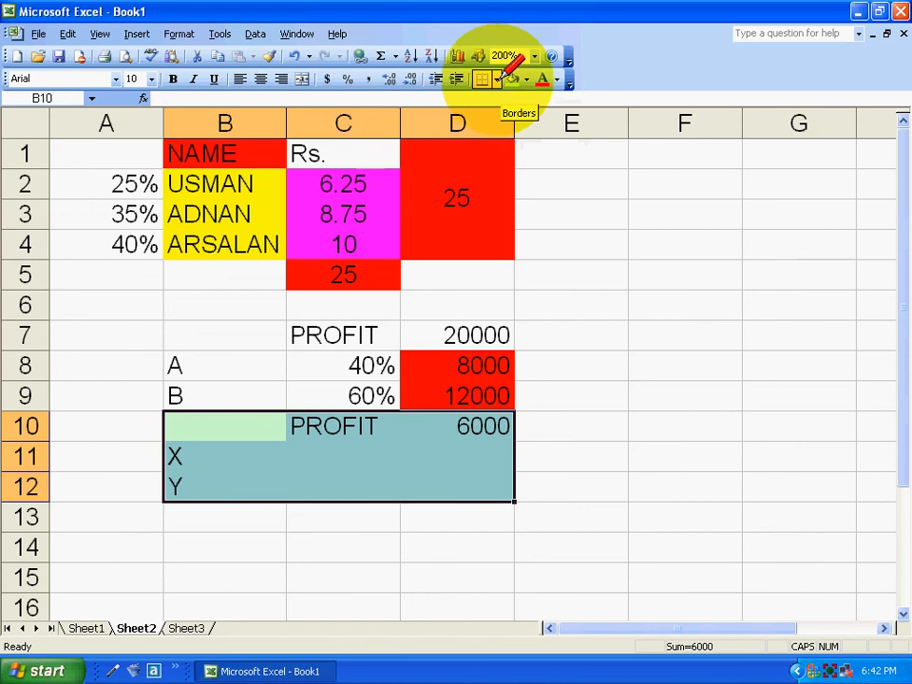
# - Apply a Thick Box Border around the light green table in cells B10 to D12
pyautogui.click(496, 79)
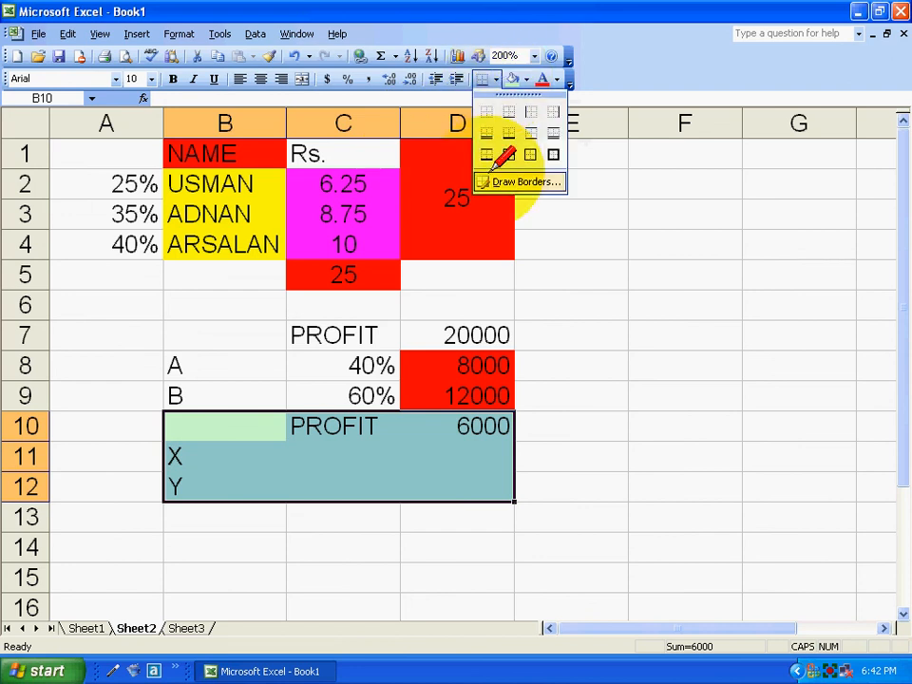
pyautogui.click(553, 154)
pyautogui.click(529, 490)
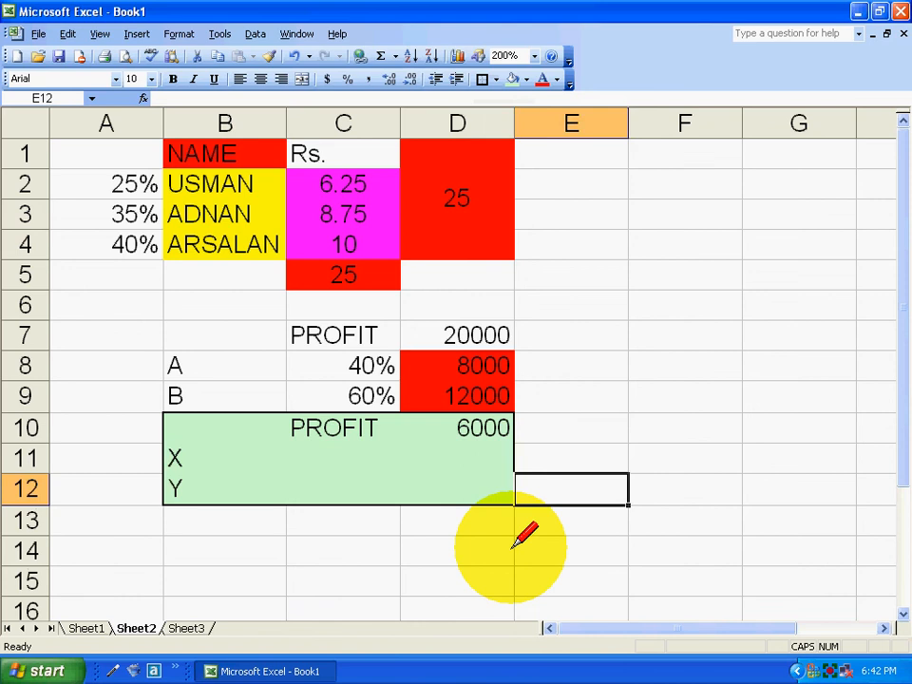
# - Enter 2500 as X's share of the profit in cell C11
pyautogui.press('Left')
pyautogui.press('Left')
pyautogui.press('Left')
pyautogui.press('Up')
pyautogui.press('Right')
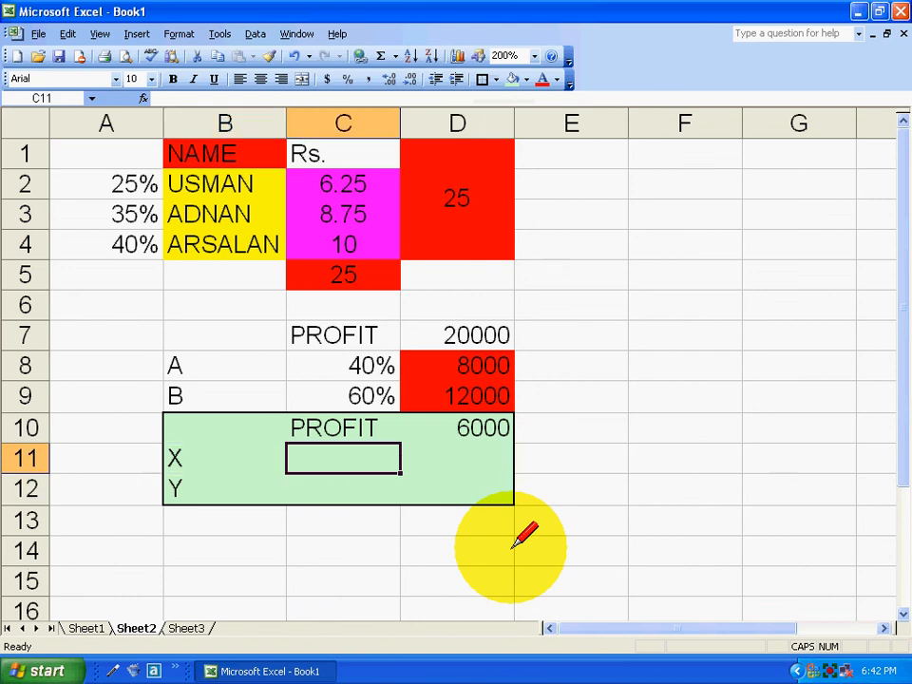
pyautogui.press('Left')
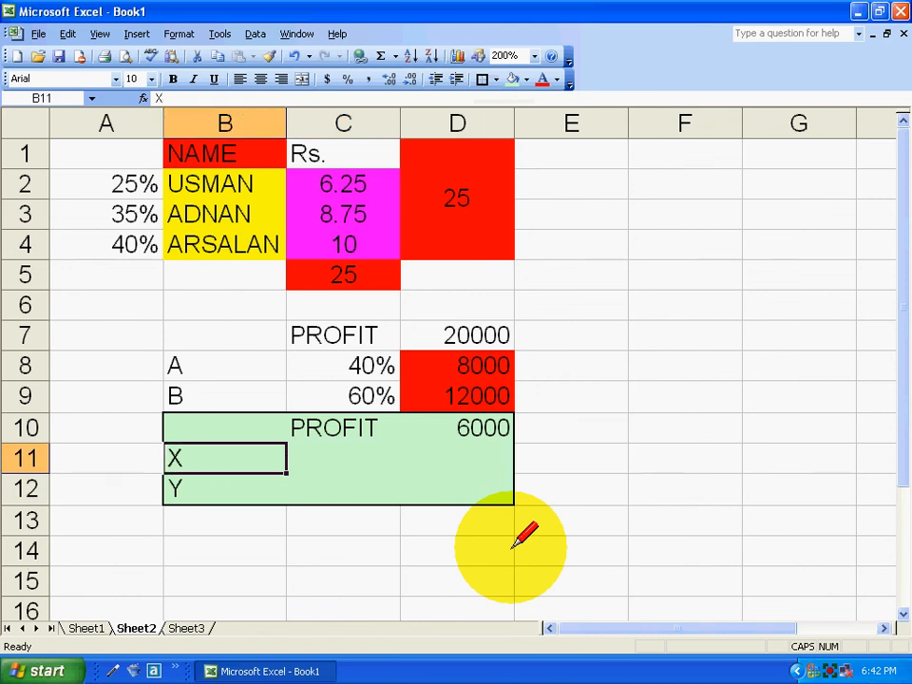
pyautogui.press('Right')
pyautogui.press('Right')
pyautogui.press('Up')
pyautogui.press('Left')
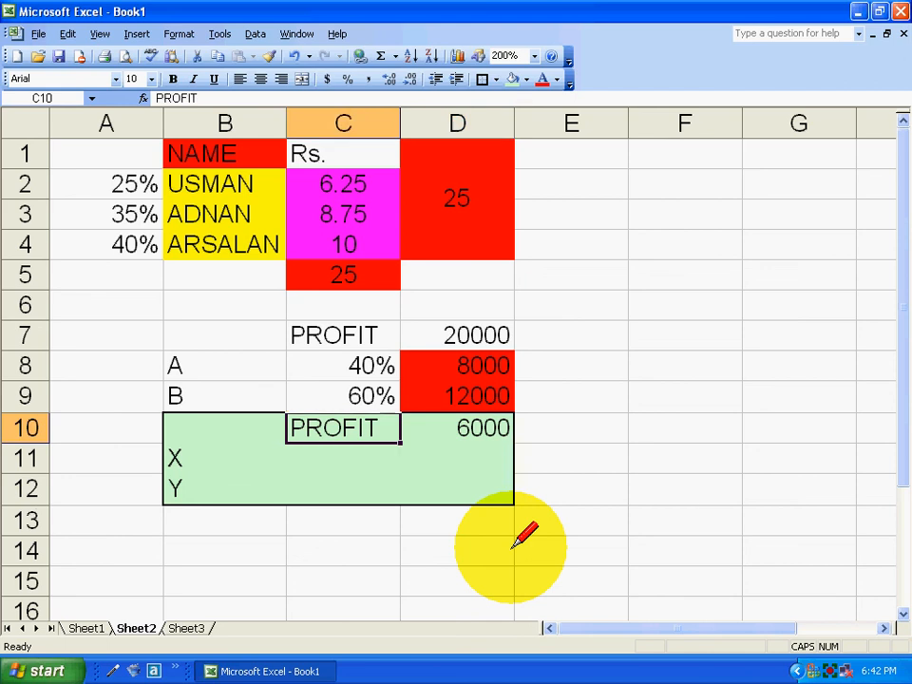
pyautogui.press('Down')
pyautogui.write('2500')
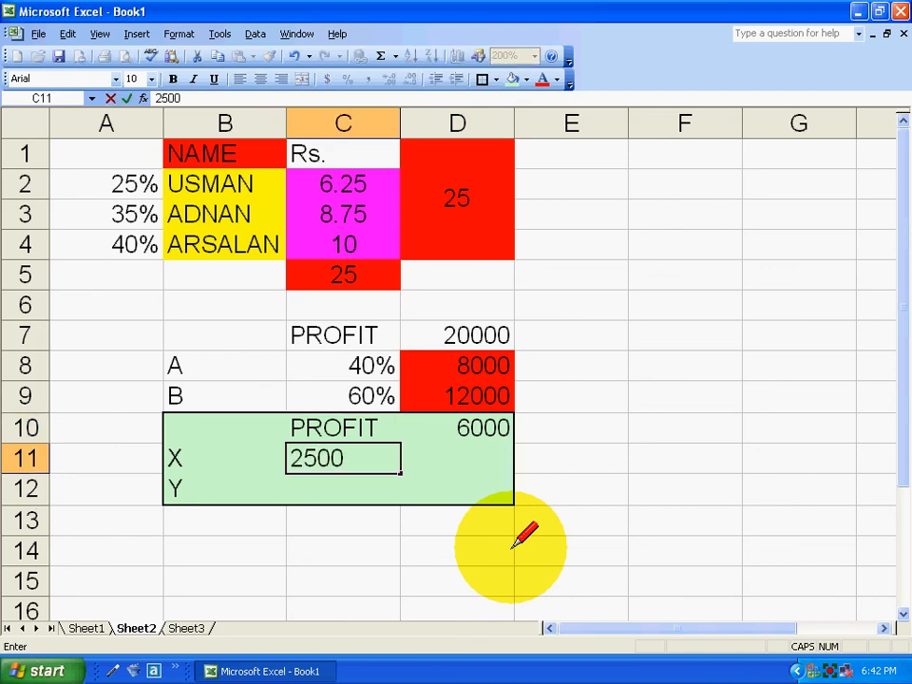
pyautogui.press('Return')
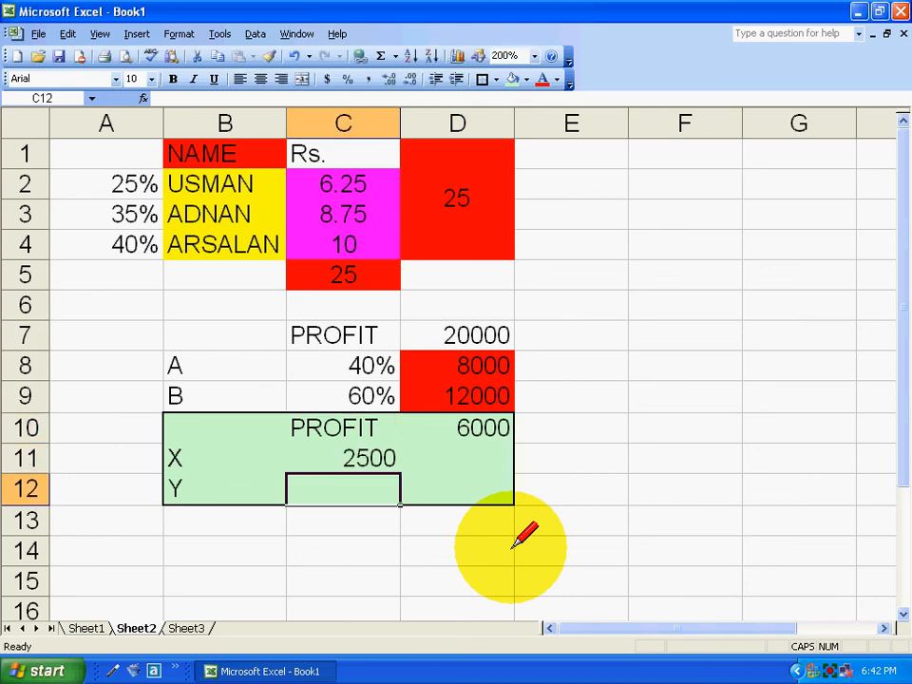
# - Calculate Y's share of the profit in cell C12 with the formula =6000-2500
pyautogui.write('=6000-2500')
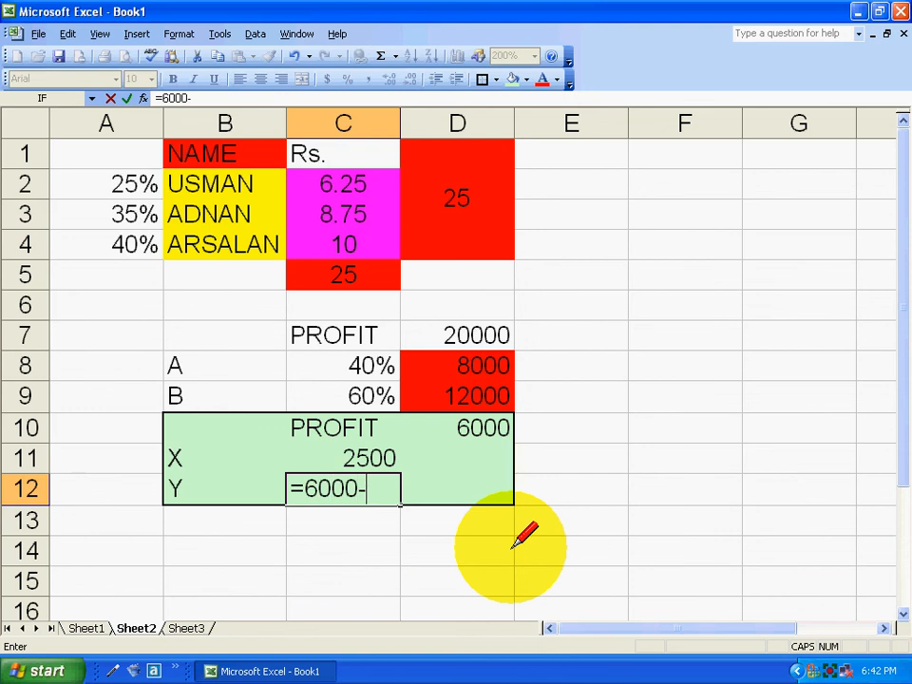
pyautogui.press('Return')
# - Enter a % sign in cell D11, beside X's amount
pyautogui.press('Up')
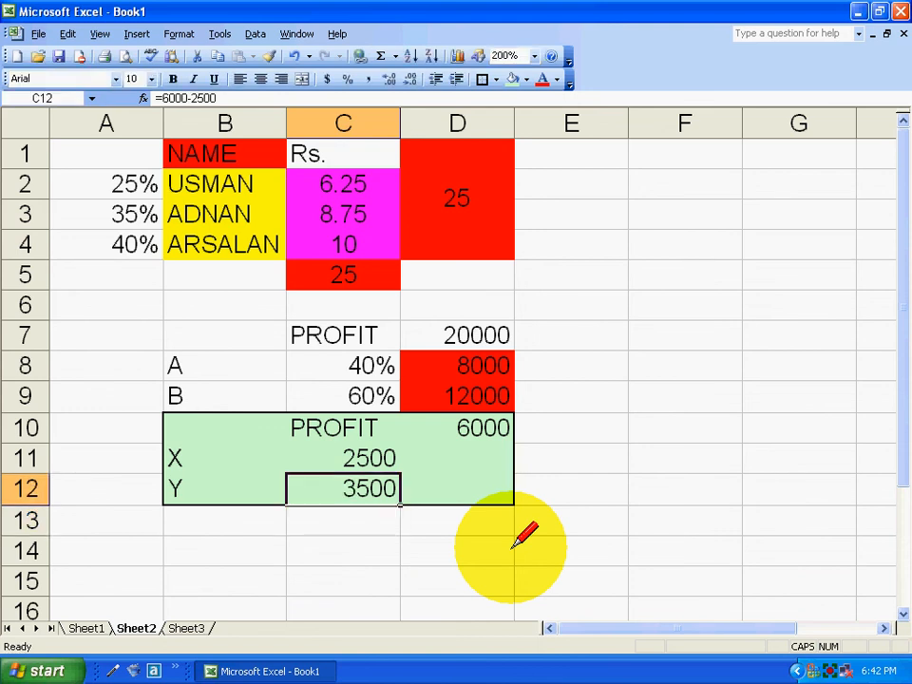
pyautogui.press('Up')
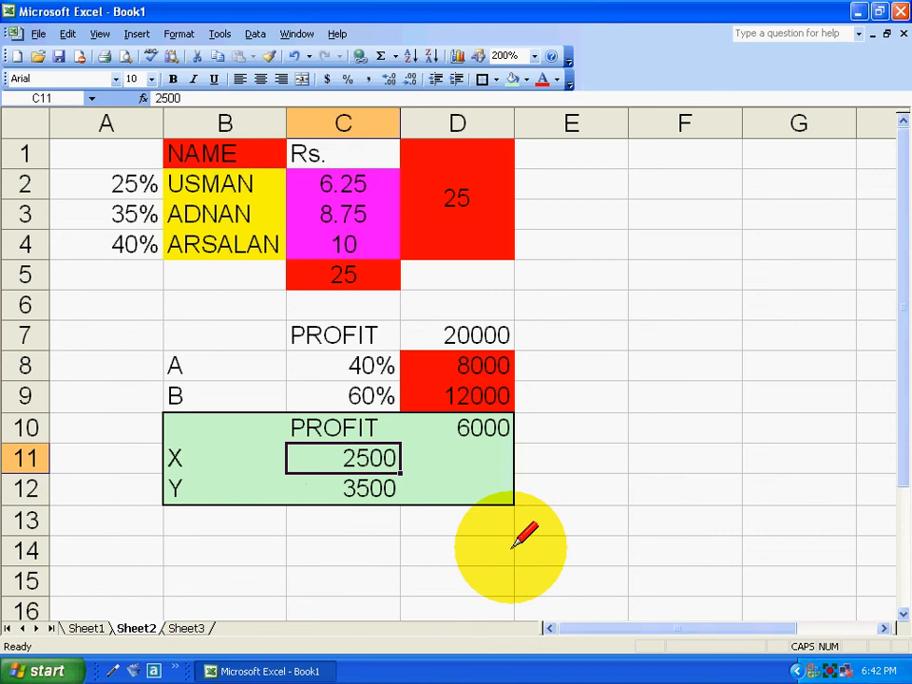
pyautogui.press('Right')
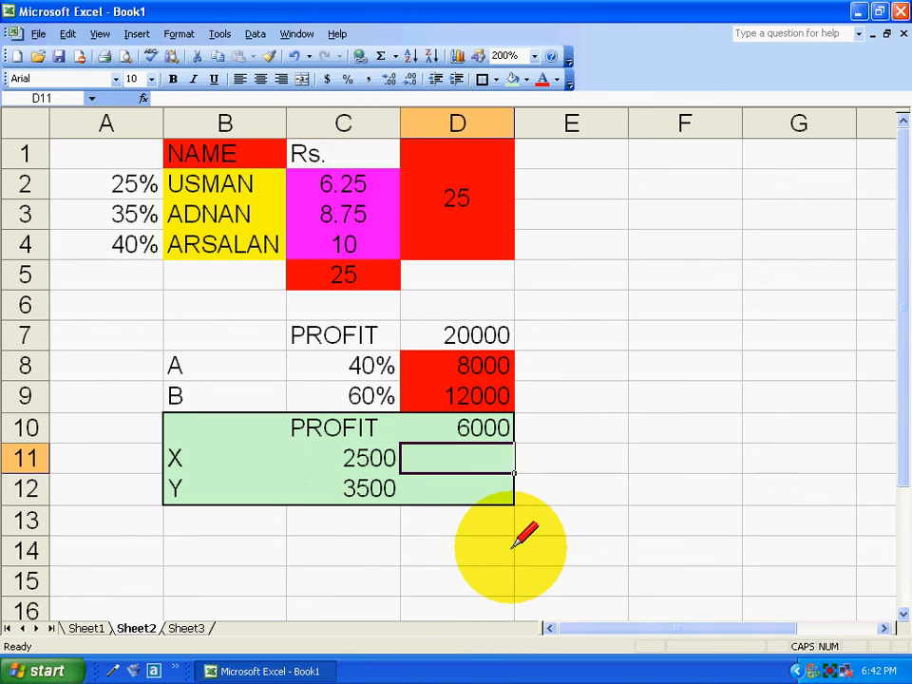
pyautogui.write('%')
pyautogui.press('Return')
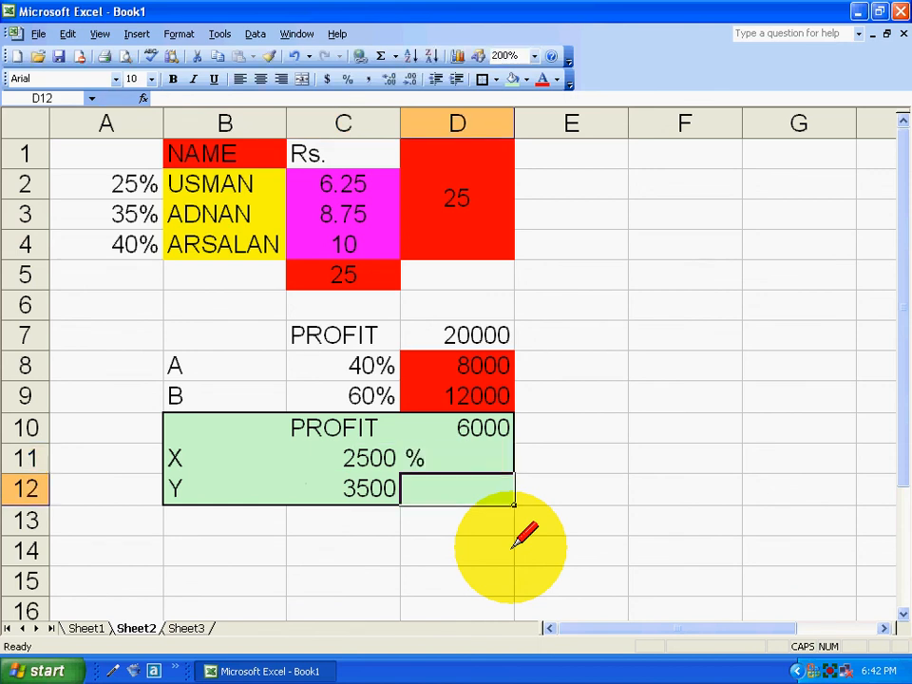
# - Enter a % sign in cell D12, beside Y's amount
pyautogui.write('%')
pyautogui.press('Return')
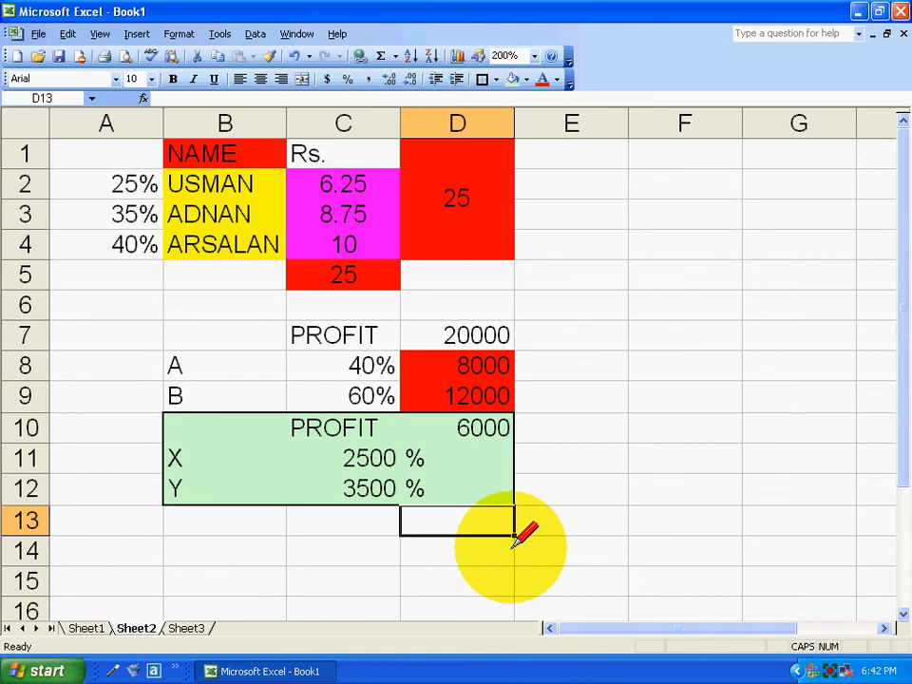
# - Review A's and B's percentages and amount formulas in rows 8 and 9, and compare them with X's and Y's amounts below
pyautogui.press('Up')
pyautogui.press('Up')
pyautogui.press('Up')
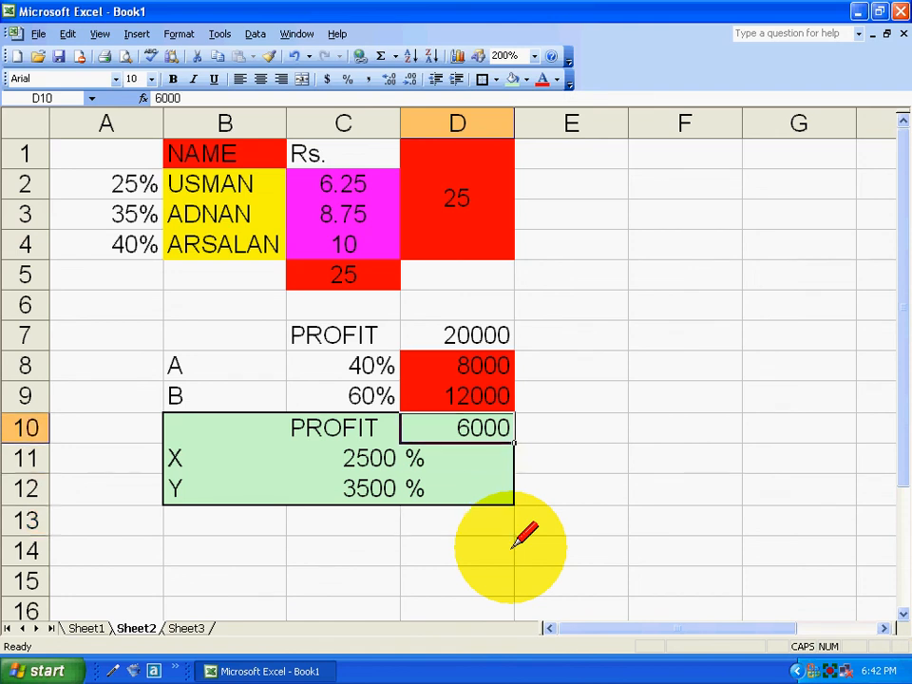
pyautogui.press('Left')
pyautogui.press('Up')
pyautogui.press('Up')
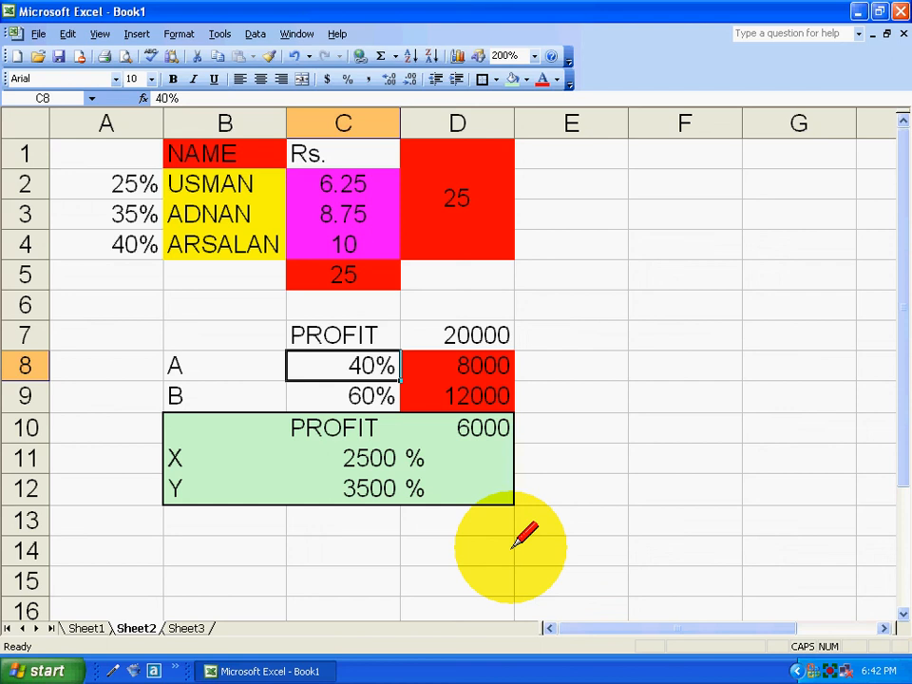
pyautogui.press('Right')
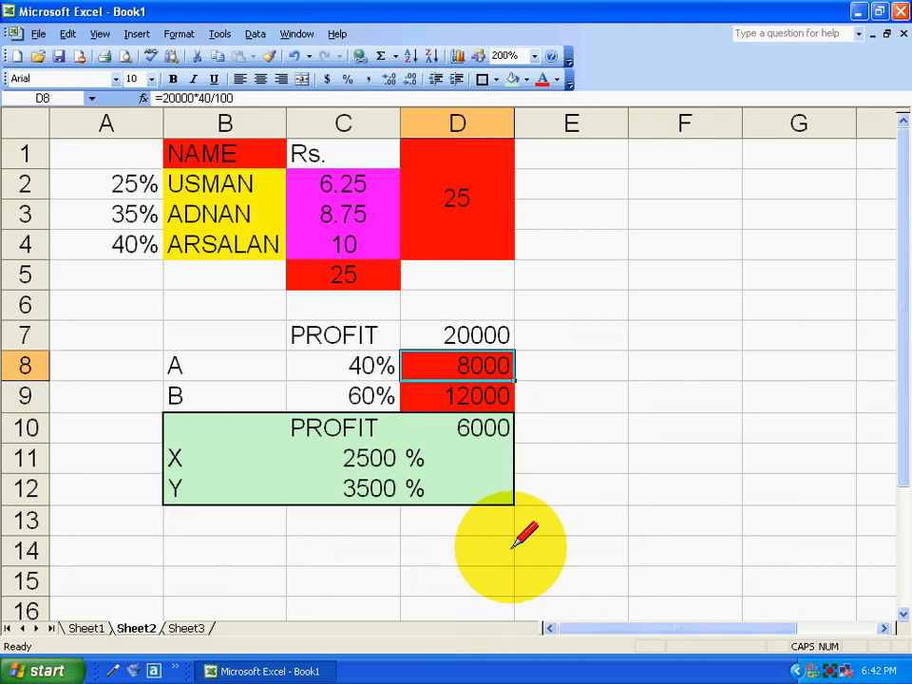
pyautogui.press('Down')
pyautogui.press('Down')
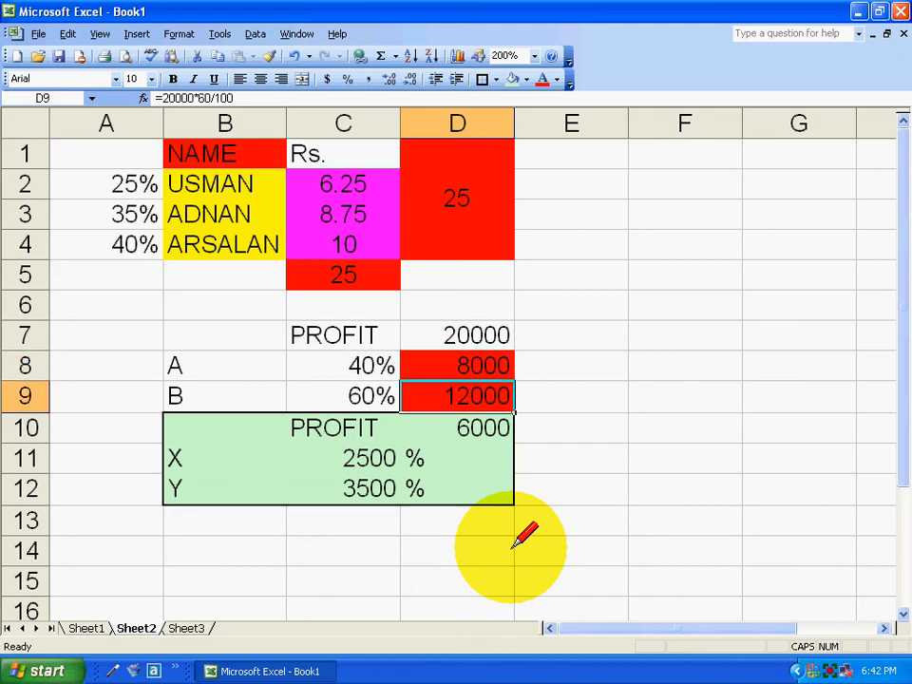
pyautogui.press('Left')
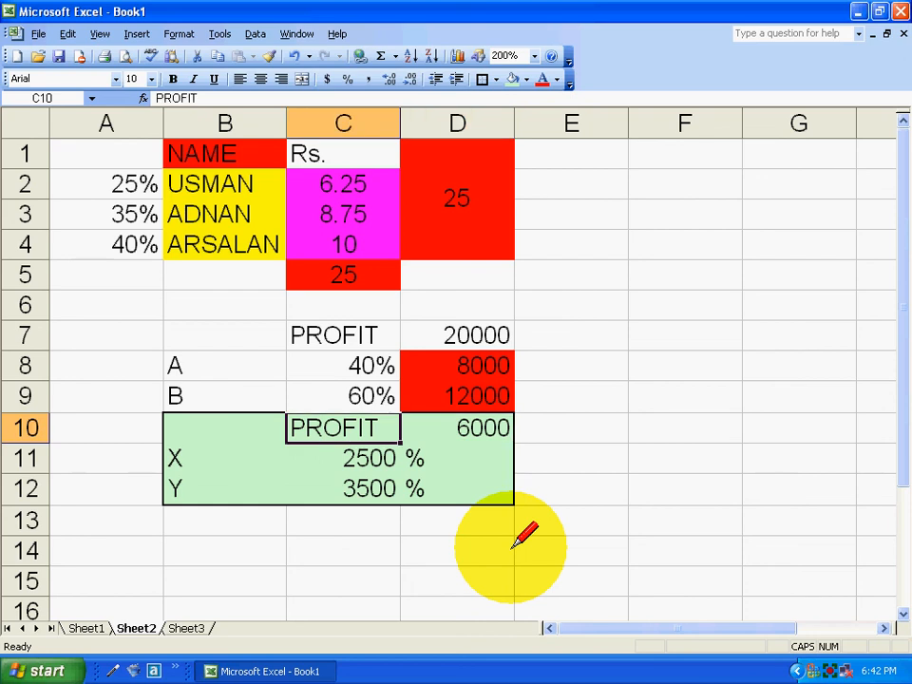
pyautogui.press('Down')
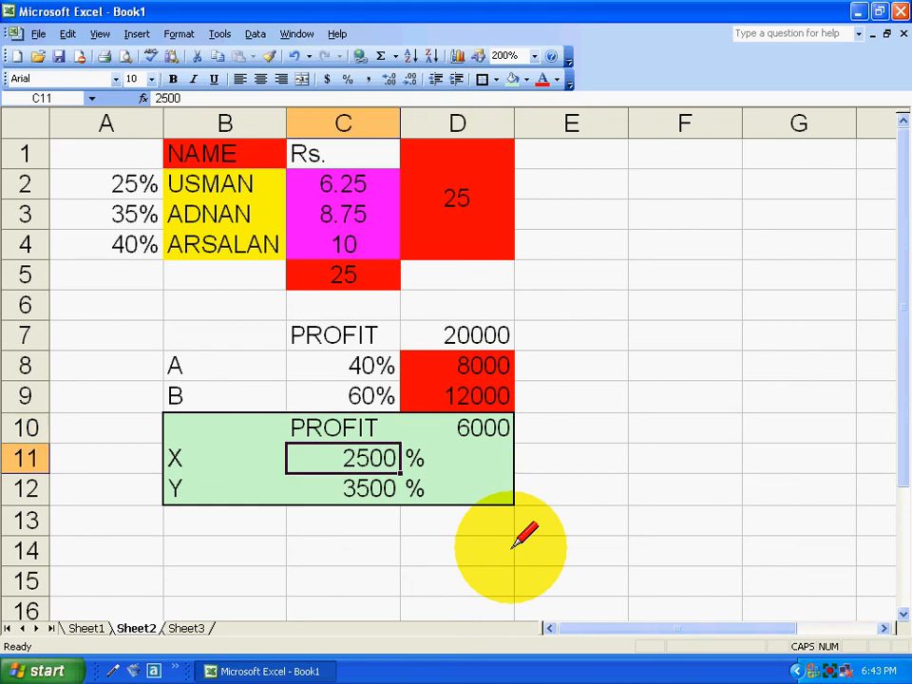
pyautogui.press('Down')
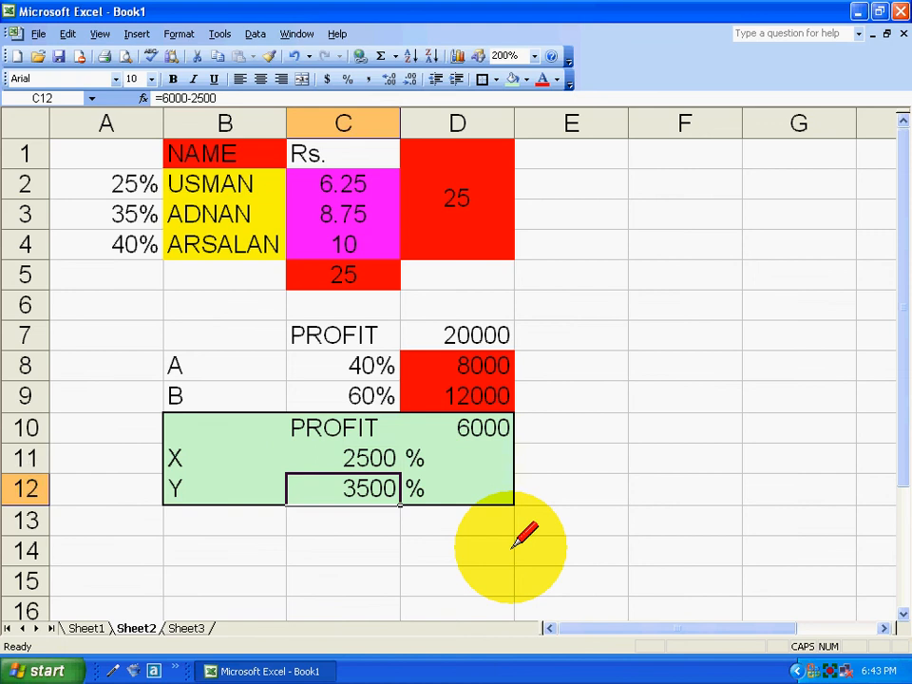
pyautogui.press('Right')
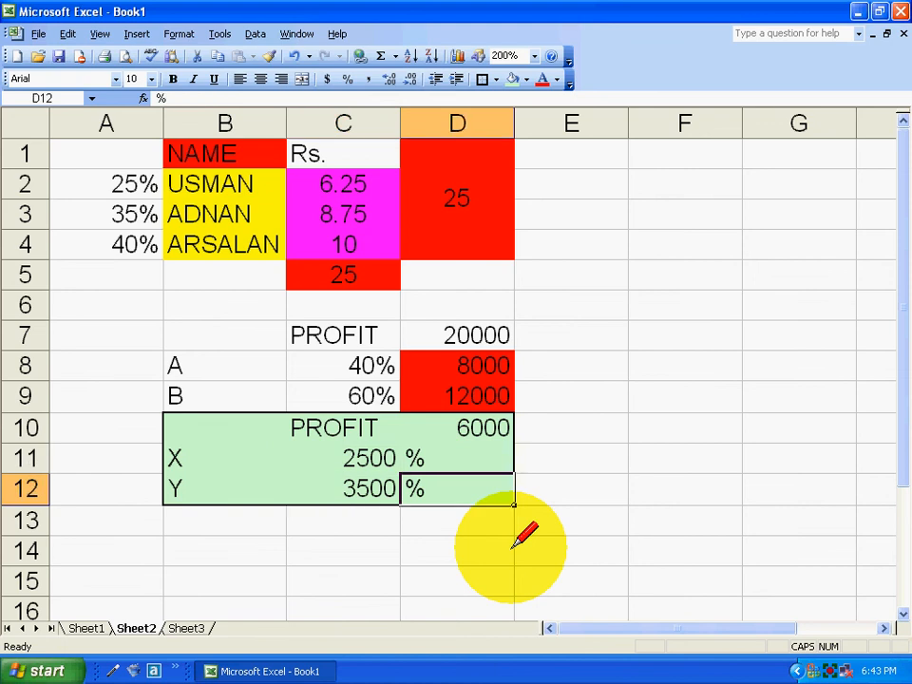
# - Fill the two % cells D11 and D12 with bright pink
pyautogui.press('Up')
pyautogui.hotkey('shift', 'Down')
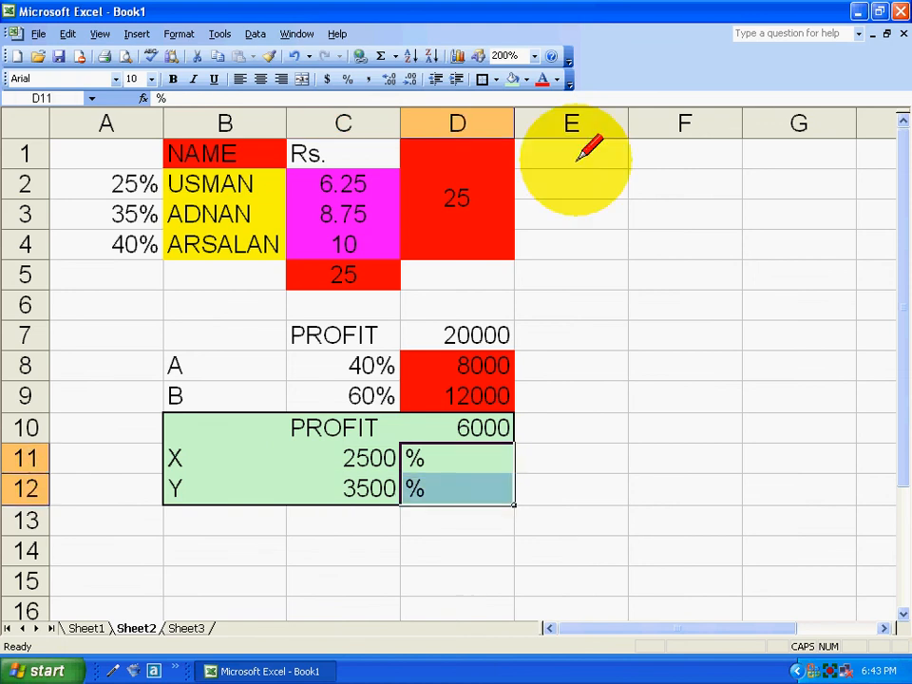
pyautogui.click(527, 79)
pyautogui.click(517, 179)
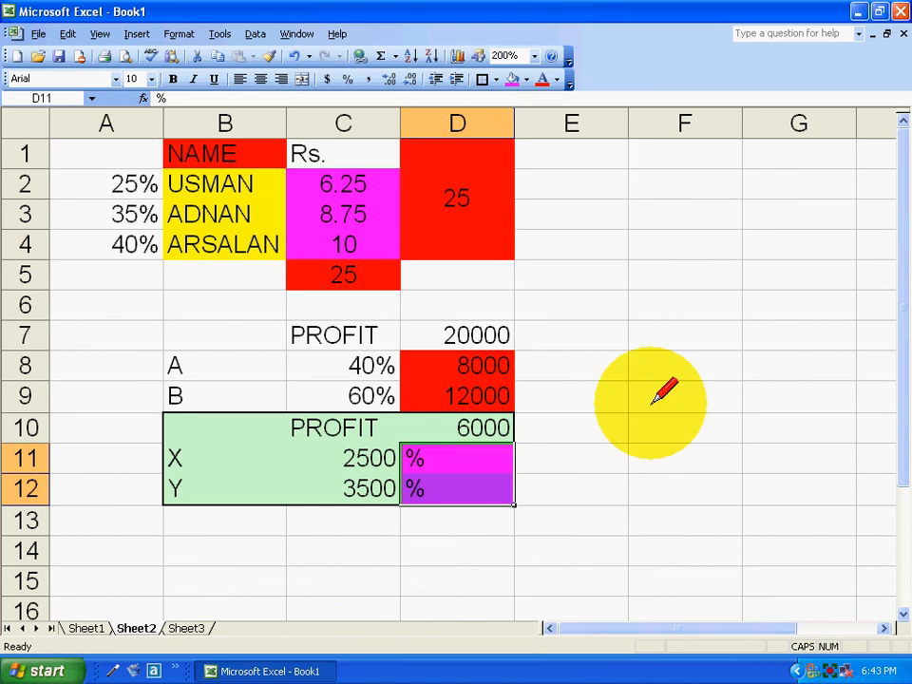
# - Calculate X's percentage of the profit in cell E11 with the formula =2500/6000*100
pyautogui.press('Left')
pyautogui.press('Up')
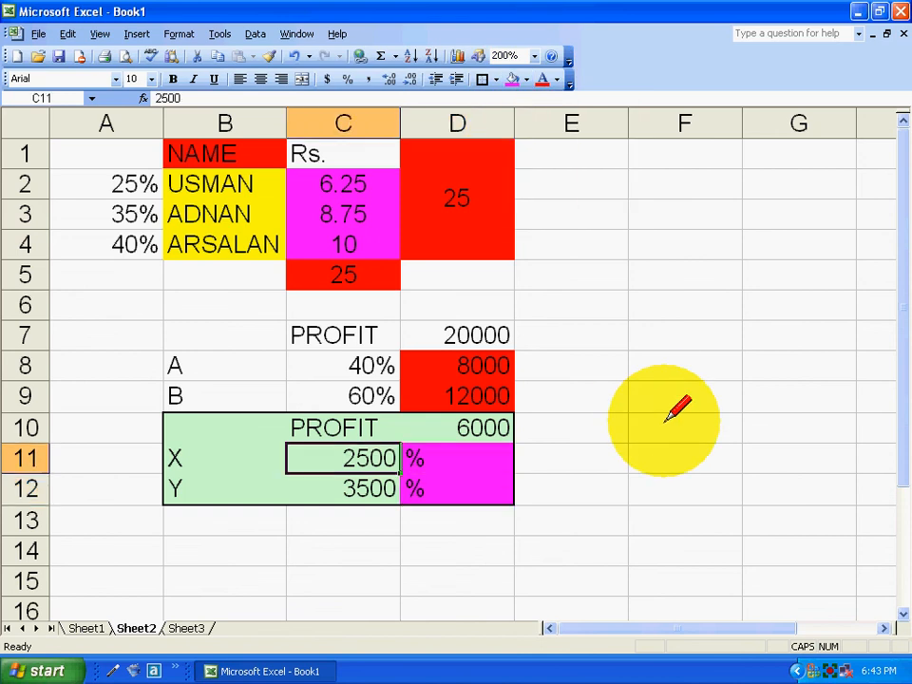
pyautogui.press('Right')
pyautogui.press('Right')
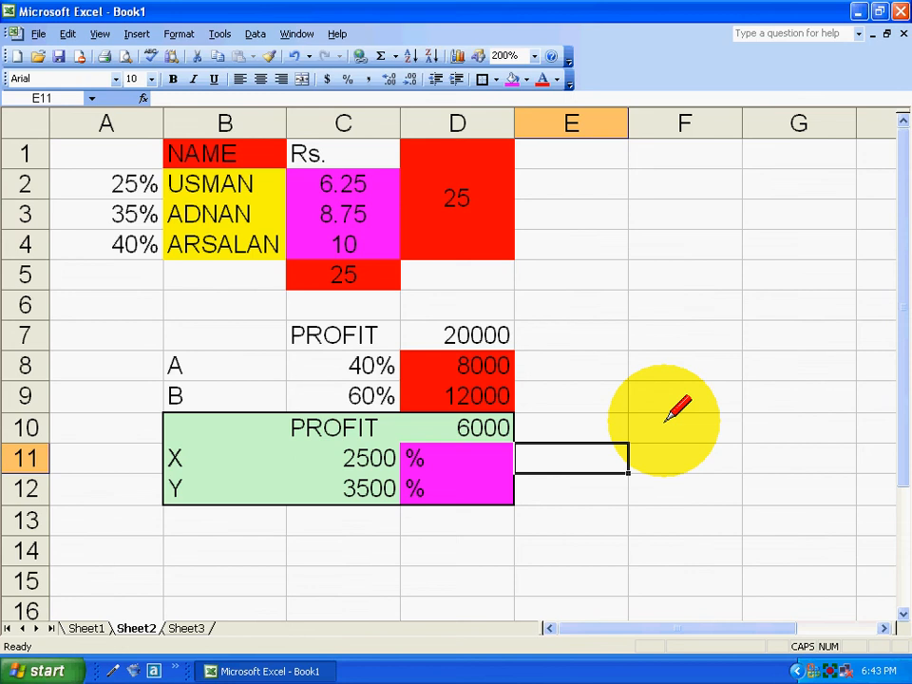
pyautogui.write('=')
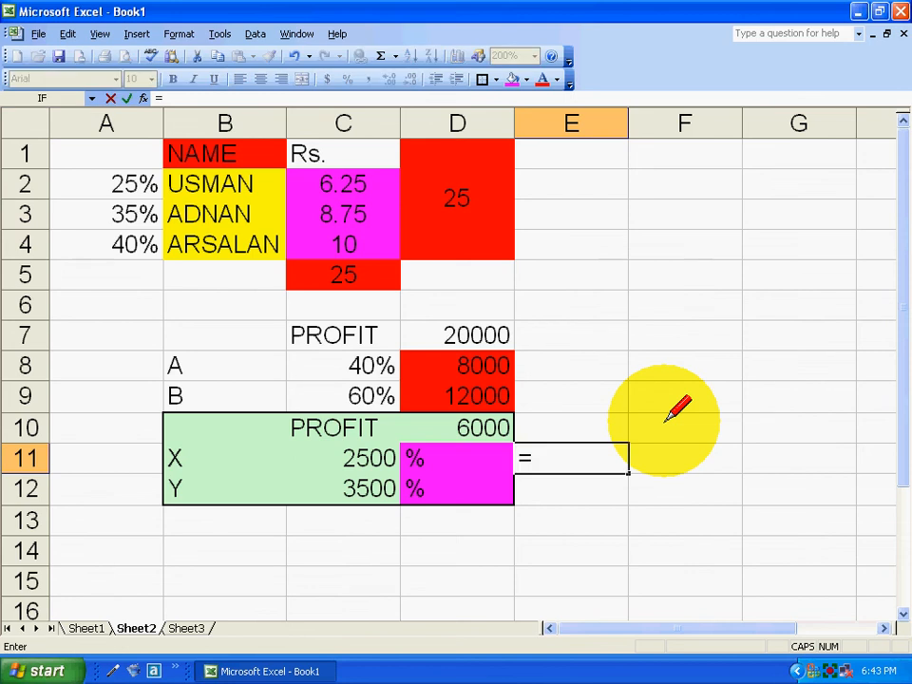
pyautogui.write('2500')
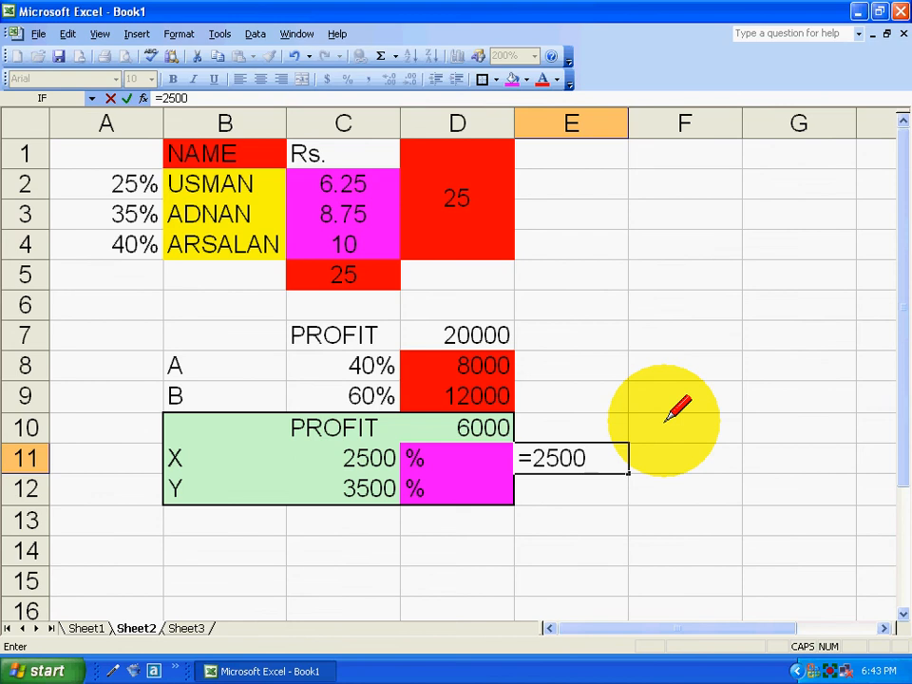
pyautogui.write('/6000')
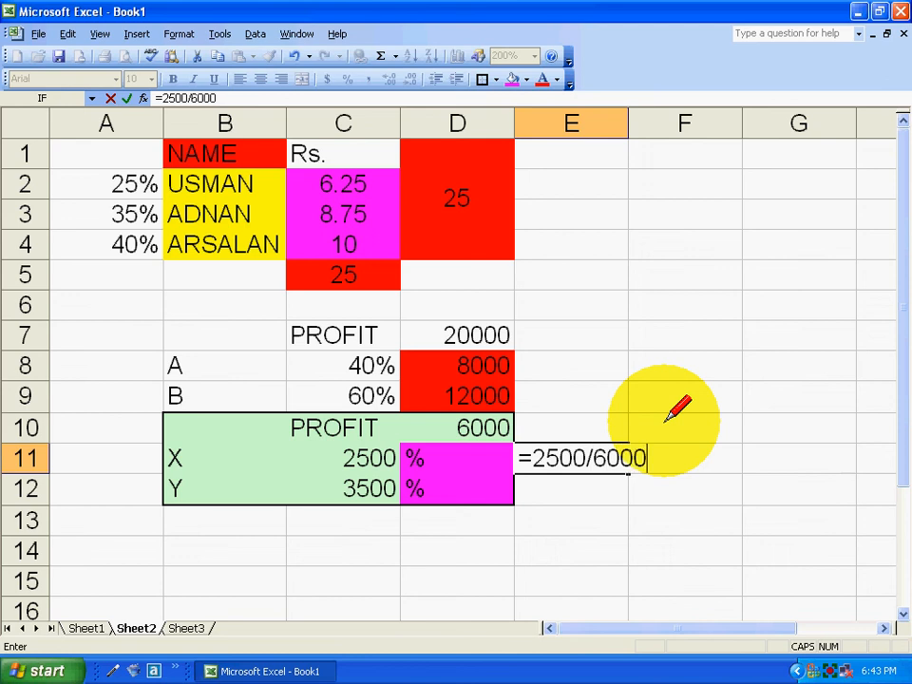
pyautogui.write('*100')
pyautogui.press('Return')
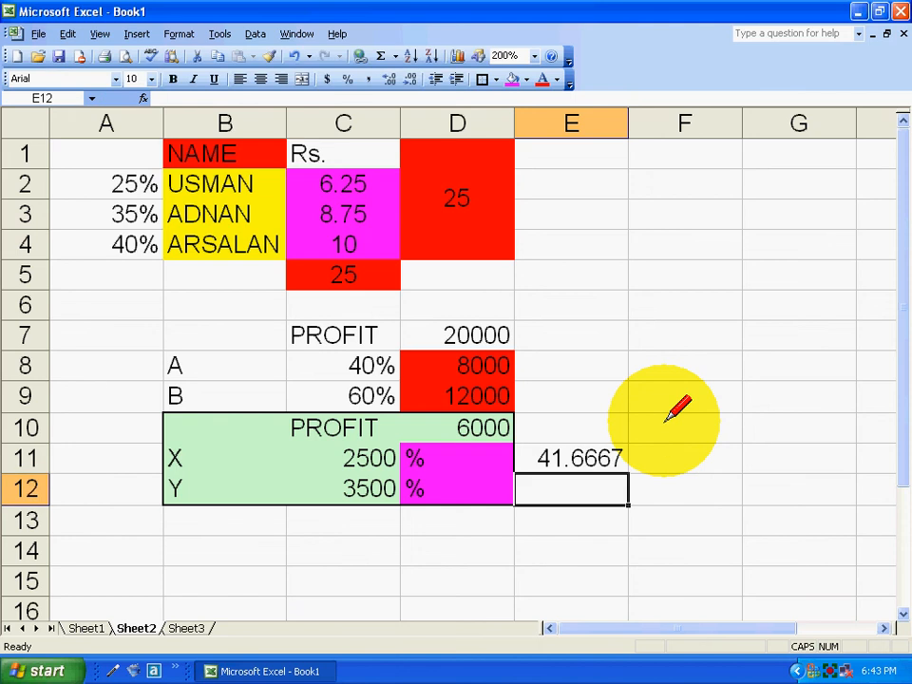
# - Enter a % sign in cell F11, beside X's calculated percentage
pyautogui.press('Up')
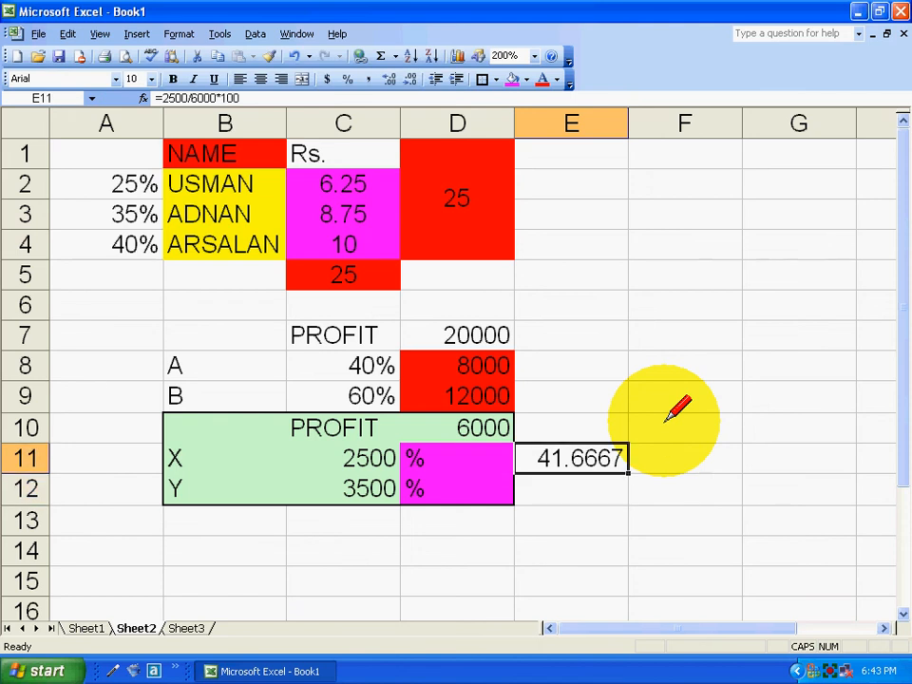
pyautogui.press('Right')
pyautogui.write('%')
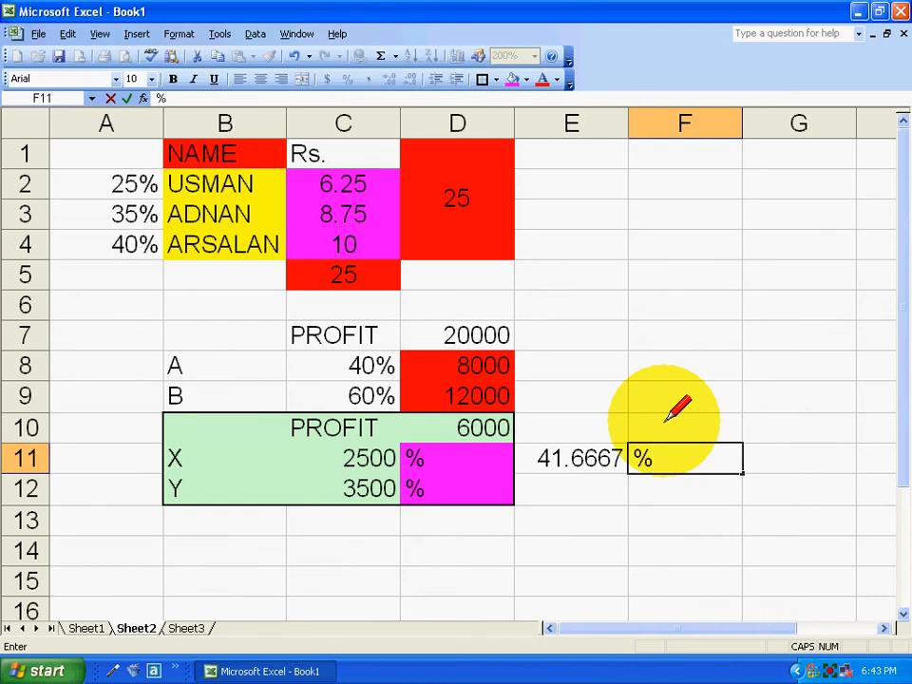
pyautogui.press('Return')
# - Fill the percentage result cells E11 to F12 with orange
pyautogui.press('Left')
pyautogui.press('Up')
pyautogui.hotkey('shift', 'Right')
pyautogui.hotkey('shift', 'Down')
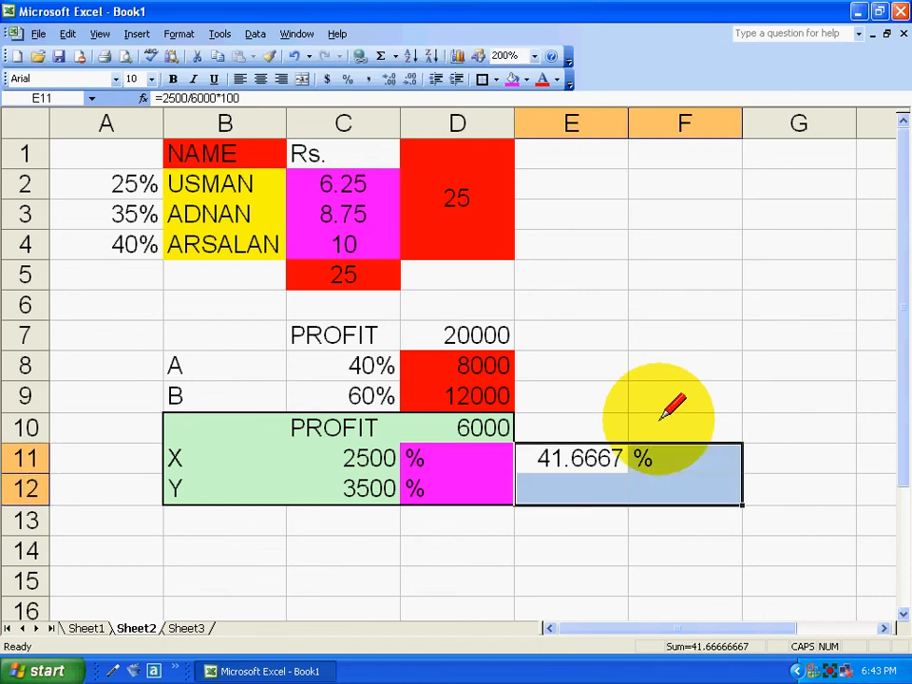
pyautogui.click(528, 80)
pyautogui.click(529, 148)
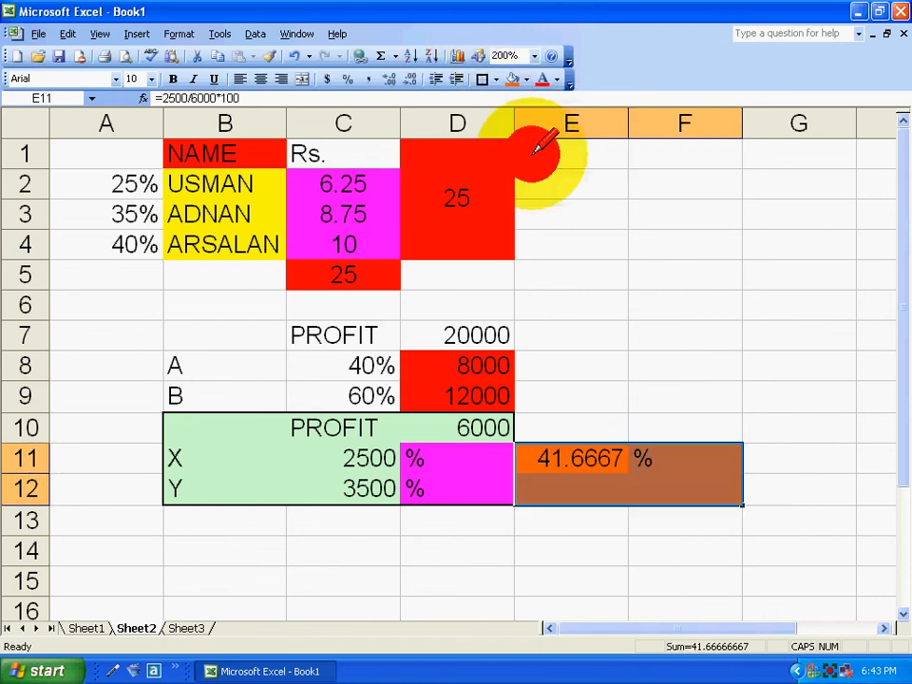
# - Calculate Y's percentage of the profit in cell E12 with the formula =3500/6000*100
pyautogui.press('Down')
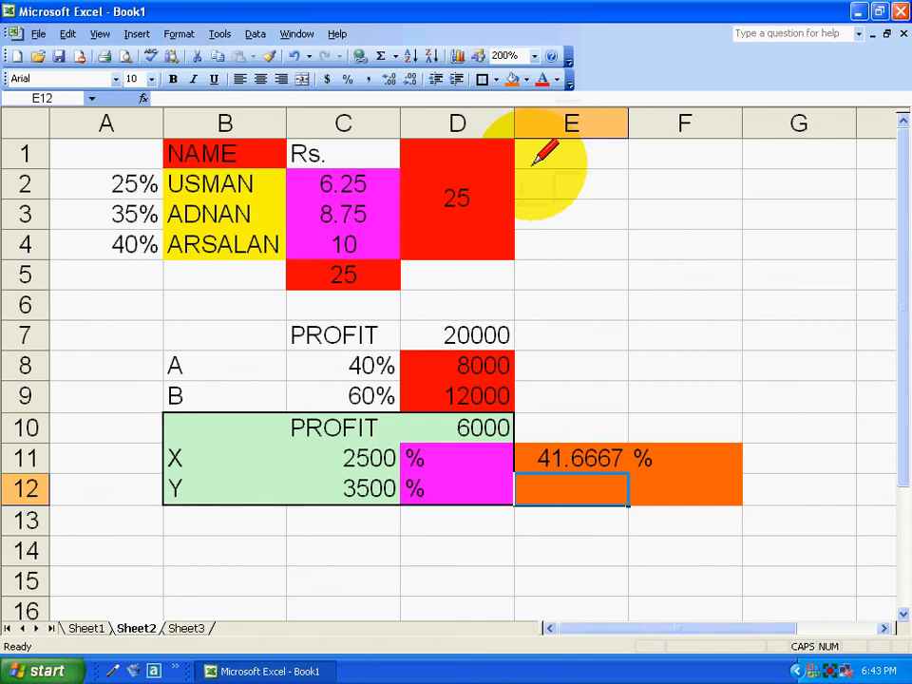
pyautogui.write('=')
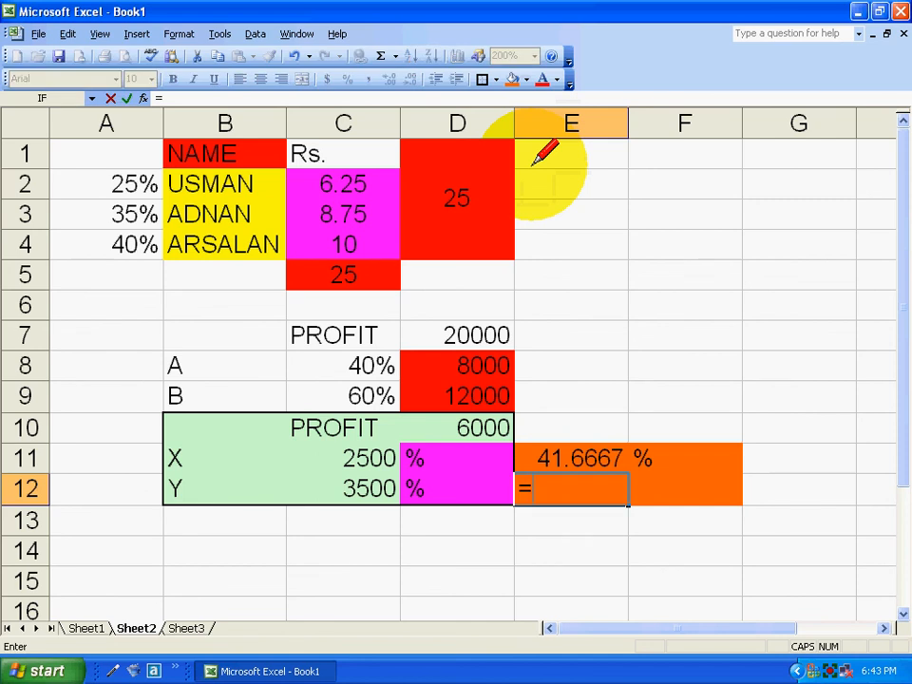
pyautogui.write('3500/')
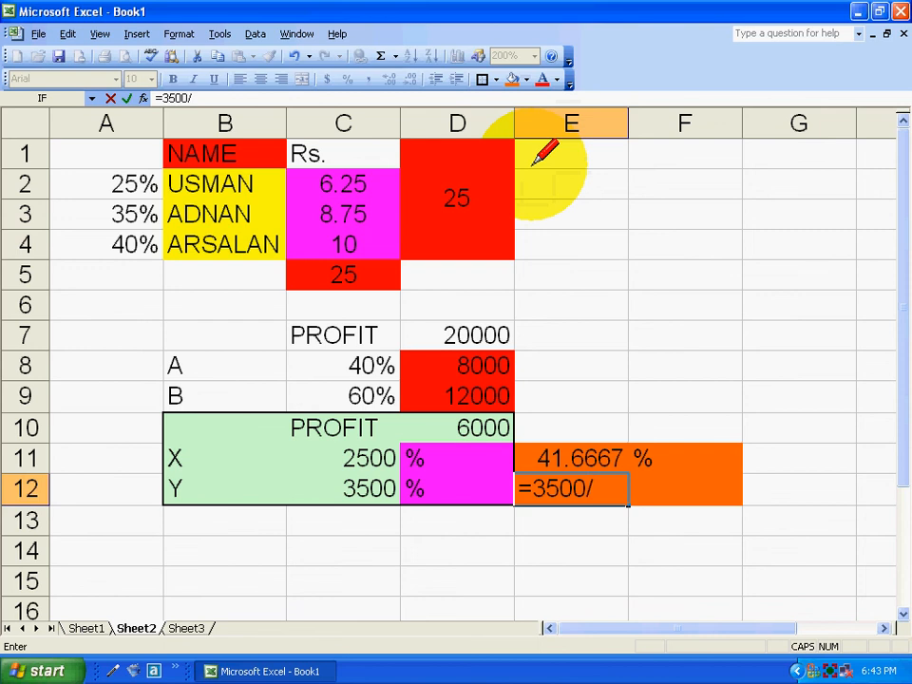
pyautogui.write('6000*')
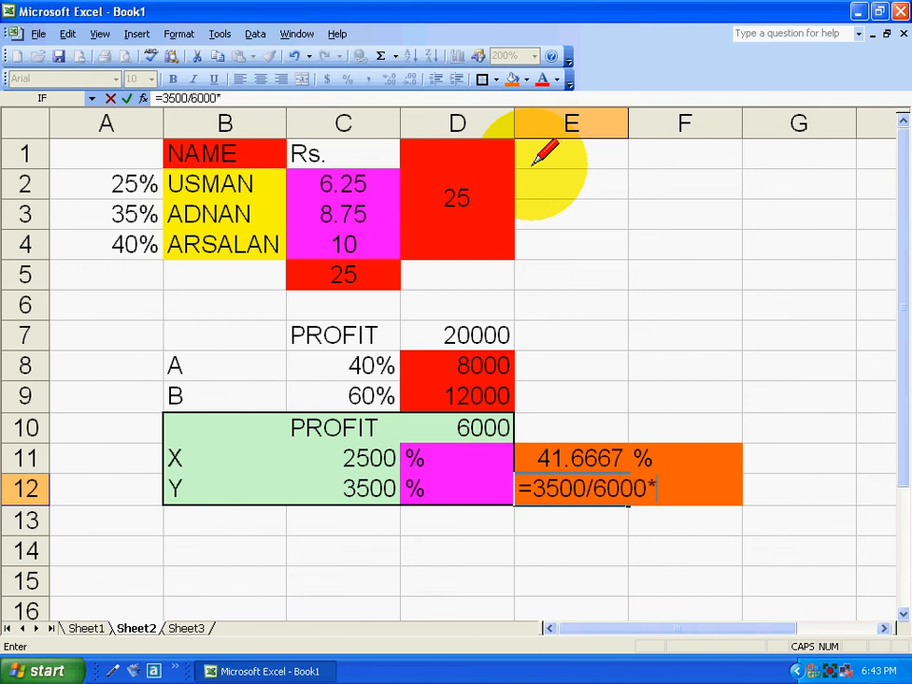
pyautogui.write('100')
pyautogui.press('Return')
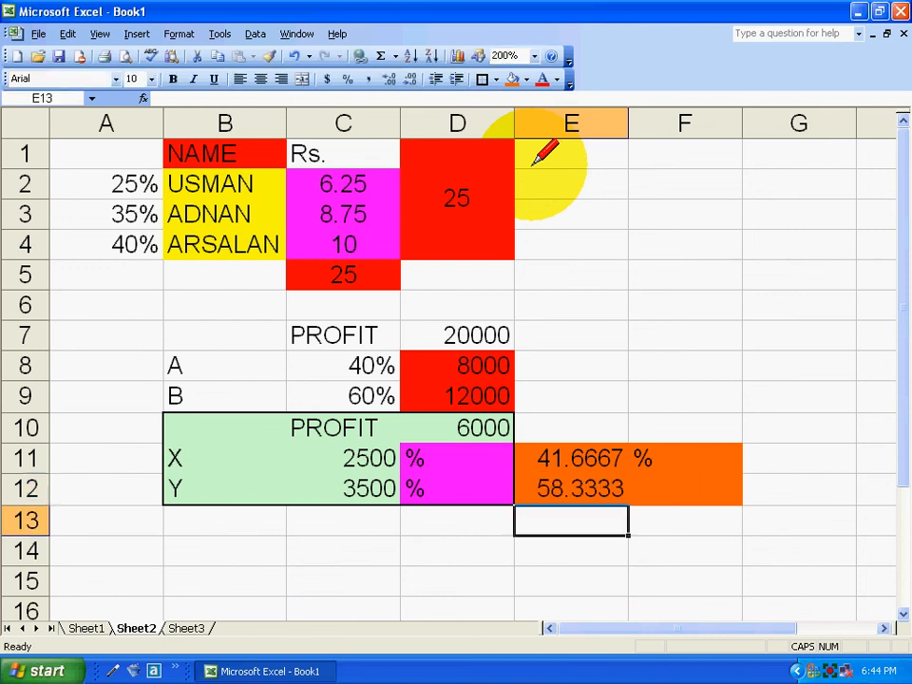
# - Enter a % sign in cell F12, beside Y's calculated percentage
pyautogui.press('Up')
pyautogui.press('Right')
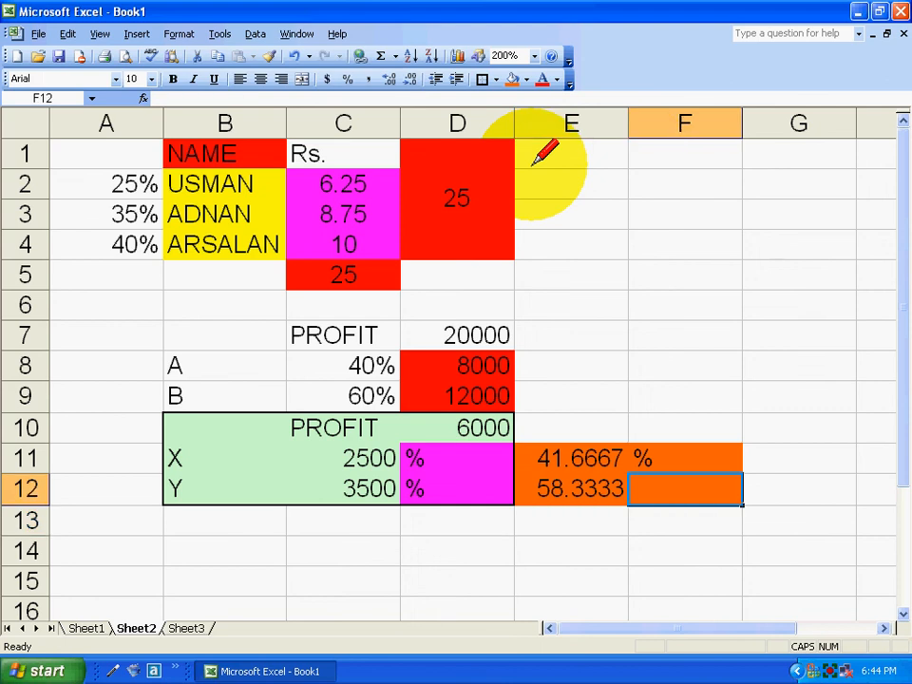
pyautogui.write('%')
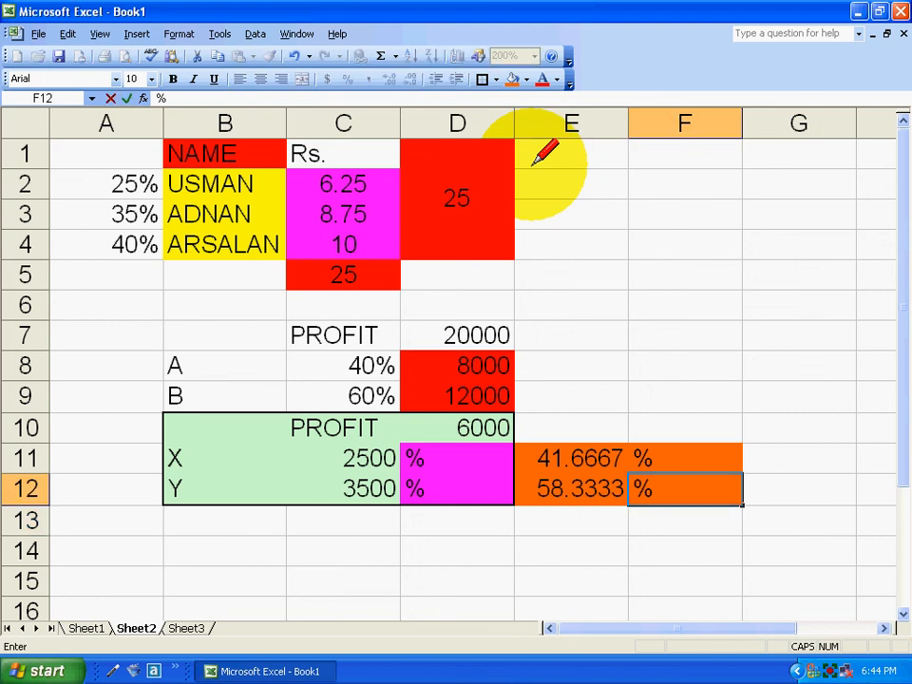
pyautogui.press('Up')
pyautogui.press('Left')
pyautogui.press('Down')
pyautogui.press('Up')
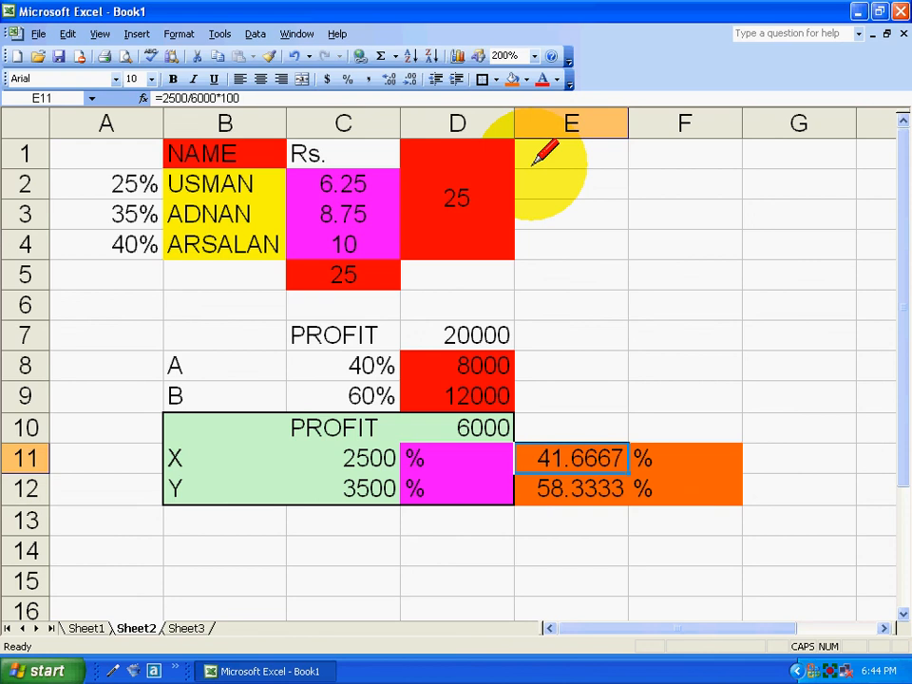
pyautogui.press('Down')
pyautogui.press('Down')
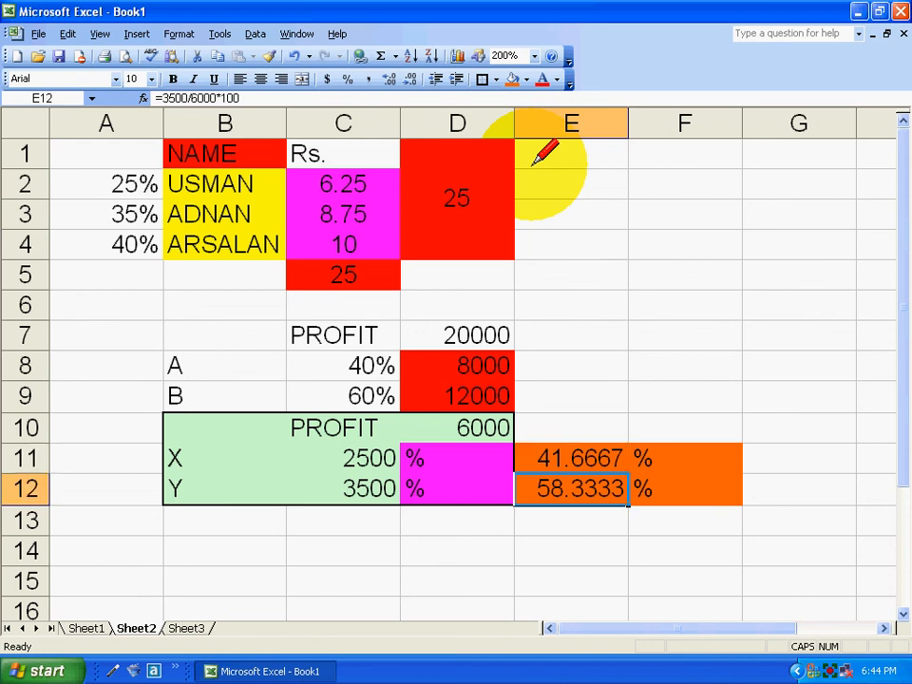
pyautogui.press('Up')
pyautogui.press('Up')
pyautogui.hotkey('shift', 'Down')
pyautogui.hotkey('shift', 'Down')
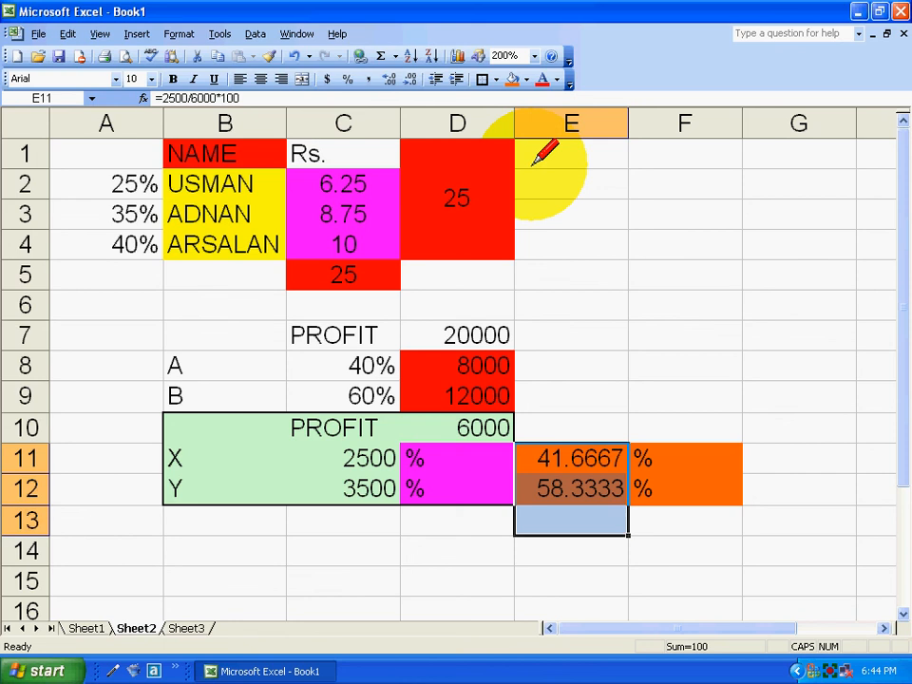
pyautogui.hotkey('alt', '-')
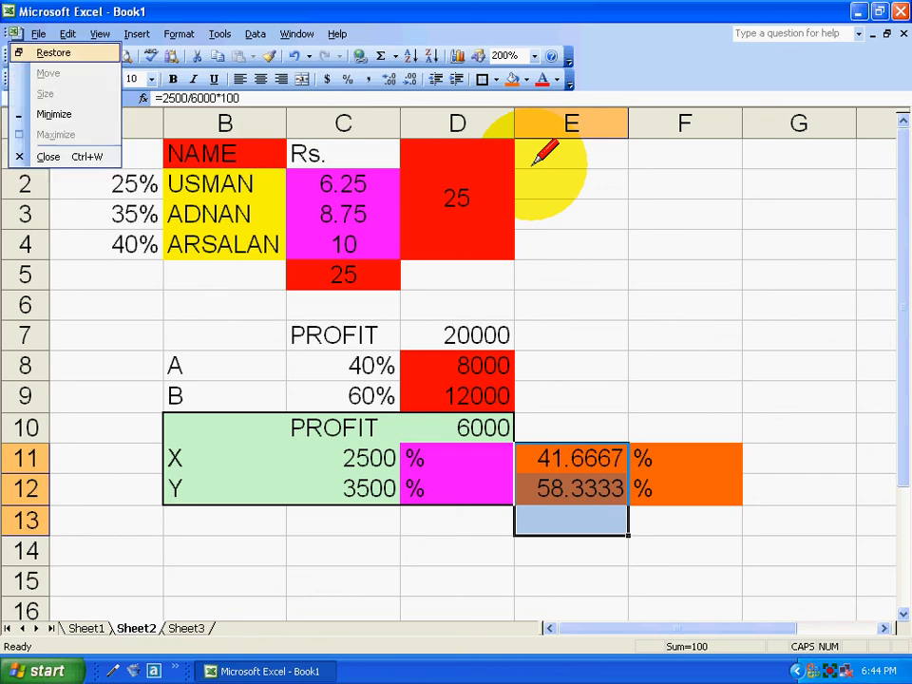
# - Total X's and Y's percentages in cell E13 with the formula =SUM(E11:E12)
pyautogui.click(584, 513)
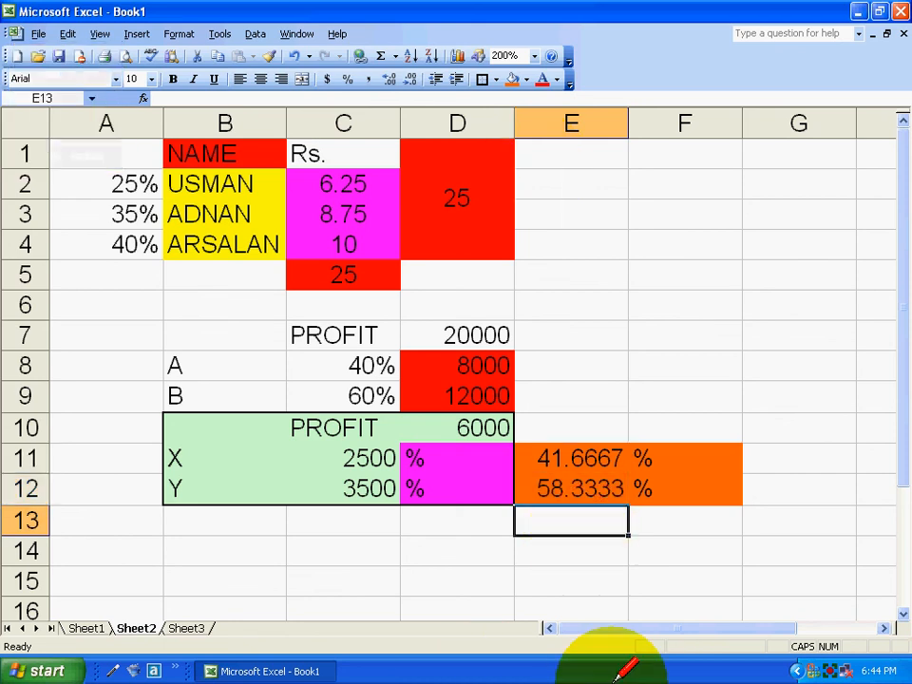
pyautogui.write('=SUM')
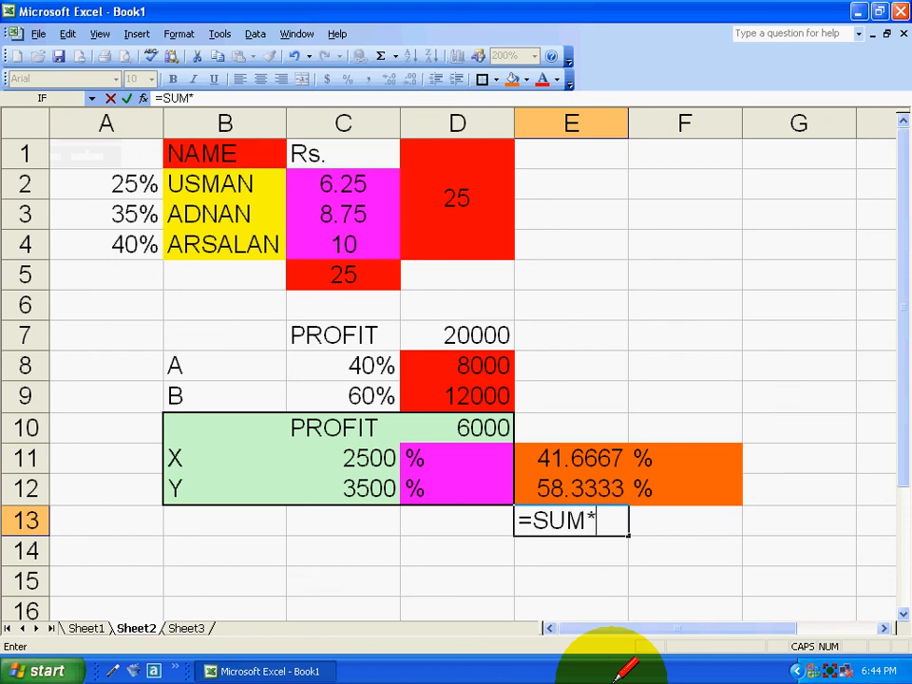
pyautogui.write('(')
pyautogui.press('Up')
pyautogui.press('Up')
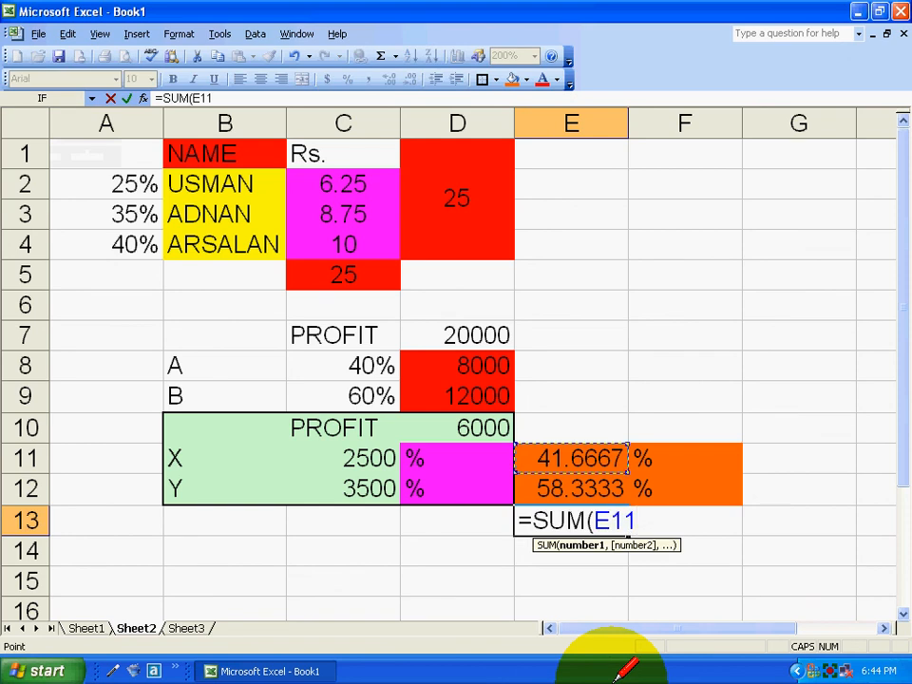
pyautogui.press('F8')
pyautogui.press('Down')
pyautogui.write(')')
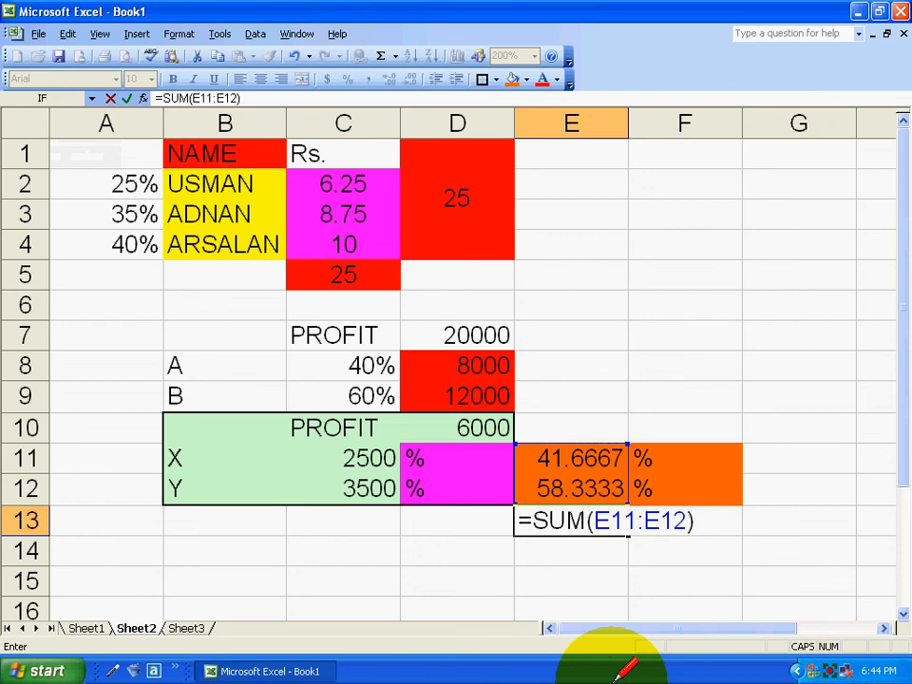
pyautogui.press('Return')
# - Center the percentage total in cell E13 and fill the cell with green
pyautogui.press('Up')
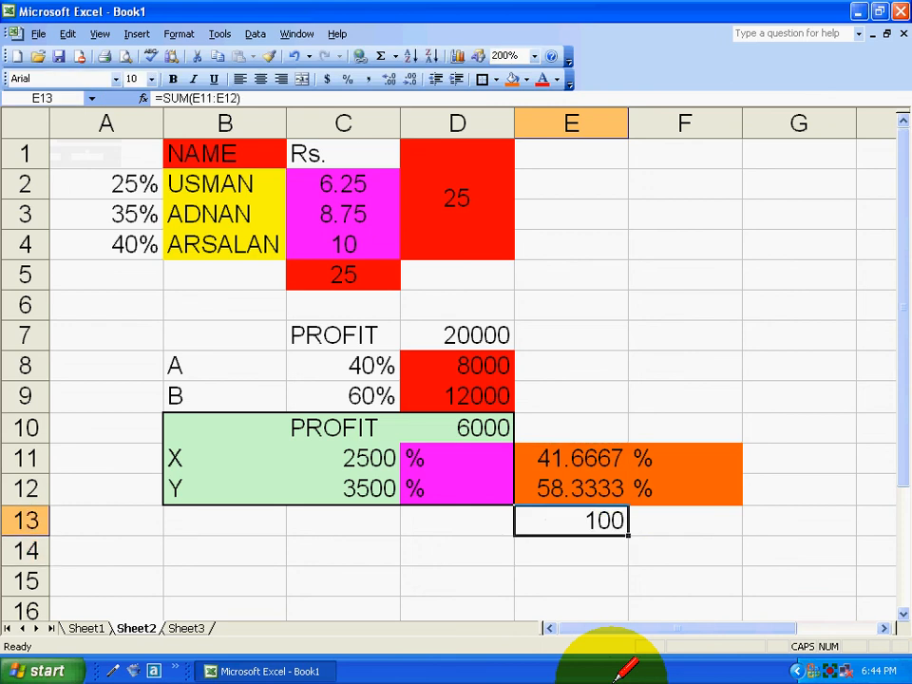
pyautogui.click(260, 79)
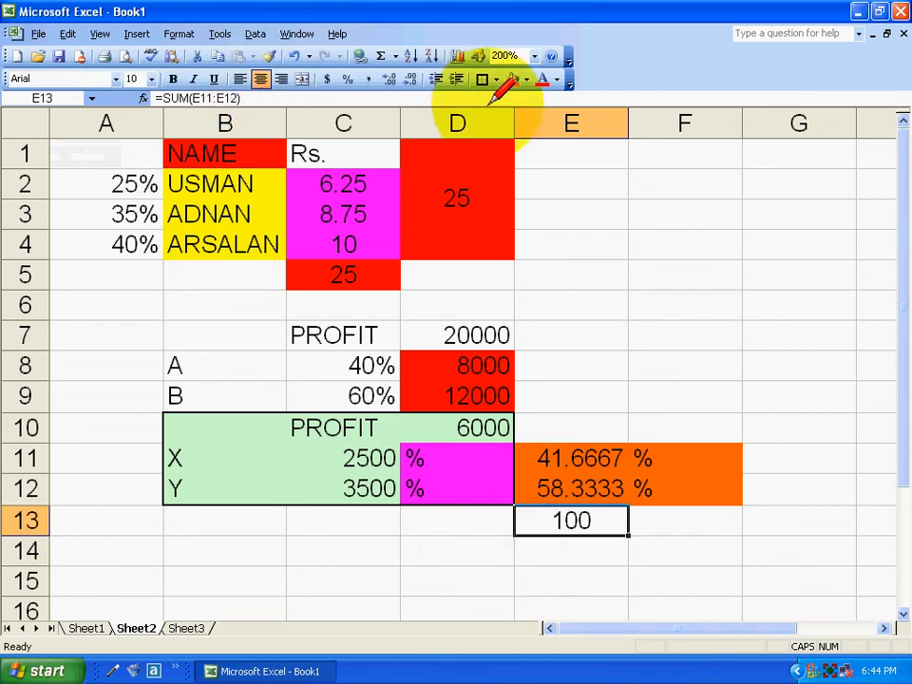
pyautogui.click(525, 79)
pyautogui.click(560, 177)
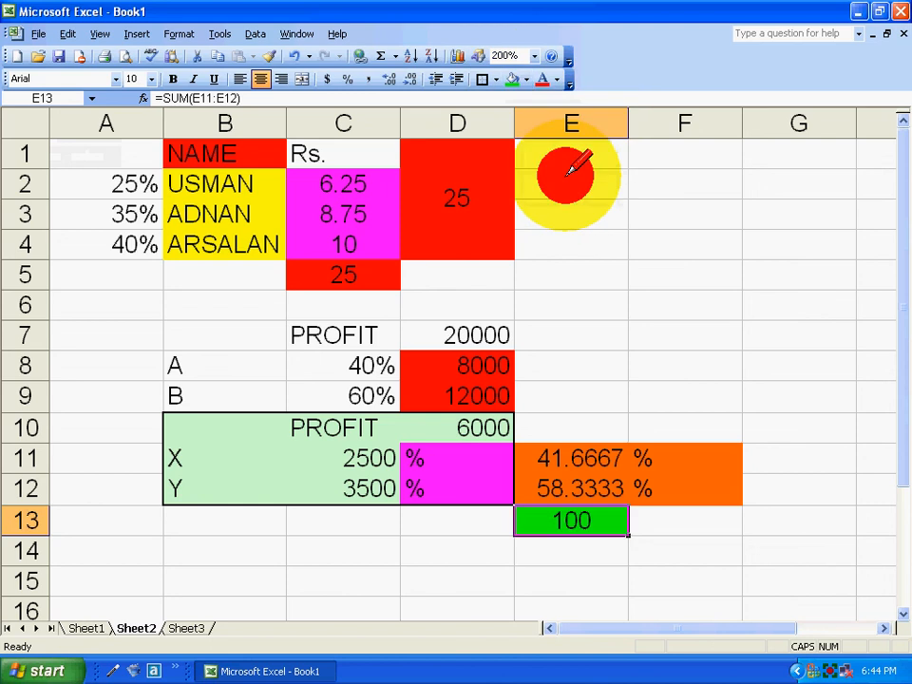
pyautogui.click(584, 462)
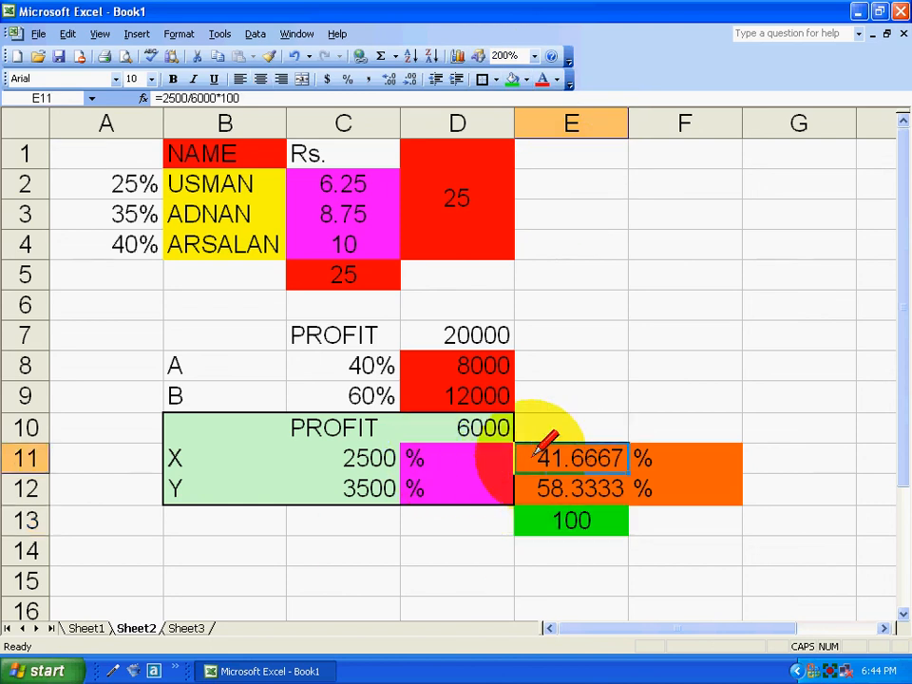
pyautogui.click(490, 418)
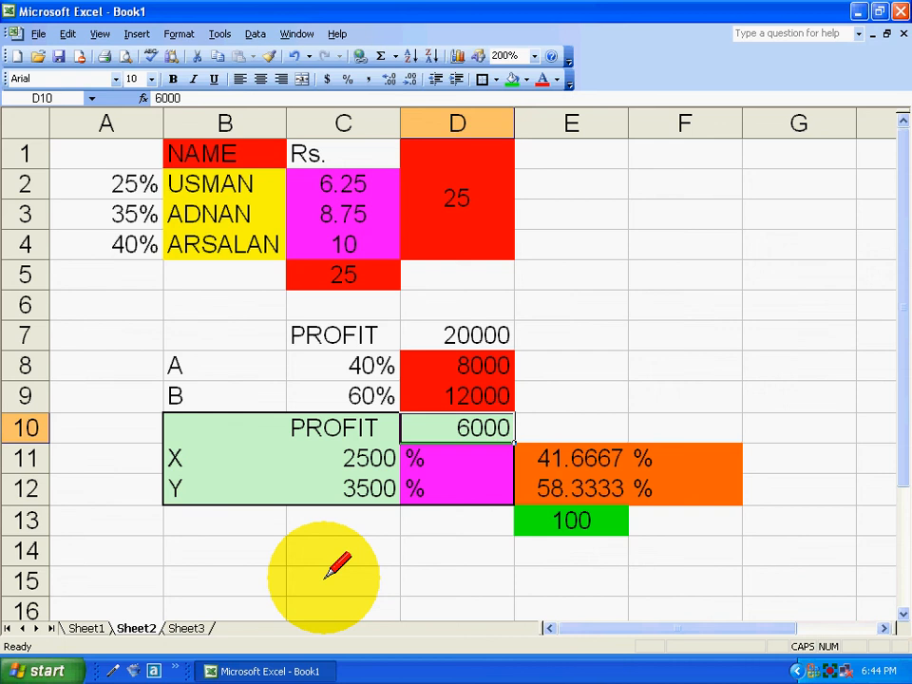
pyautogui.click(233, 555)
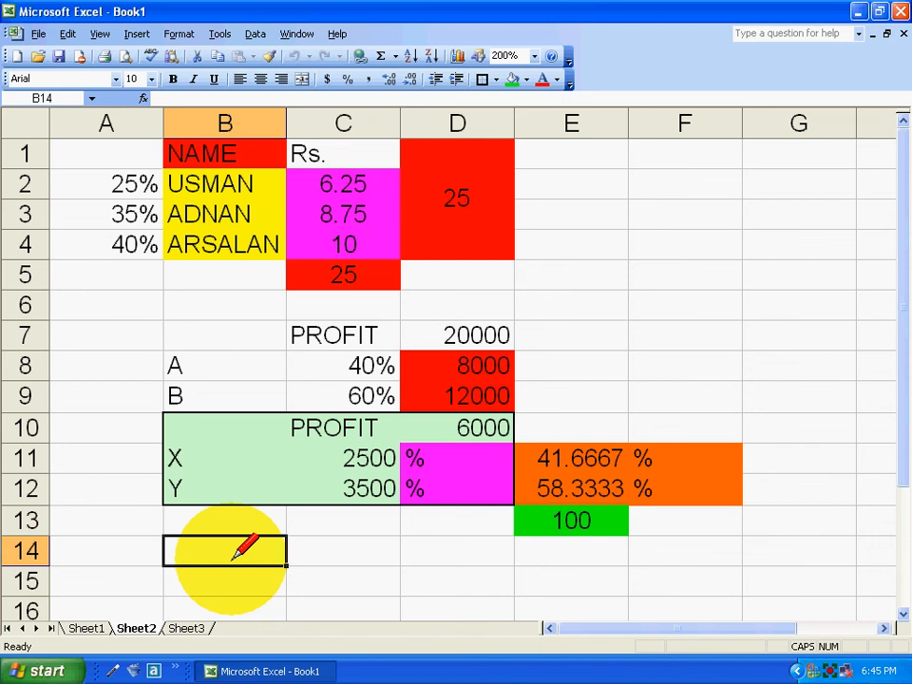
# - Enter the label COTTON in cell I3, in the empty area beyond the profit calculations
pyautogui.press('Right')
pyautogui.press('Right')
pyautogui.press('Right')
pyautogui.press('Right')
pyautogui.press('Right')
pyautogui.press('Right')
pyautogui.press('Right')
pyautogui.press('Right')
pyautogui.press('Right')
pyautogui.press('Right')
pyautogui.press('Right')
pyautogui.press('Right')
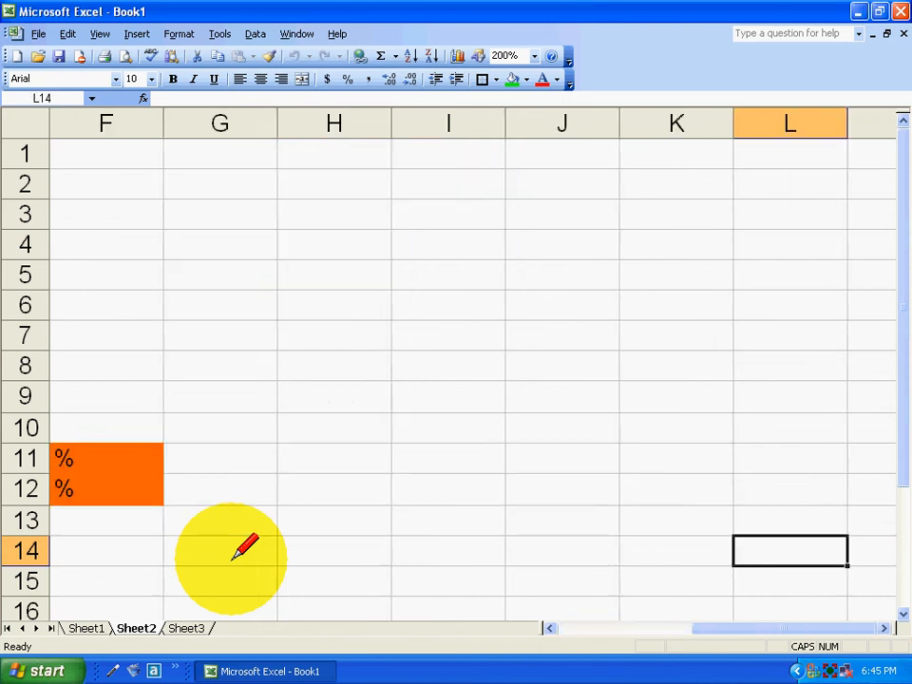
pyautogui.press('Left')
pyautogui.press('Up')
pyautogui.press('Left')
pyautogui.press('Up')
pyautogui.press('Up')
pyautogui.press('Left')
pyautogui.press('Left')
pyautogui.press('Left')
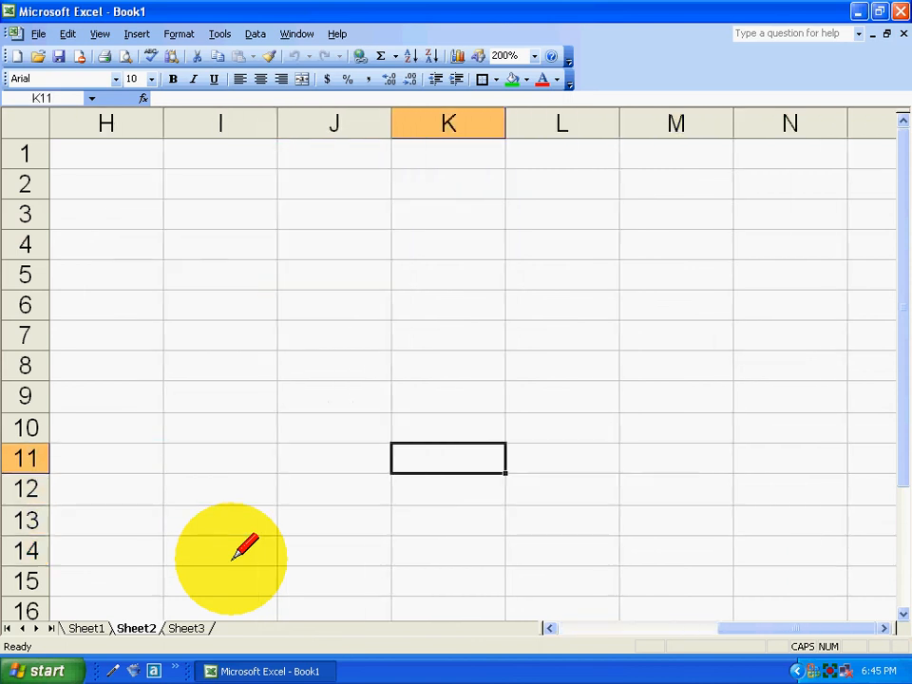
pyautogui.press('Up')
pyautogui.press('Up')
pyautogui.press('Up')
pyautogui.press('Up')
pyautogui.press('Up')
pyautogui.press('Up')
pyautogui.press('Up')
pyautogui.press('Up')
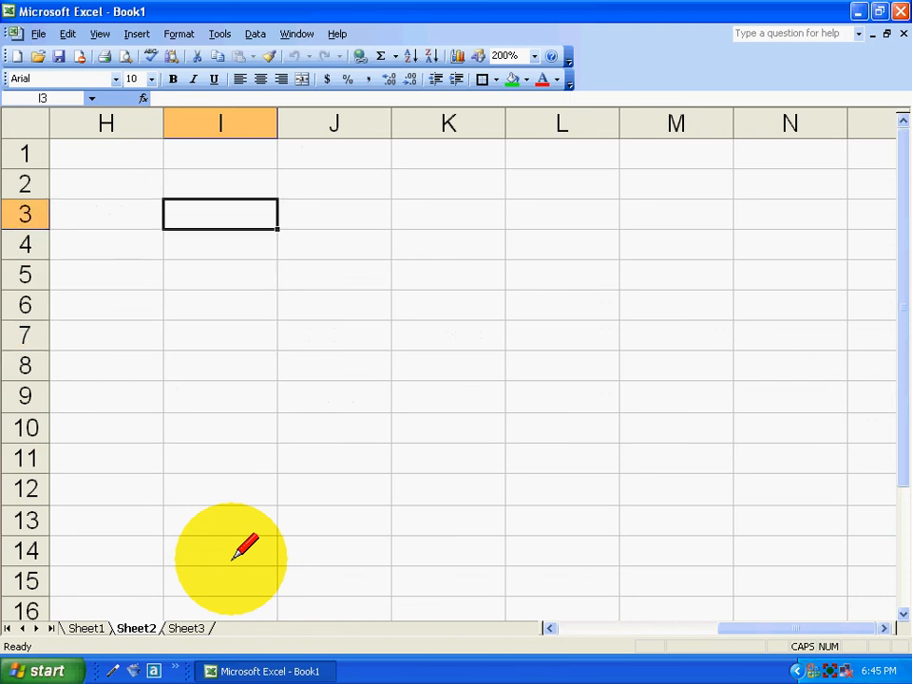
pyautogui.write('COTTON')
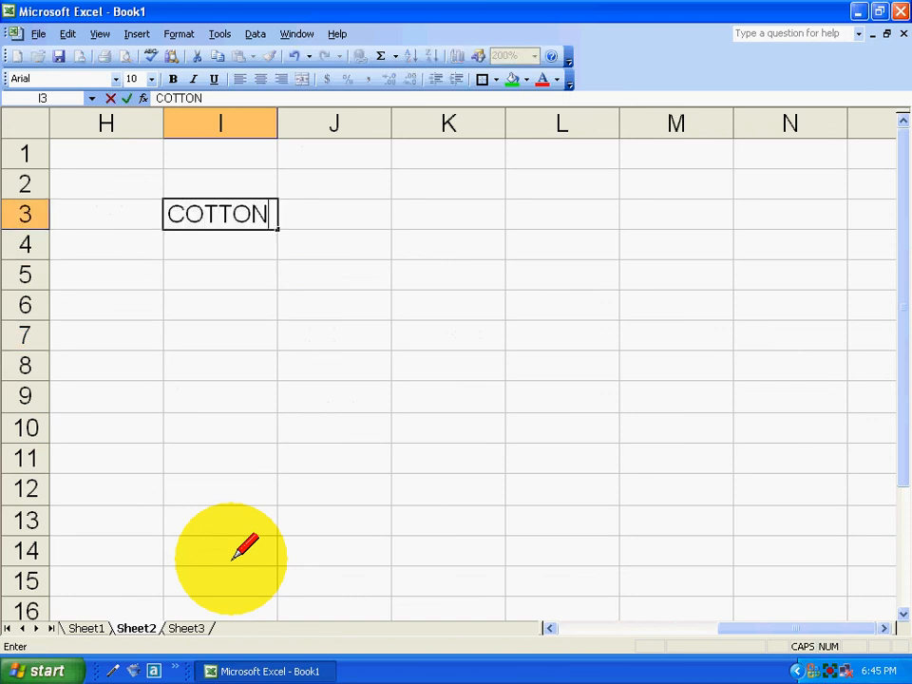
pyautogui.press('Right')
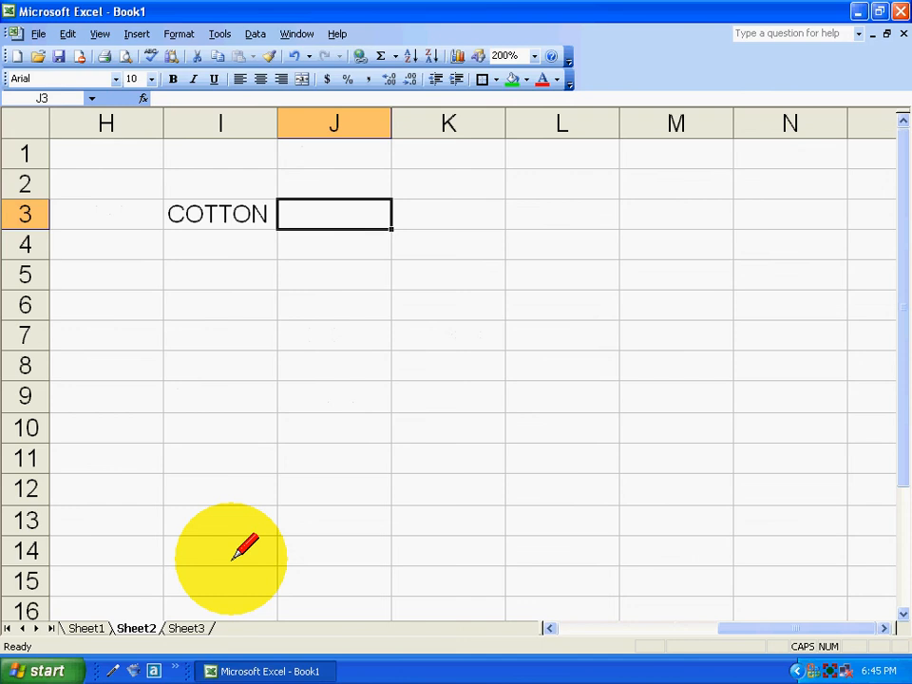
# - Enter the cotton weight 450 KG in cell J3, beside the COTTON label
pyautogui.write('450 K')
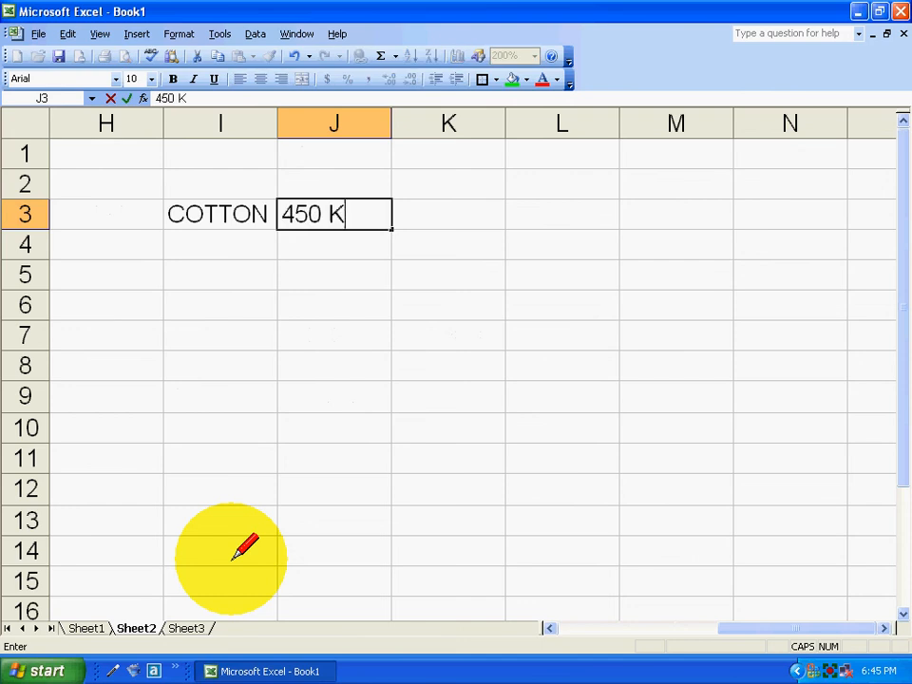
pyautogui.write('G')
pyautogui.press('Return')
pyautogui.press('Left')
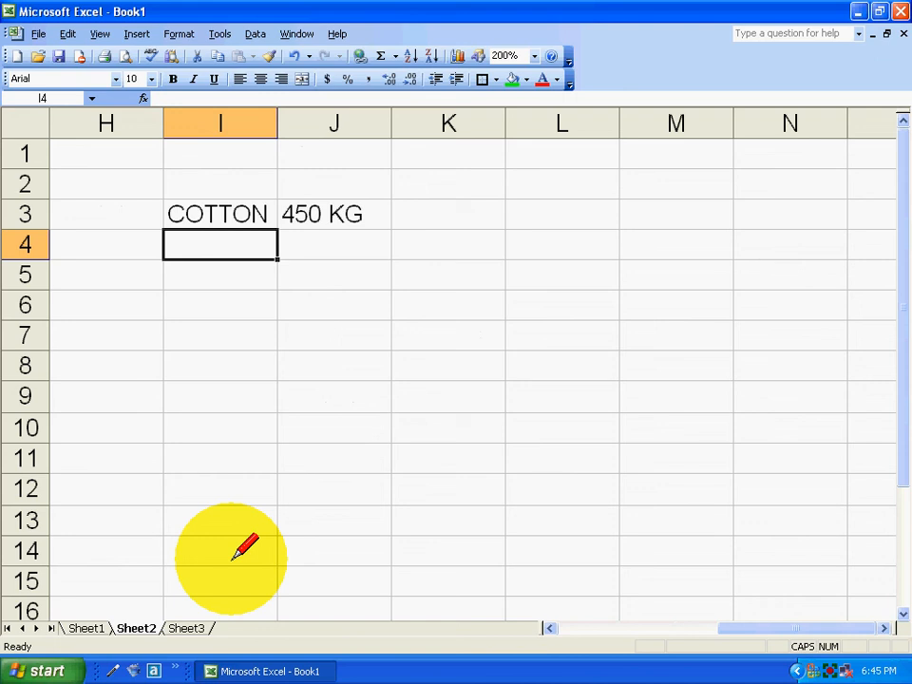
# - Enter the label AFTER WATER in cell I4 and autofit column I to the text
pyautogui.press('Left')
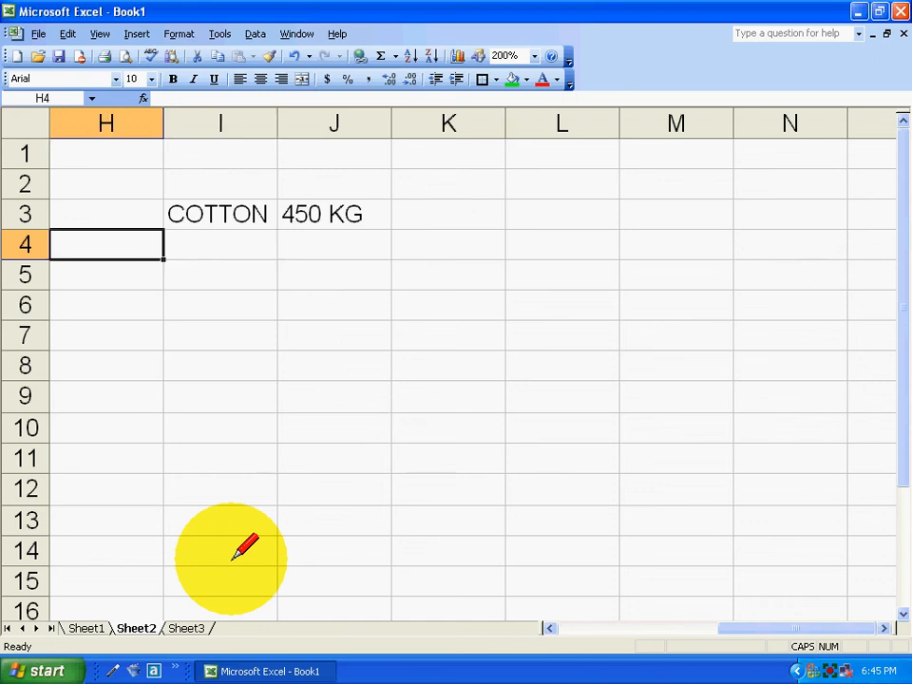
pyautogui.press('Right')
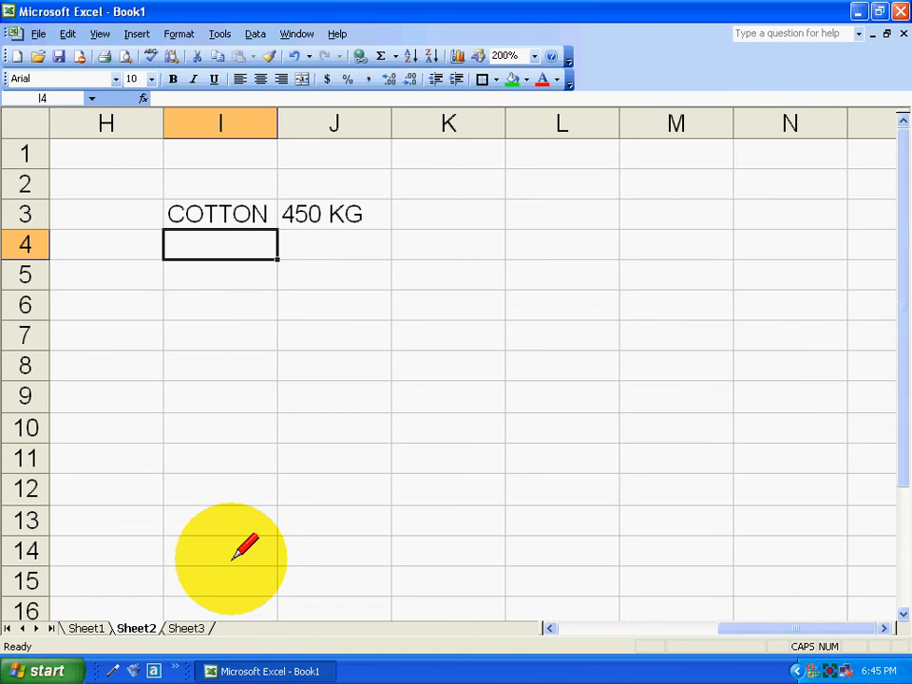
pyautogui.press('Up')
pyautogui.press('Right')
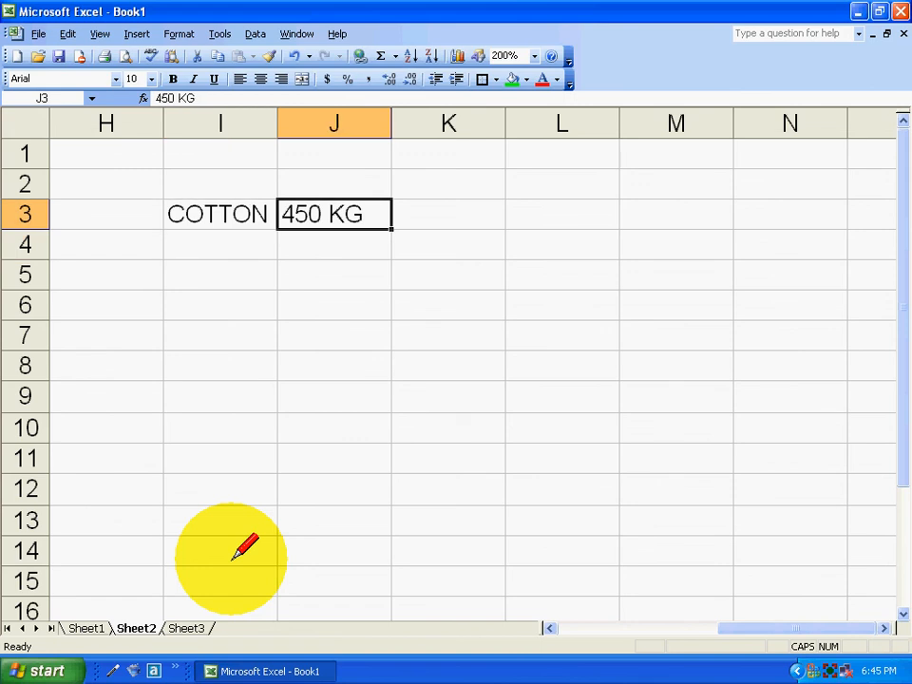
pyautogui.press('Down')
pyautogui.press('Left')
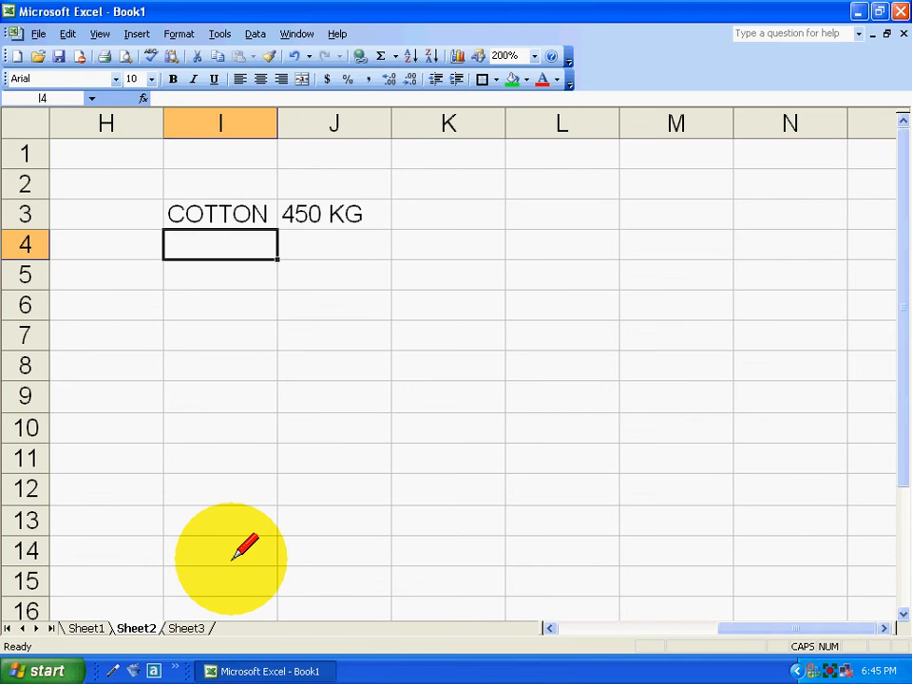
pyautogui.write('AFTER ')
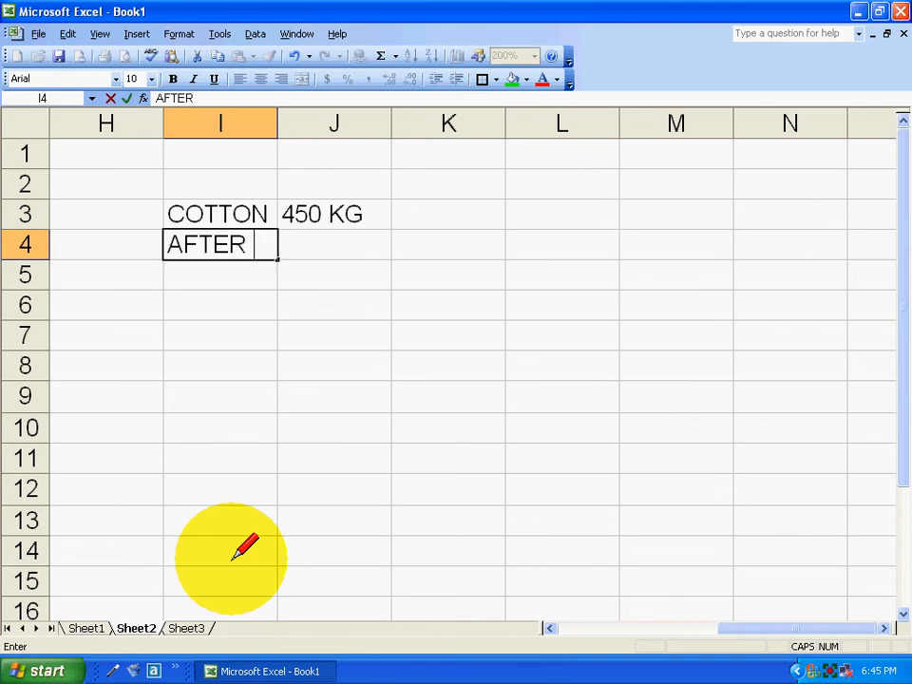
pyautogui.write('WATER')
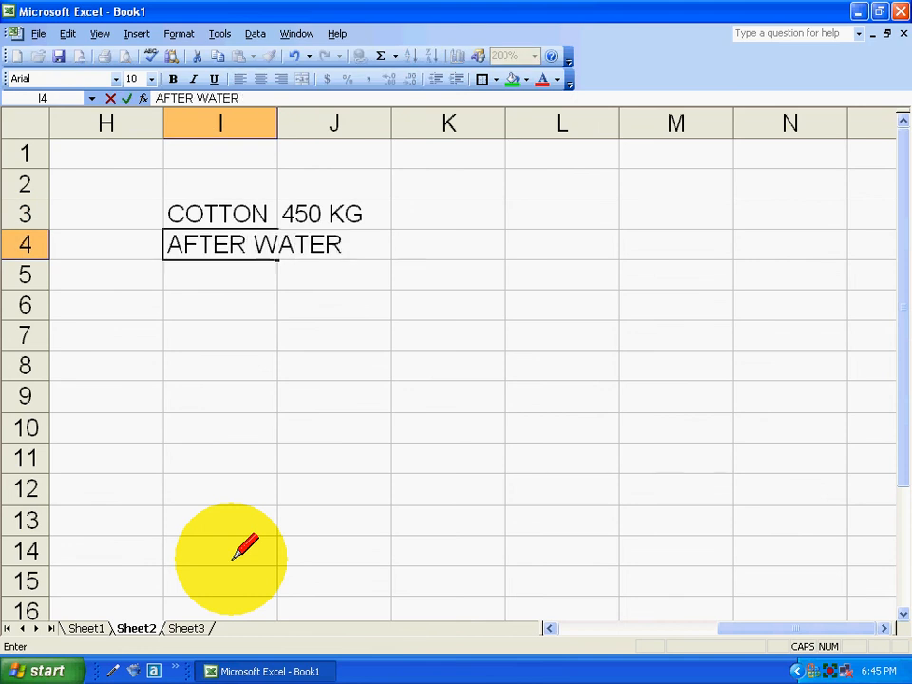
pyautogui.press('Right')
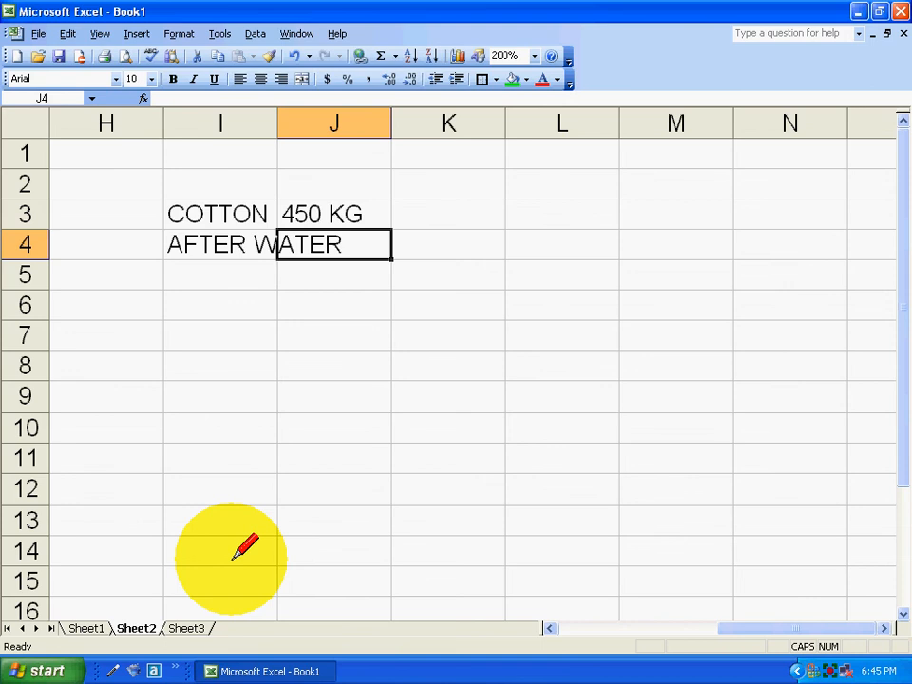
pyautogui.doubleClick(278, 124)
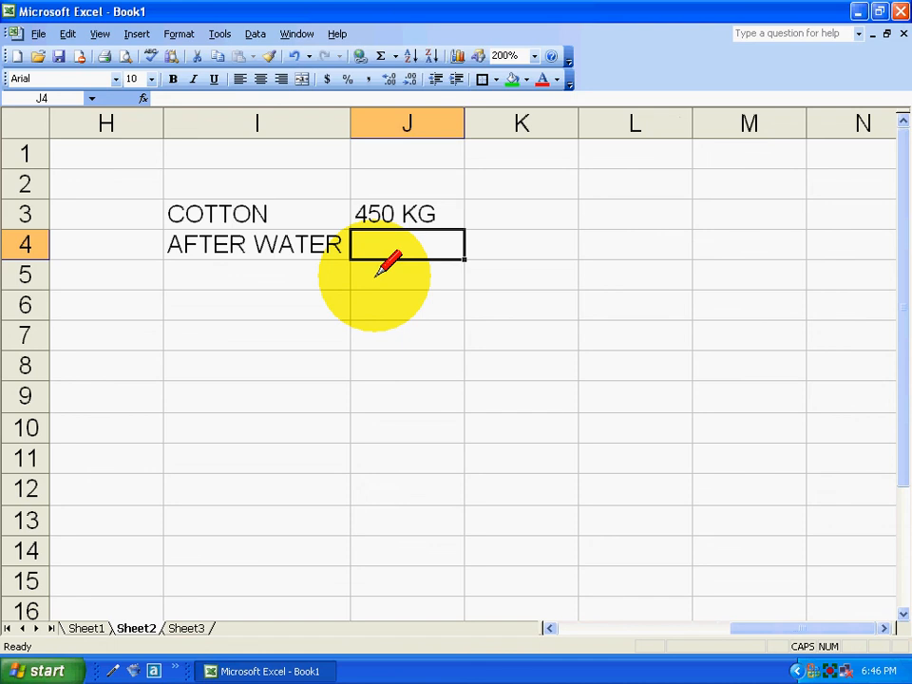
# - Enter the weight 6100 KG in cell J4, beside the AFTER WATER label
pyautogui.write('6')
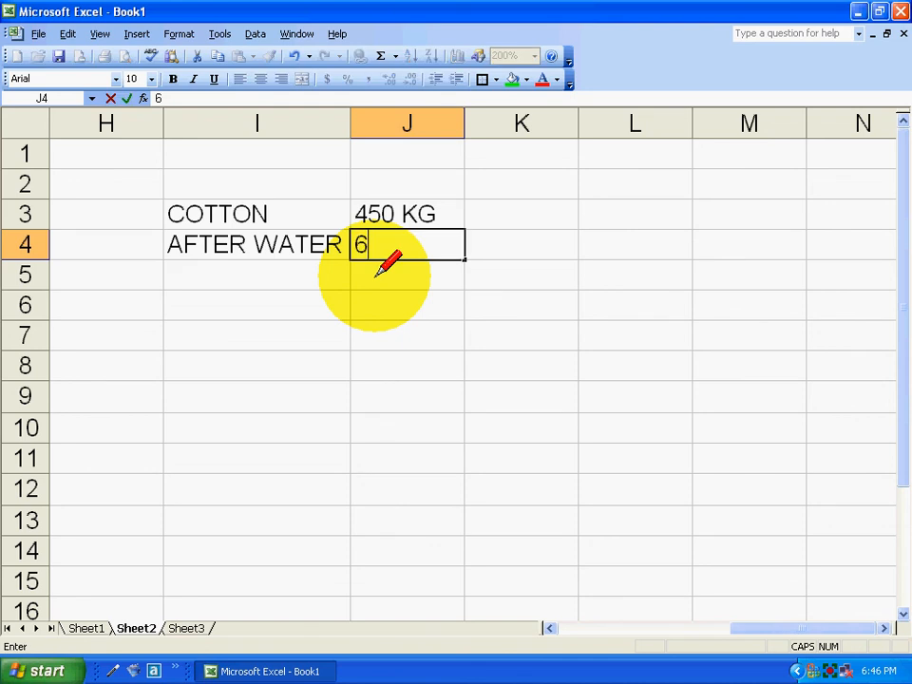
pyautogui.write('100')
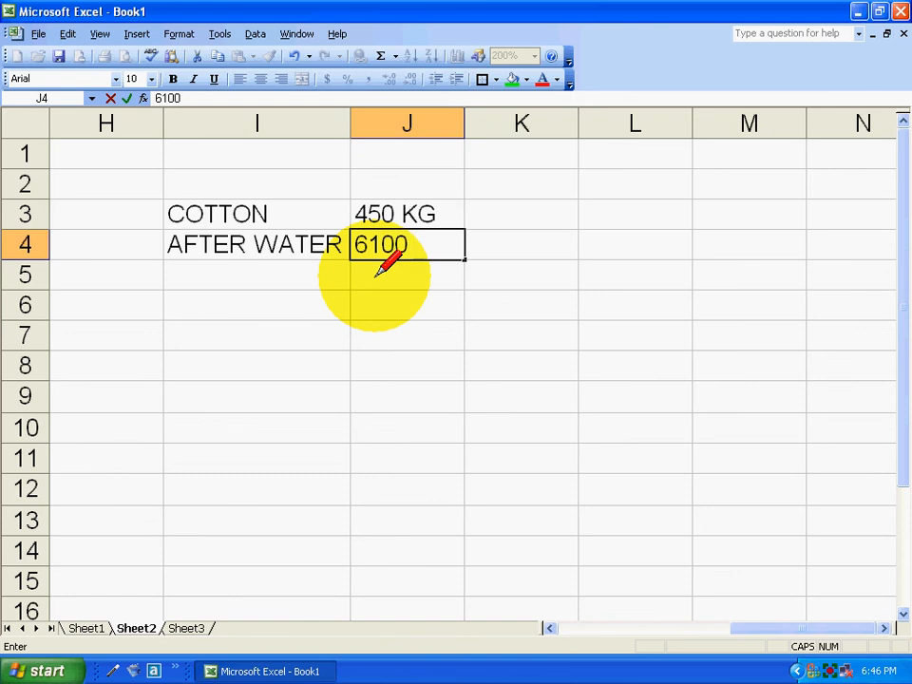
pyautogui.write(' KG')
pyautogui.press('Return')
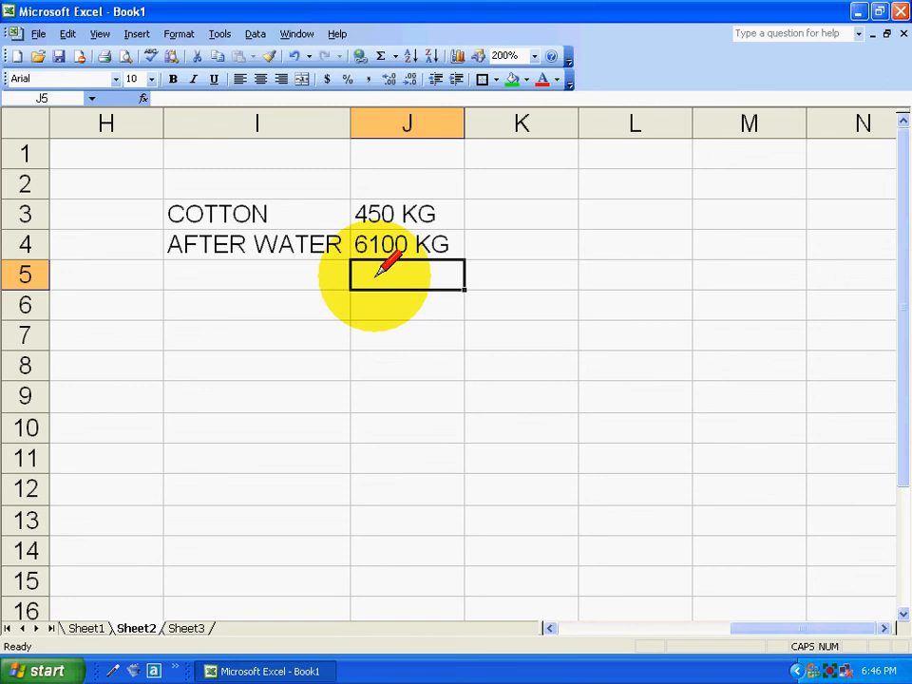
# - Enter the label % INCREASE in cell I5 and fill cells I5:J5 with green
pyautogui.press('Left')
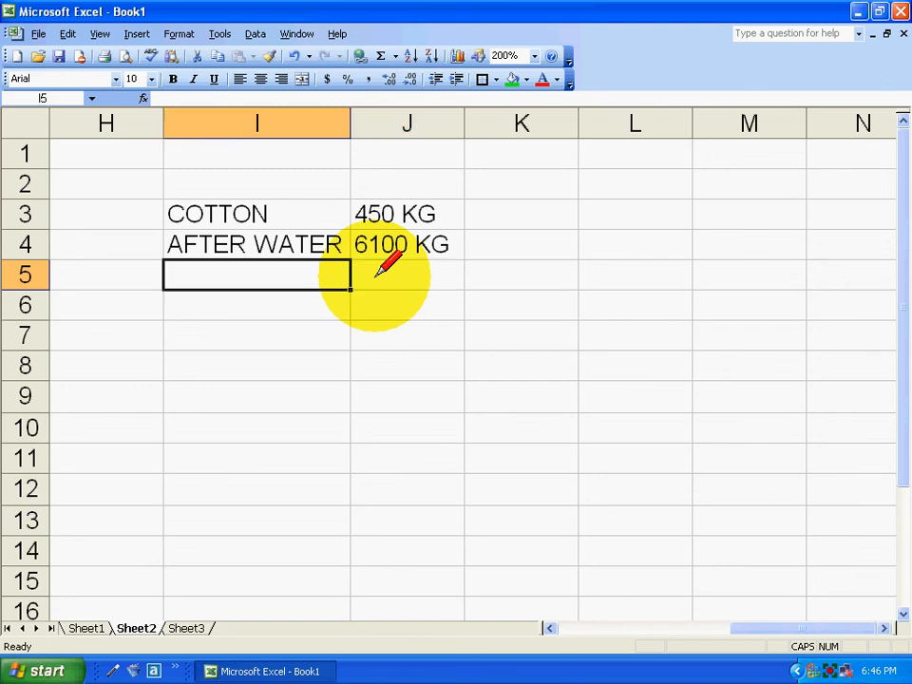
pyautogui.write('% INC')
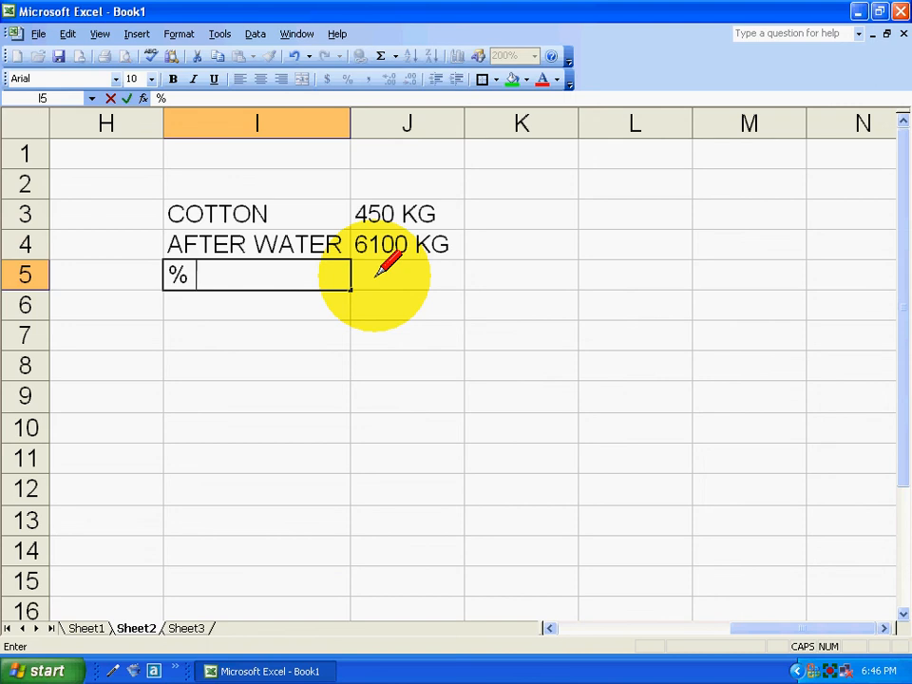
pyautogui.write('REASE')
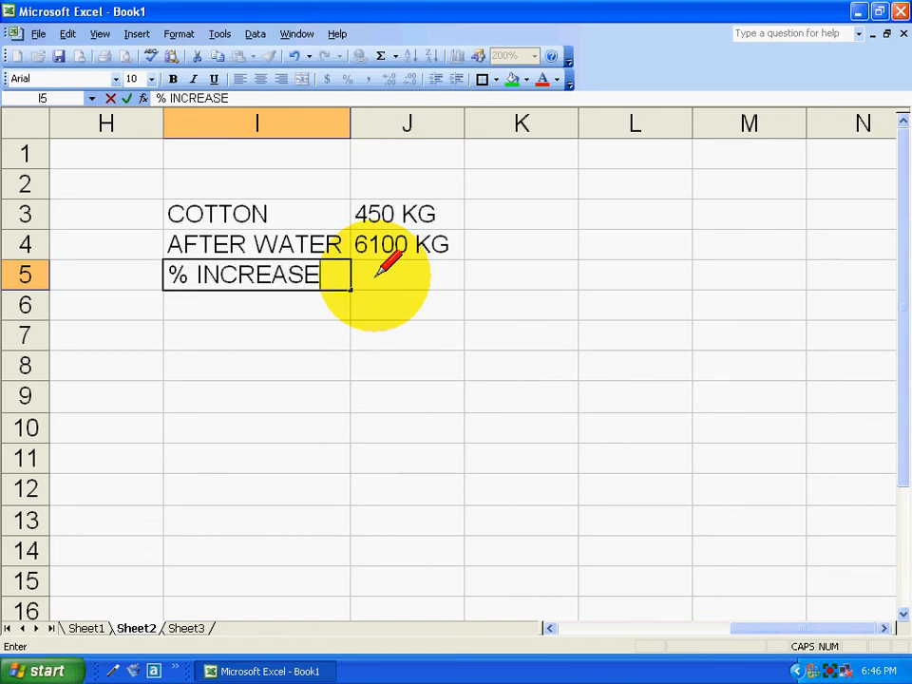
pyautogui.press('Tab')
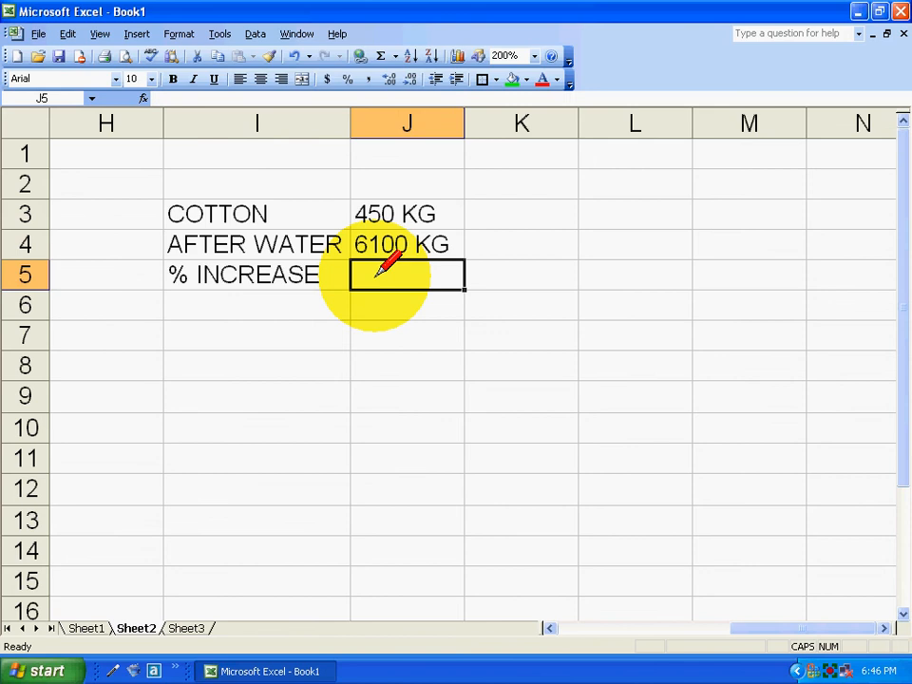
pyautogui.moveTo(256, 275); pyautogui.dragTo(385, 264)
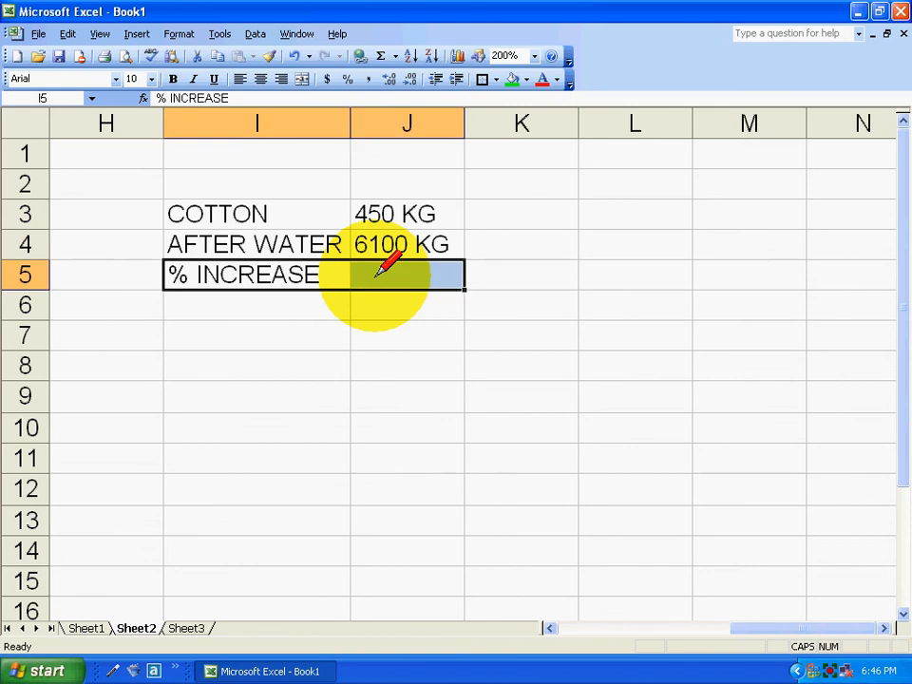
pyautogui.click(513, 79)
# - Enter the label KG INCREASE in cell I6 and fill cells I6:J6 with red
pyautogui.click(311, 302)
pyautogui.write('K')
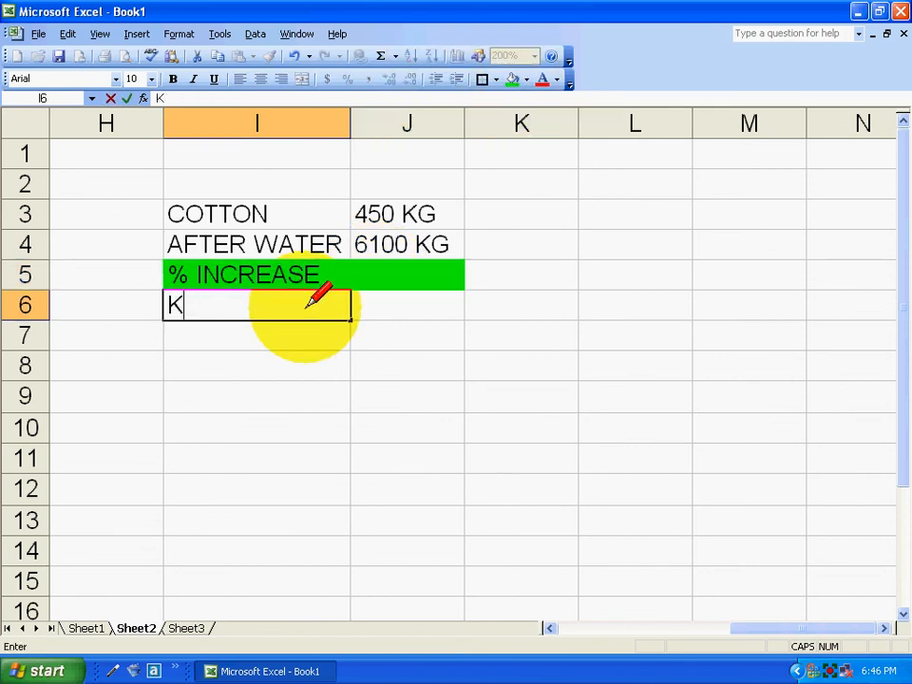
pyautogui.write('G INC')
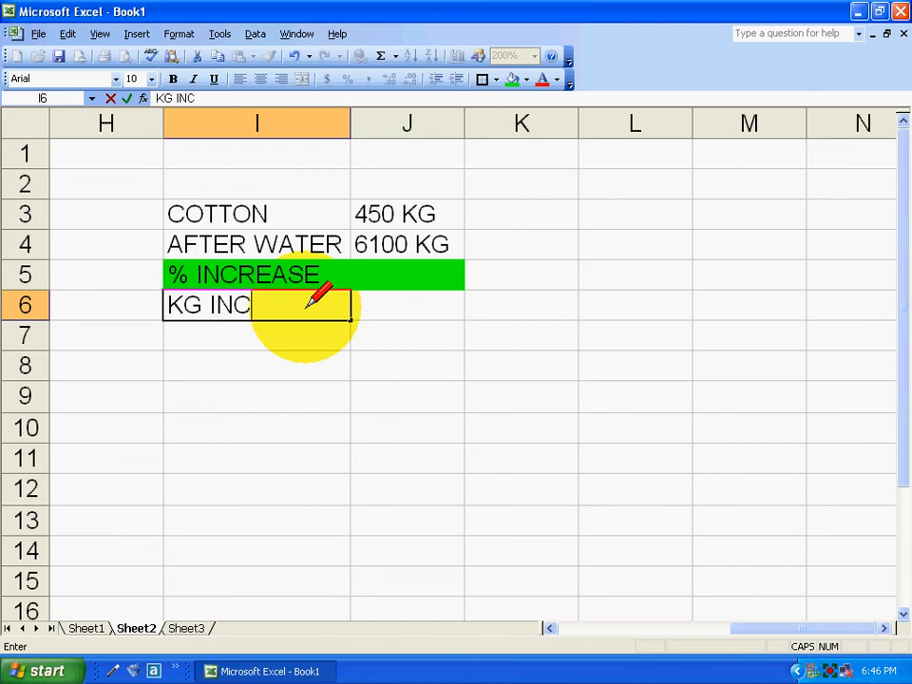
pyautogui.write('REASE')
pyautogui.press('Left')
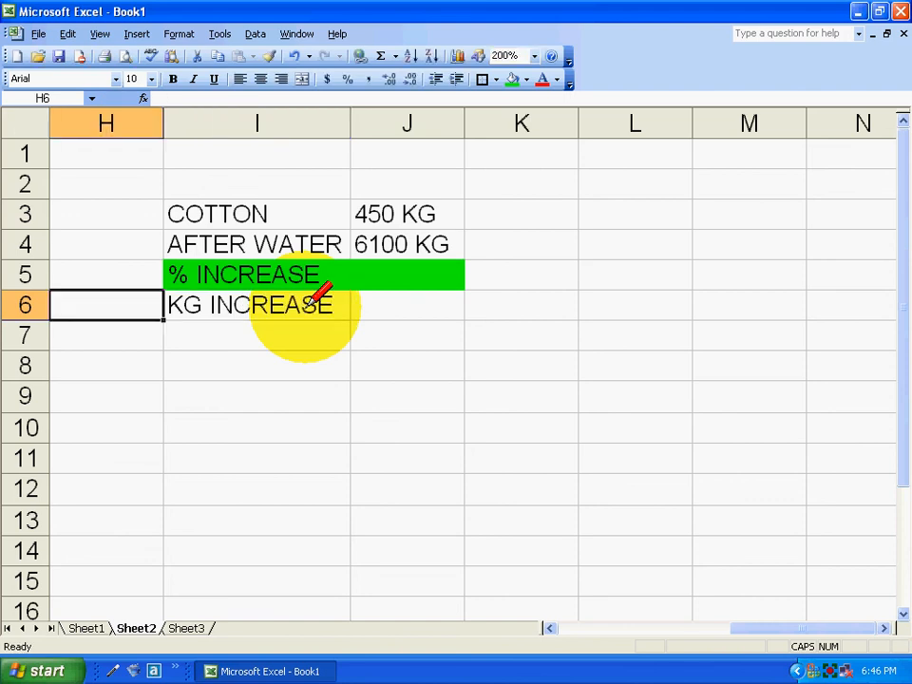
pyautogui.moveTo(314, 300); pyautogui.dragTo(408, 304)
pyautogui.click(525, 79)
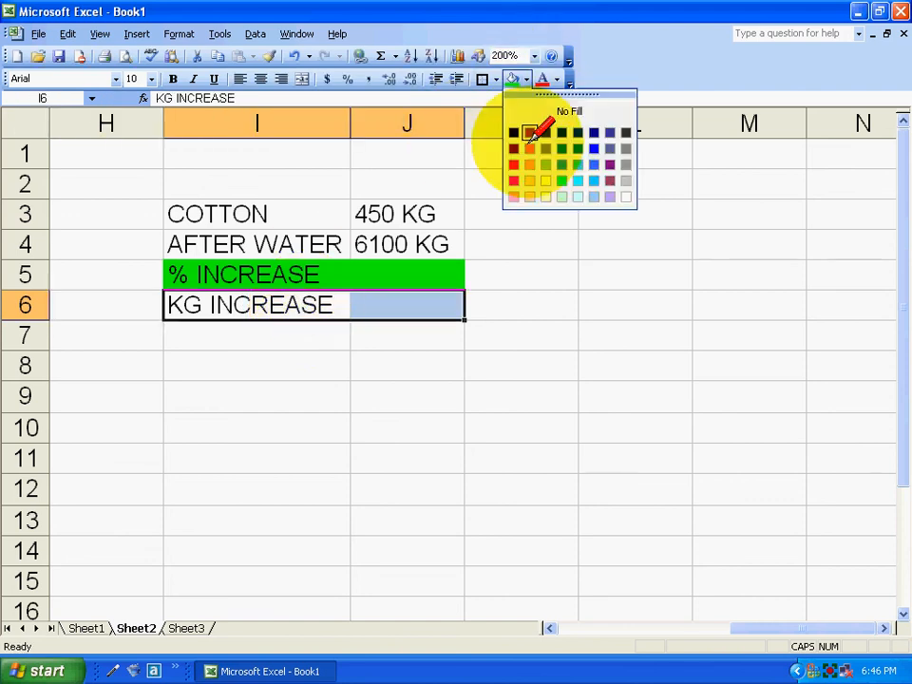
pyautogui.click(514, 165)
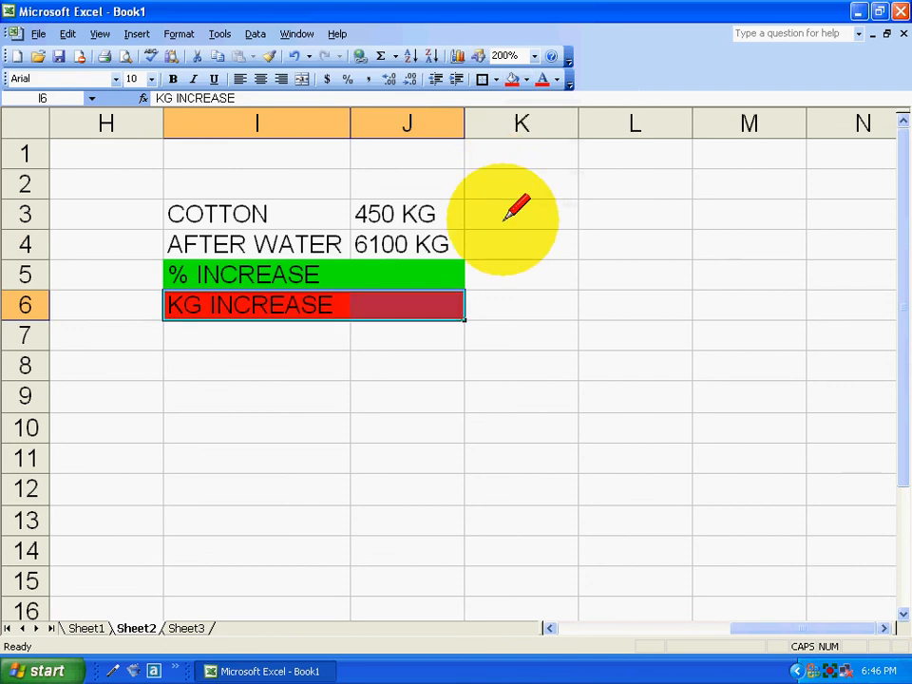
# - Calculate the cotton's weight increase in cell J6 with the formula =6100-450
pyautogui.press('Left')
pyautogui.press('Right')
pyautogui.press('Right')
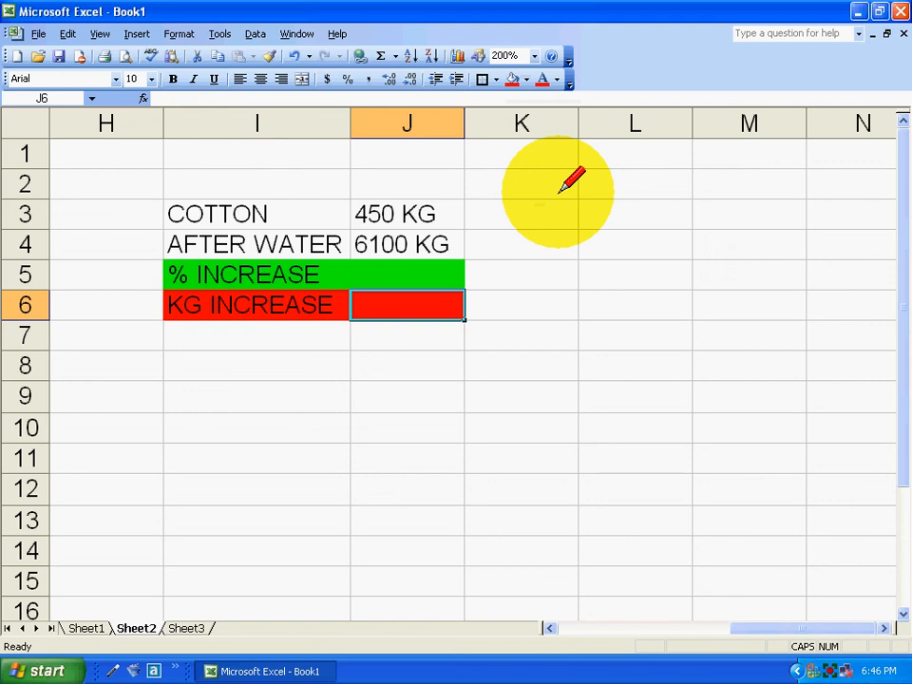
pyautogui.press('Up')
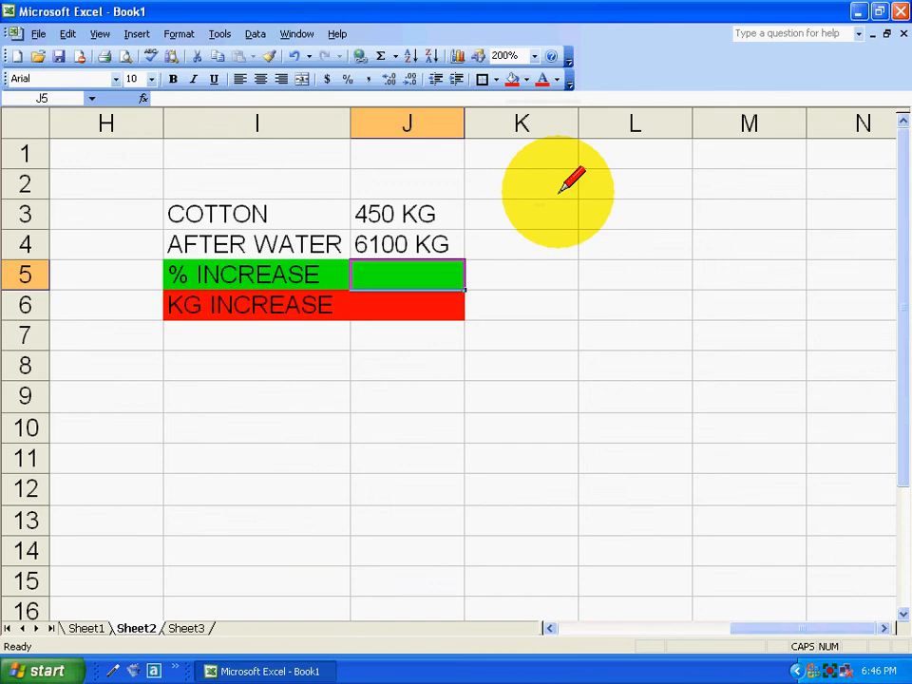
pyautogui.press('Down')
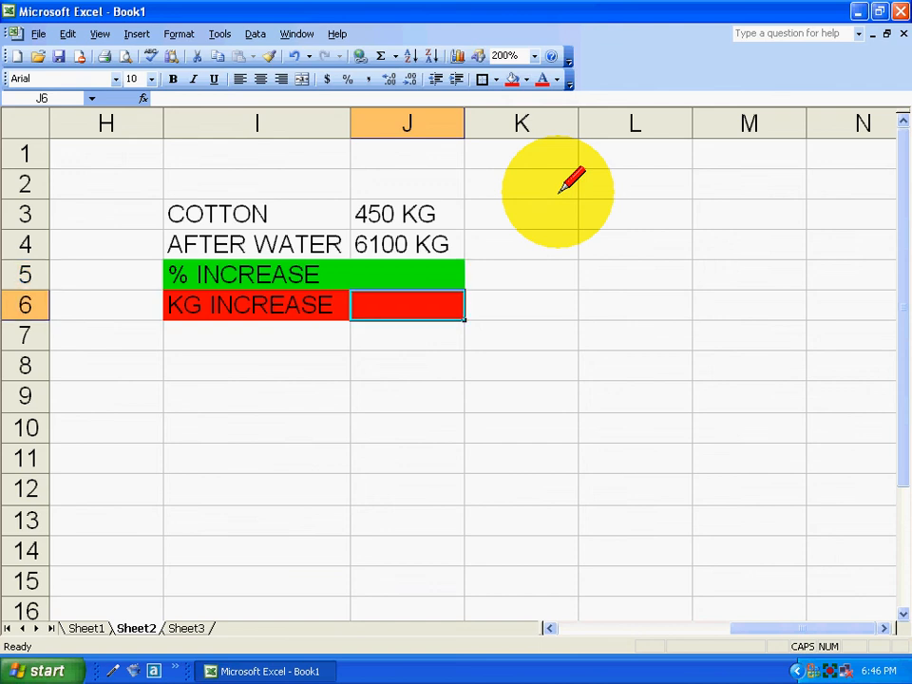
pyautogui.write('=')
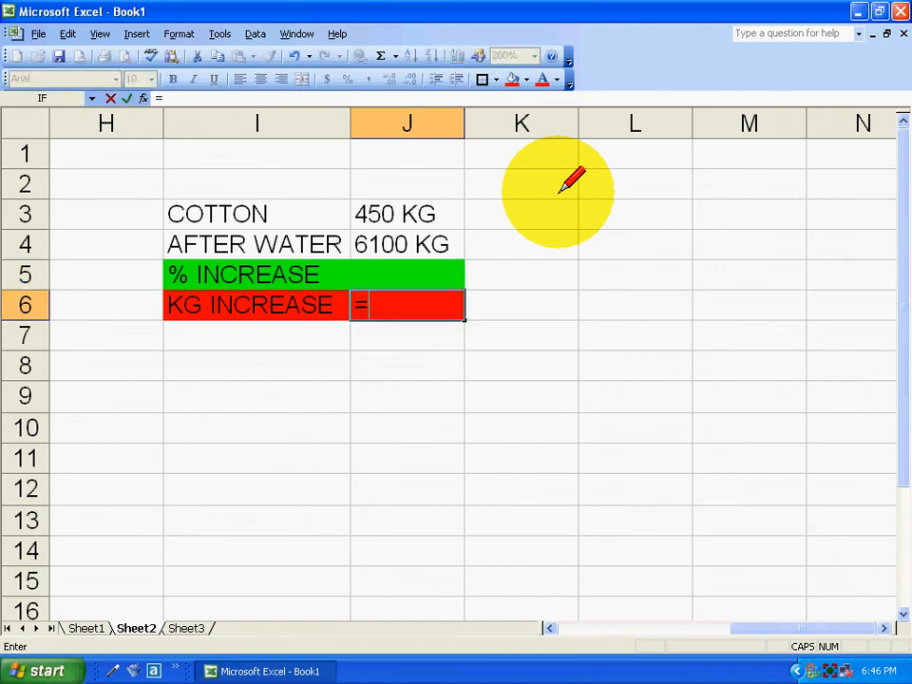
pyautogui.write('6100-')
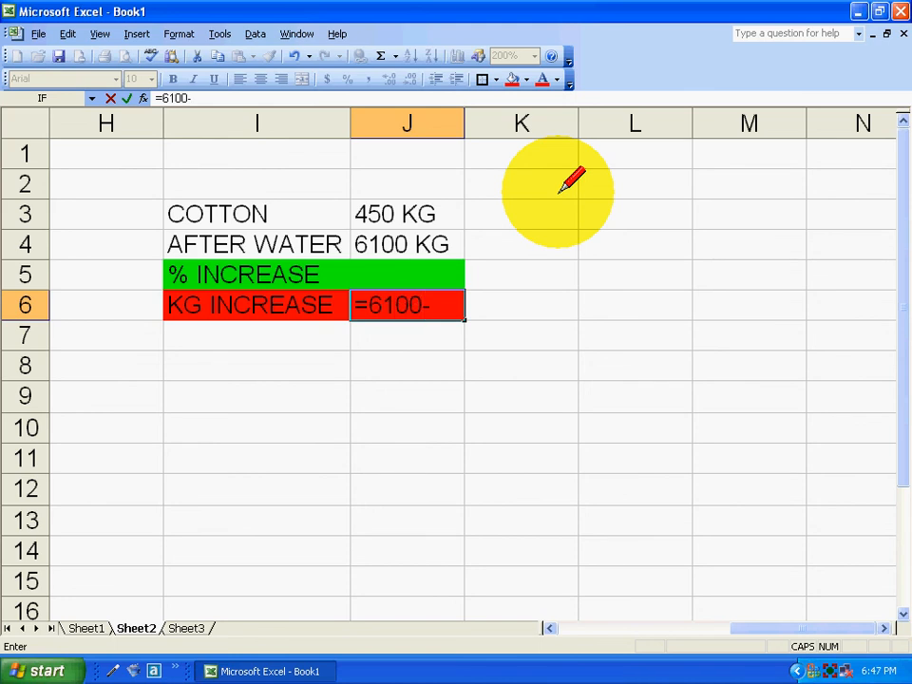
pyautogui.write('450')
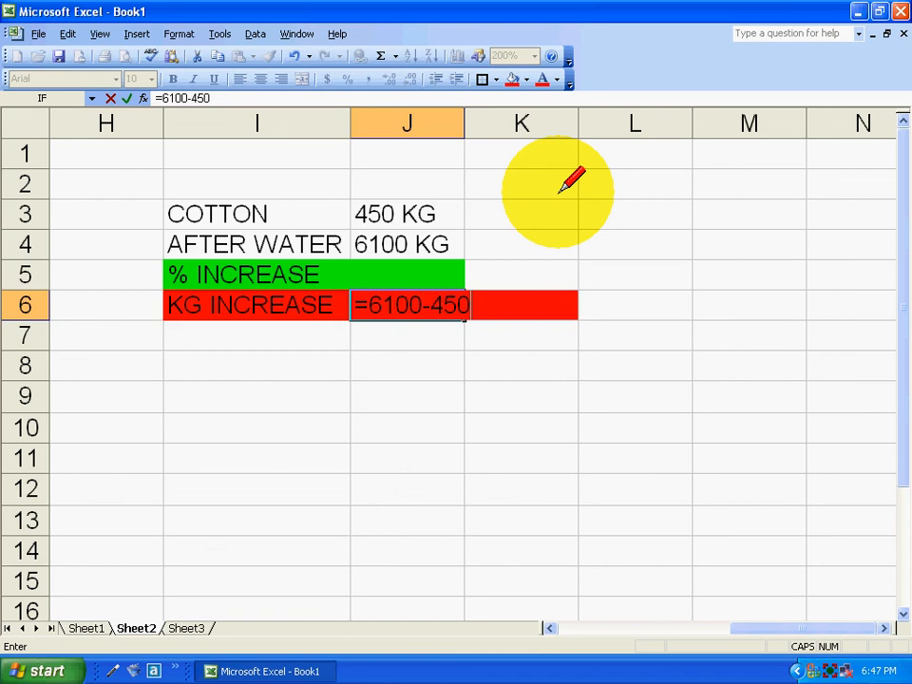
pyautogui.press('Return')
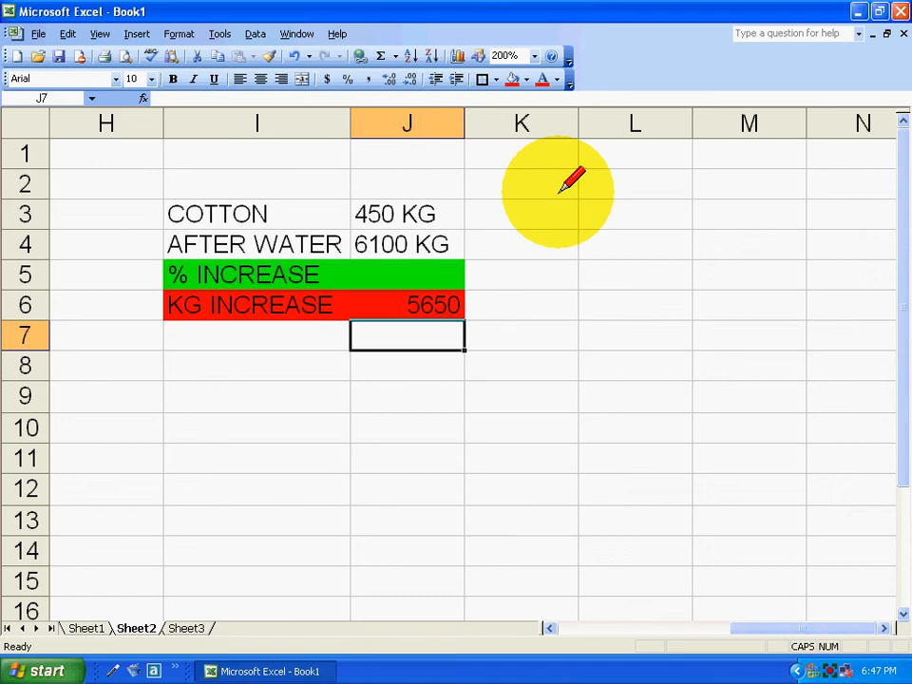
# - Calculate the cotton's percentage increase in cell J5 with the formula =5650/450*100
pyautogui.press('Up')
pyautogui.press('Up')
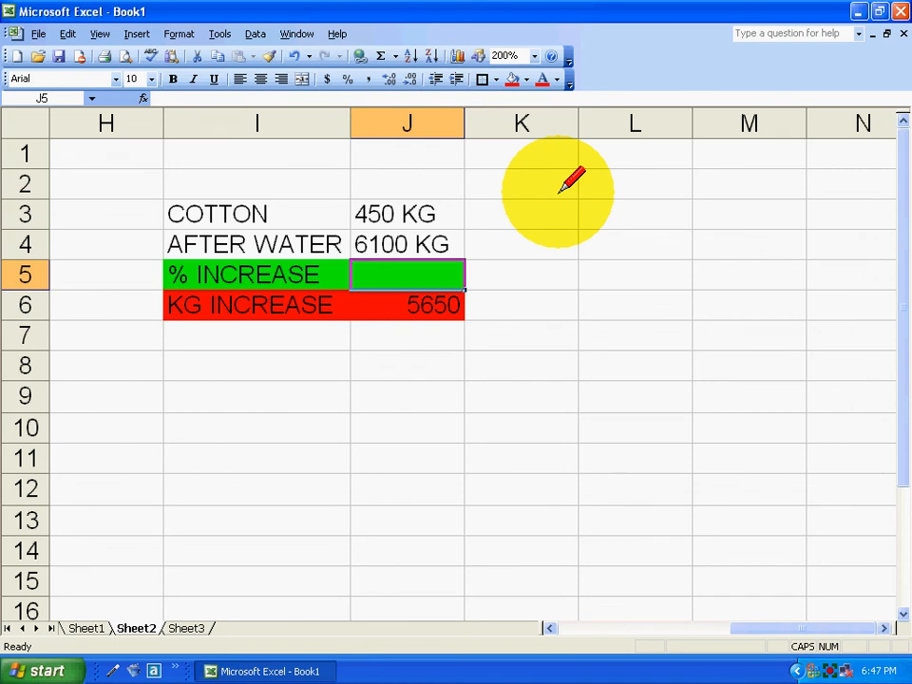
pyautogui.write('=')
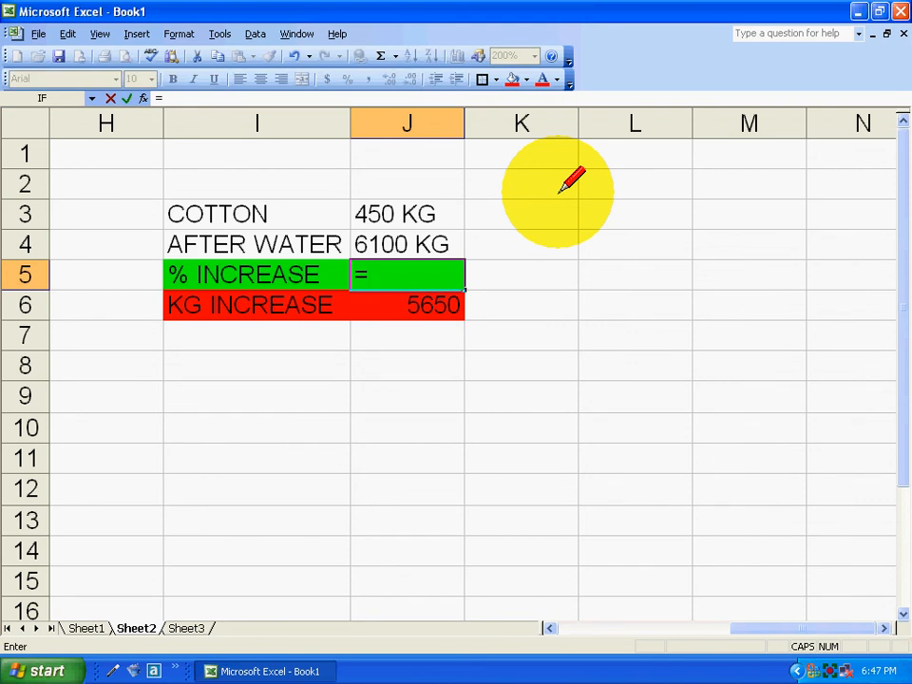
pyautogui.write('5650')
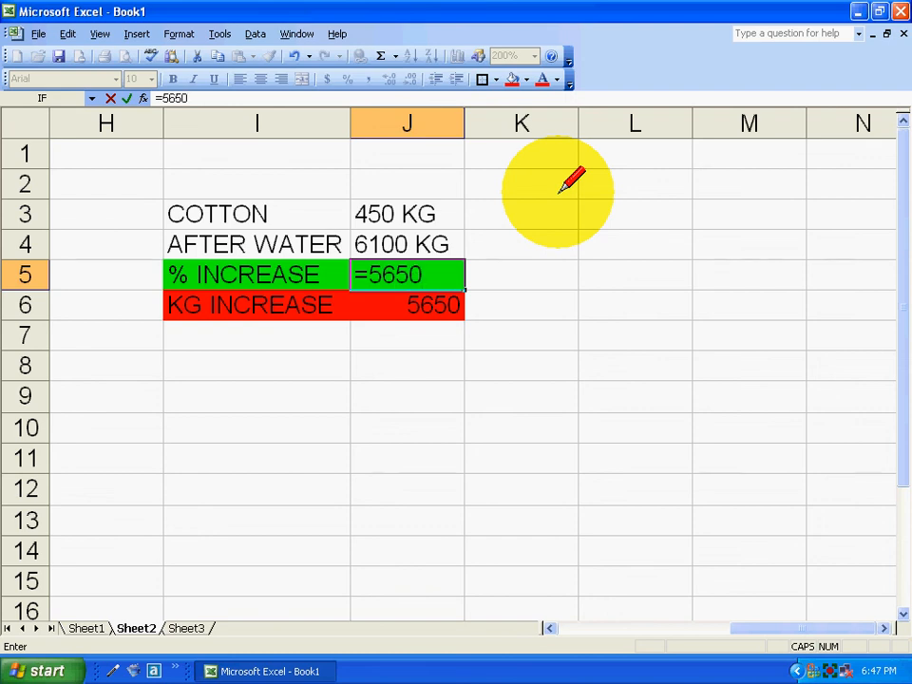
pyautogui.write('/450')
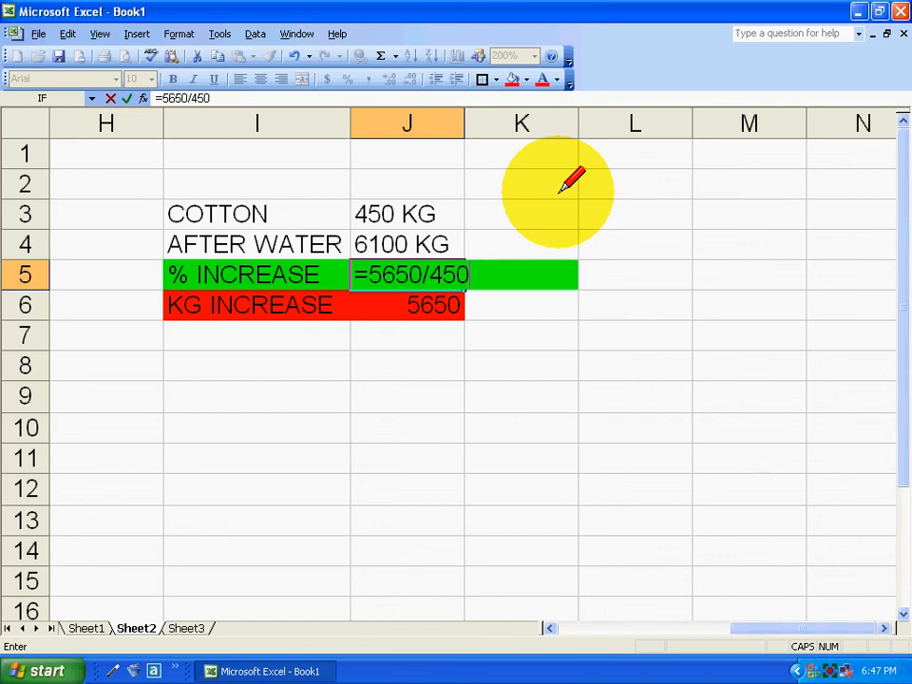
pyautogui.write('*100')
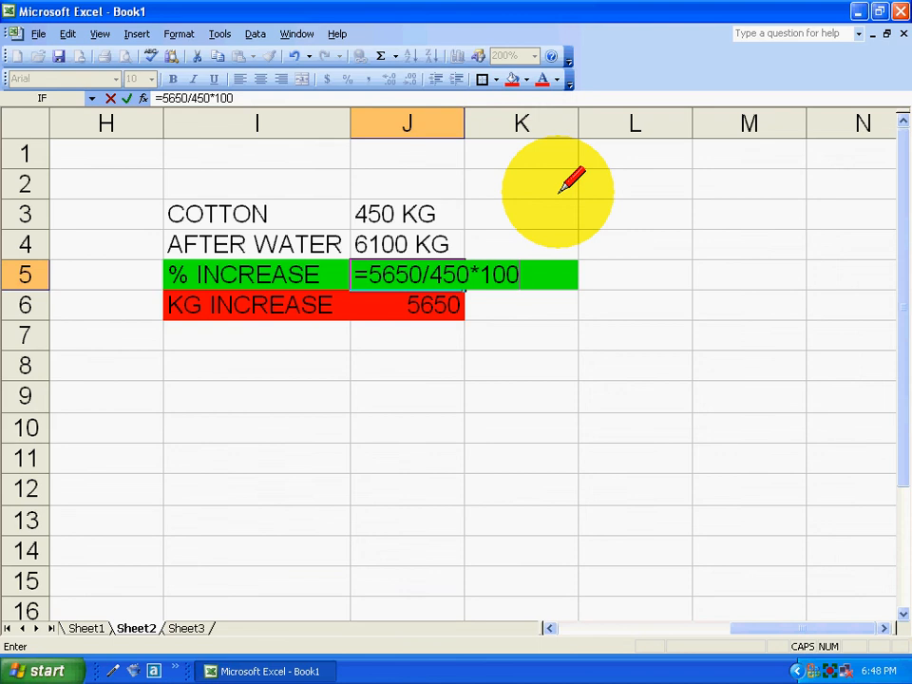
pyautogui.press('Return')
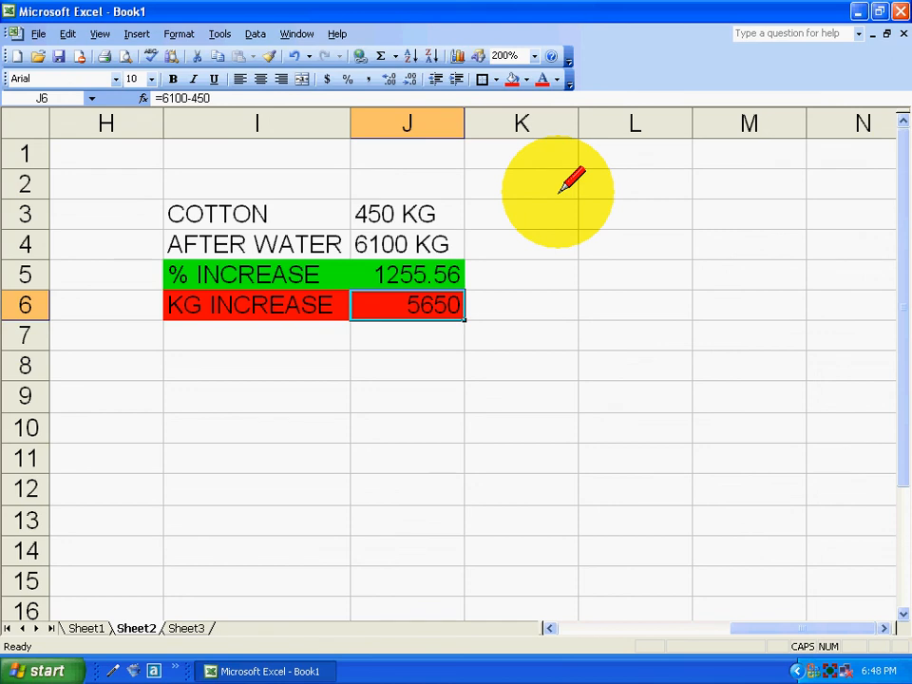
# - Cross-check the percentage increase by entering the formula =450*1255.56/100 in cell J8
pyautogui.press('Down')
pyautogui.press('Down')
pyautogui.write('=45')
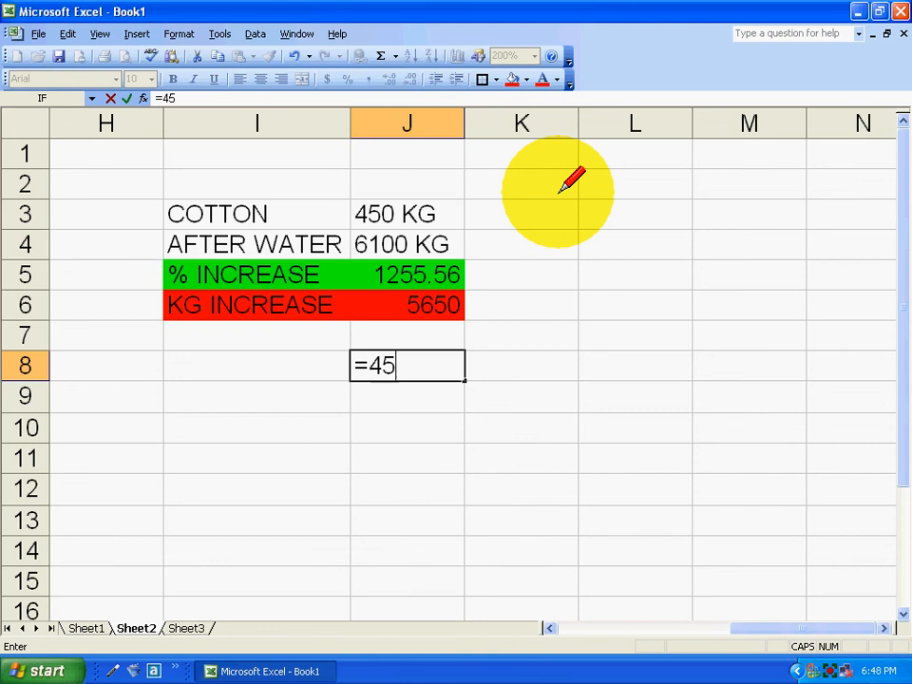
pyautogui.write('0*1')
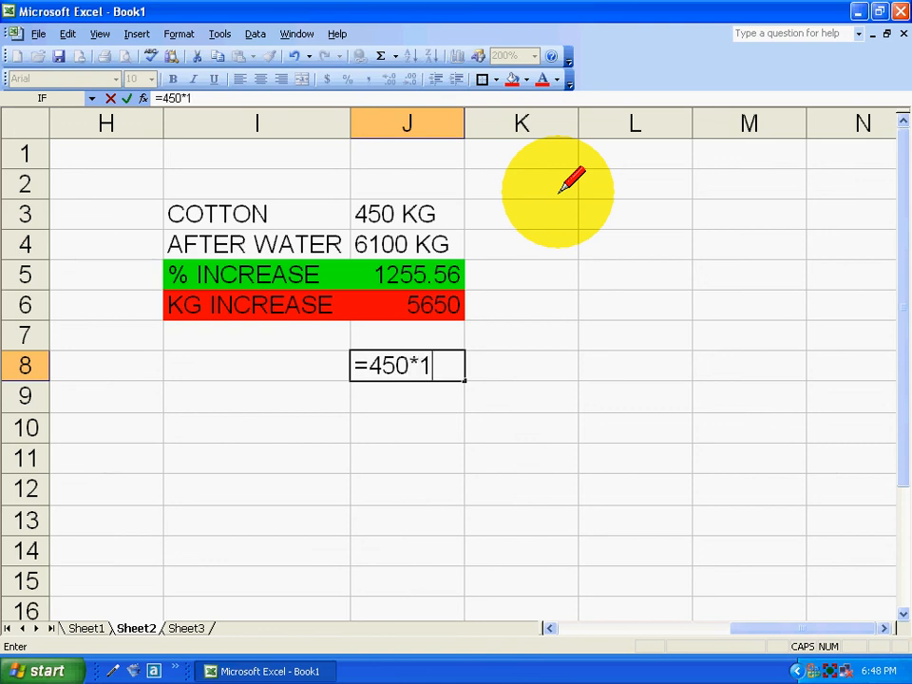
pyautogui.write('255.')
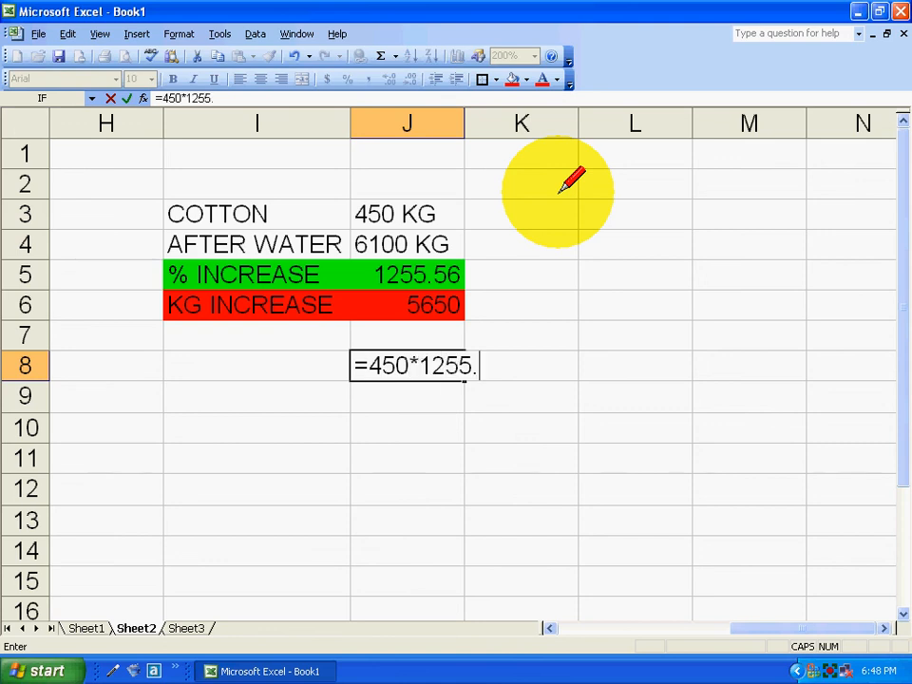
pyautogui.write('56/100')
pyautogui.press('Return')
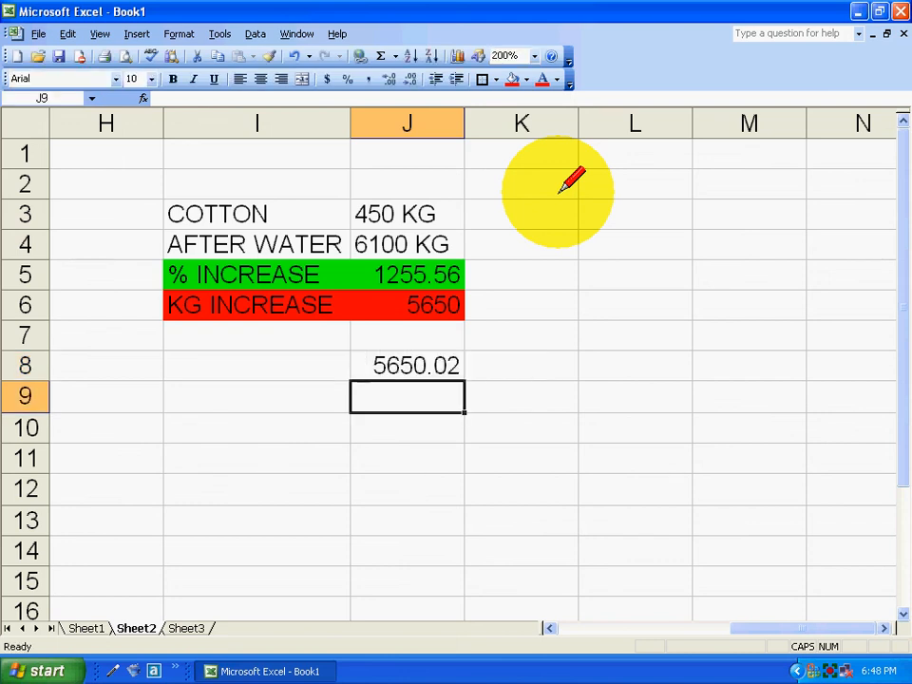
# - Compare the check result in cell J8 with the KG INCREASE value in J6 and review the formula in J8
pyautogui.press('Up')
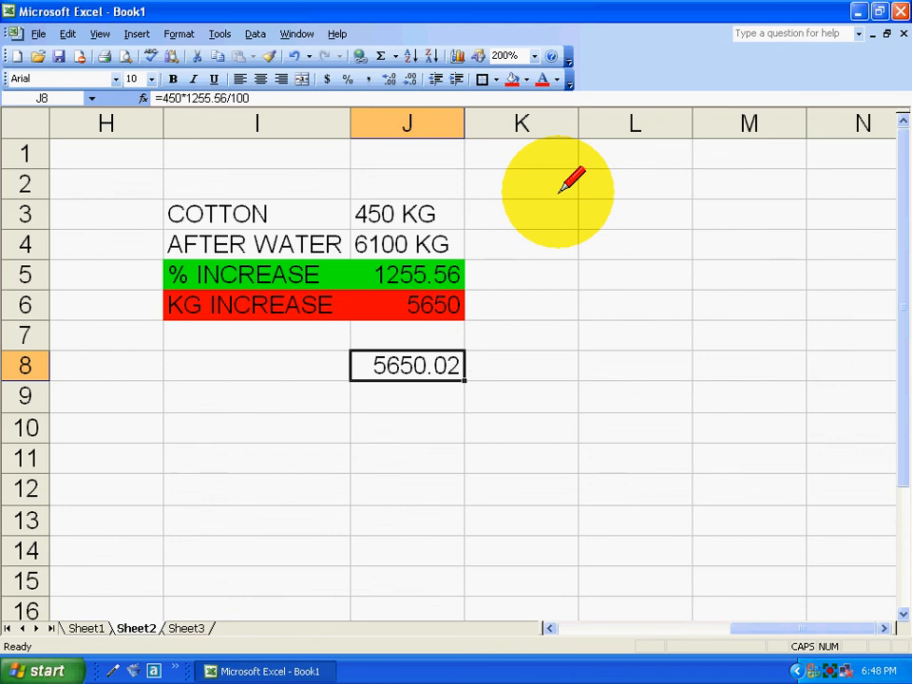
pyautogui.press('Up')
pyautogui.press('Up')
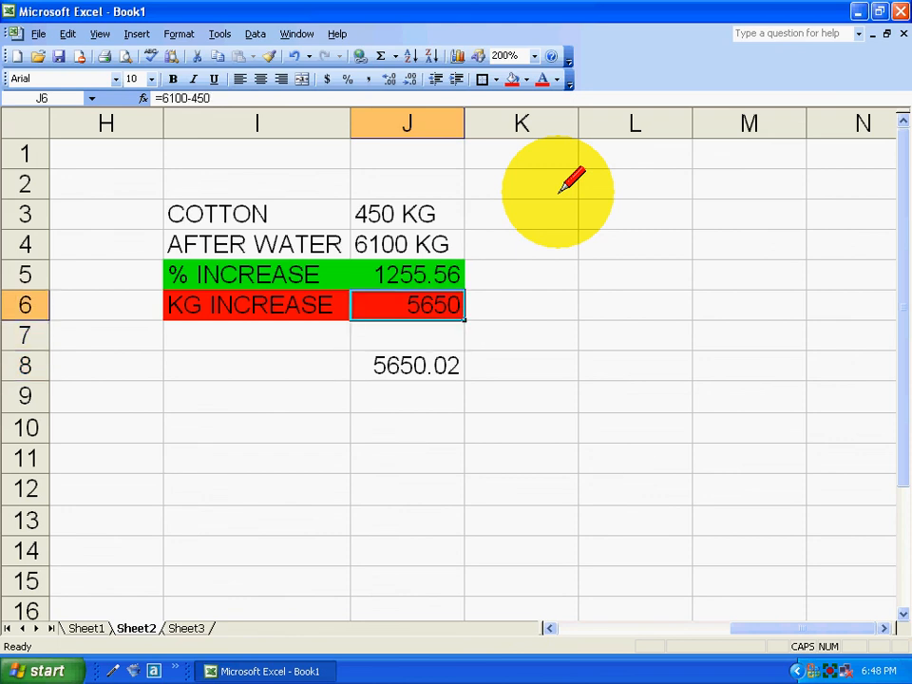
pyautogui.press('Down')
pyautogui.press('Down')
pyautogui.press('F2')
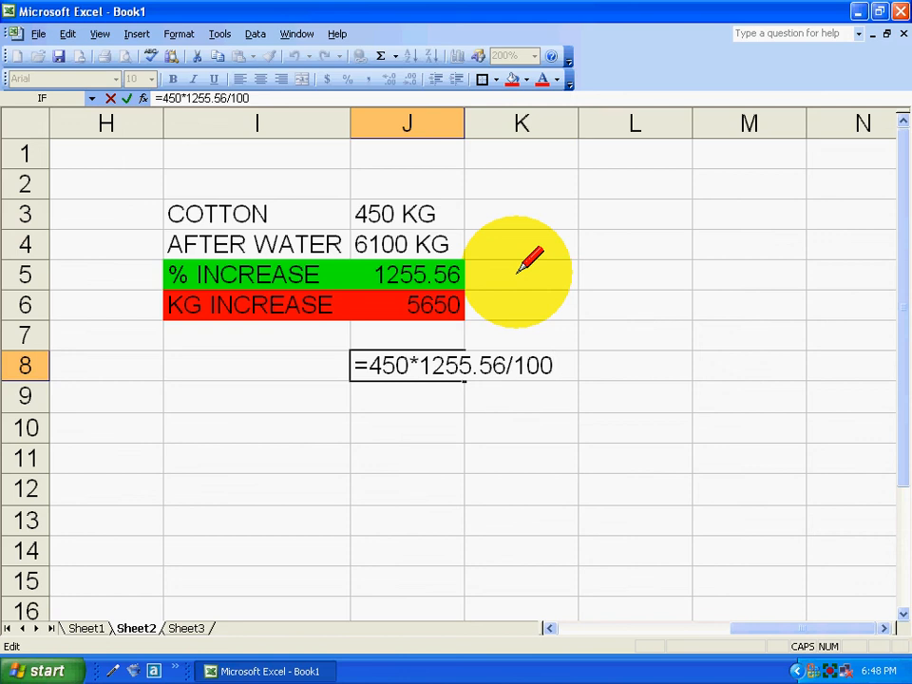
pyautogui.press('Return')
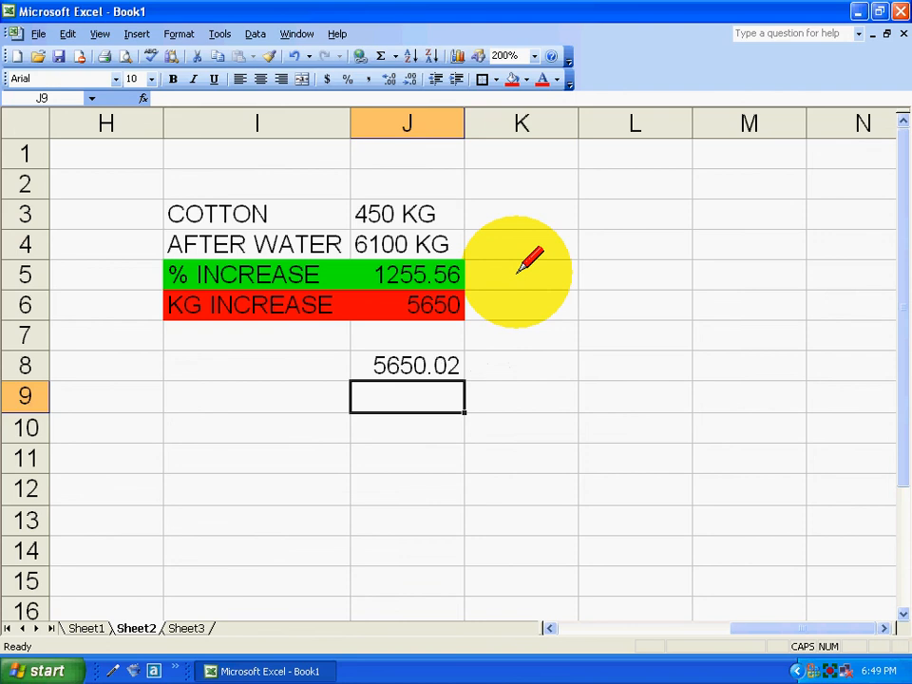
# - Start a new example with the label PLASTIC in cell M3 and the weight 20 KG in cell N3
pyautogui.press('Right')
pyautogui.press('Right')
pyautogui.press('Right')
pyautogui.press('Right')
pyautogui.press('Right')
pyautogui.press('Right')
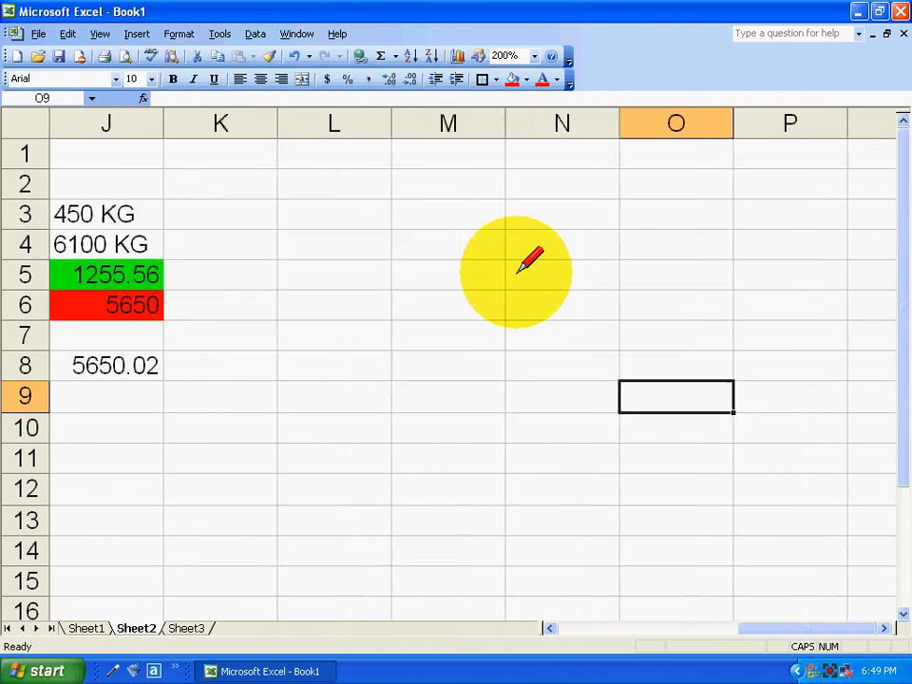
pyautogui.press('Left')
pyautogui.press('Left')
pyautogui.press('Left')
pyautogui.press('Left')
pyautogui.press('Up')
pyautogui.press('Up')
pyautogui.press('Up')
pyautogui.press('Up')
pyautogui.press('Up')
pyautogui.press('Up')
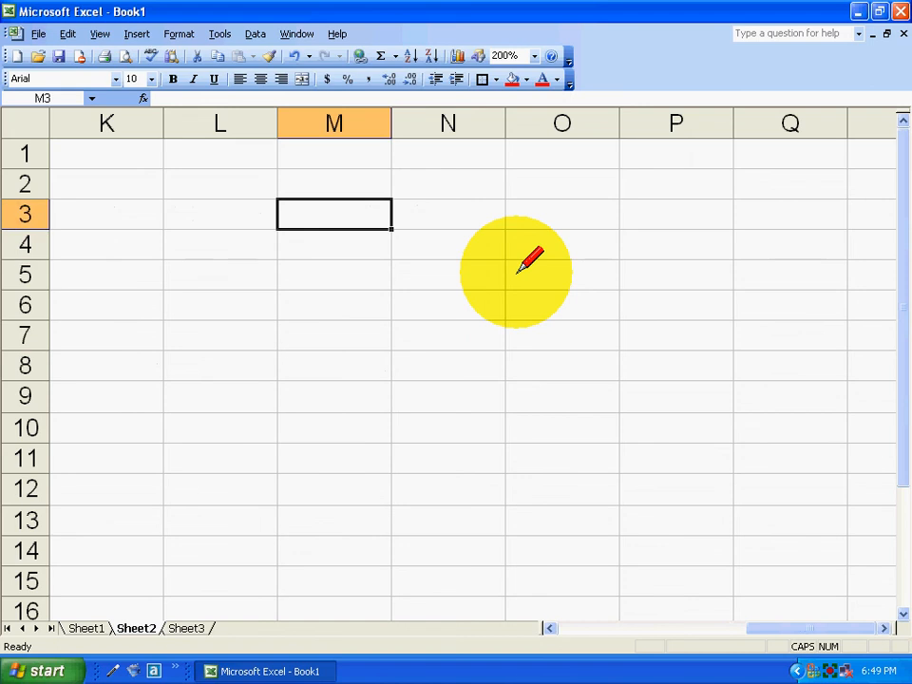
pyautogui.write('PLAS')
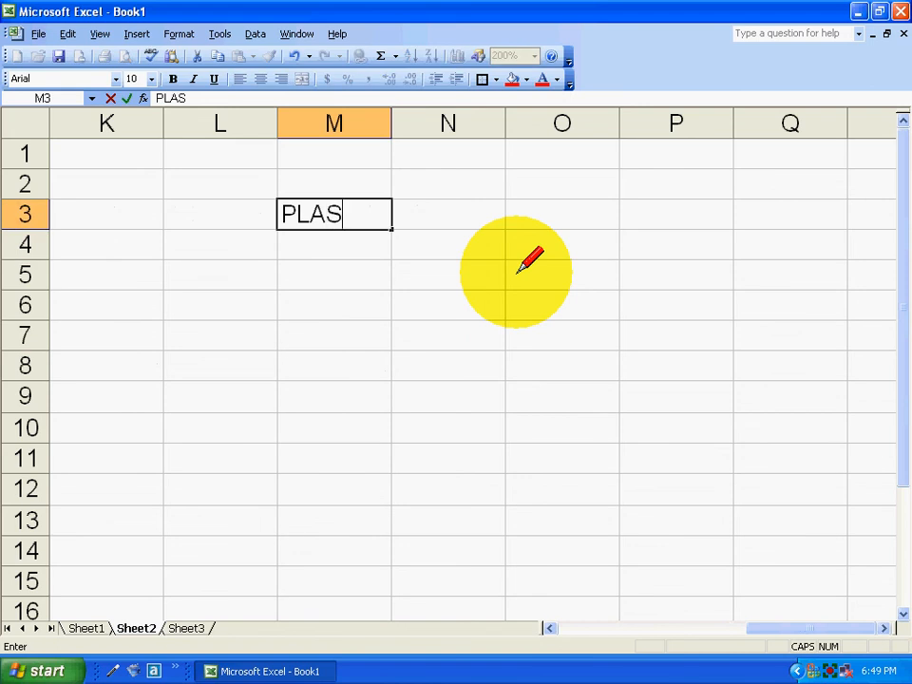
pyautogui.write('TIC')
pyautogui.press('Tab')
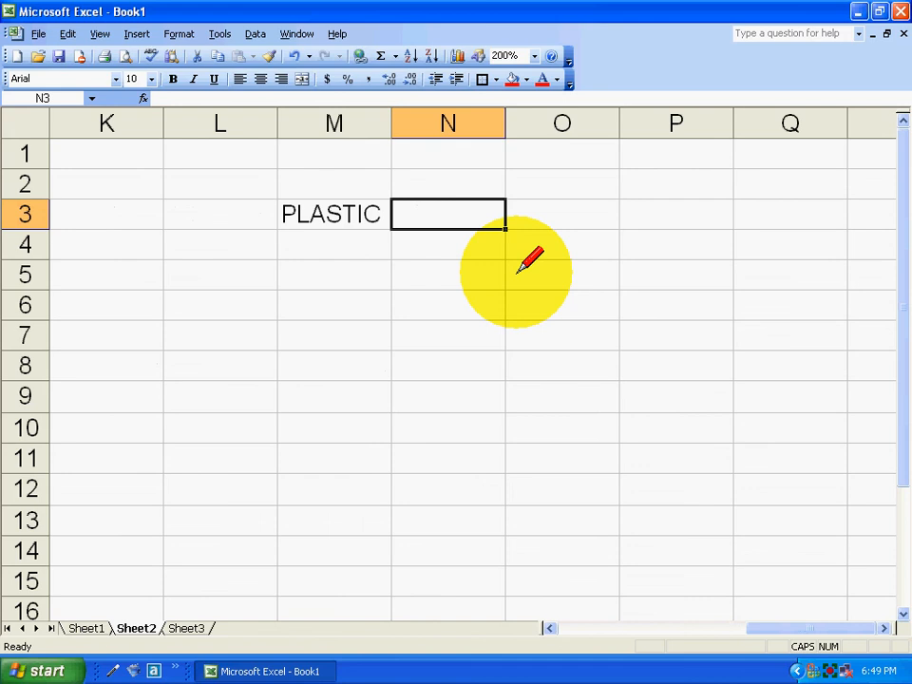
pyautogui.write('20 KG')
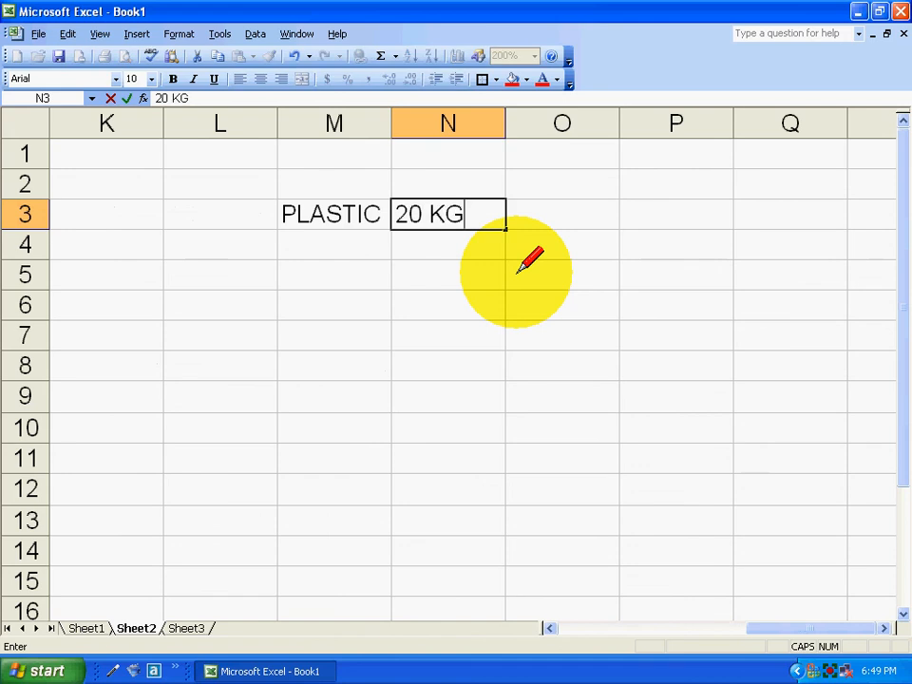
pyautogui.press('Return')
# - Enter the label AFTER FIRE in cell M4 and widen column M to fit its contents
pyautogui.press('Left')
pyautogui.write('AF')
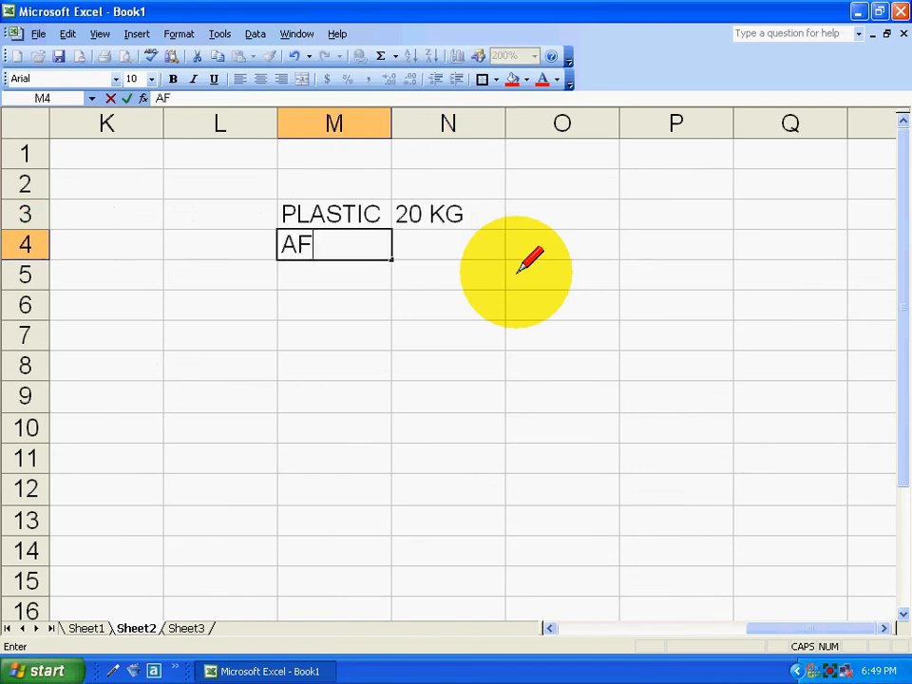
pyautogui.write('TER FIRE')
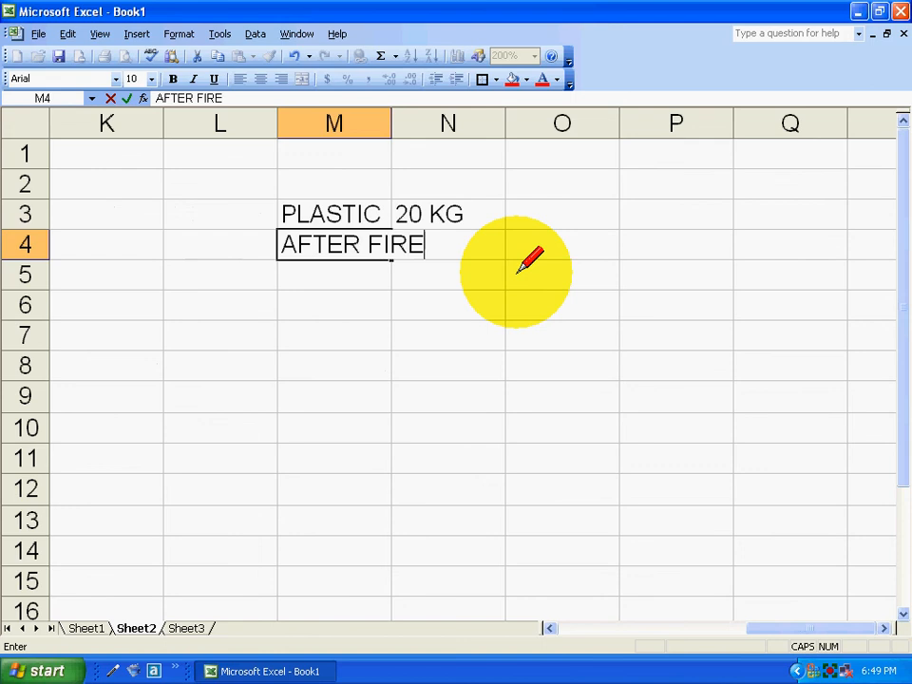
pyautogui.press('Return')
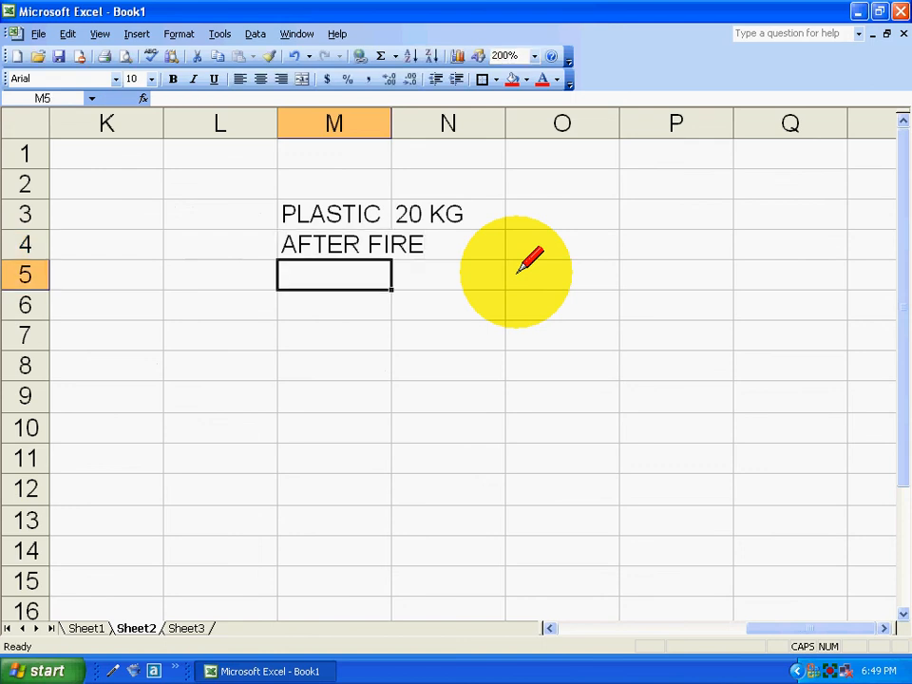
pyautogui.doubleClick(392, 123)
# - Enter the weight 12 KG in cell N4, beside the AFTER FIRE label
pyautogui.click(475, 244)
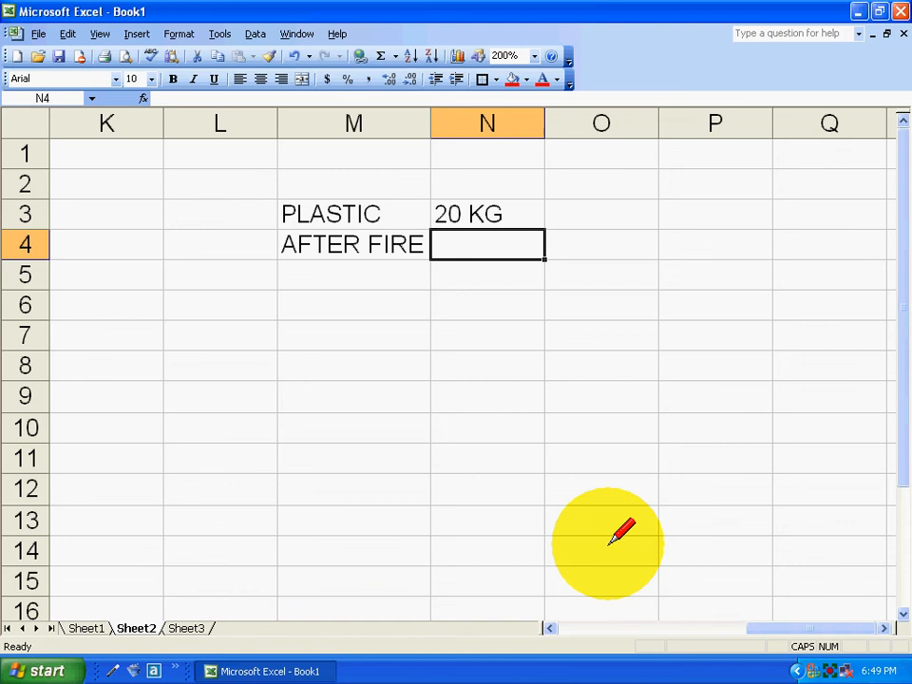
pyautogui.write('12 KG')
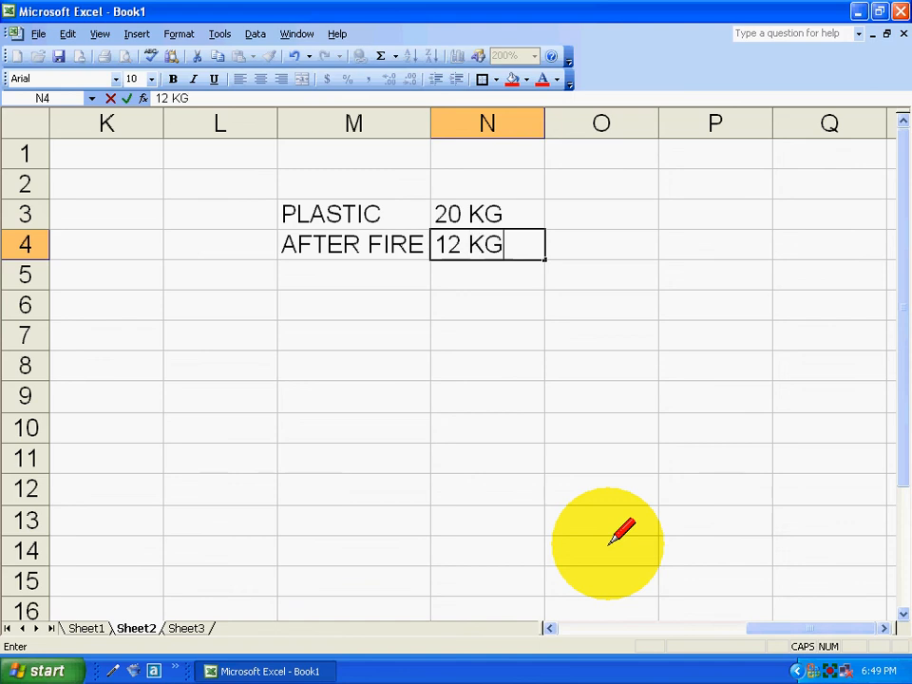
pyautogui.press('Return')
# - Enter the labels % DECREASE in cell M5 and KG DECREASE in cell M6, and widen column M to fit them
pyautogui.press('Left')
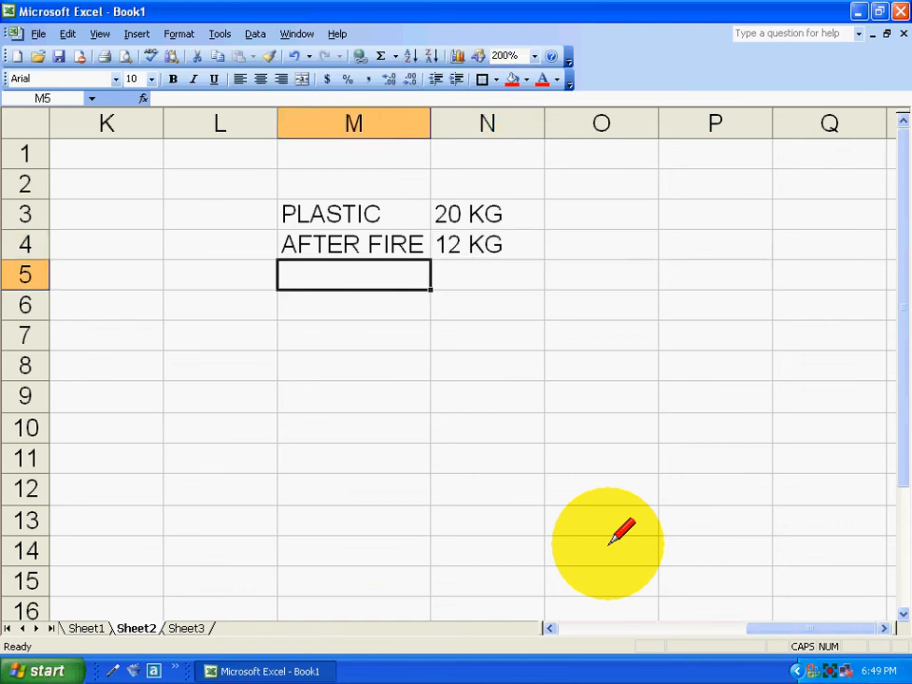
pyautogui.write('% ')
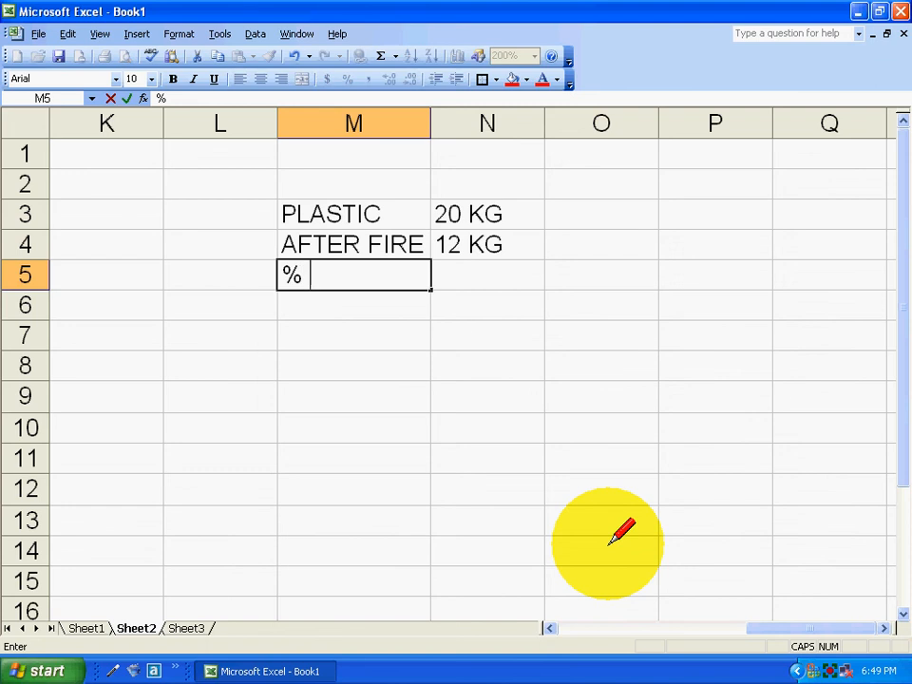
pyautogui.write('DECREASE')
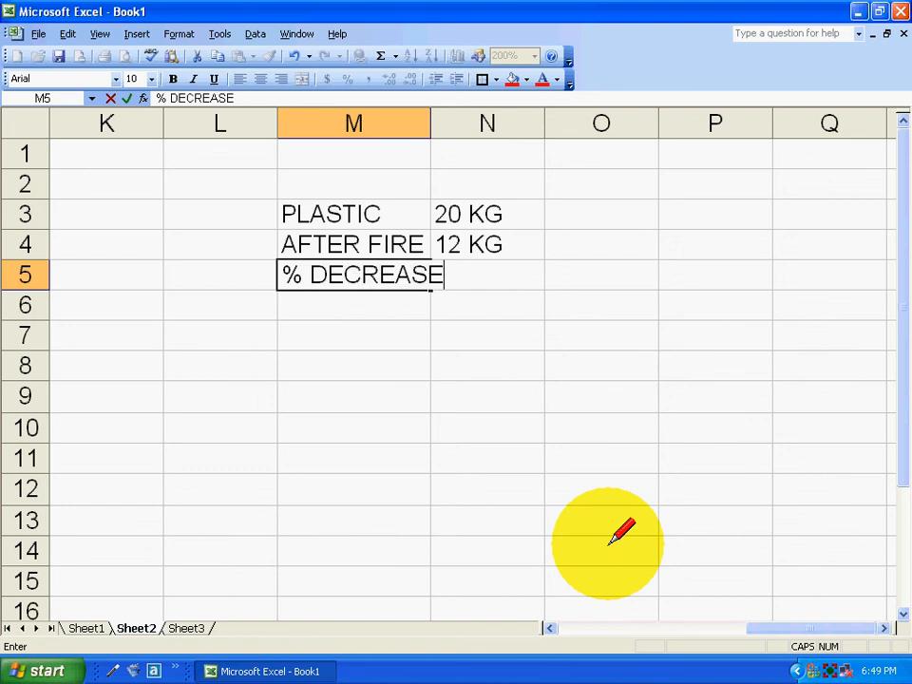
pyautogui.press('Return')
pyautogui.write('KG ')
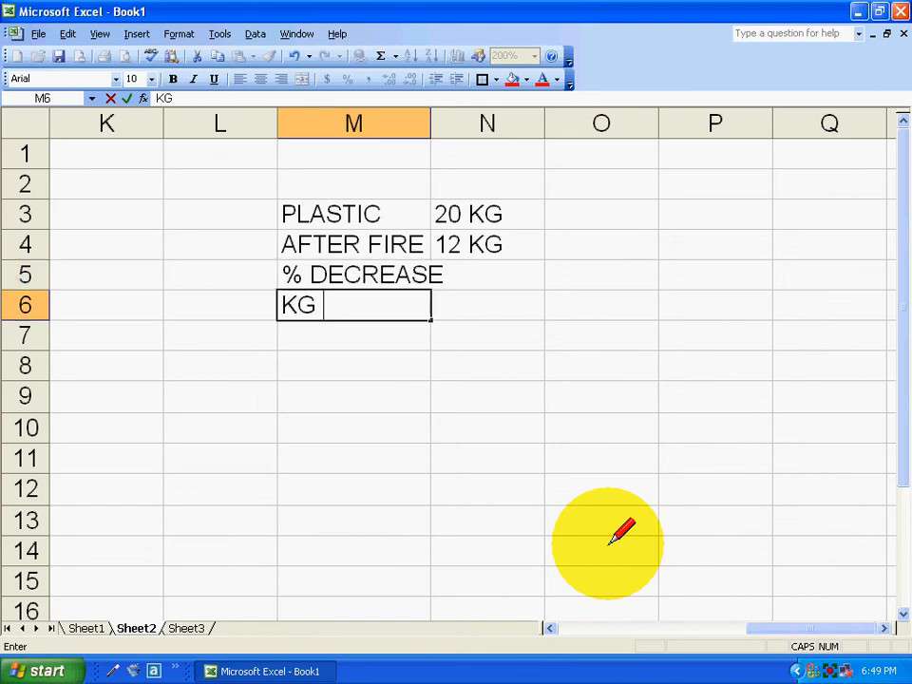
pyautogui.write('DECREASE')
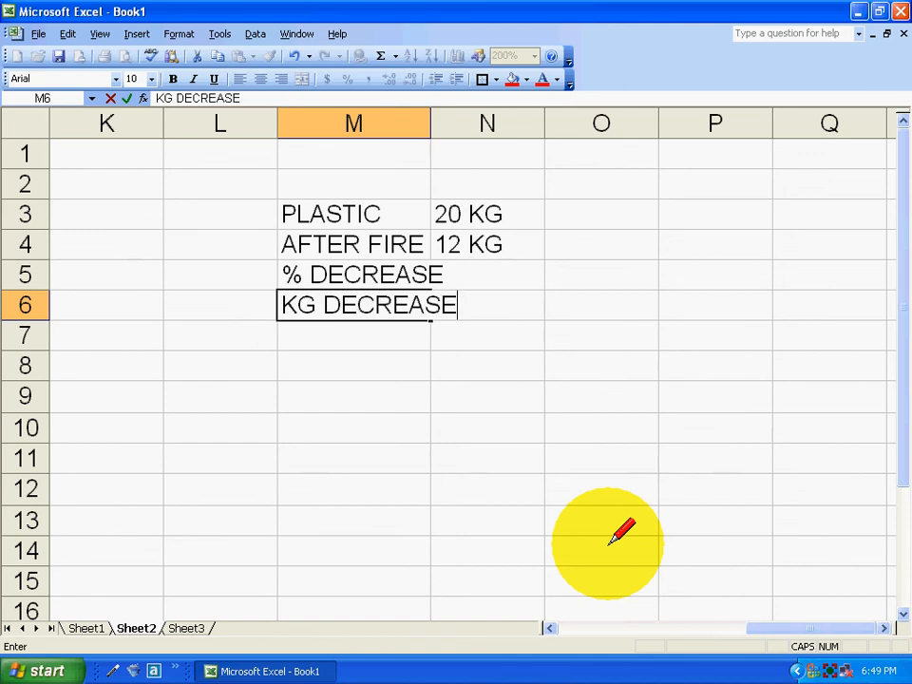
pyautogui.press('Tab')
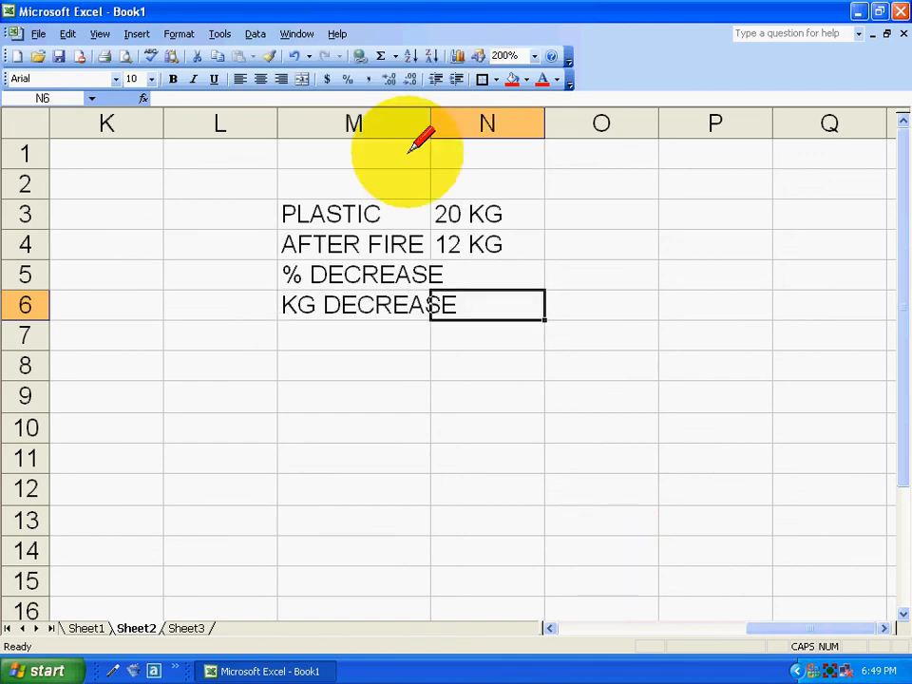
pyautogui.doubleClick(430, 123)
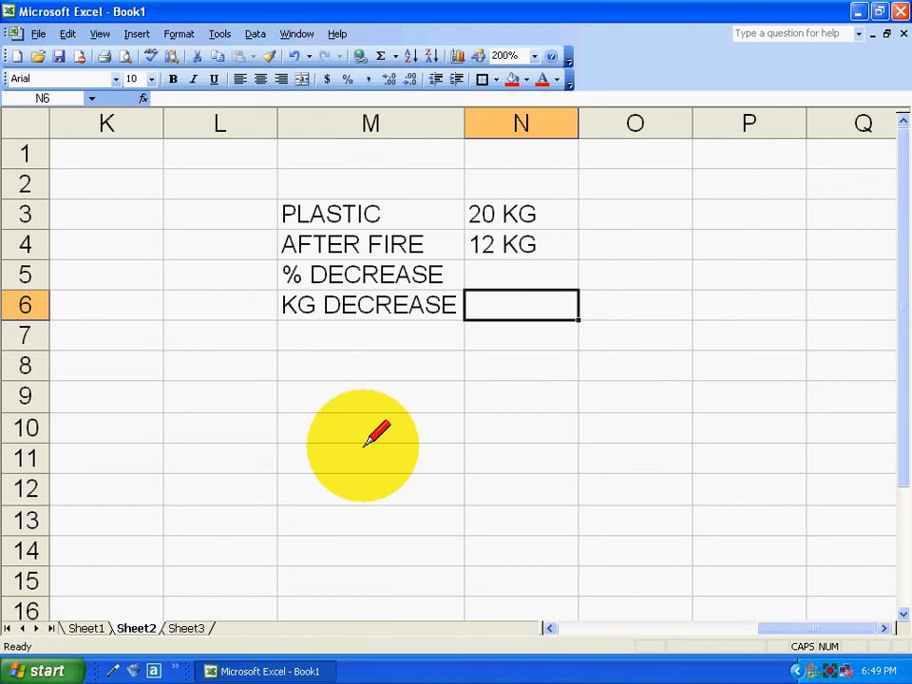
# - Fill the % DECREASE row, cells M5:N5, with red
pyautogui.press('Left')
pyautogui.press('Up')
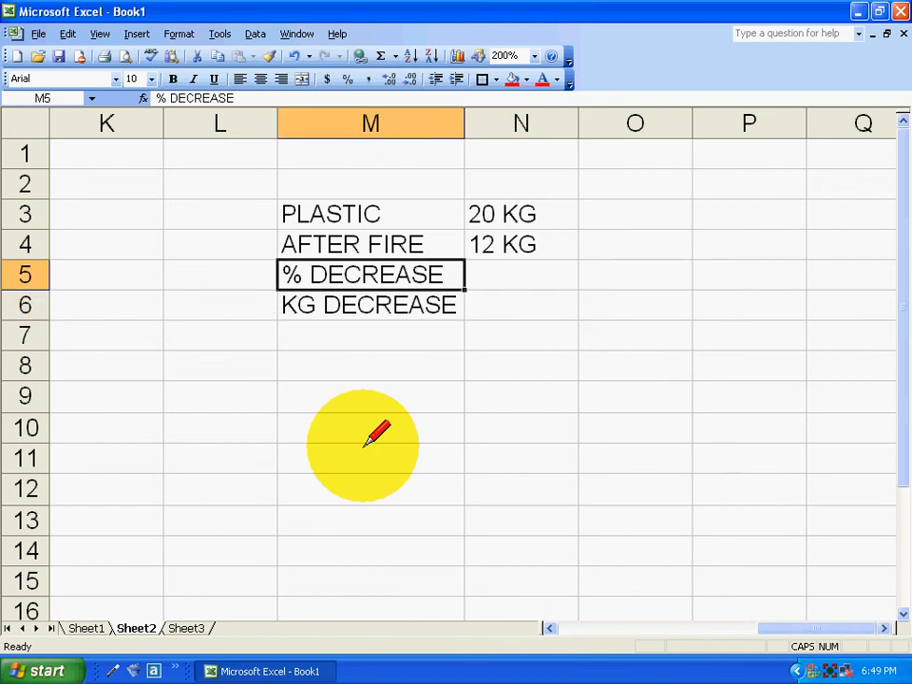
pyautogui.hotkey('shift', 'Right')
pyautogui.click(511, 79)
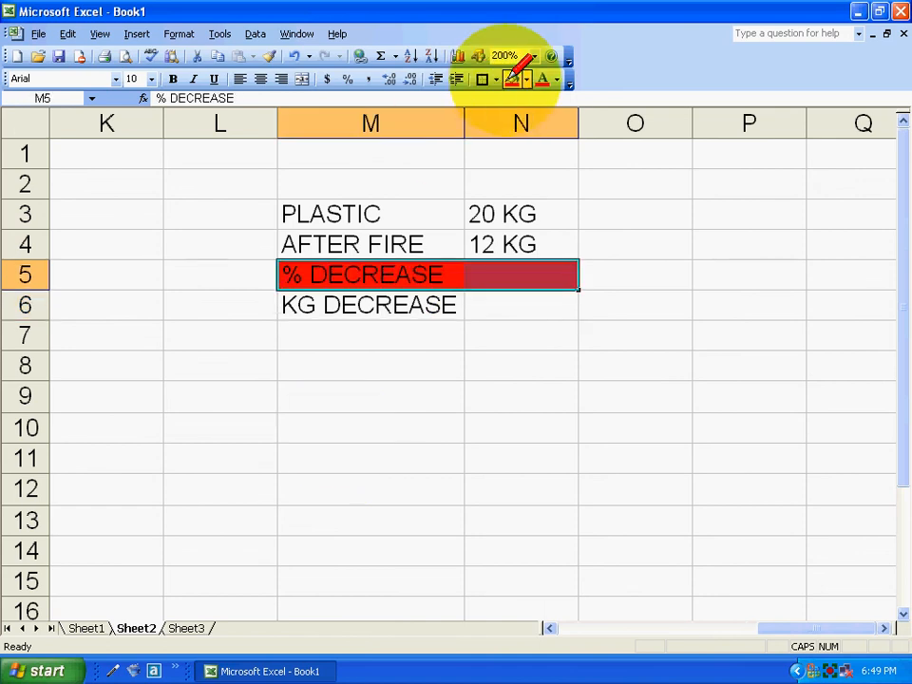
# - Fill the KG DECREASE row, cells M6:N6, with light yellow
pyautogui.press('Left')
pyautogui.press('Down')
pyautogui.press('Right')
pyautogui.hotkey('shift', 'Right')
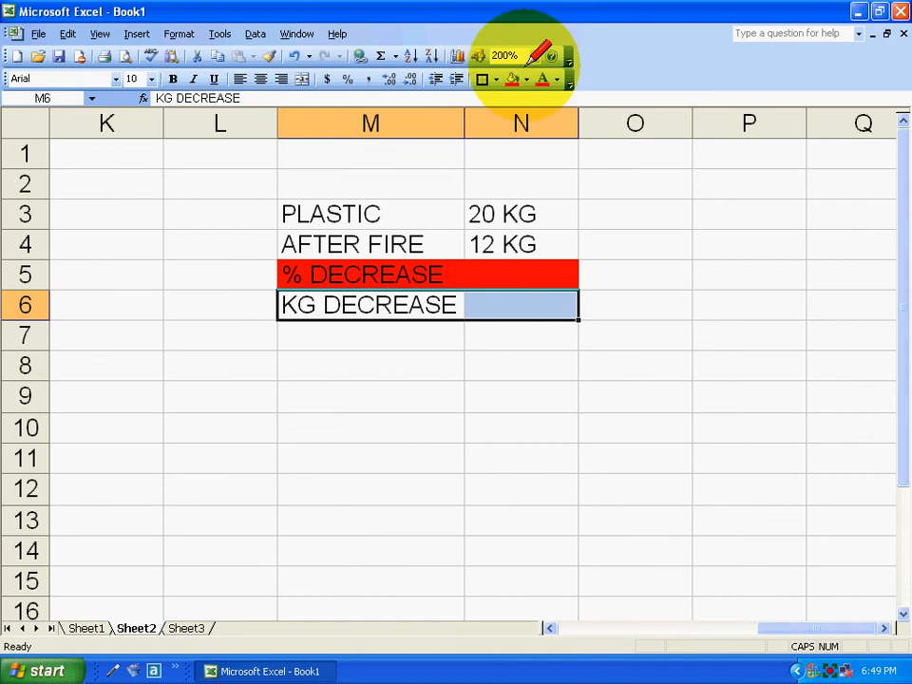
pyautogui.click(525, 79)
pyautogui.click(538, 194)
pyautogui.click(516, 356)
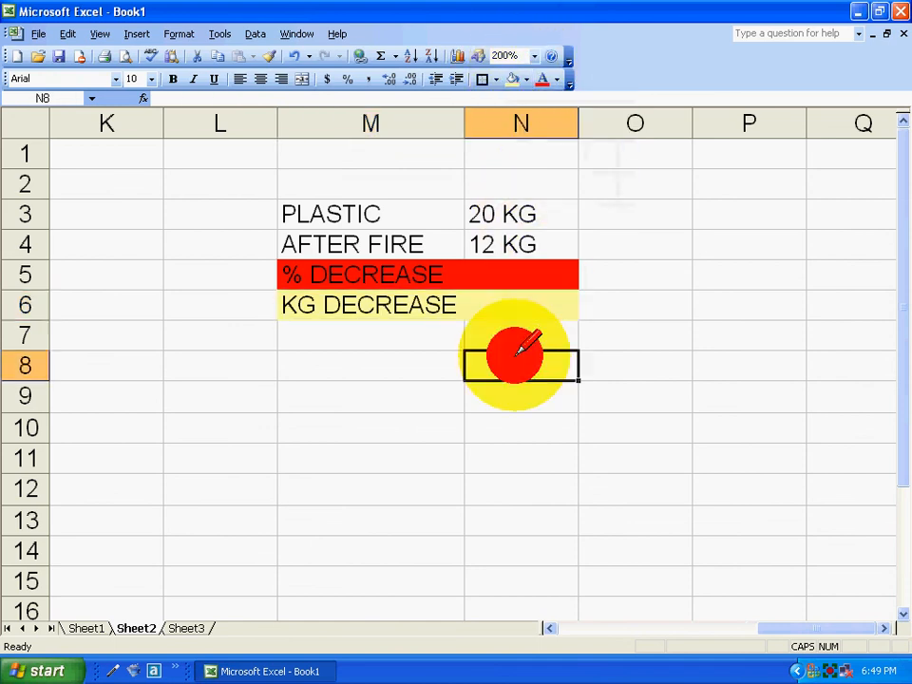
# - Enter the formula =12-20 in cell N6, beside the KG DECREASE label
pyautogui.click(518, 304)
pyautogui.write('=20')
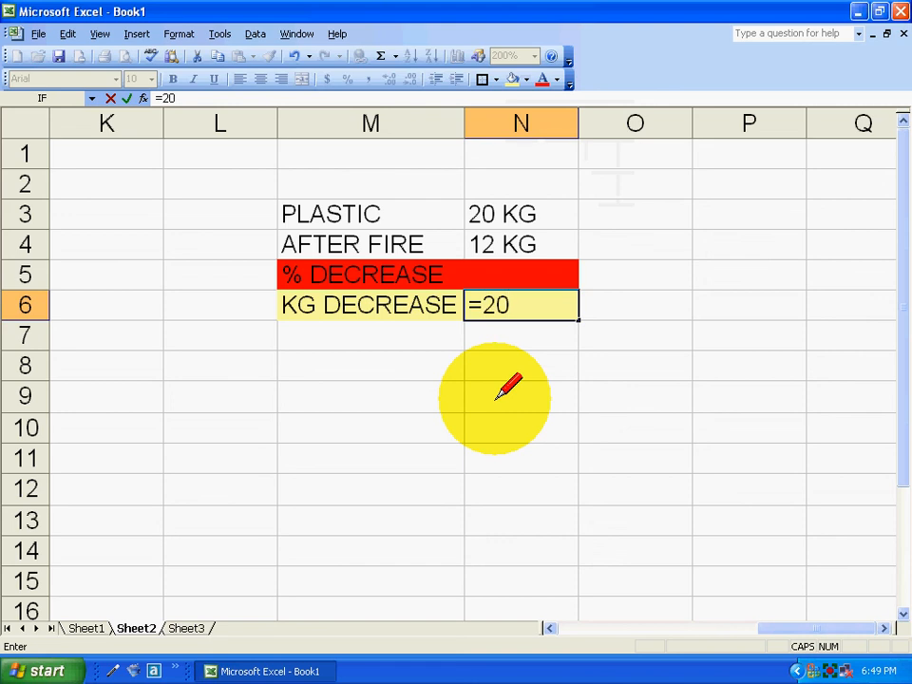
pyautogui.press('BackSpace')
pyautogui.press('BackSpace')
pyautogui.write('12-20')
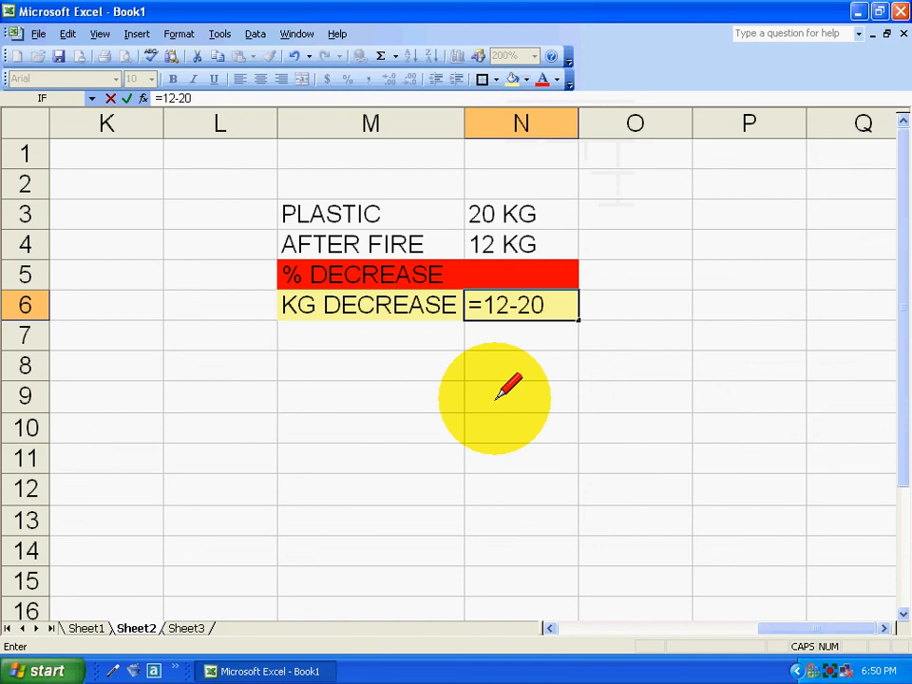
pyautogui.press('Return')
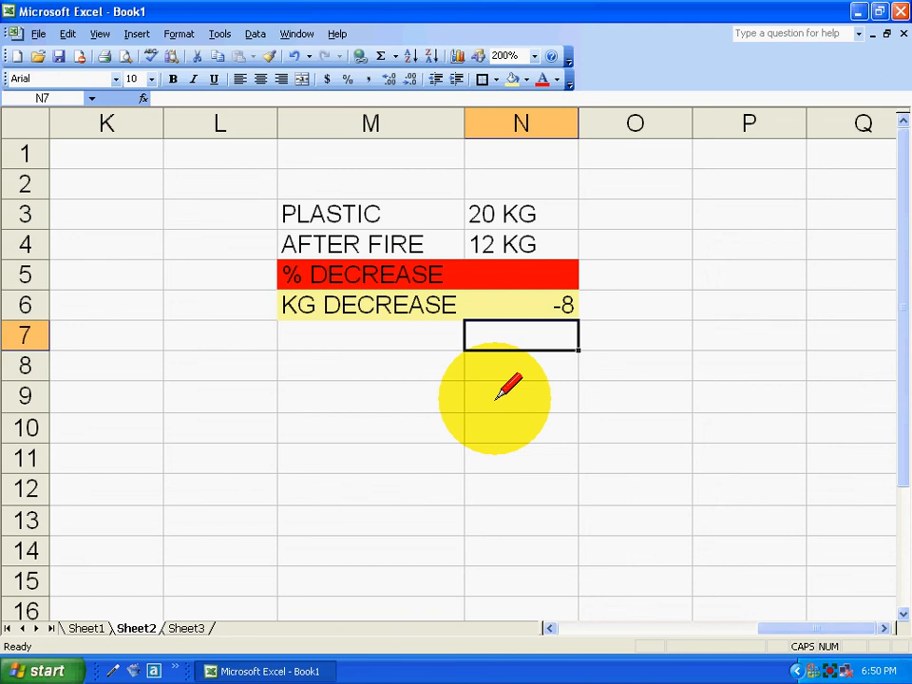
# - Enter the formula =-8/20*100 in cell N5, beside the % DECREASE label, and reopen it for review
pyautogui.press('Up')
pyautogui.press('Up')
pyautogui.write('=')
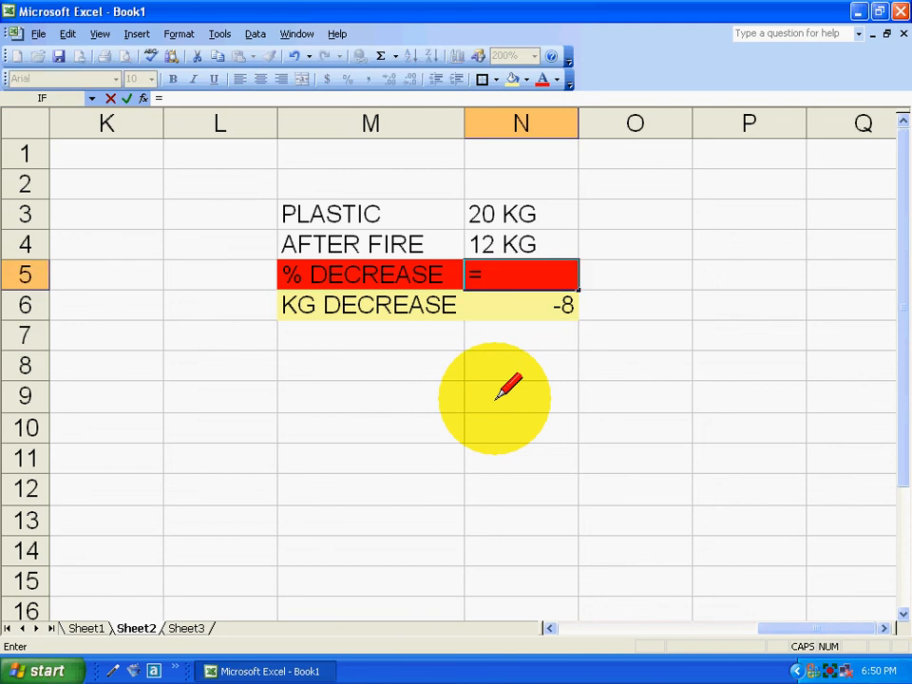
pyautogui.write('-8/')
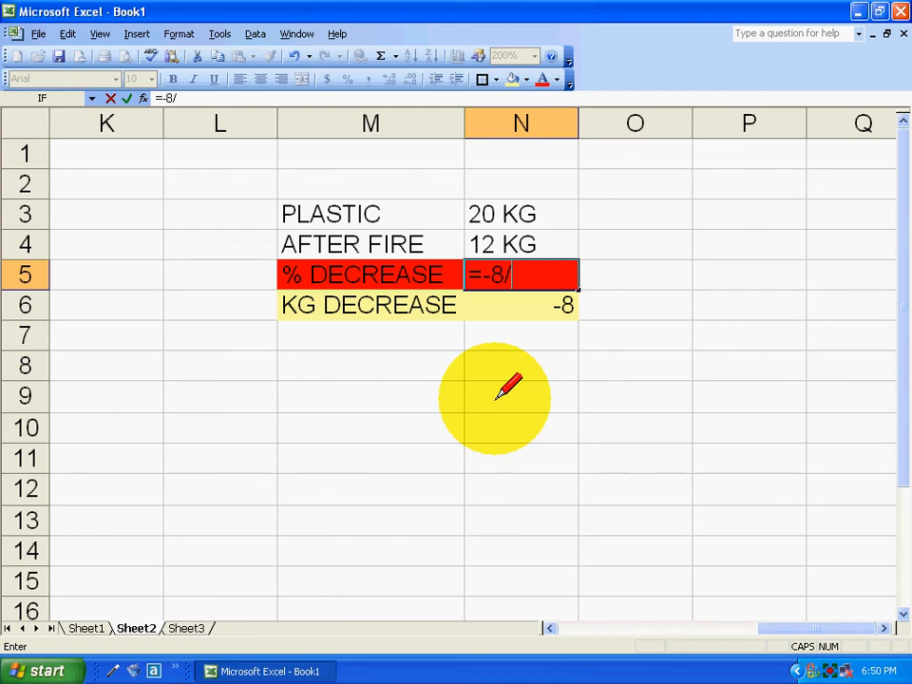
pyautogui.write('20*100')
pyautogui.press('Return')
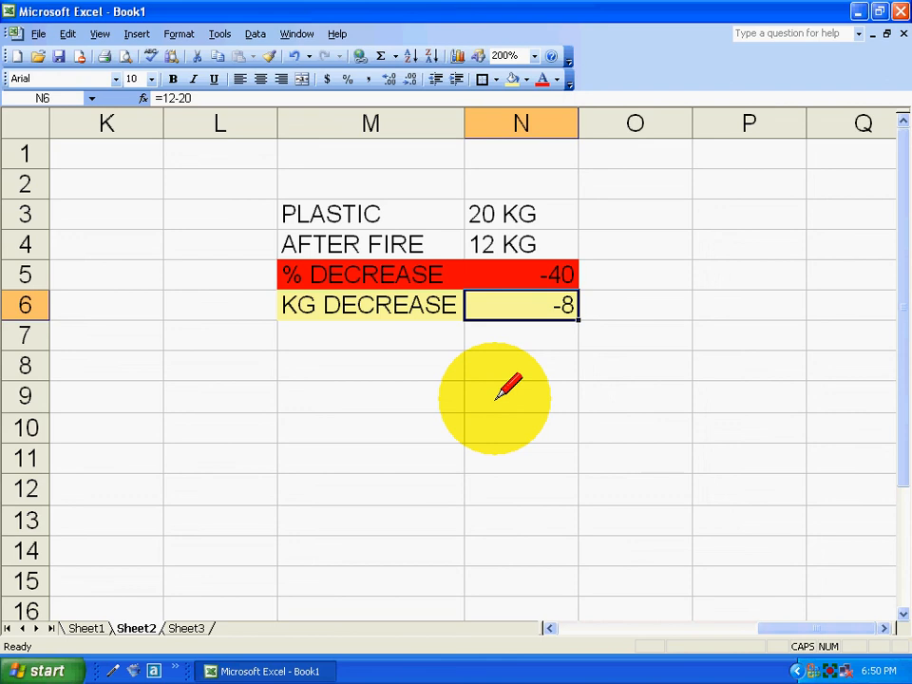
pyautogui.press('Up')
pyautogui.press('F2')
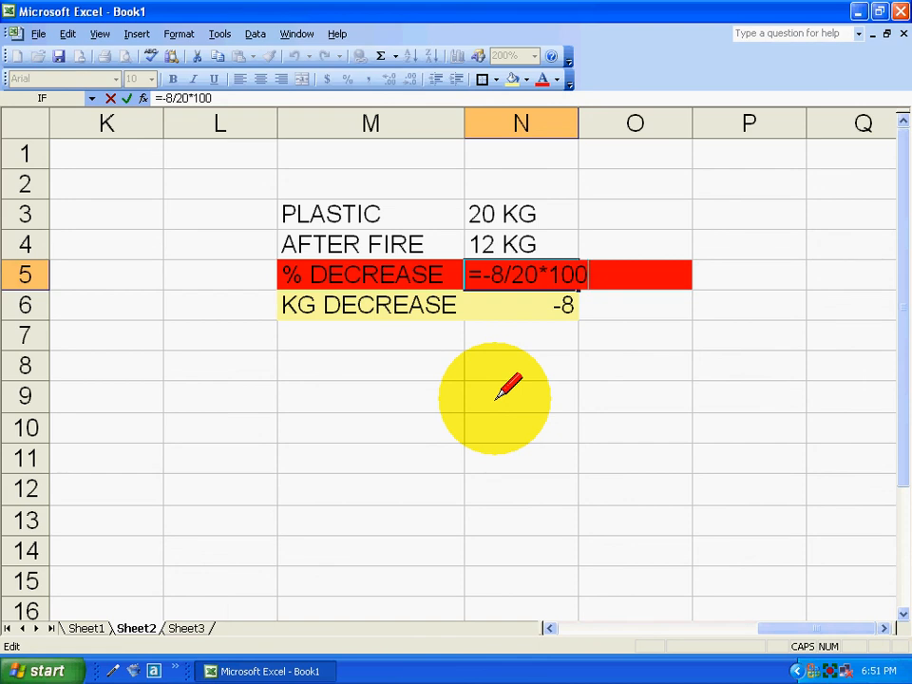
pyautogui.press('Return')
# - Clear the contents of the whole plastic weight table, cells M3:N6
pyautogui.hotkey('ctrl', 'a')
pyautogui.press('Delete')
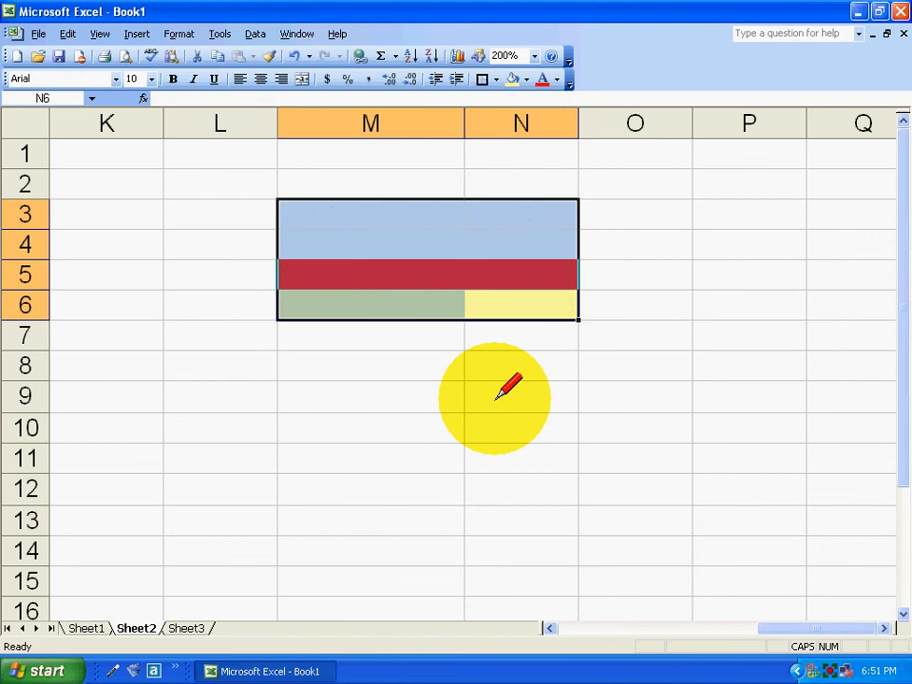
# - Enter the column headings A, B and C in cells P3, Q3 and R3
pyautogui.press('Right')
pyautogui.press('Right')
pyautogui.press('Right')
pyautogui.press('Right')
pyautogui.press('Right')
pyautogui.press('Right')
pyautogui.press('Right')
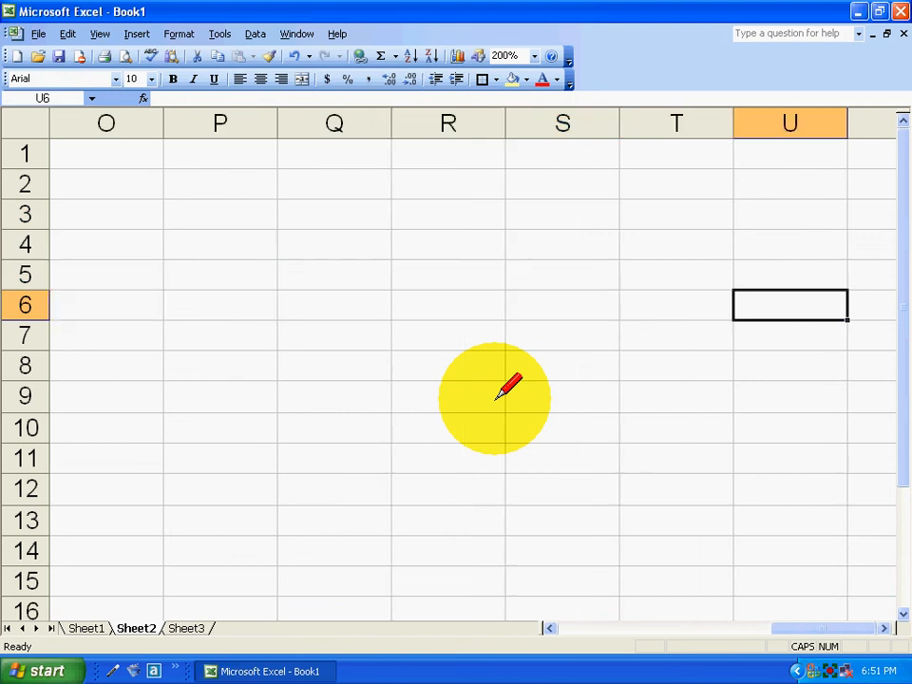
pyautogui.press('Left')
pyautogui.press('Left')
pyautogui.press('Left')
pyautogui.press('Up')
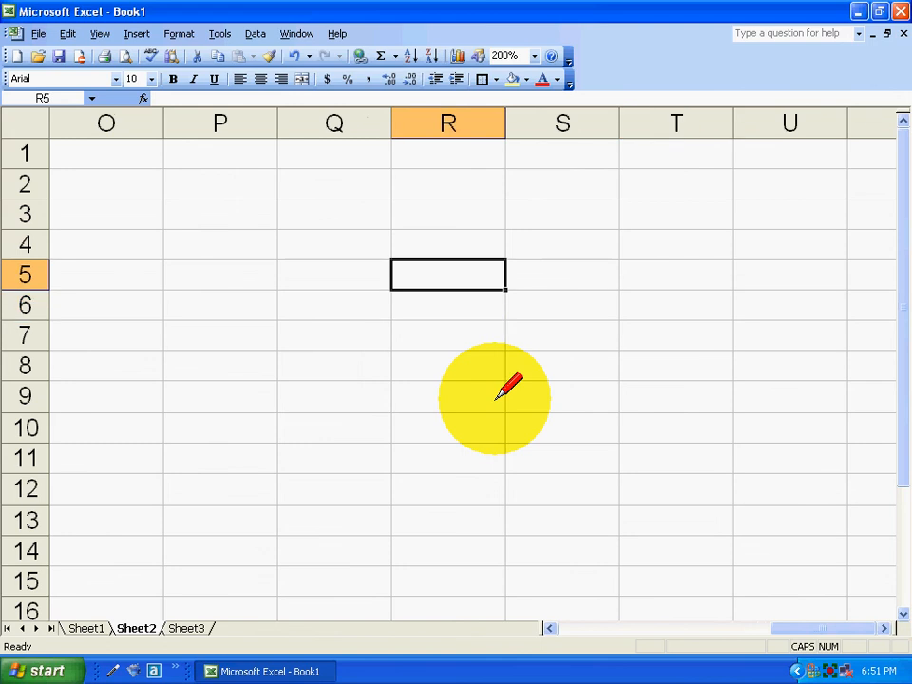
pyautogui.press('Up')
pyautogui.press('Left')
pyautogui.press('Left')
pyautogui.press('Up')
pyautogui.write('A')
pyautogui.press('Tab')
pyautogui.write('B')
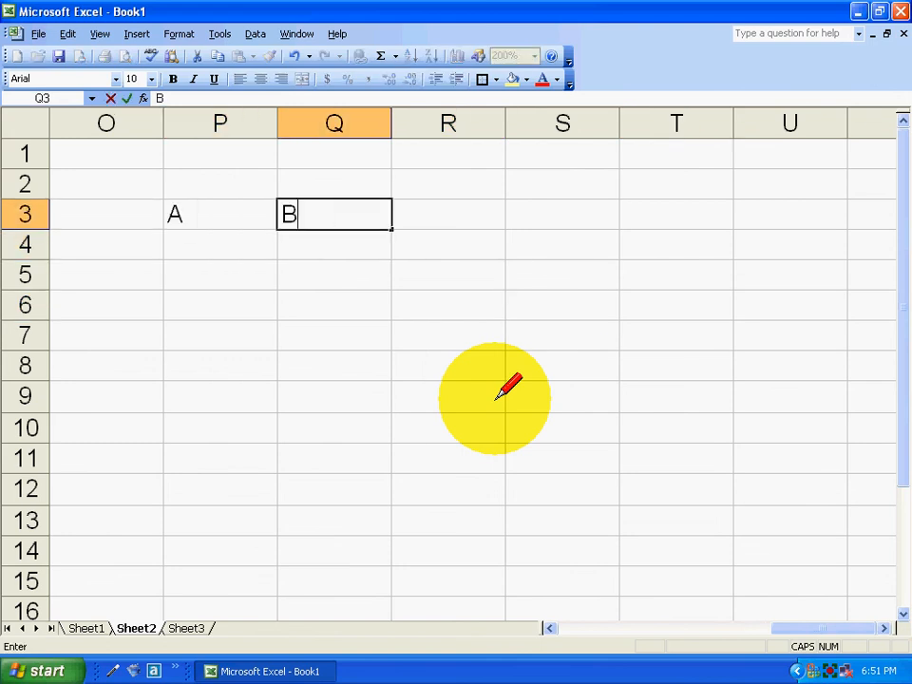
pyautogui.press('Tab')
pyautogui.write('C')
pyautogui.press('Tab')
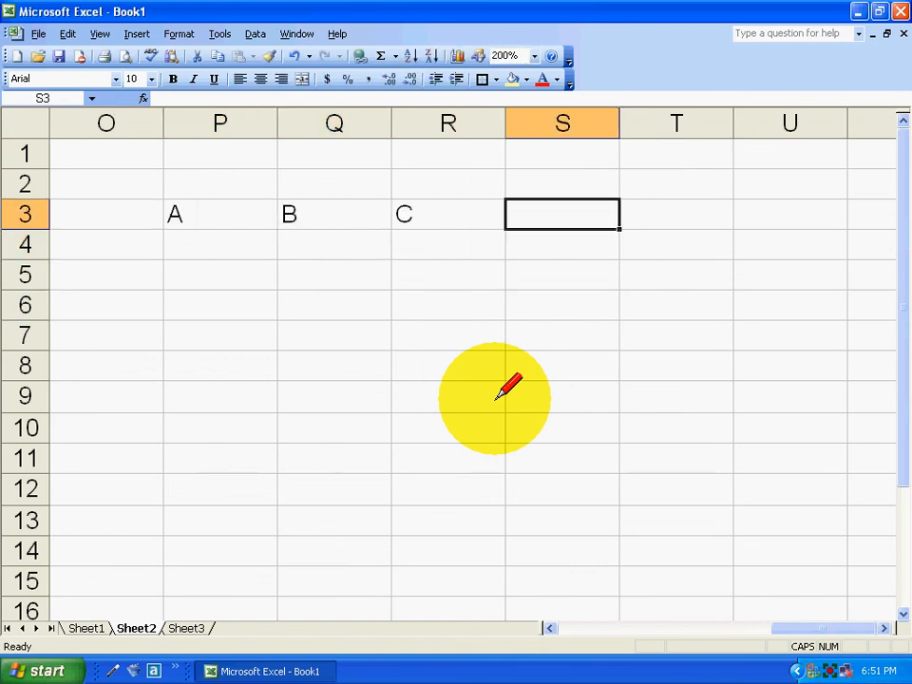
pyautogui.press('Up')
pyautogui.write('TOTA')
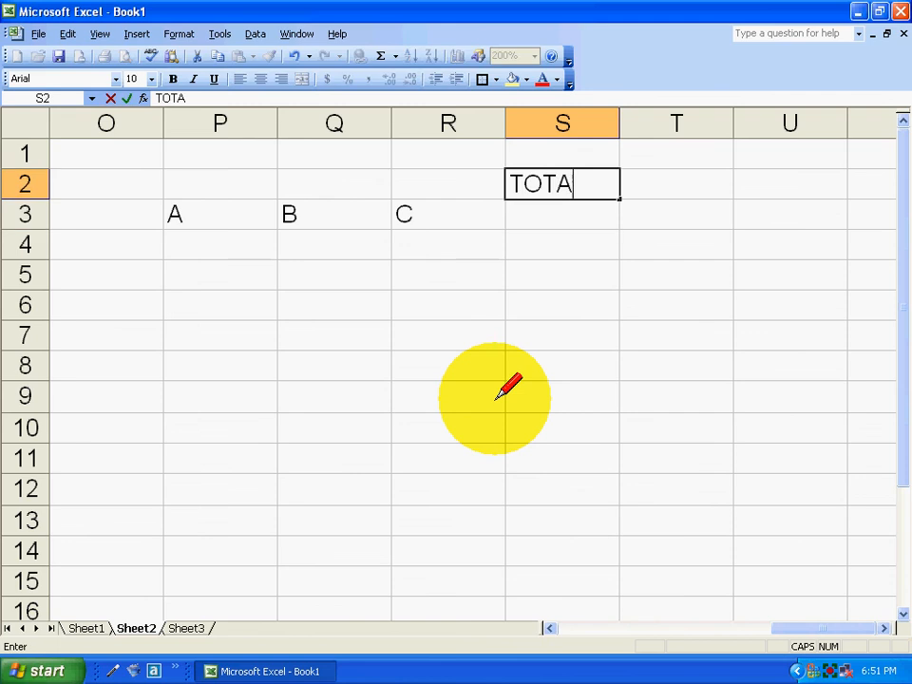
pyautogui.write('L')
pyautogui.press('Return')
pyautogui.press('Up')
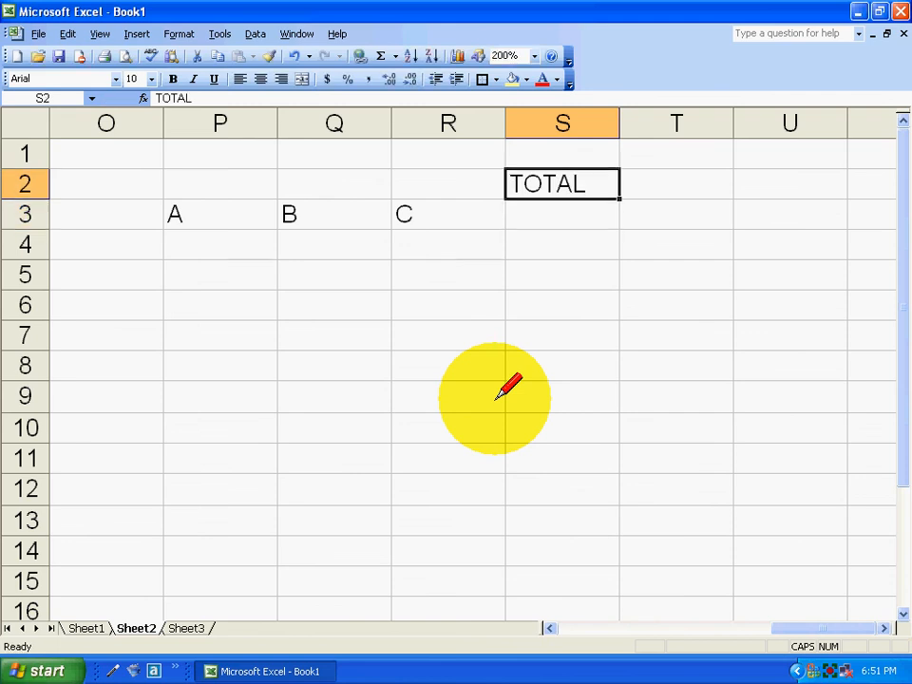
pyautogui.press('Delete')
# - Enter the heading TOTAL in cell S3, beside the C heading
pyautogui.press('Down')
pyautogui.write('TOTAL')
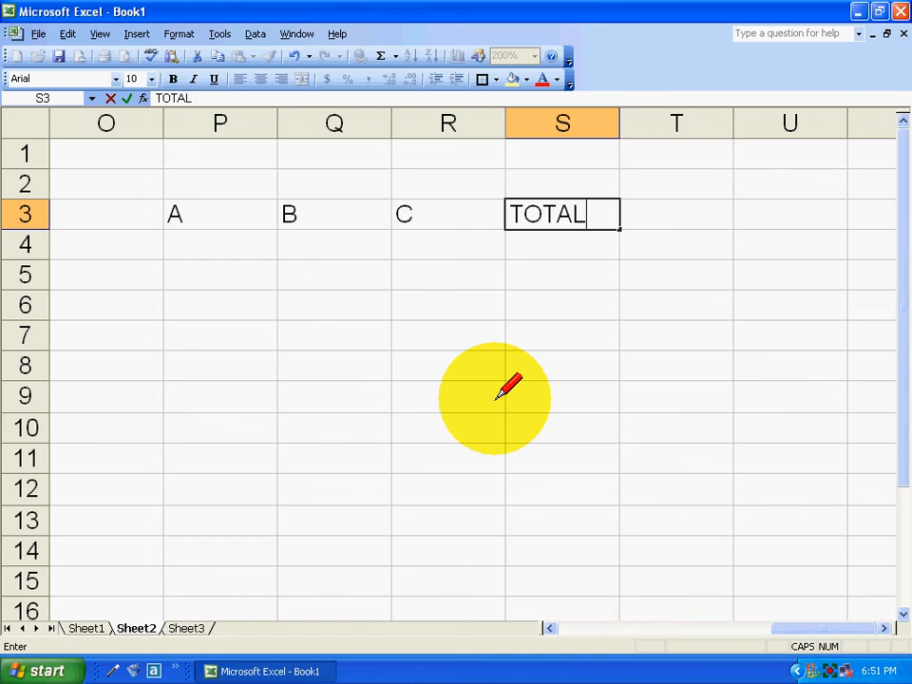
# - Fill cells P4:R4, below the A, B and C headings, with light yellow
pyautogui.press('Left')
pyautogui.press('Left')
pyautogui.press('Left')
pyautogui.press('Down')
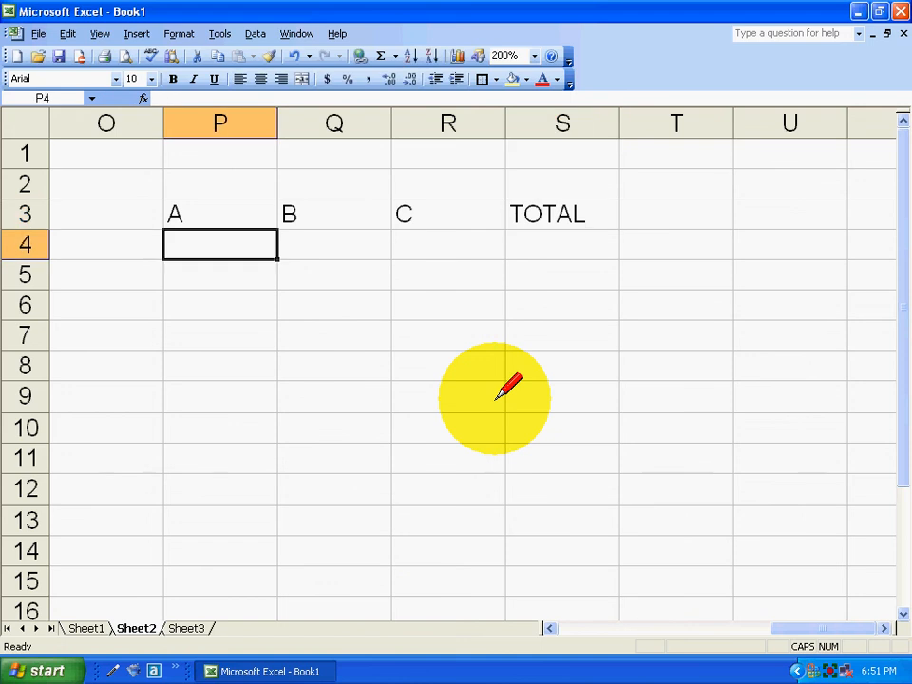
pyautogui.hotkey('shift', 'Right')
pyautogui.hotkey('shift', 'Right')
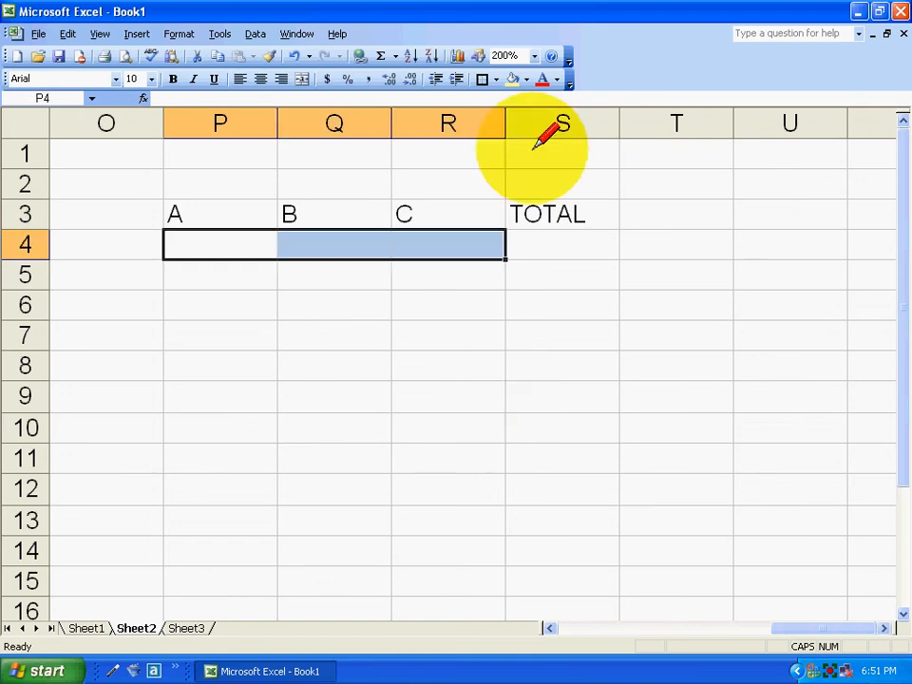
pyautogui.click(510, 80)
# - Fill cells S4 and S5, below the TOTAL heading, with red
pyautogui.click(539, 236)
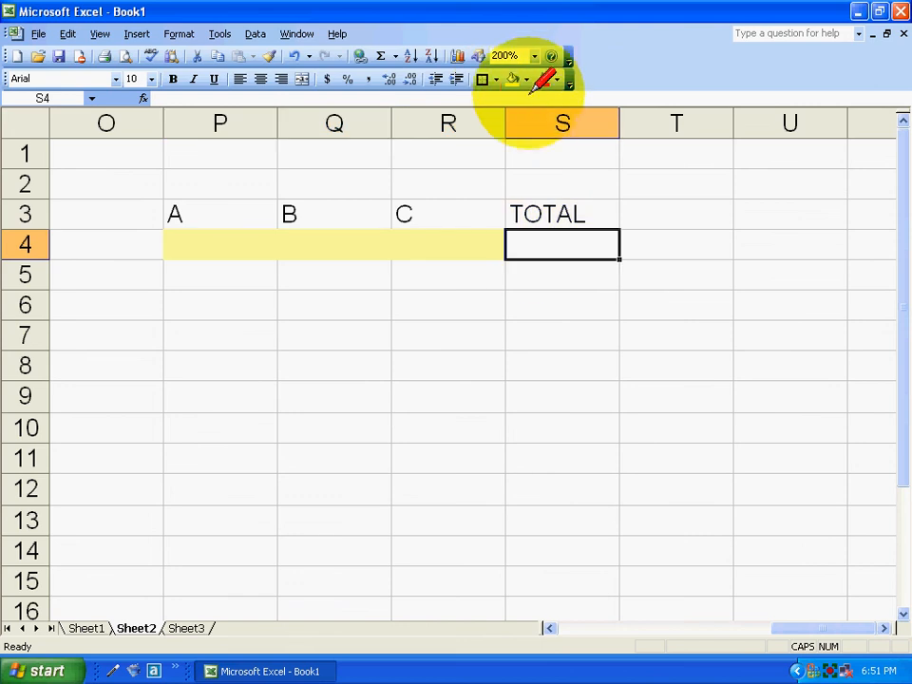
pyautogui.click(526, 80)
pyautogui.click(515, 164)
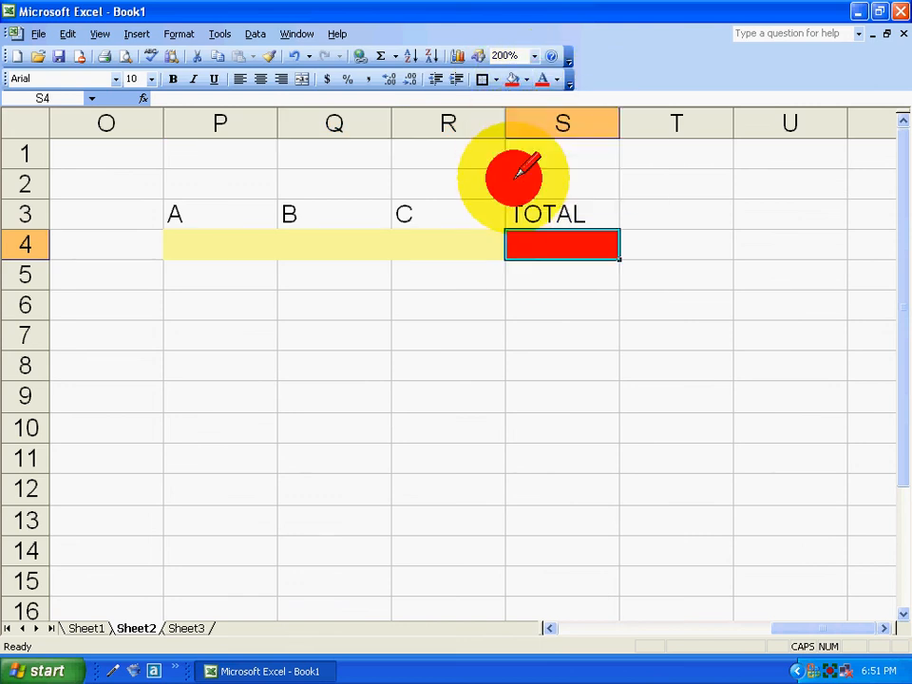
pyautogui.click(527, 273)
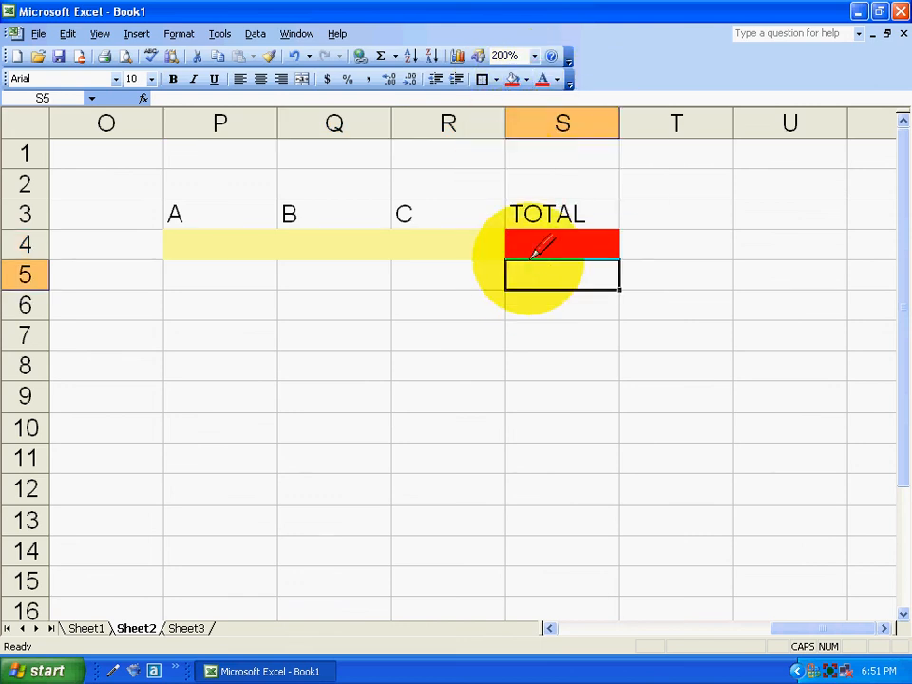
pyautogui.click(514, 79)
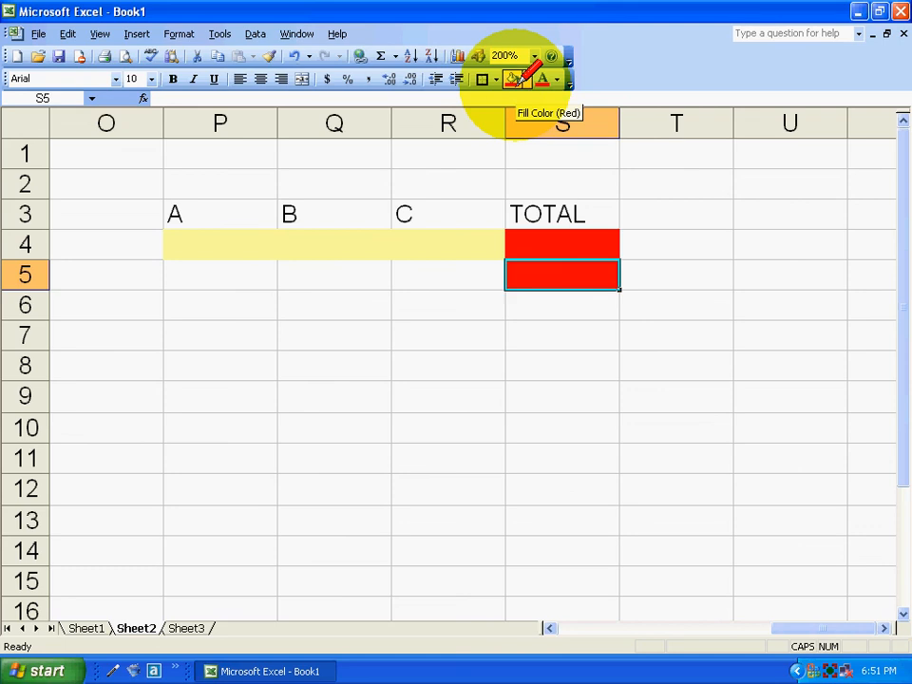
# - Fill cells P5:R5, the second row below the A, B and C headings, with orange
pyautogui.press('Left')
pyautogui.press('Left')
pyautogui.press('Left')
pyautogui.hotkey('shift', 'Right')
pyautogui.hotkey('shift', 'Right')
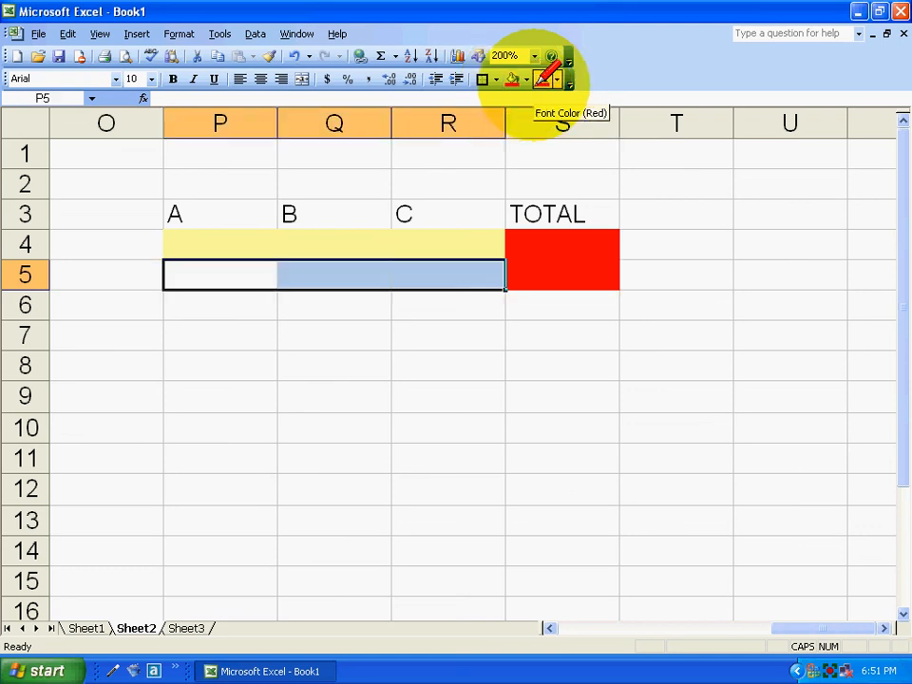
pyautogui.click(527, 80)
pyautogui.click(531, 162)
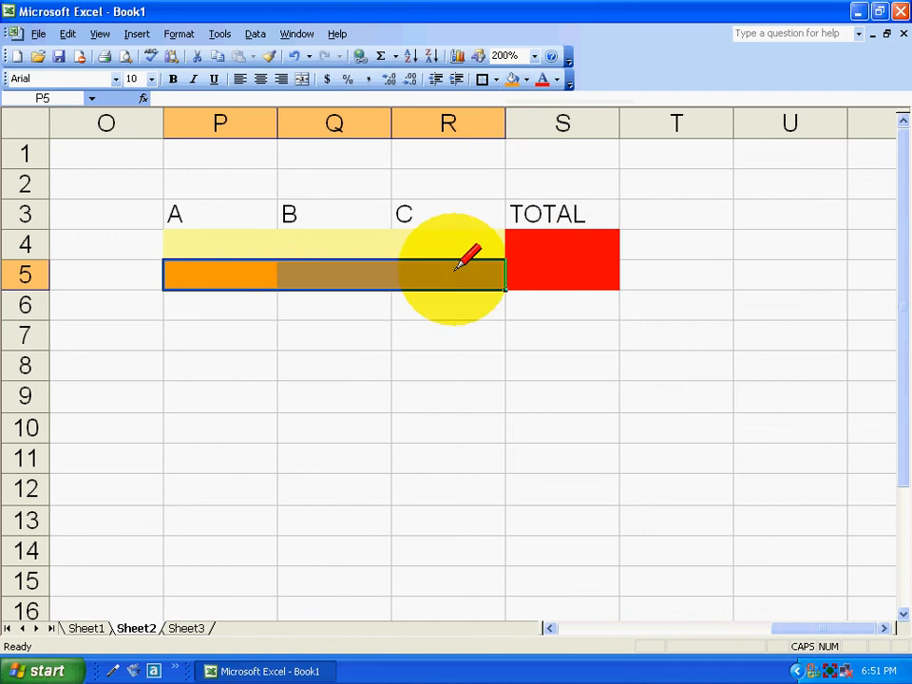
# - Enter the values 25, 45 and 30 in cells P4, Q4 and R4
pyautogui.click(238, 238)
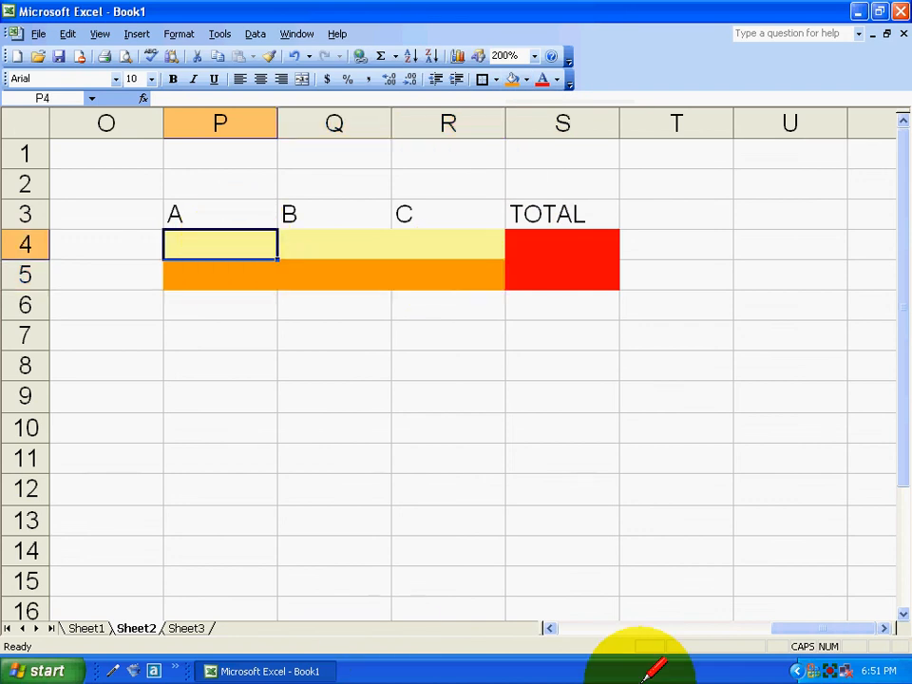
pyautogui.write('25')
pyautogui.press('Tab')
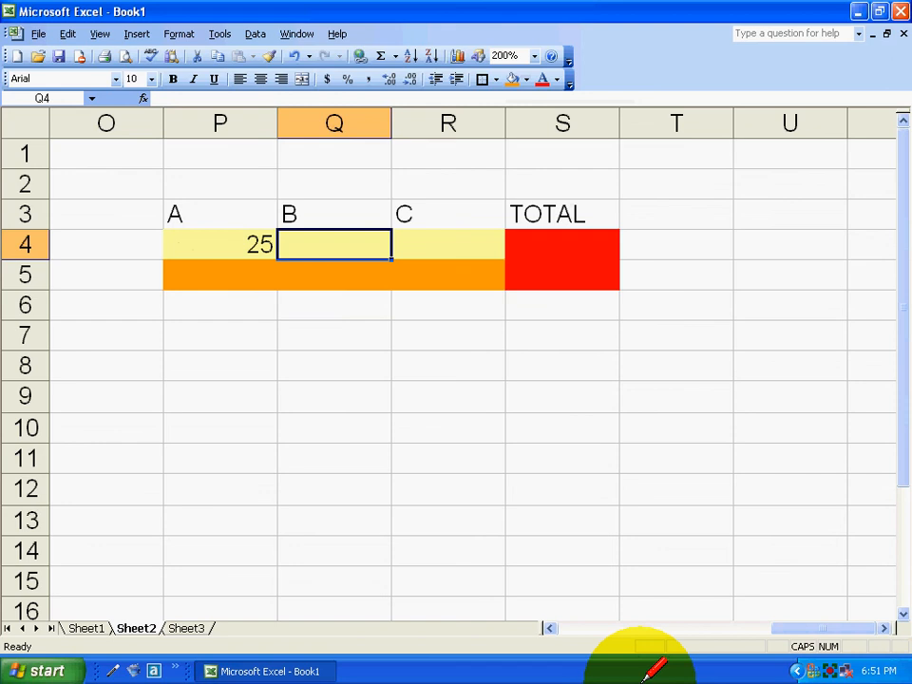
pyautogui.write('45')
pyautogui.press('Tab')
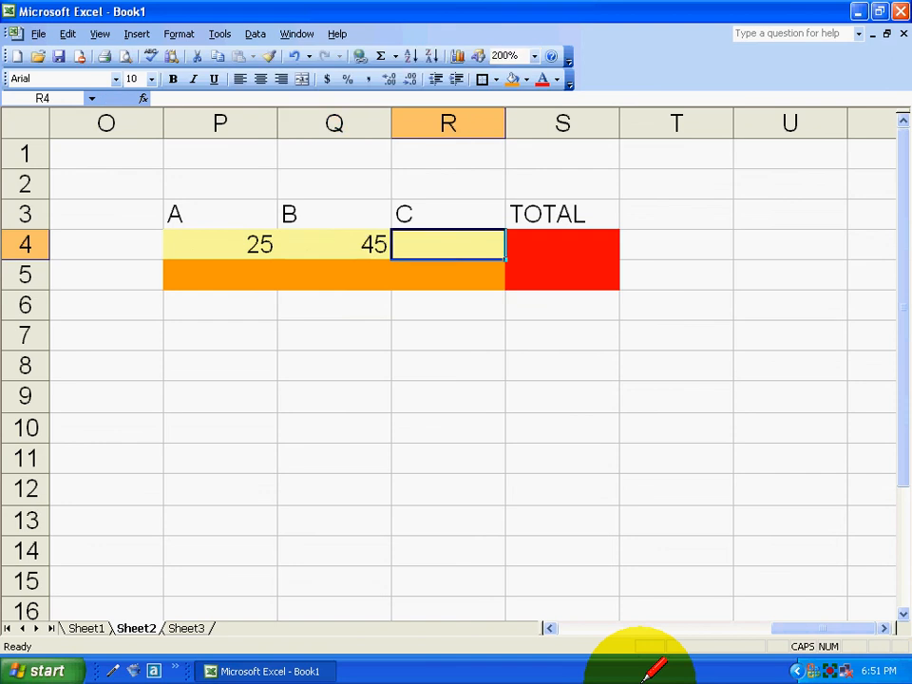
pyautogui.write('30')
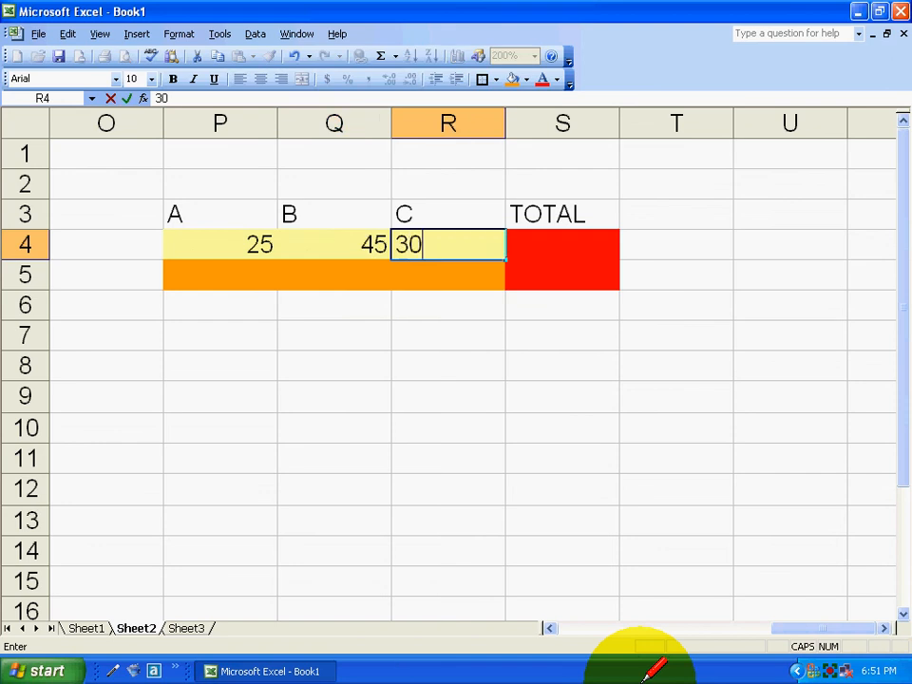
pyautogui.press('Tab')
# - Total the values of cells P4:R4 in cell S4 with AutoSum
pyautogui.press('Left')
pyautogui.press('Left')
pyautogui.press('Left')
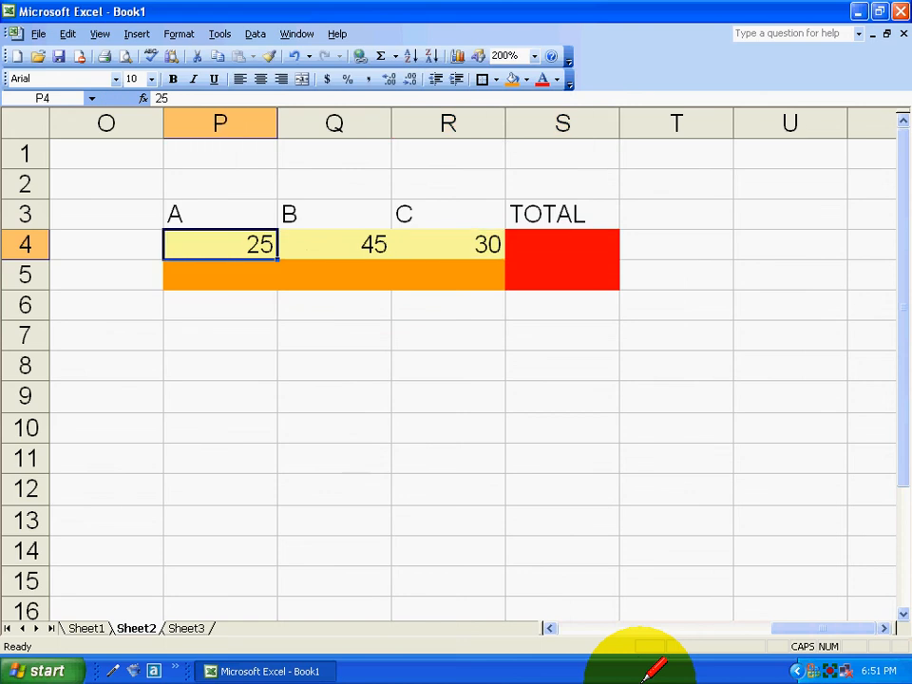
pyautogui.press('Right')
pyautogui.press('Left')
pyautogui.hotkey('shift', 'Right')
pyautogui.hotkey('shift', 'Right')
pyautogui.hotkey('shift', 'Right')
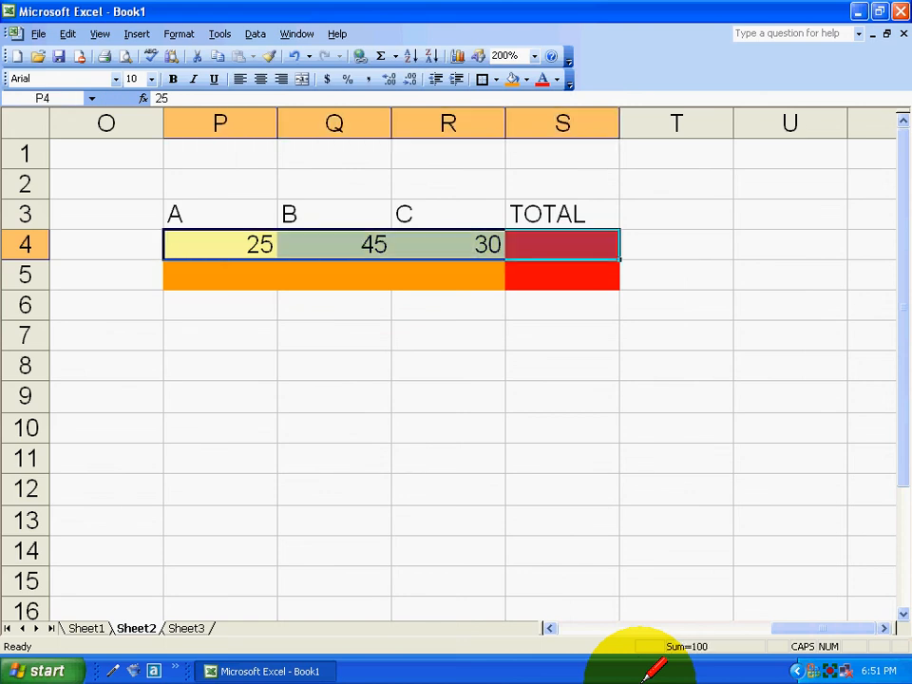
pyautogui.hotkey('alt', '=')
pyautogui.press('Right')
pyautogui.press('Right')
pyautogui.press('Right')
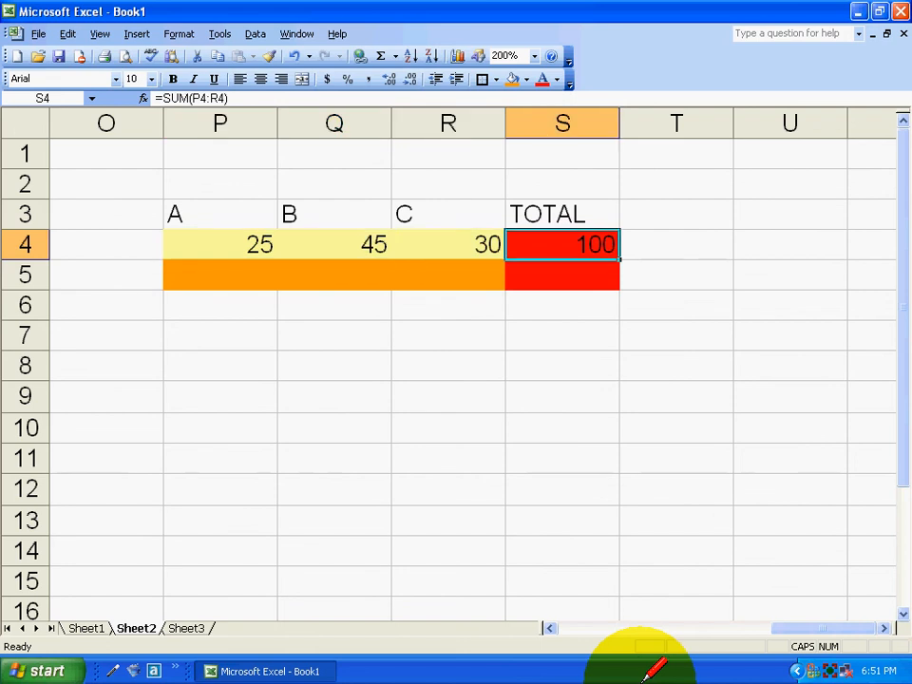
# - Center the contents of the whole table, cells P3:S5
pyautogui.press('Left')
pyautogui.press('Left')
pyautogui.press('Left')
pyautogui.press('Up')
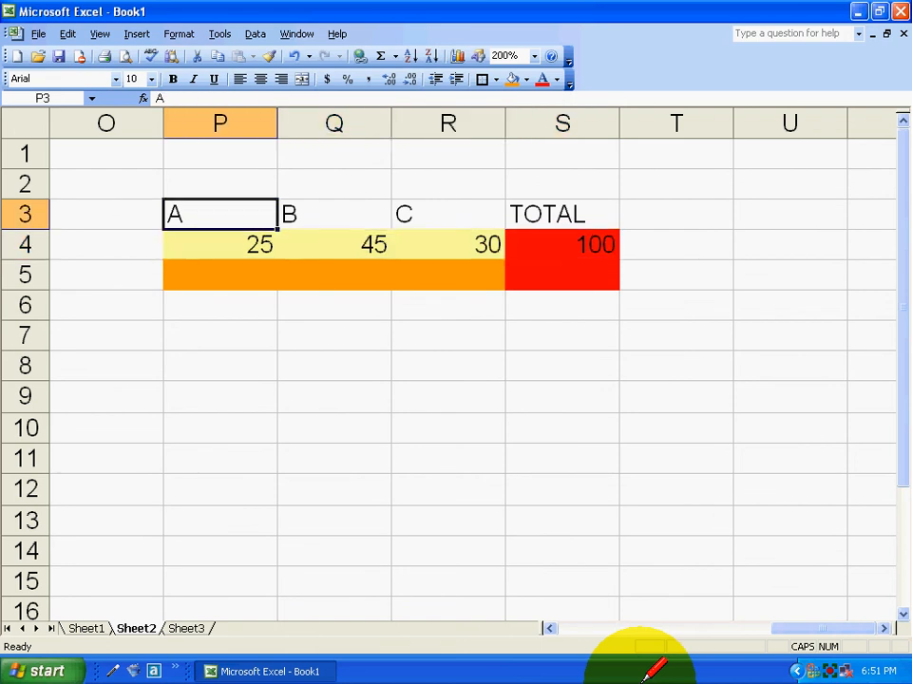
pyautogui.hotkey('shift', 'Right')
pyautogui.hotkey('shift', 'Right')
pyautogui.hotkey('shift', 'Right')
pyautogui.hotkey('shift', 'Down')
pyautogui.hotkey('shift', 'Down')
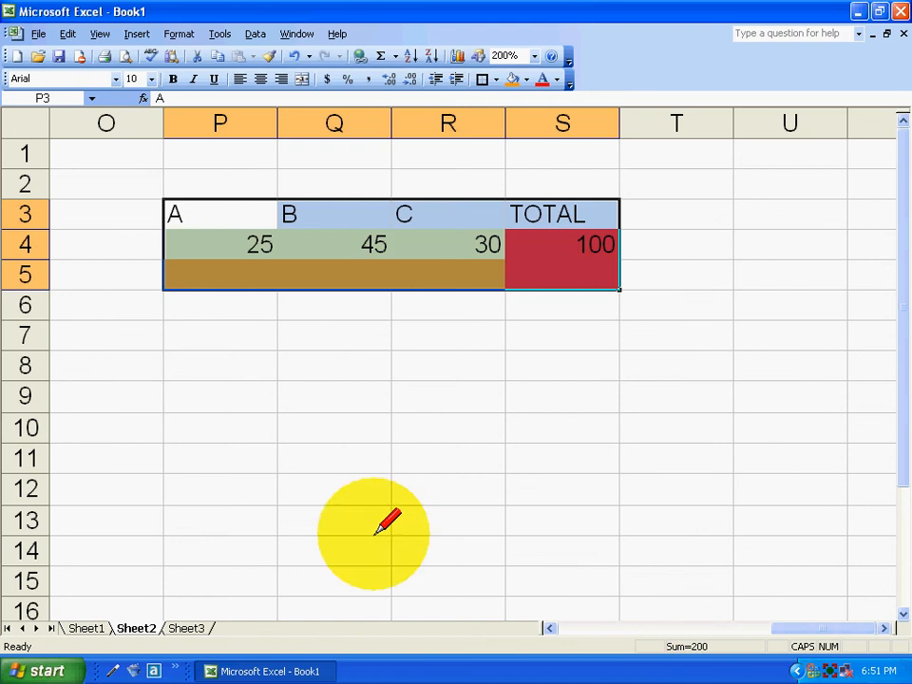
pyautogui.click(261, 79)
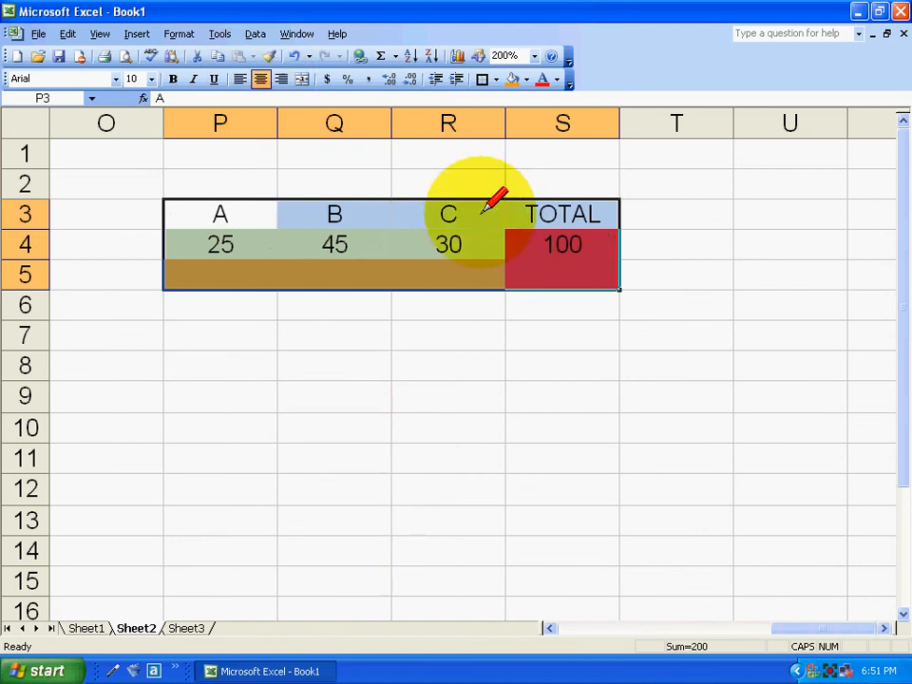
# - Enter 150 as the new total in cell S5
pyautogui.click(561, 270)
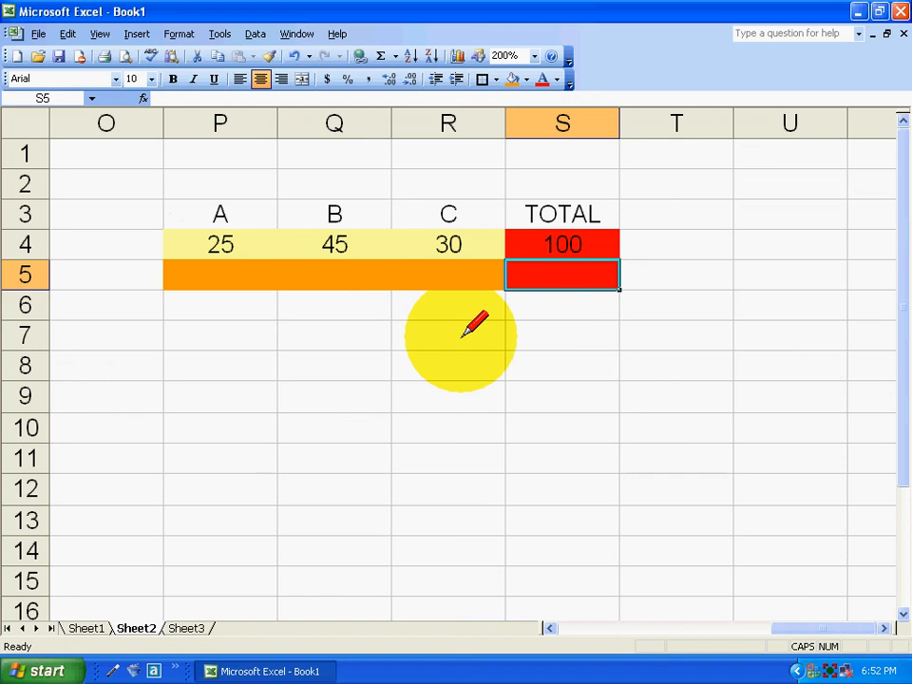
pyautogui.write('150')
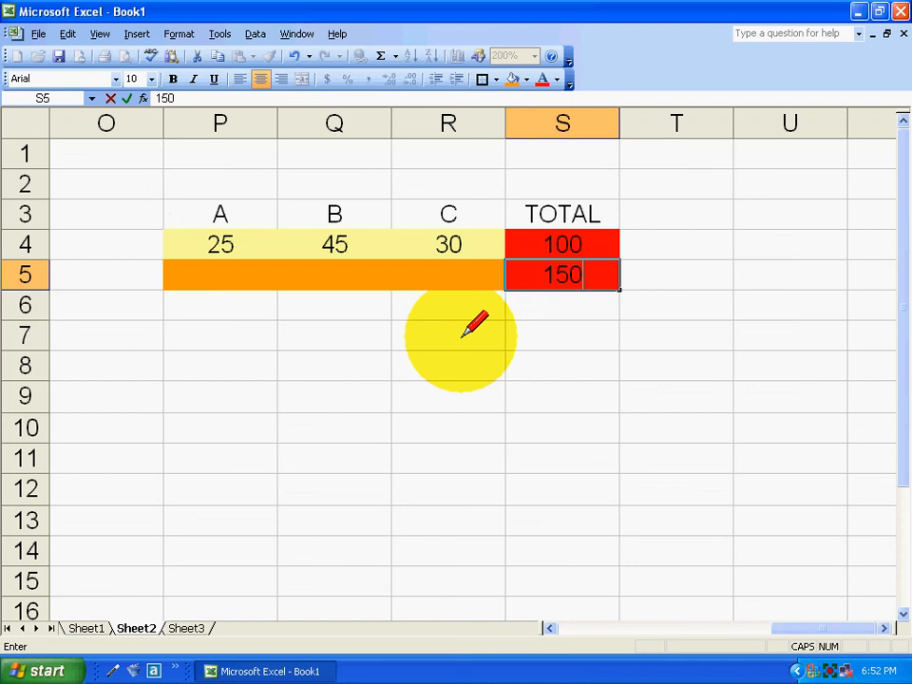
pyautogui.press('Left')
pyautogui.press('Left')
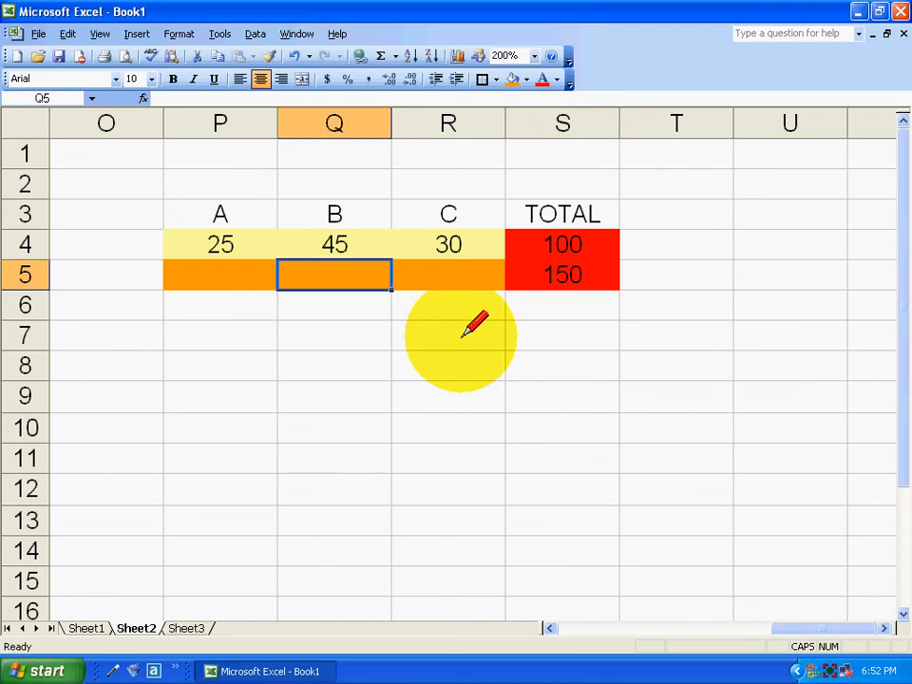
# - Calculate A's share of the 150 total in cell P5 with the formula =25*150/100
pyautogui.press('Left')
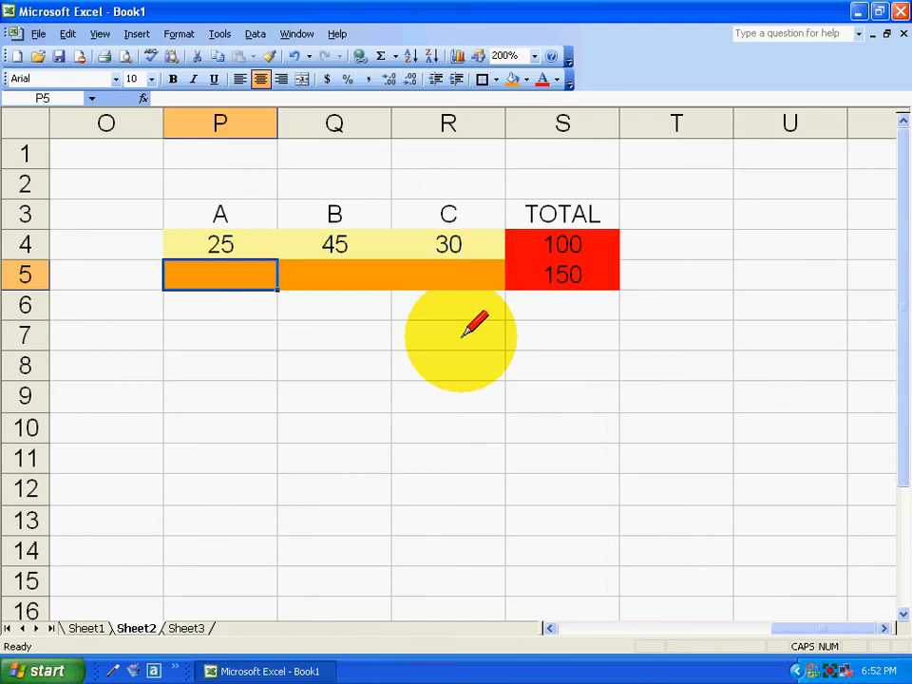
pyautogui.write('=')
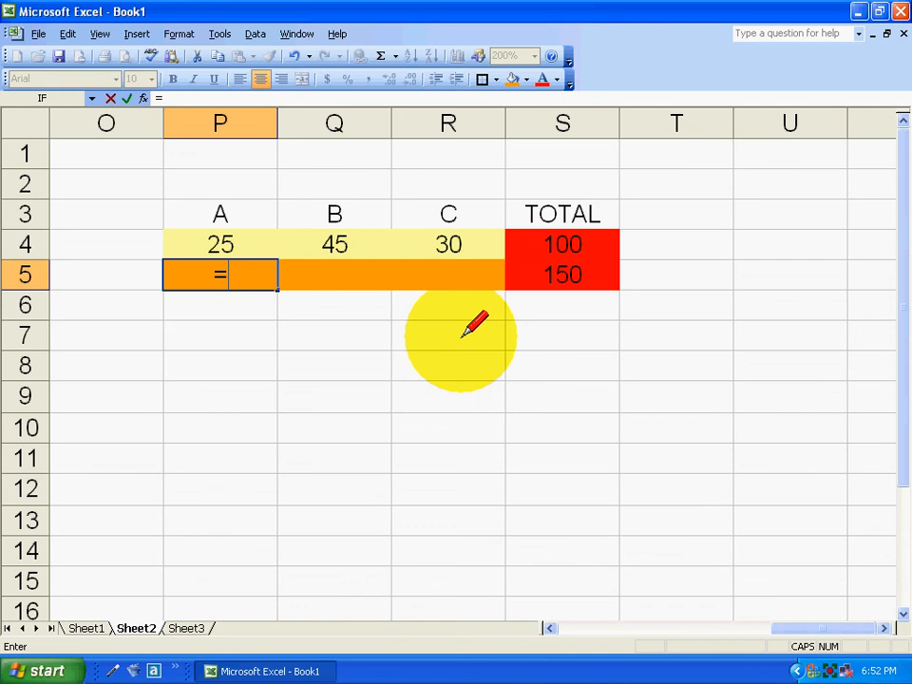
pyautogui.write('25')
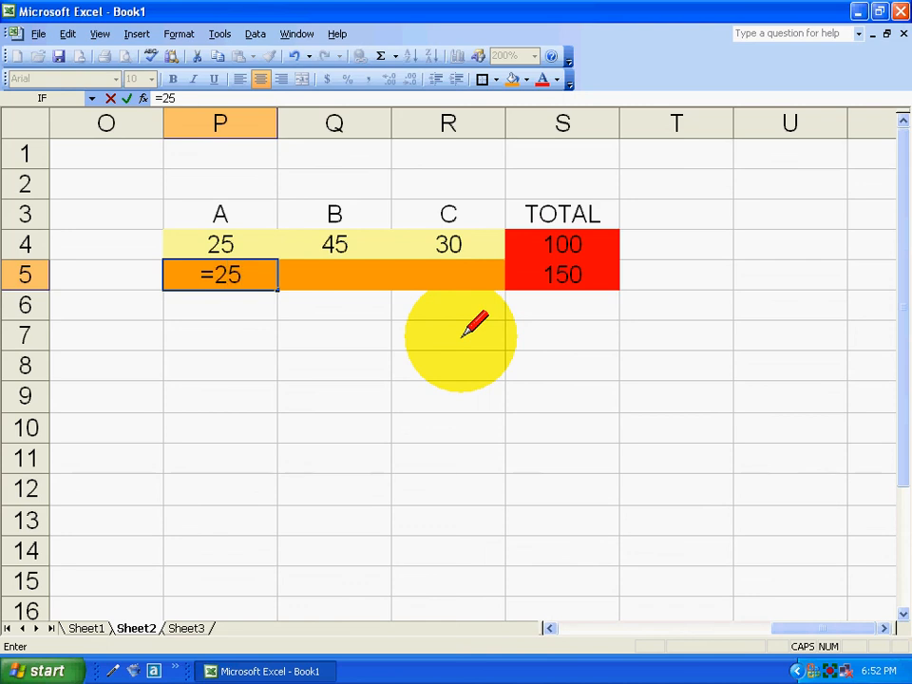
pyautogui.write('*')
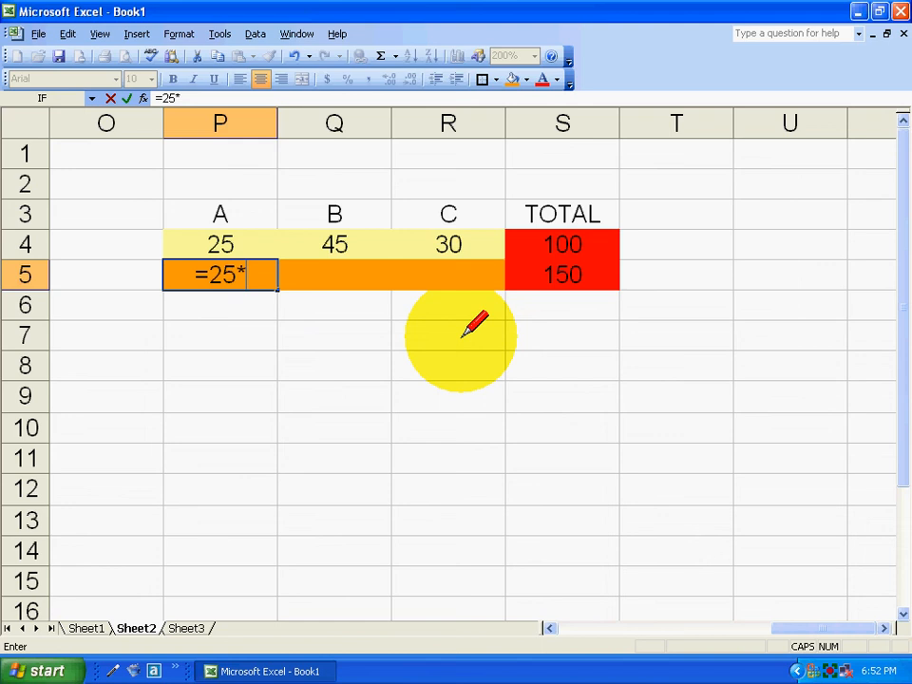
pyautogui.write('150')
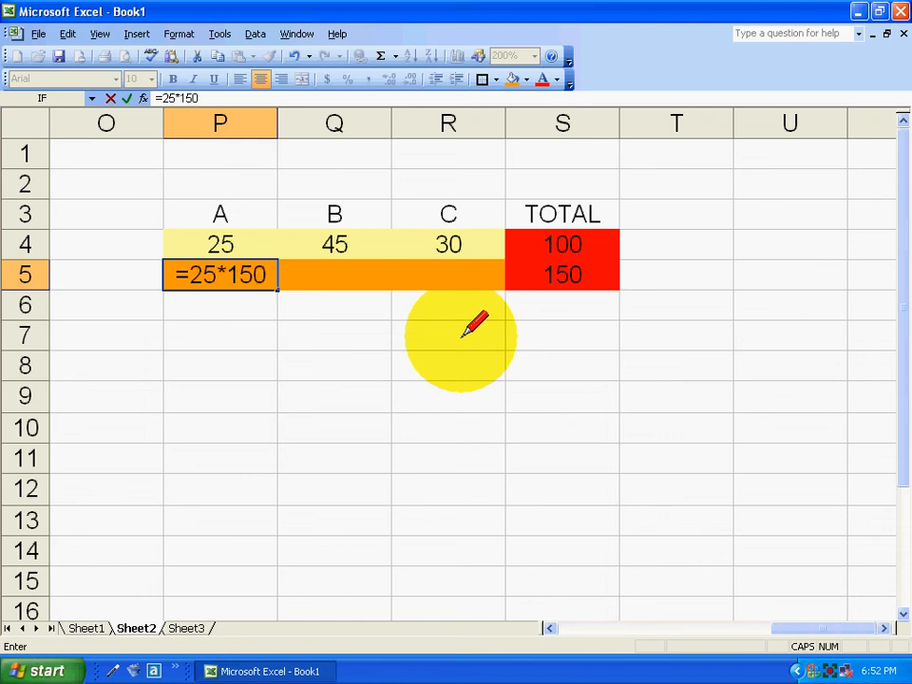
pyautogui.write('/')
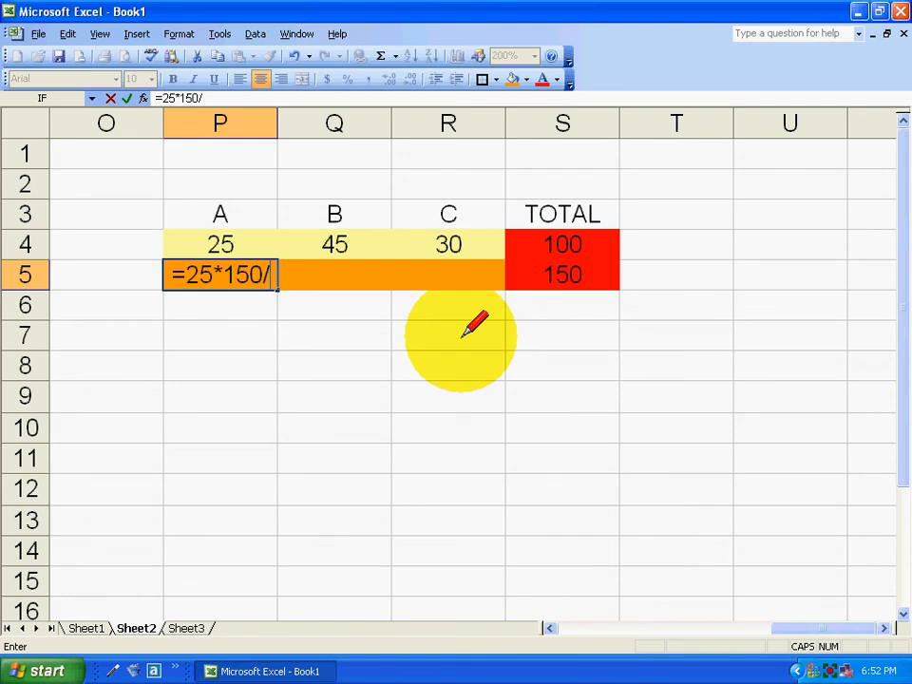
pyautogui.write('100')
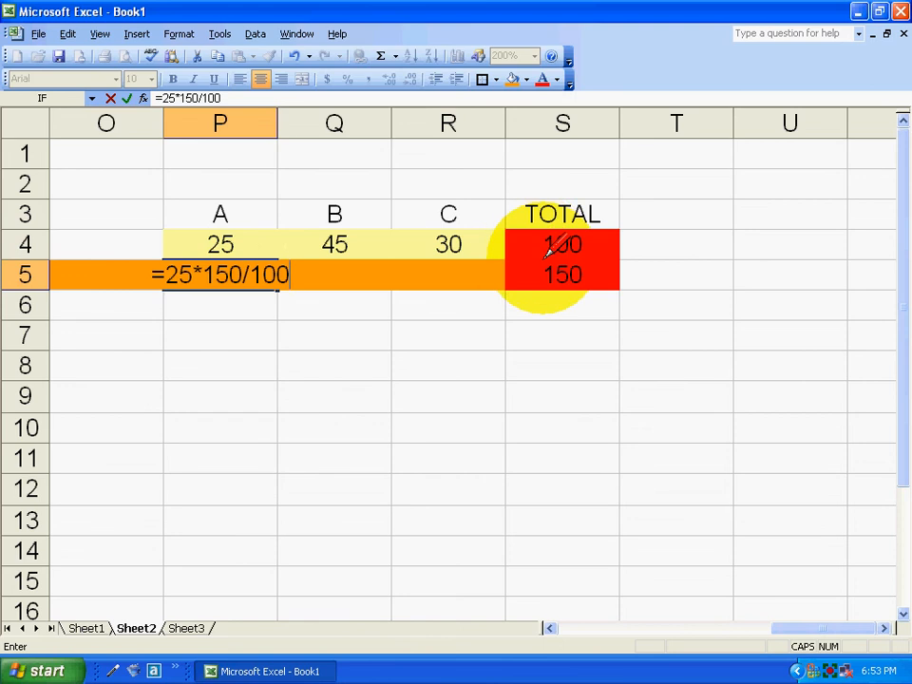
pyautogui.press('Return')
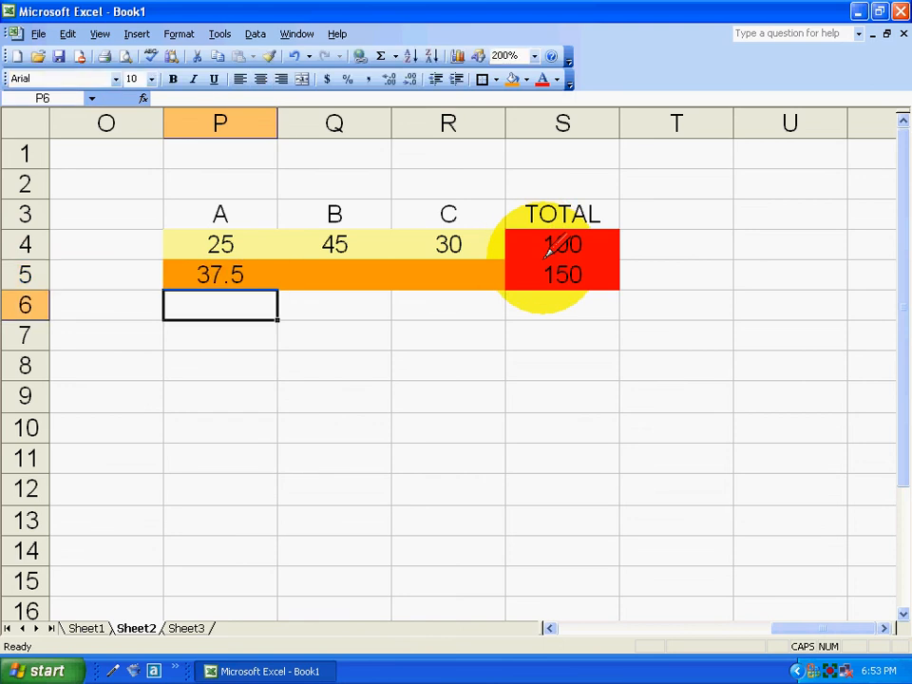
# - Calculate B's share of the 150 total in cell Q5 with the formula =45*150/100
pyautogui.press('Up')
pyautogui.press('Right')
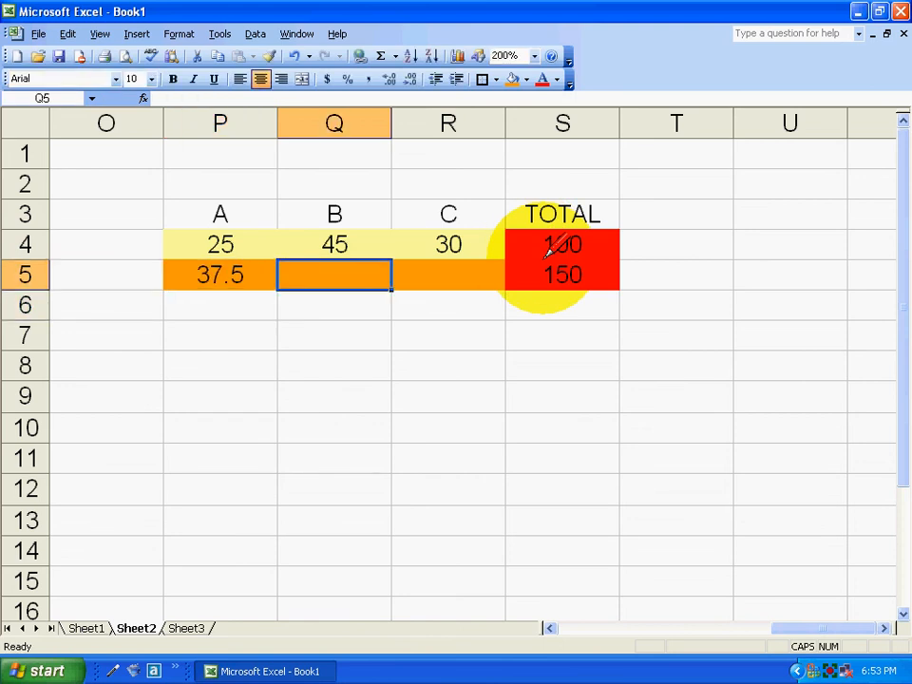
pyautogui.write('=4')
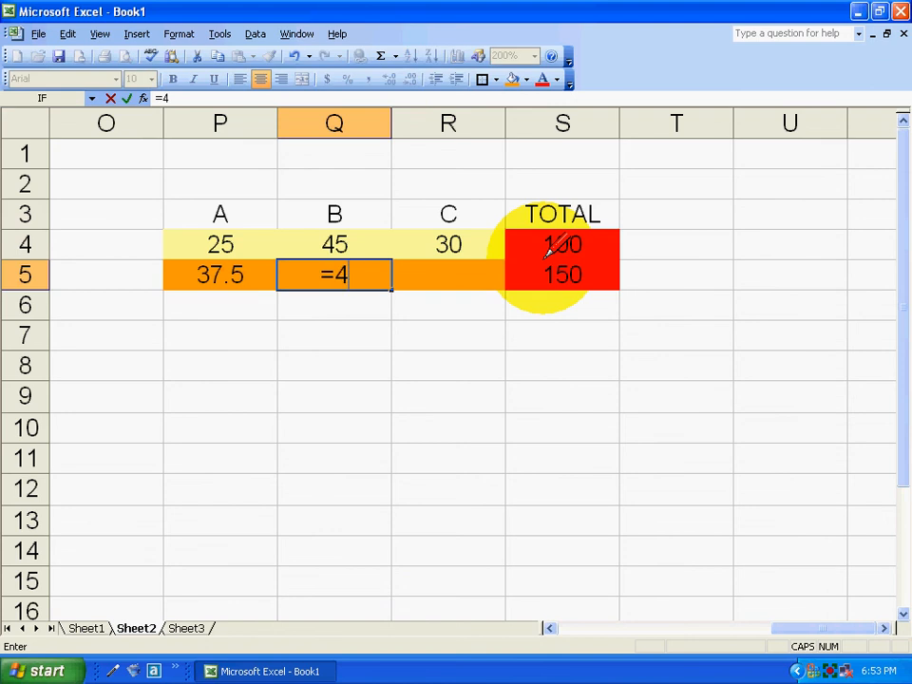
pyautogui.write('5*')
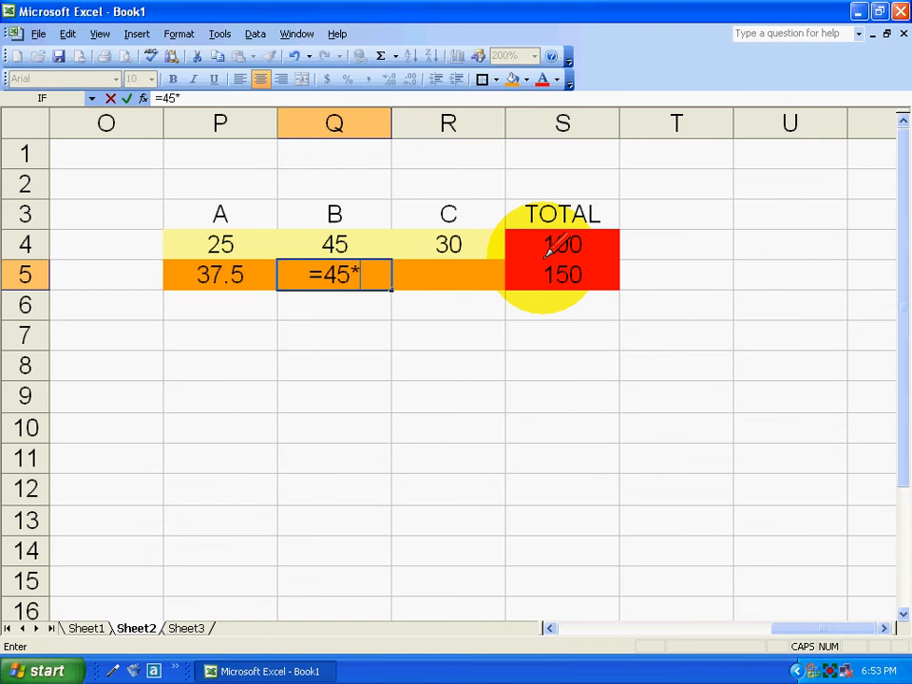
pyautogui.write('150/')
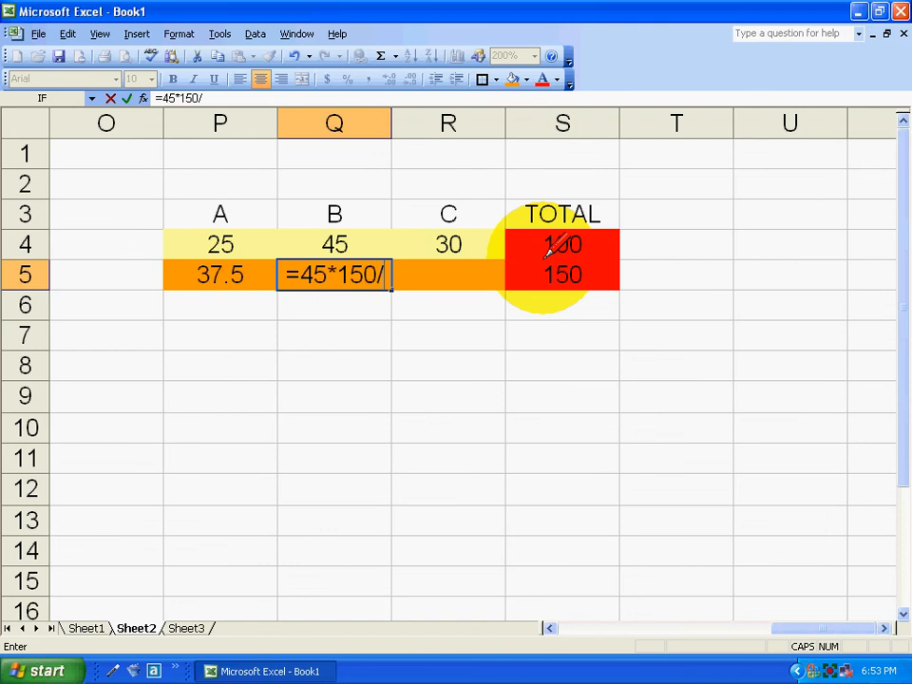
pyautogui.write('100')
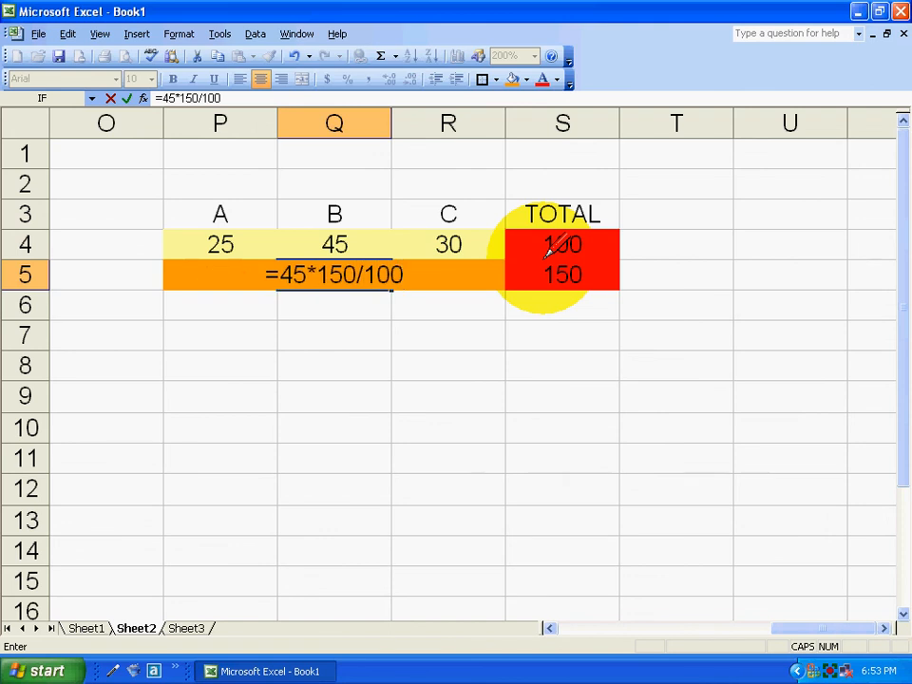
pyautogui.press('Return')
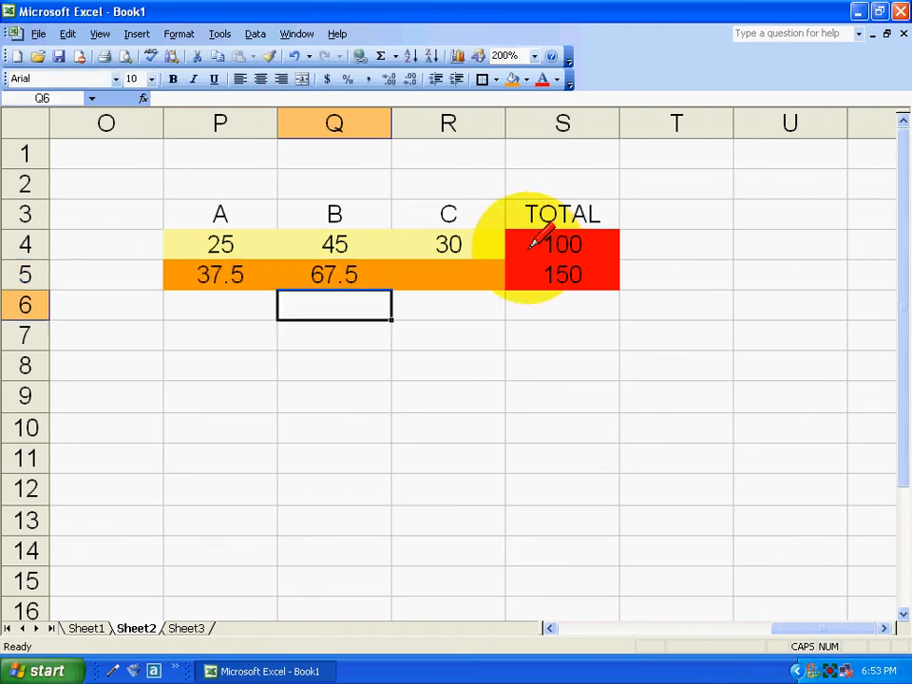
# - Calculate C's share of the 150 total in cell R5 with the formula =30*150/100
pyautogui.press('Up')
pyautogui.press('Right')
pyautogui.write('=')
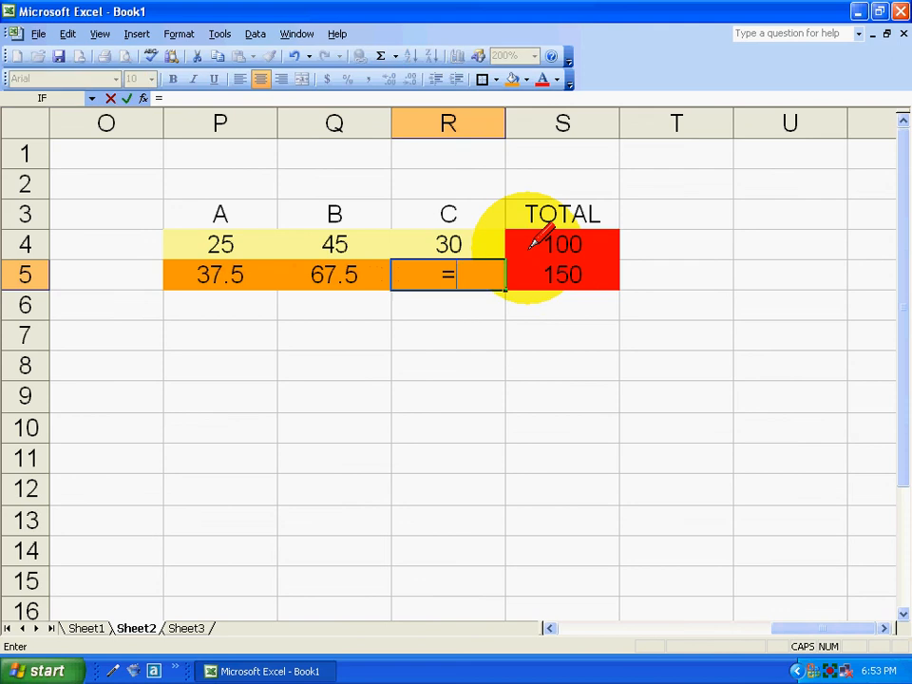
pyautogui.write('30*')
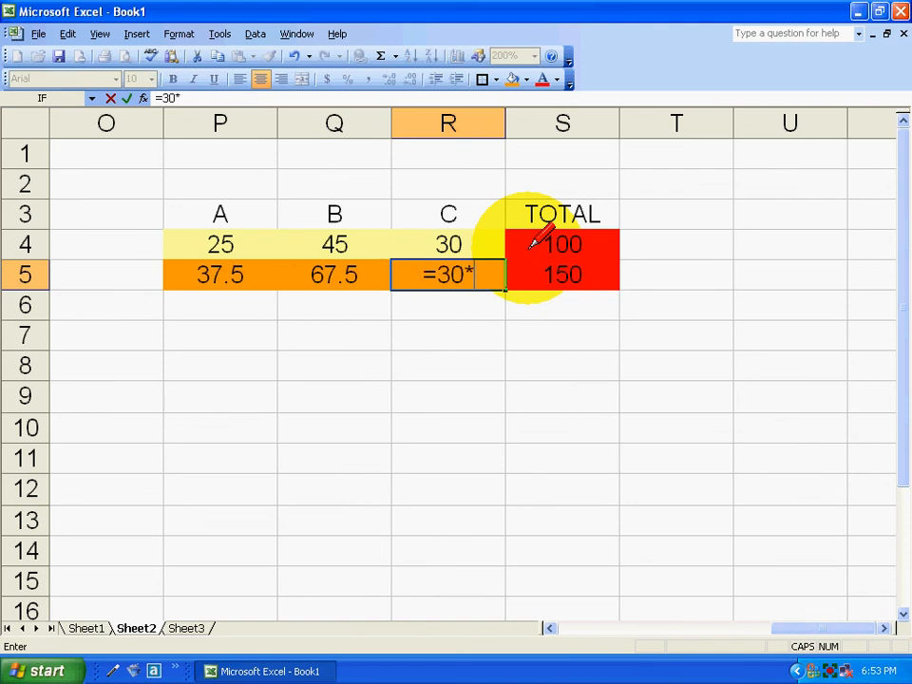
pyautogui.write('150')
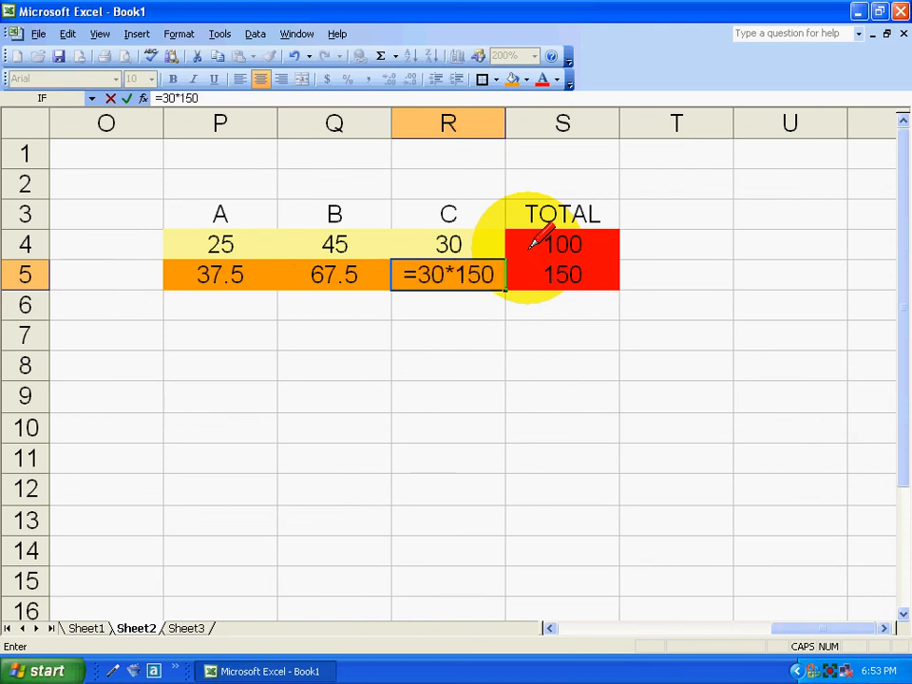
pyautogui.write('/100')
pyautogui.press('Return')
# - Replace the typed total in cell S5 with the formula =SUM(P5:R5) to add the three shares
pyautogui.press('Left')
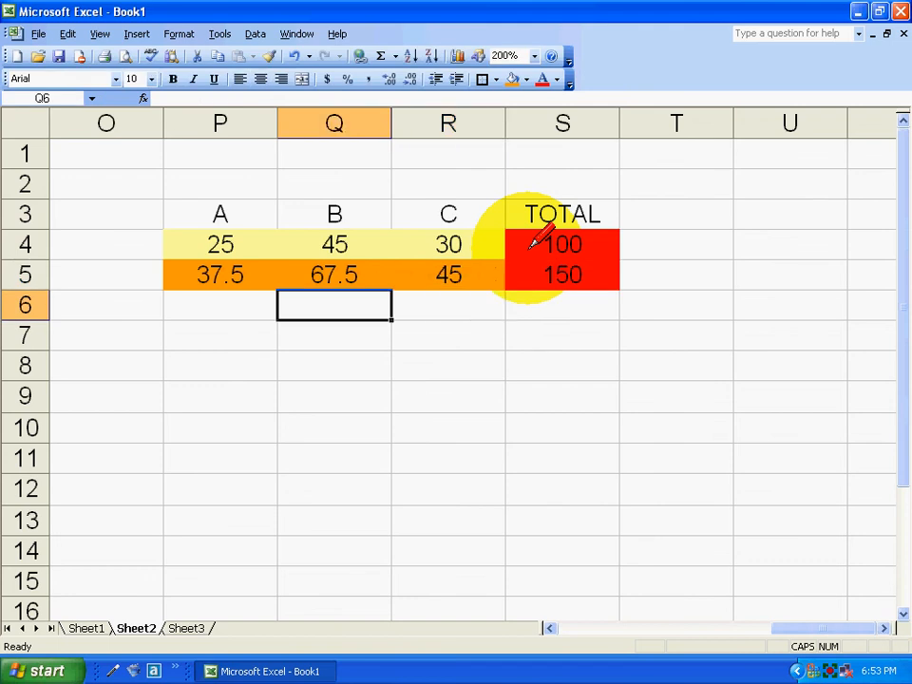
pyautogui.press('Left')
pyautogui.press('Up')
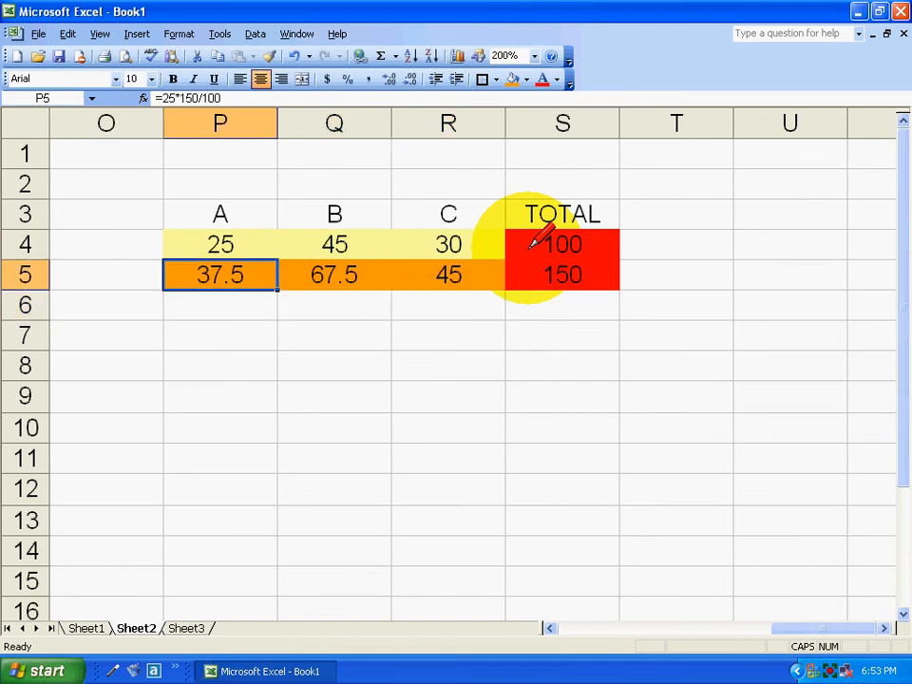
pyautogui.press('Right')
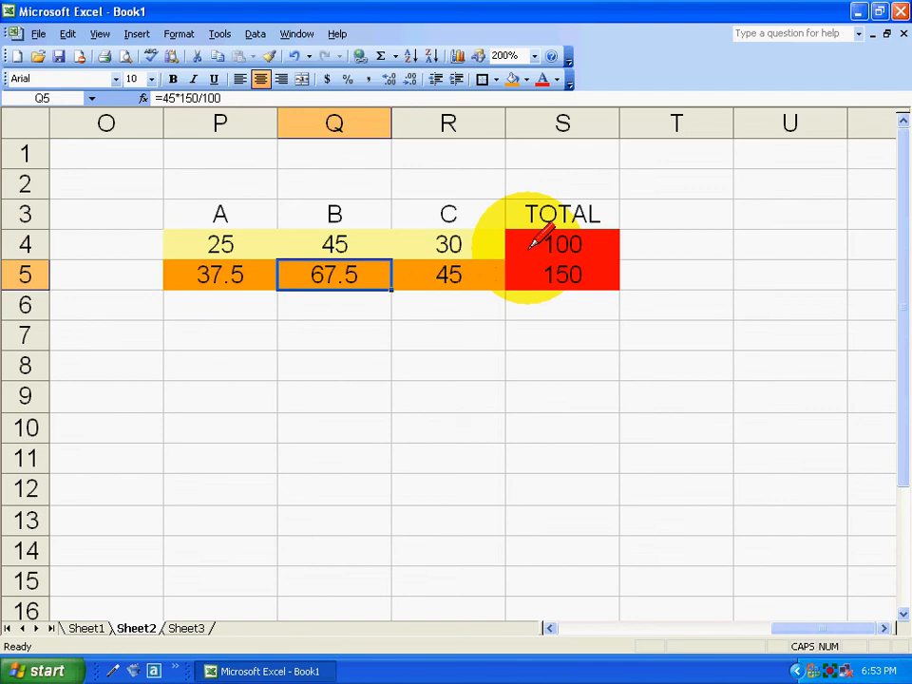
pyautogui.press('Right')
pyautogui.press('Right')
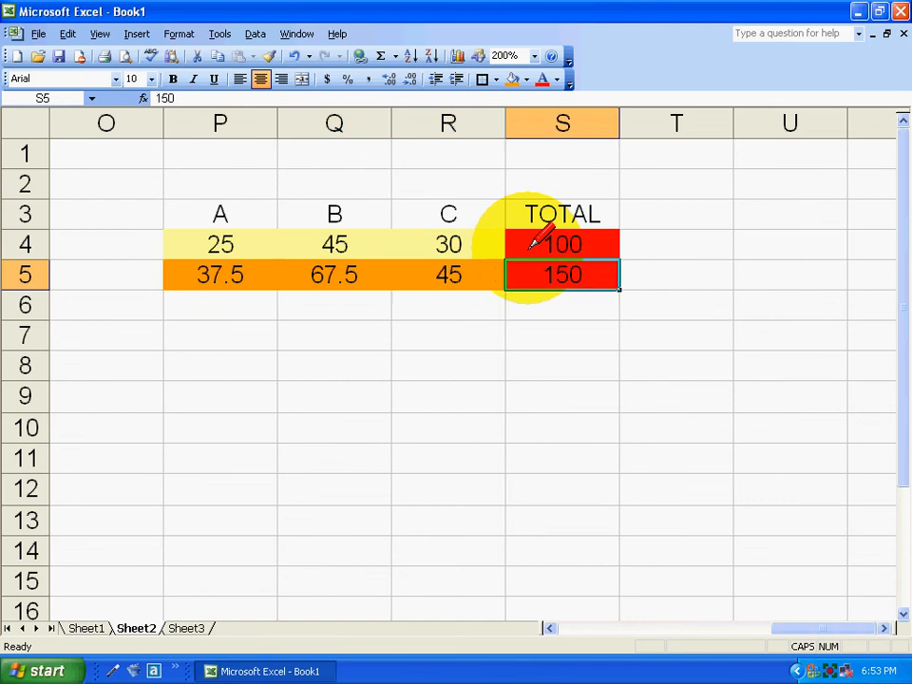
pyautogui.write('=SUM')
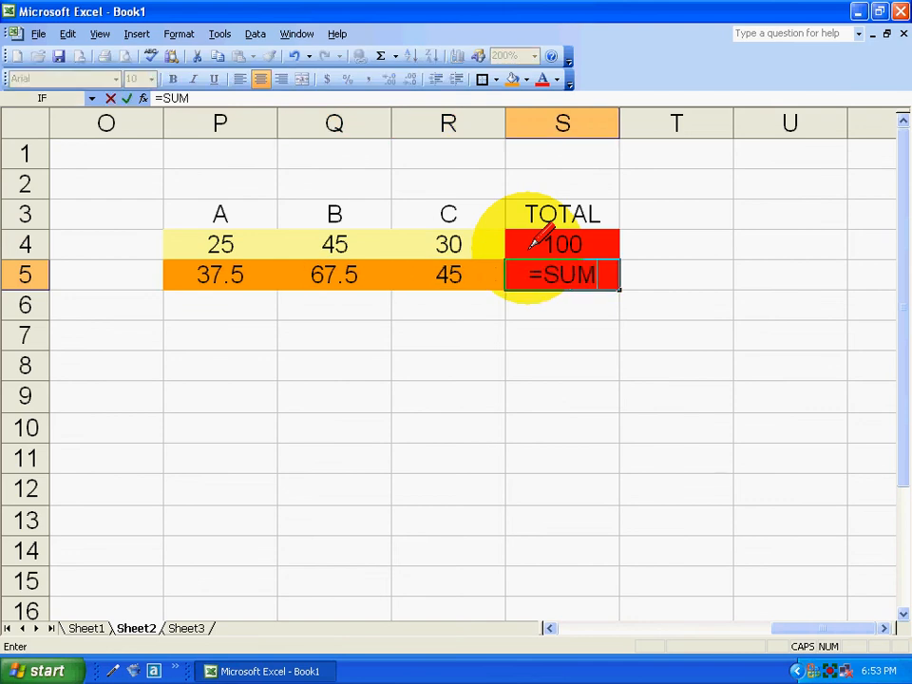
pyautogui.write('(')
pyautogui.press('Left')
pyautogui.press('Left')
pyautogui.press('Left')
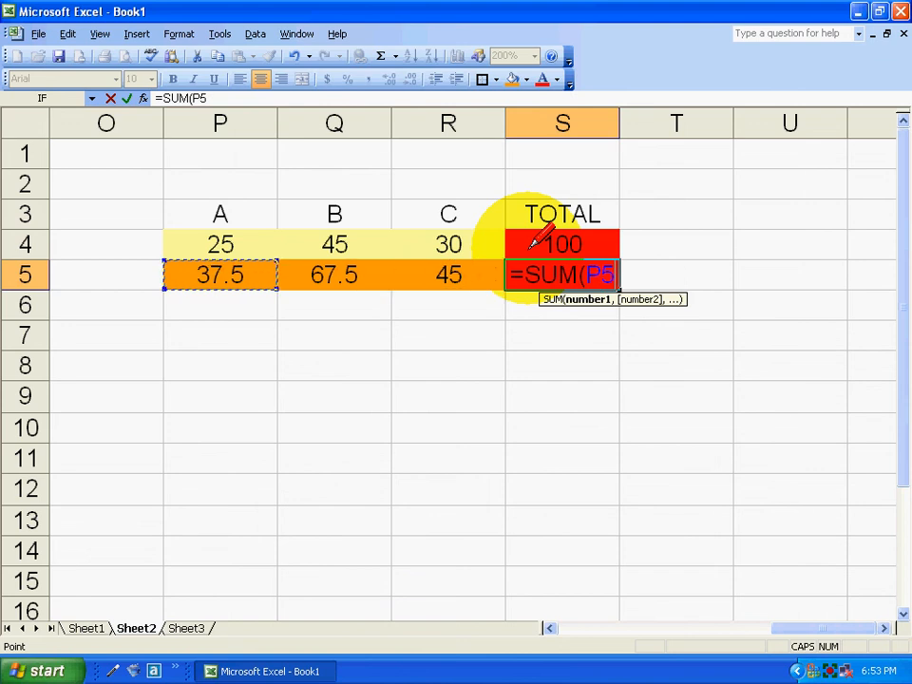
pyautogui.press('F8')
pyautogui.press('Right')
pyautogui.press('Right')
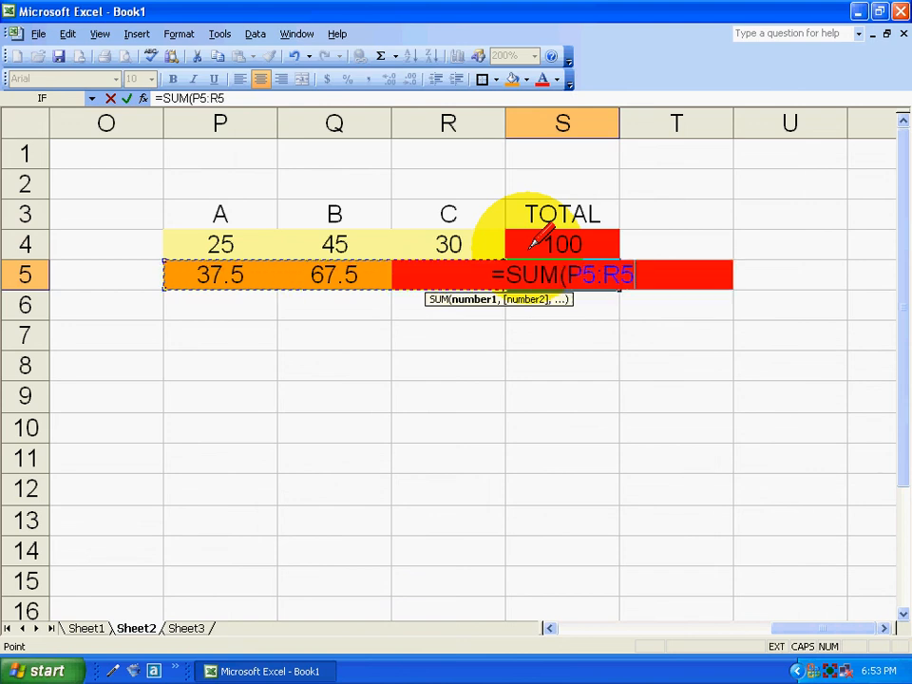
pyautogui.write('_')
pyautogui.press('BackSpace')
pyautogui.write(')')
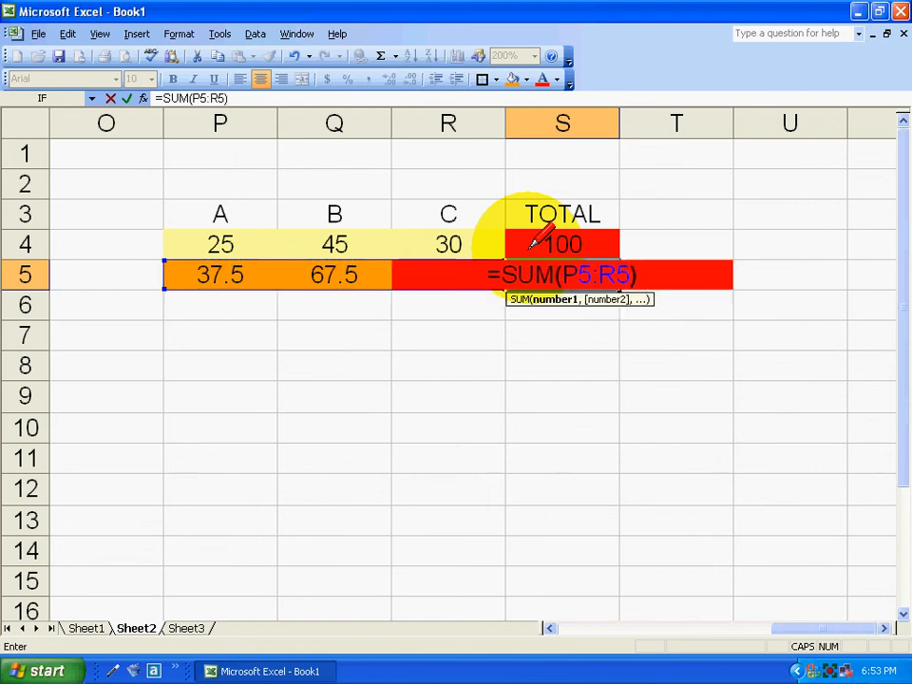
pyautogui.press('Return')
# - Check the sum formula in cell S5 and the share formulas in cells Q5 and P5
pyautogui.press('Up')
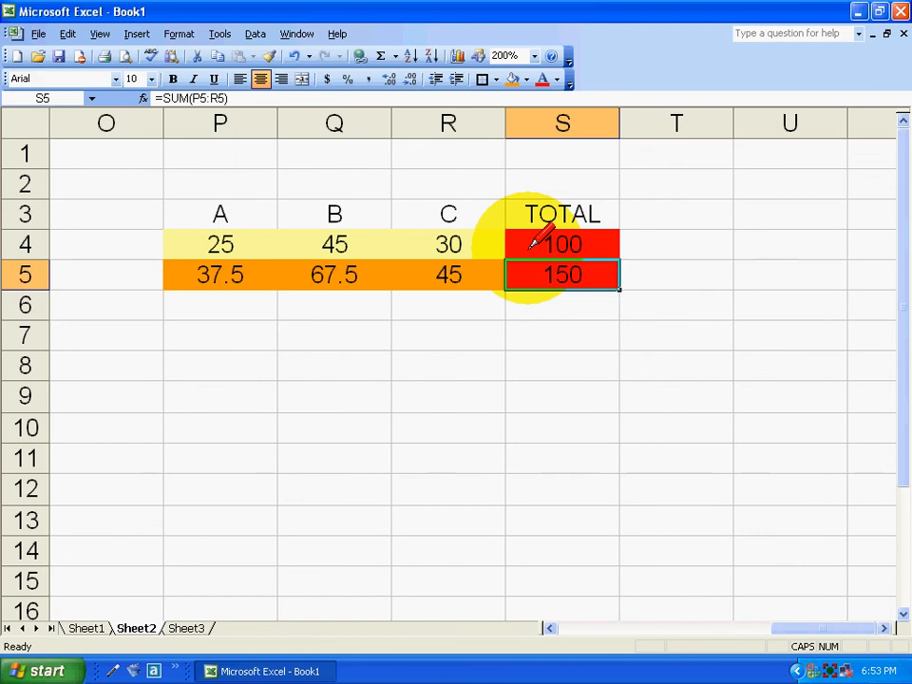
pyautogui.press('F2')
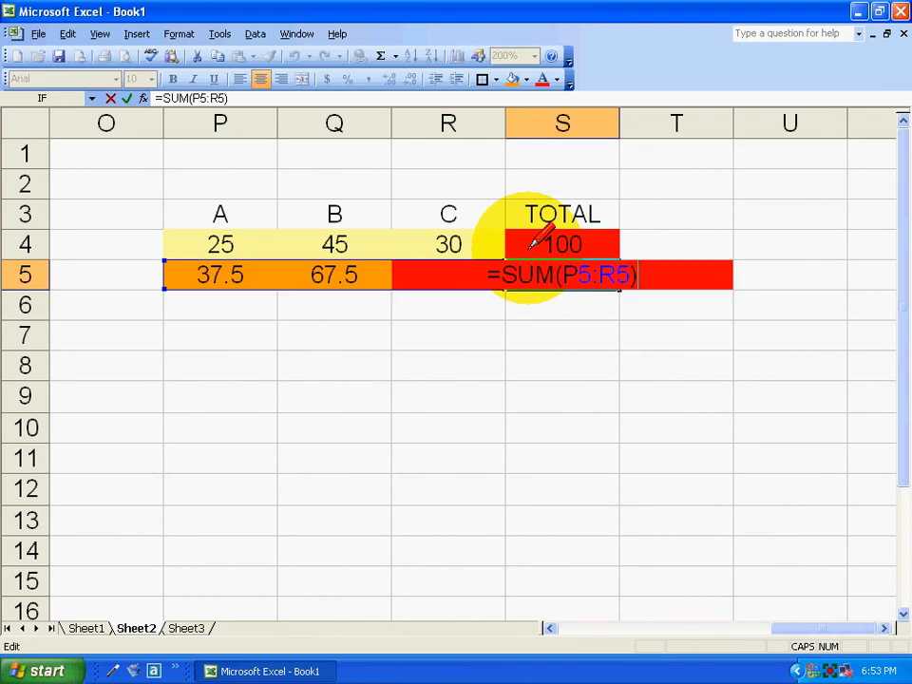
pyautogui.press('Return')
pyautogui.press('Left')
pyautogui.press('Left')
pyautogui.press('Up')
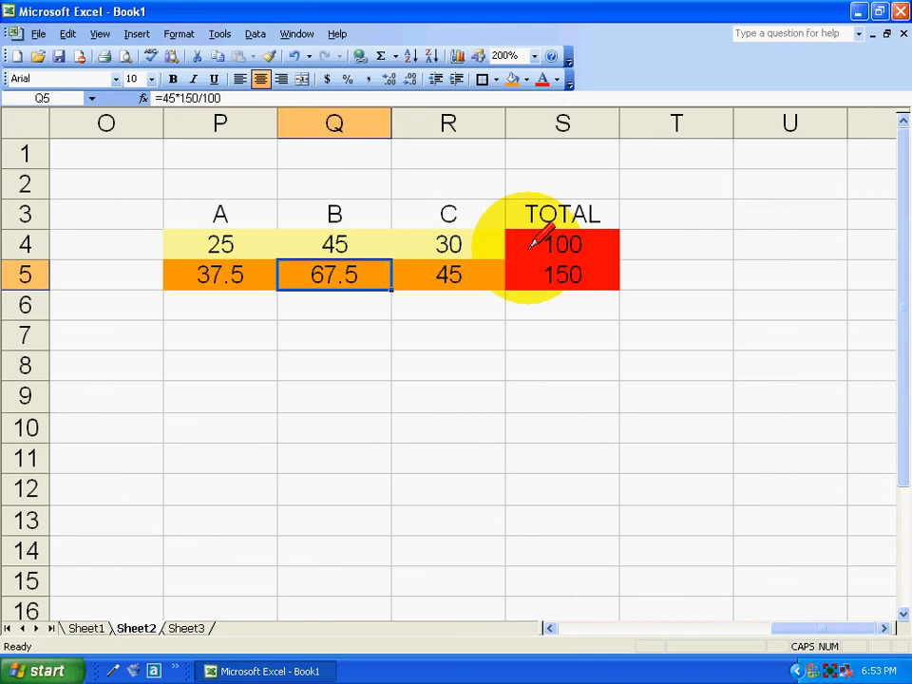
pyautogui.press('Left')
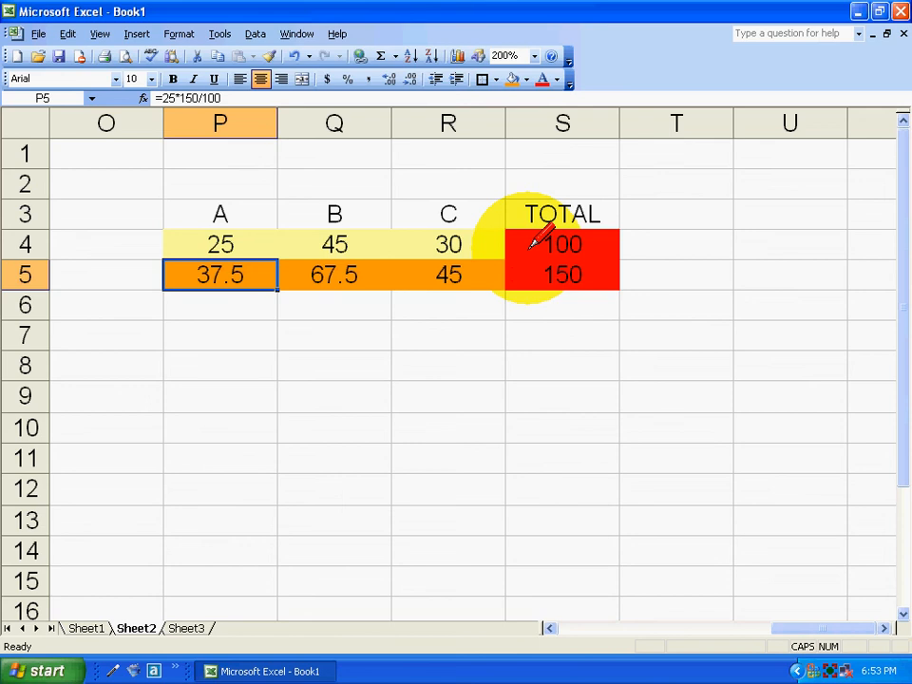
pyautogui.press('Down')
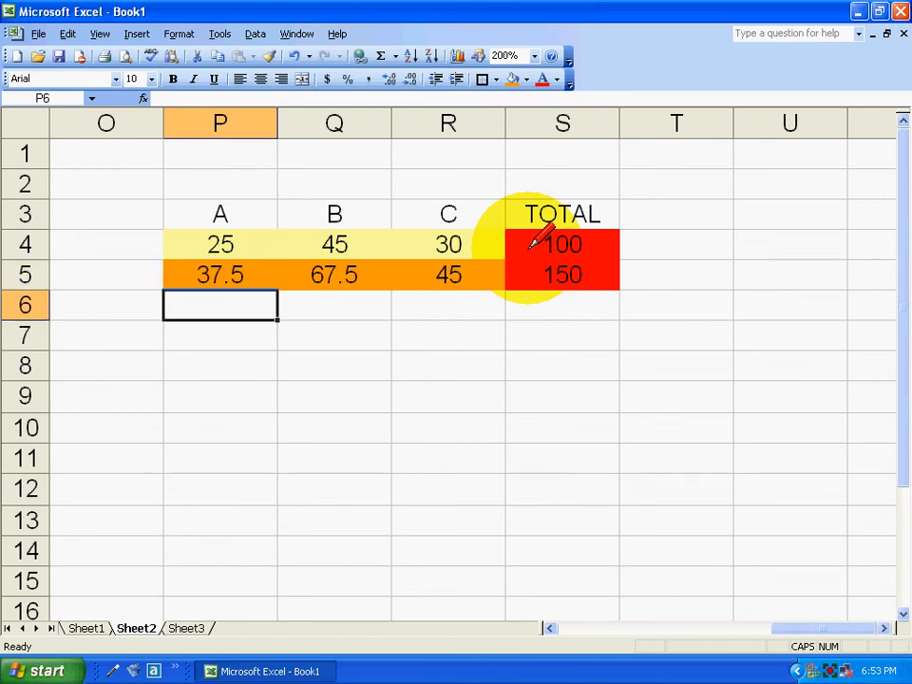